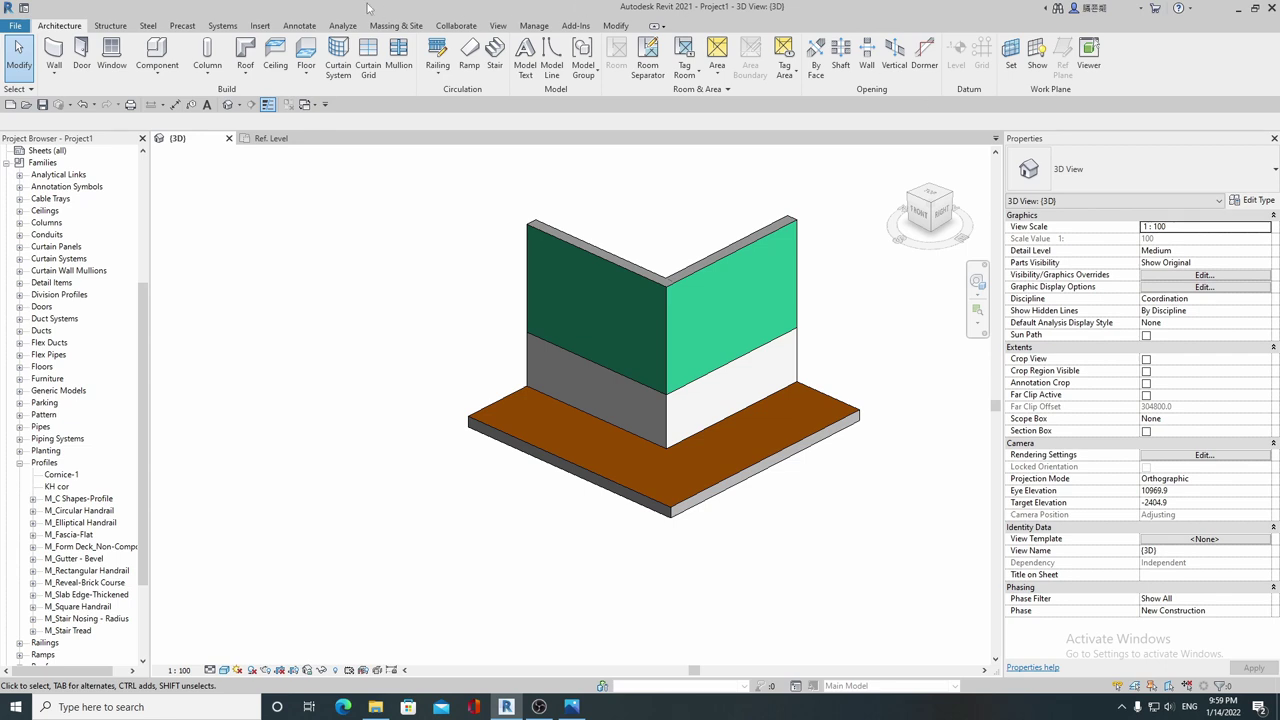
# Step: Start the Wall: Sweep tool from the Architecture Wall dropdown, with the KH Cornice type
pyautogui.click(54, 76)
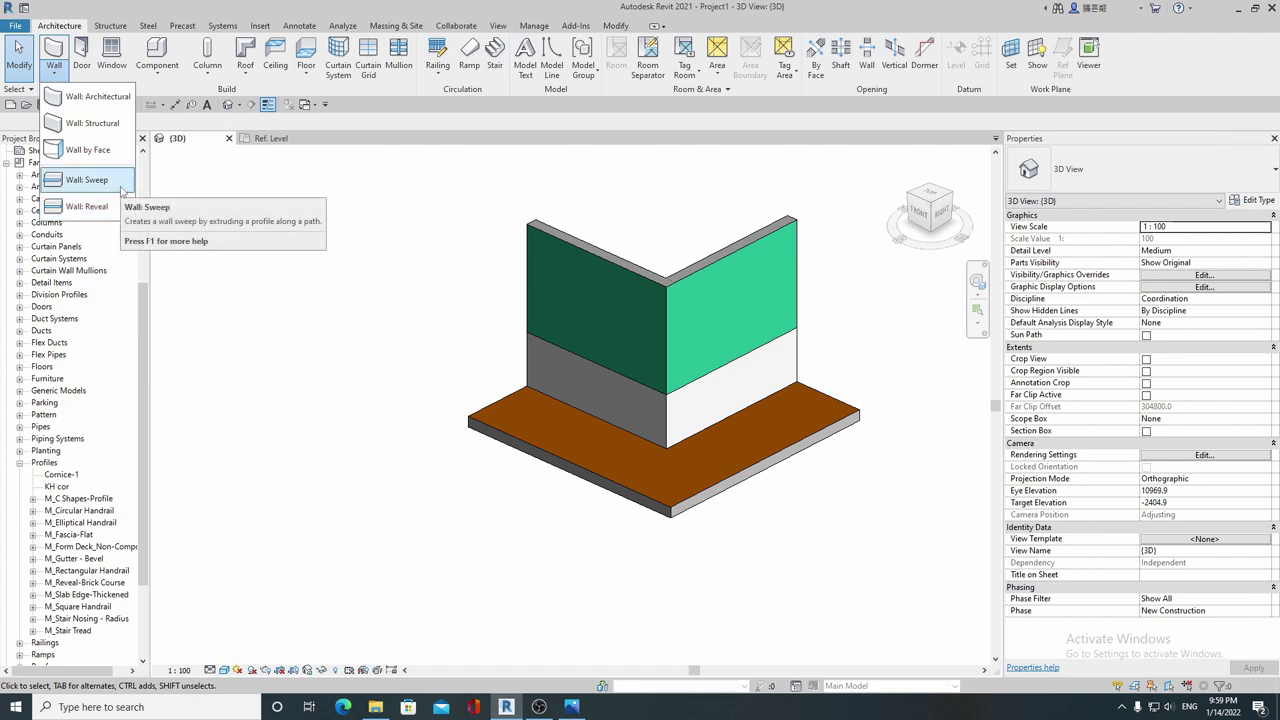
pyautogui.click(121, 187)
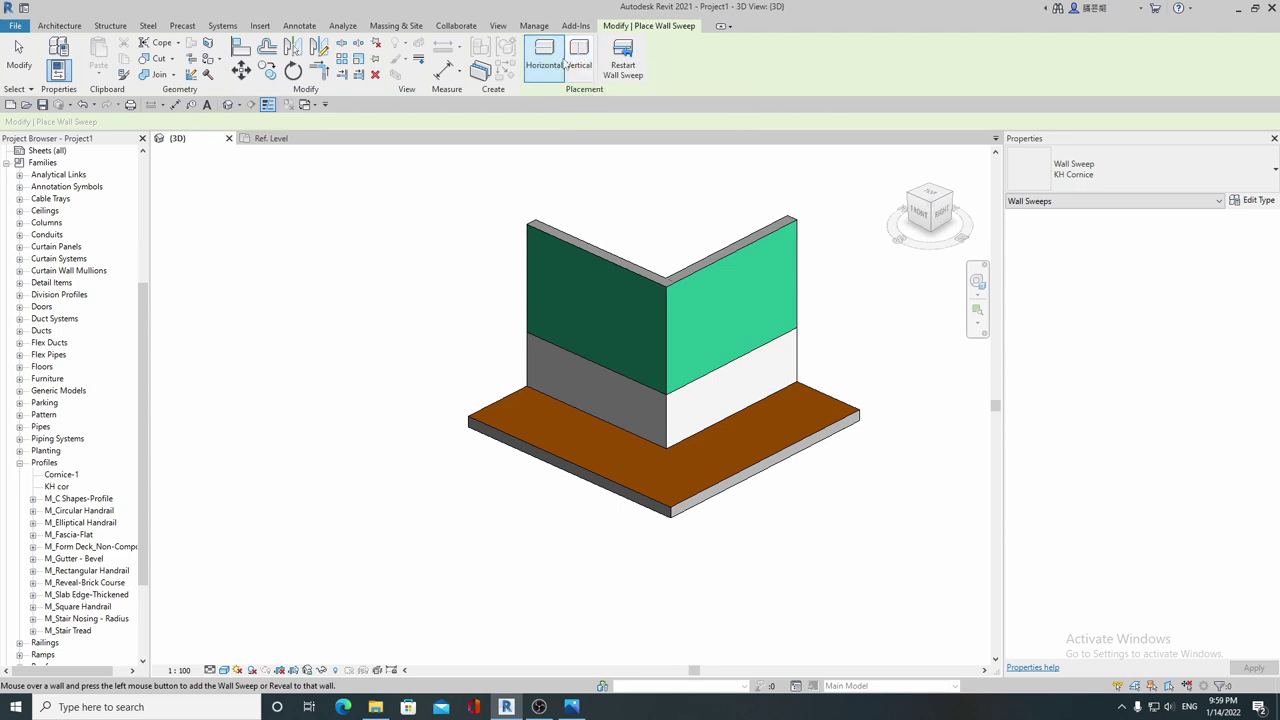
# Step: Place a horizontal KH Cornice sweep along the left wall
pyautogui.click(578, 70)
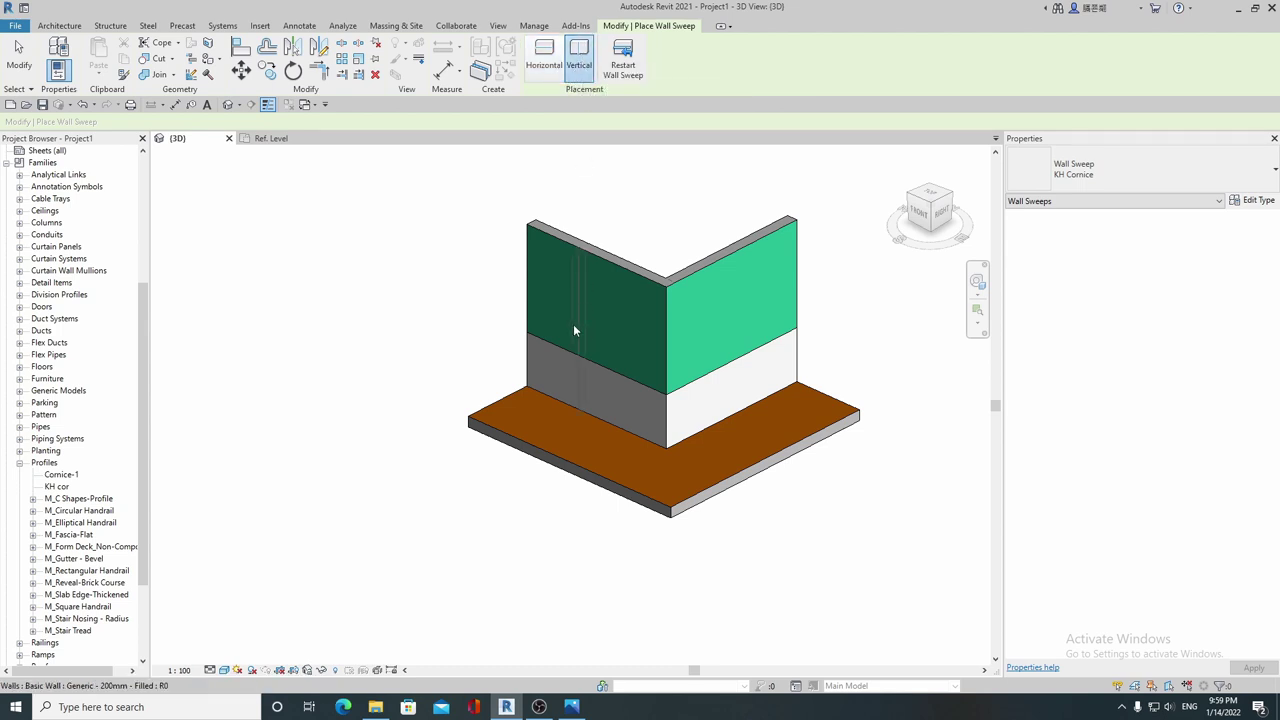
pyautogui.click(544, 58)
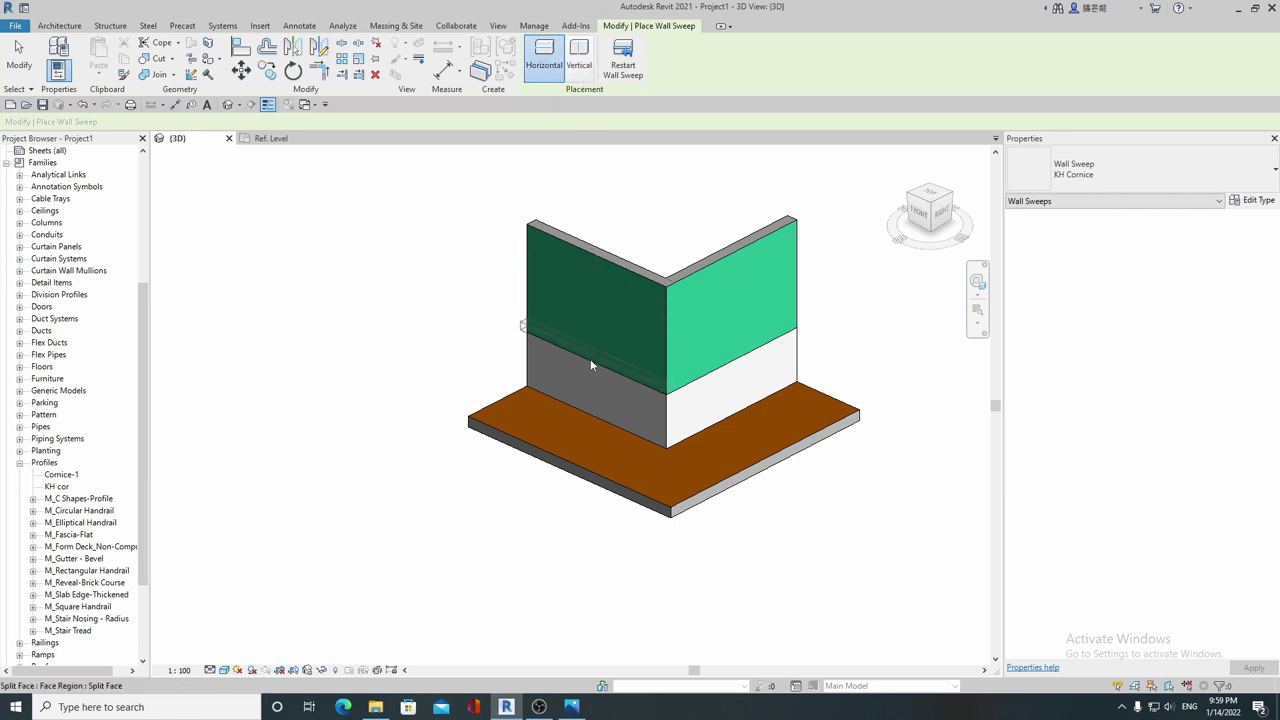
pyautogui.click(589, 390)
pyautogui.press('Escape')
pyautogui.press('Escape')
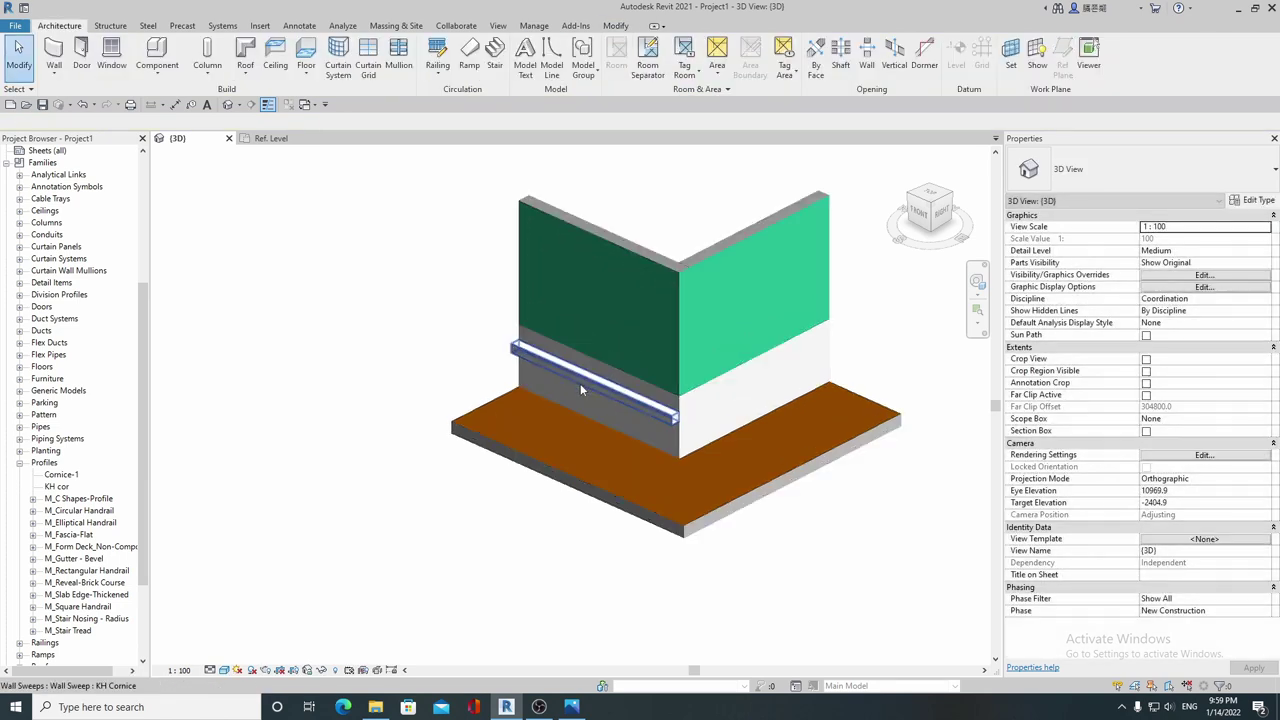
# Step: Set the sweep's Offset From Level to 0 so it drops to the wall base
pyautogui.moveTo(580, 383)
pyautogui.keyDown('shift'); pyautogui.mouseDown(button='middle')
pyautogui.moveTo(816, 451)
pyautogui.moveTo(760, 420)
pyautogui.mouseUp(button='middle'); pyautogui.keyUp('shift')
pyautogui.scroll(2, 700, 380)
pyautogui.click(676, 355)
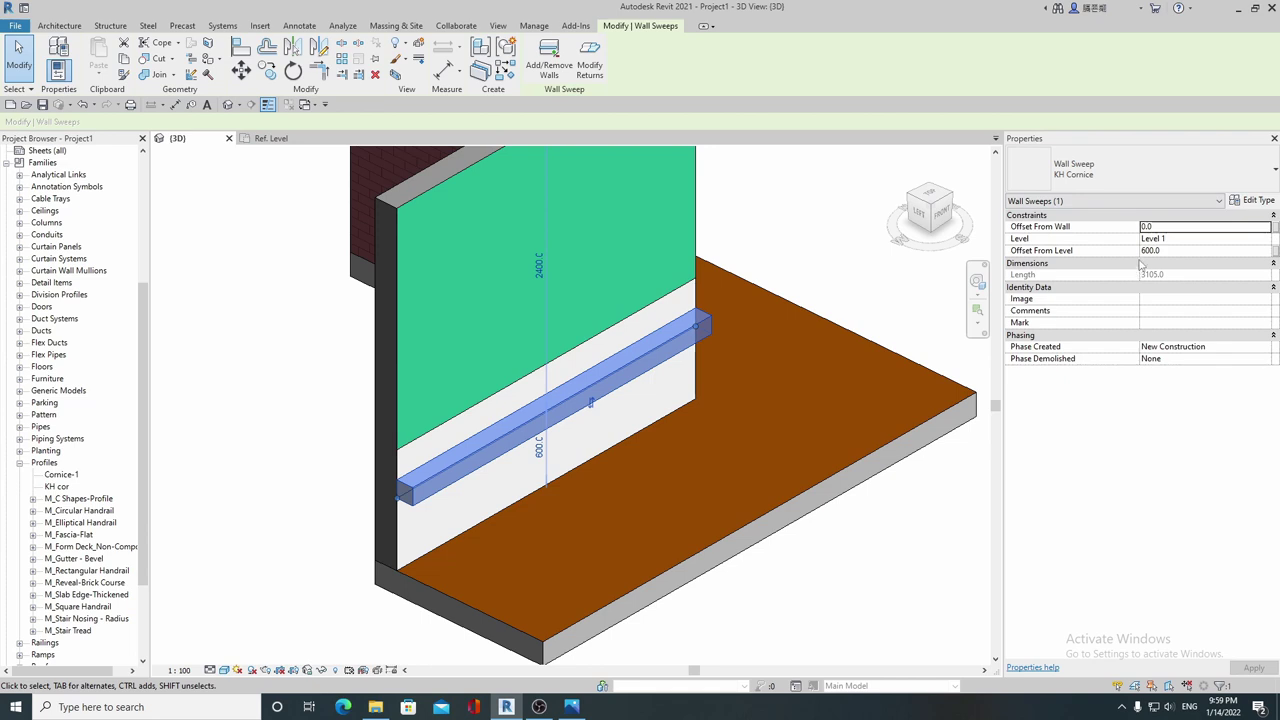
pyautogui.click(1200, 251)
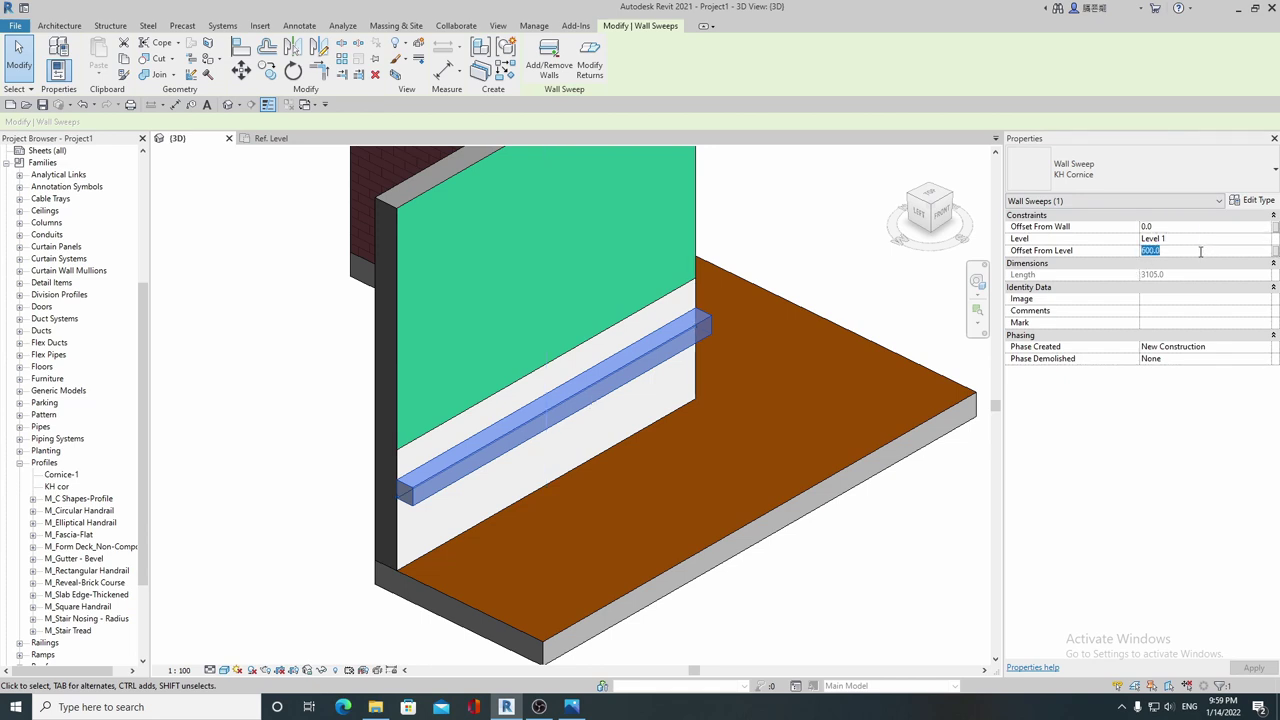
pyautogui.write('0')
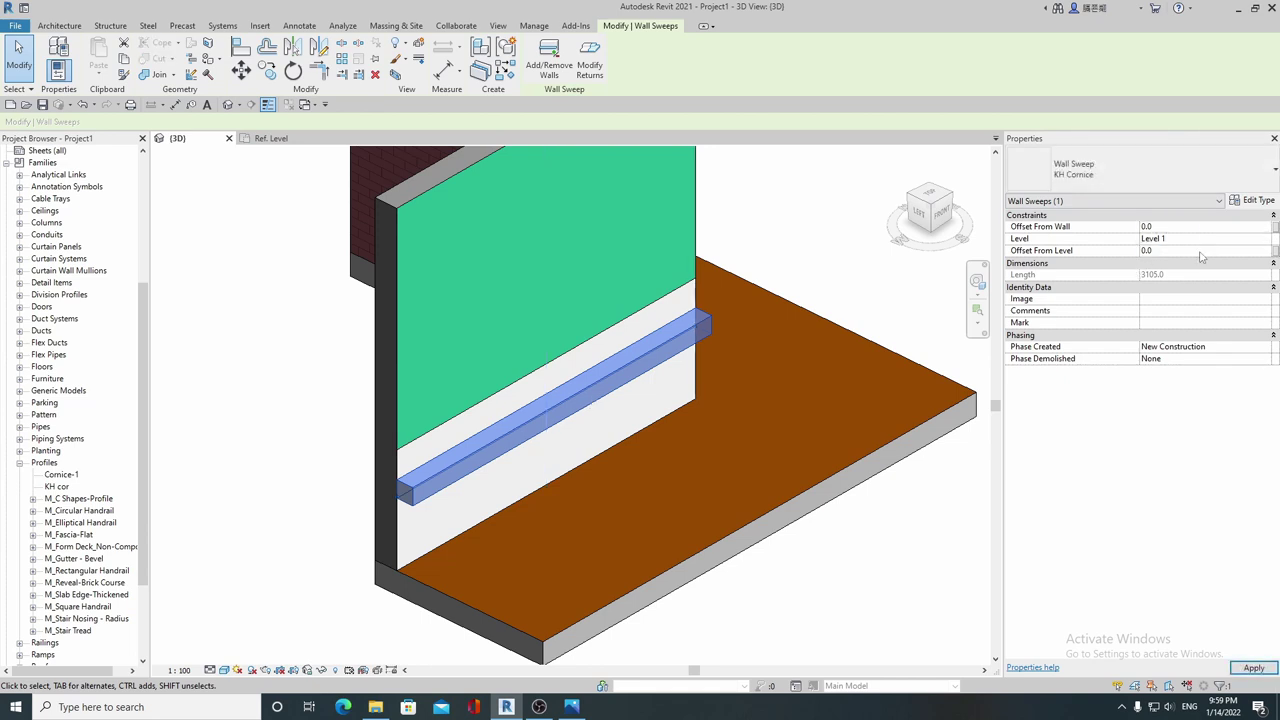
pyautogui.click(800, 580)
pyautogui.scroll(-2, 700, 430)
pyautogui.moveTo(600, 430)
pyautogui.keyDown('shift'); pyautogui.mouseDown(button='middle')
pyautogui.moveTo(715, 435)
pyautogui.moveTo(700, 500)
pyautogui.moveTo(770, 452)
pyautogui.mouseUp(button='middle'); pyautogui.keyUp('shift')
pyautogui.click(686, 476)
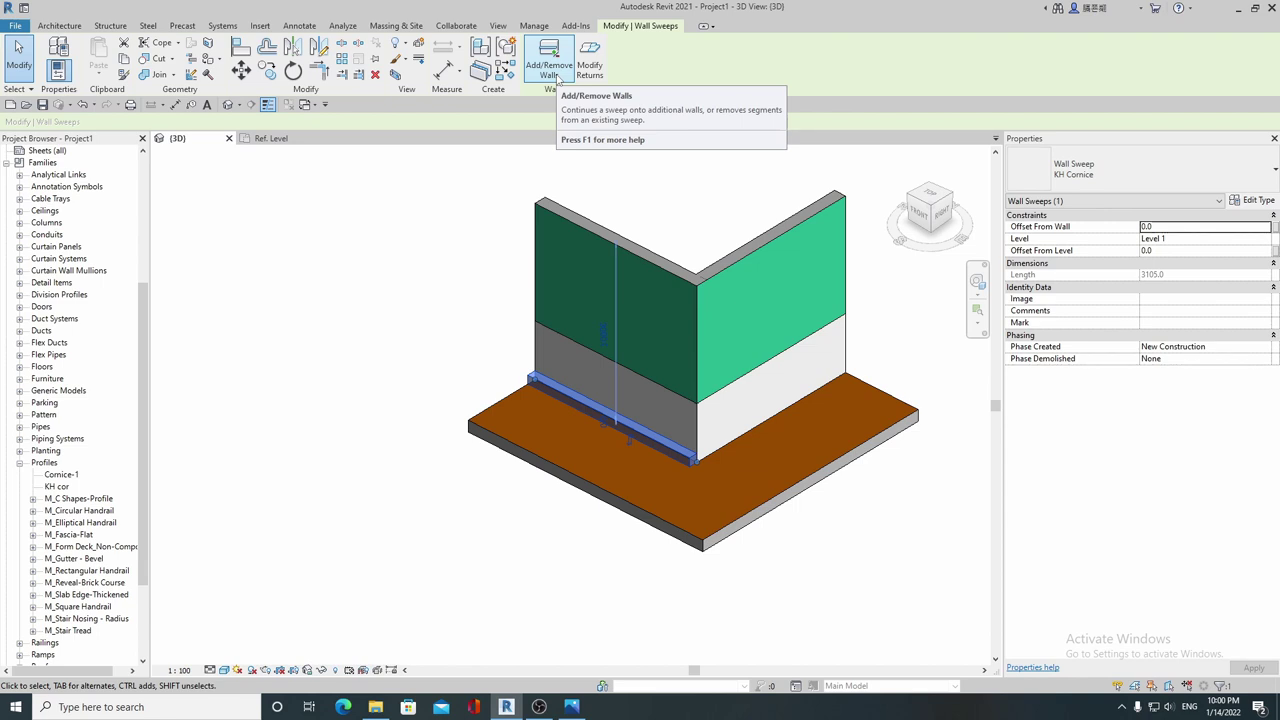
pyautogui.moveTo(549, 64)
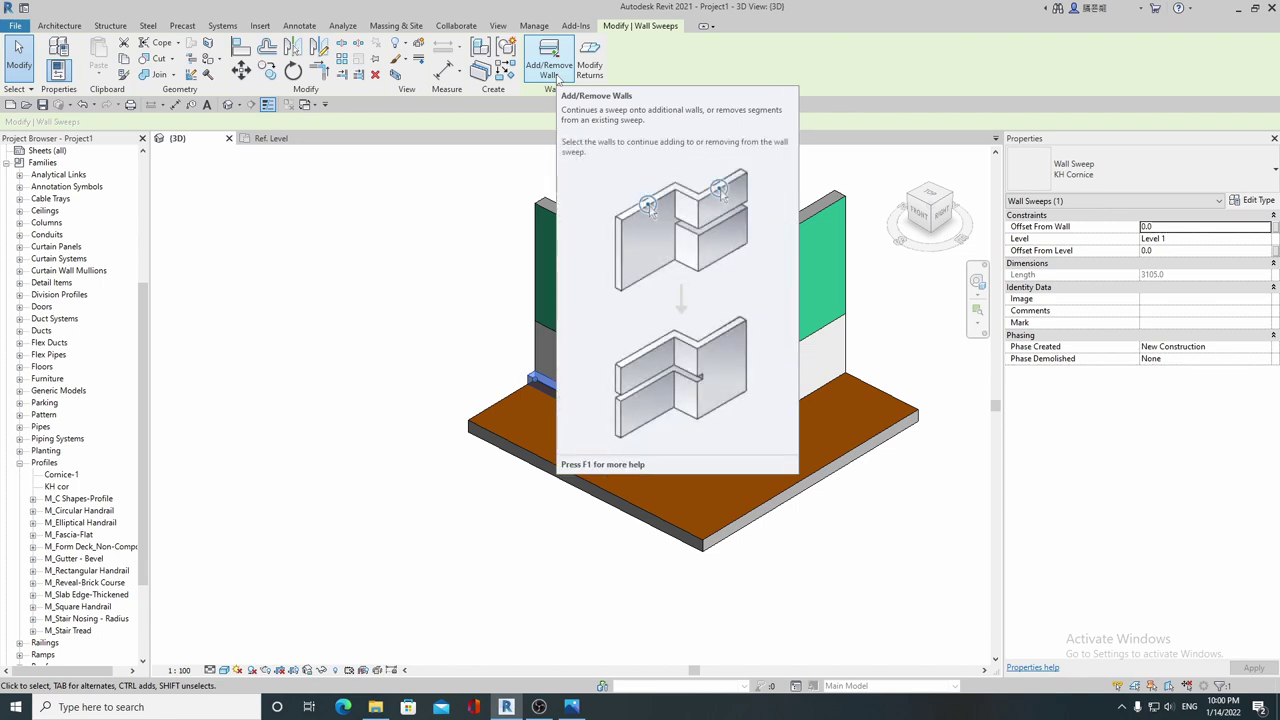
pyautogui.click(552, 66)
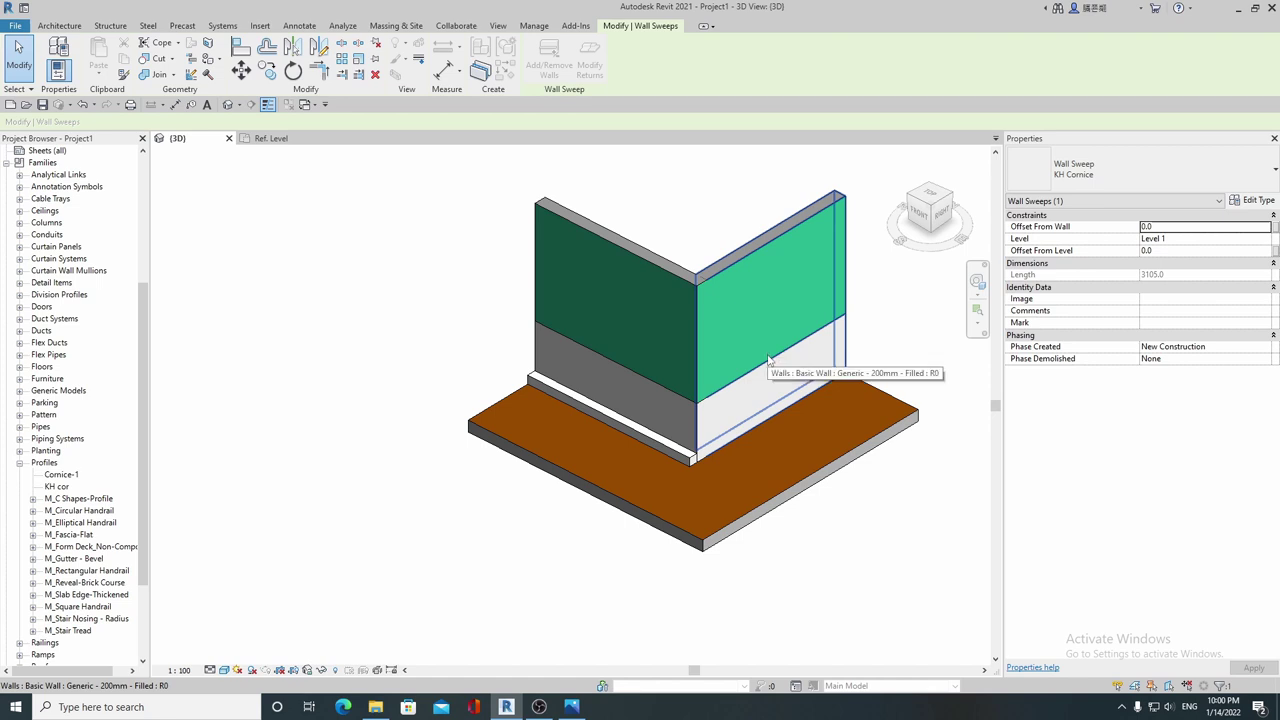
pyautogui.click(759, 385)
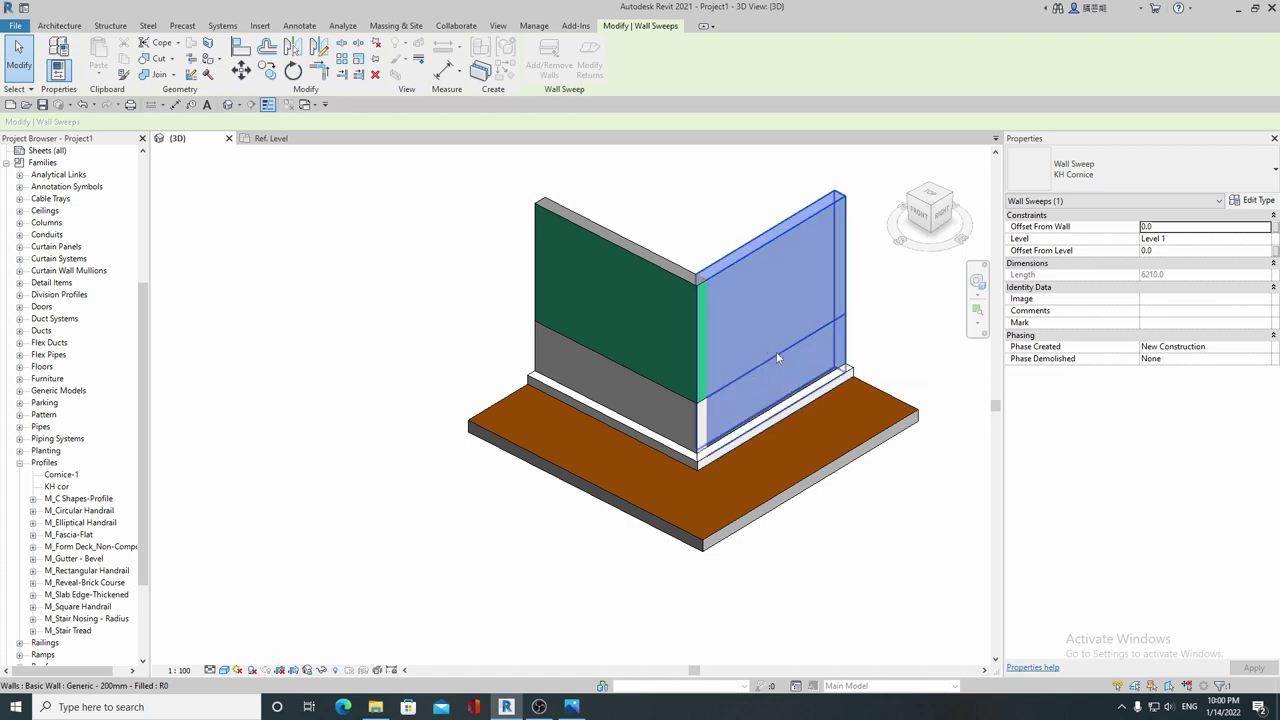
pyautogui.press('Escape')
pyautogui.press('Escape')
pyautogui.click(808, 397)
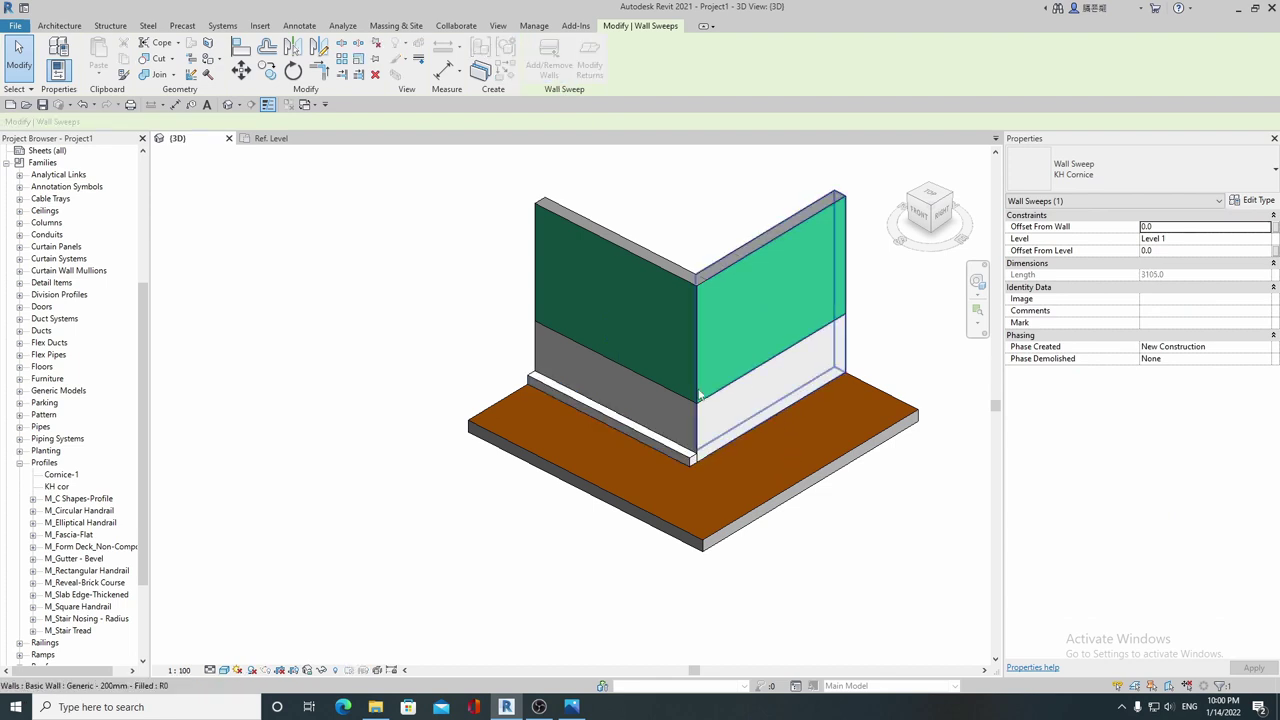
pyautogui.press('Escape')
pyautogui.scroll(2, 681, 463)
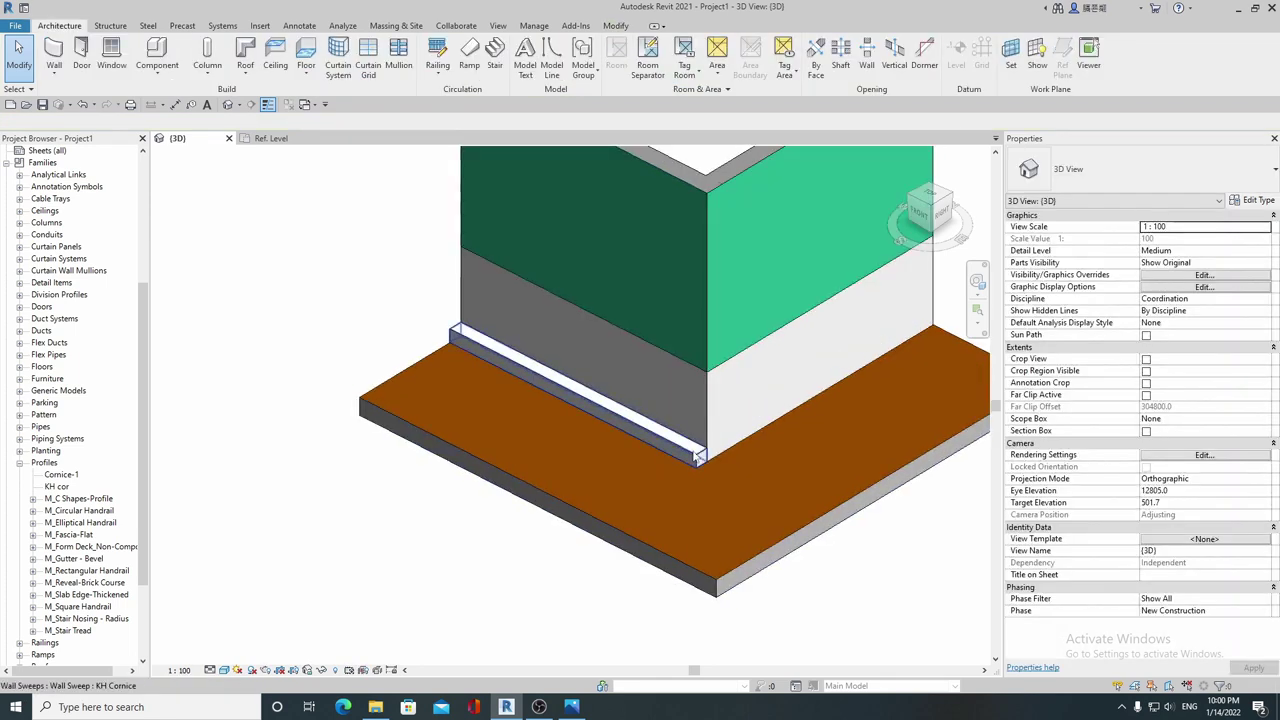
# Step: Pull the base sweep's end toward the wall's open edge
pyautogui.click(697, 455)
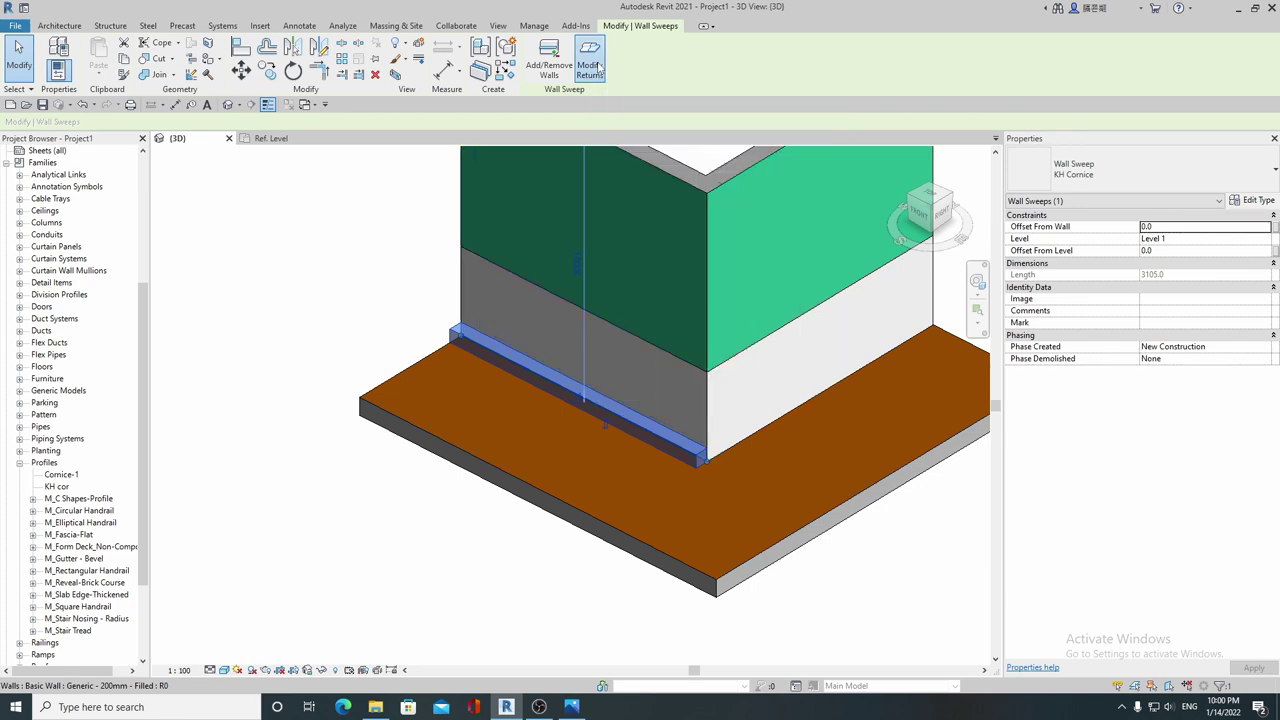
pyautogui.click(590, 62)
pyautogui.moveTo(575, 329)
pyautogui.keyDown('shift'); pyautogui.mouseDown(button='middle')
pyautogui.moveTo(891, 316)
pyautogui.moveTo(700, 340)
pyautogui.mouseUp(button='middle'); pyautogui.keyUp('shift')
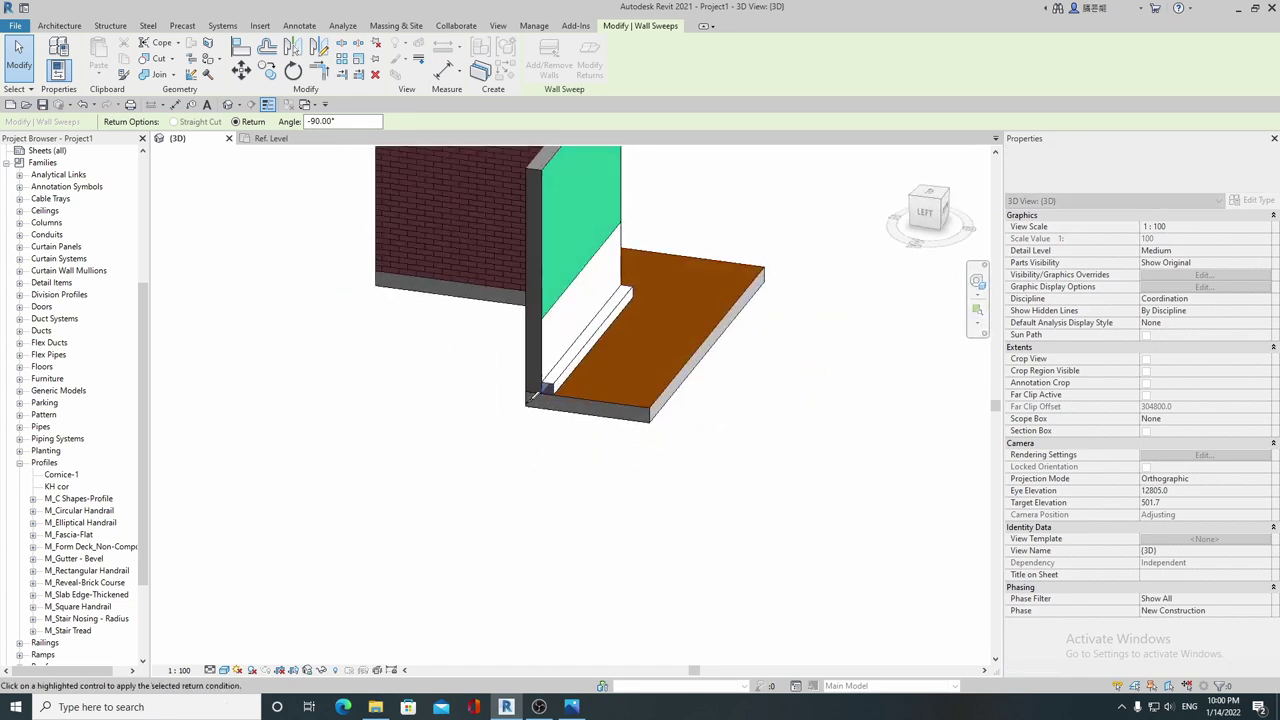
pyautogui.scroll(3, 582, 360)
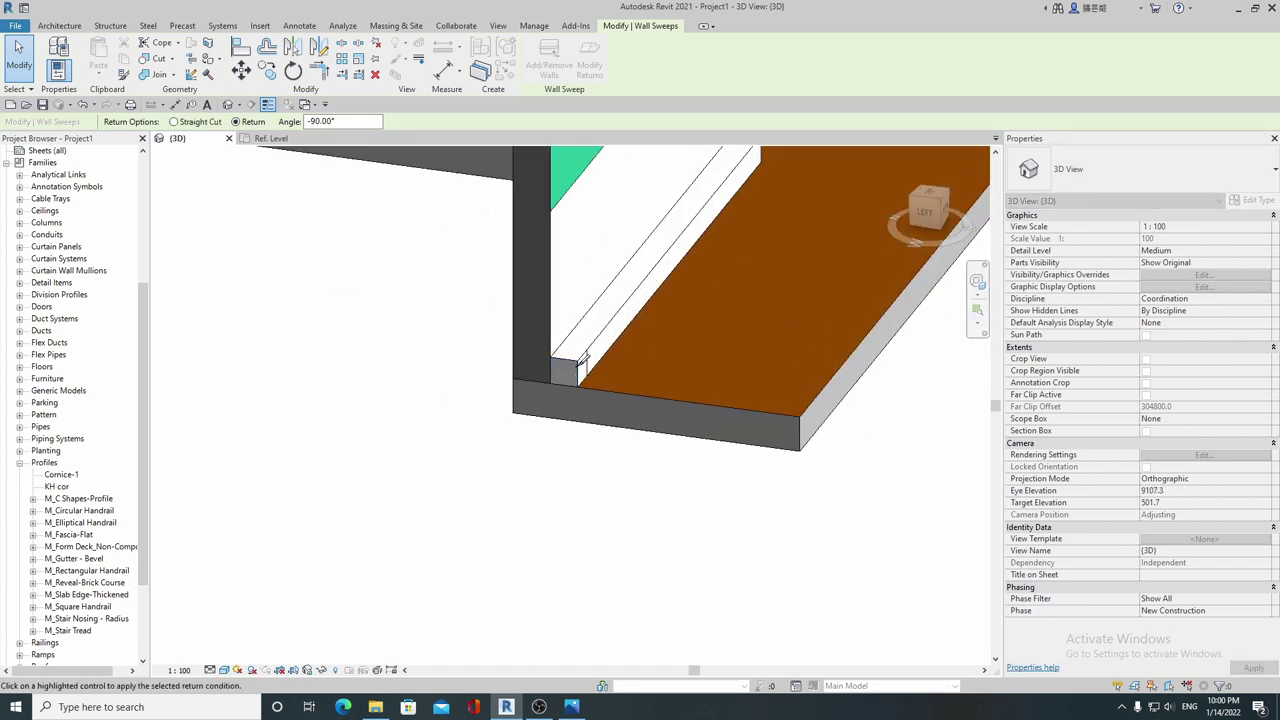
pyautogui.click(582, 360)
pyautogui.click(581, 389)
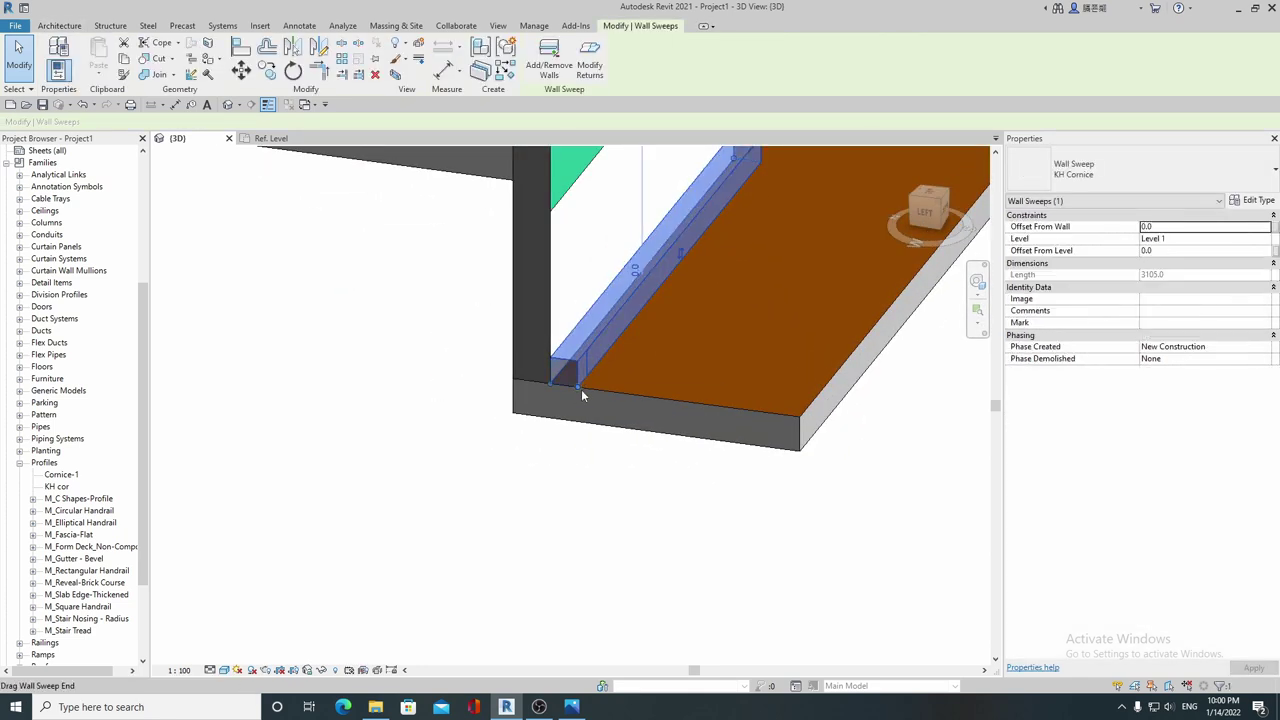
pyautogui.moveTo(581, 389); pyautogui.dragTo(622, 397)
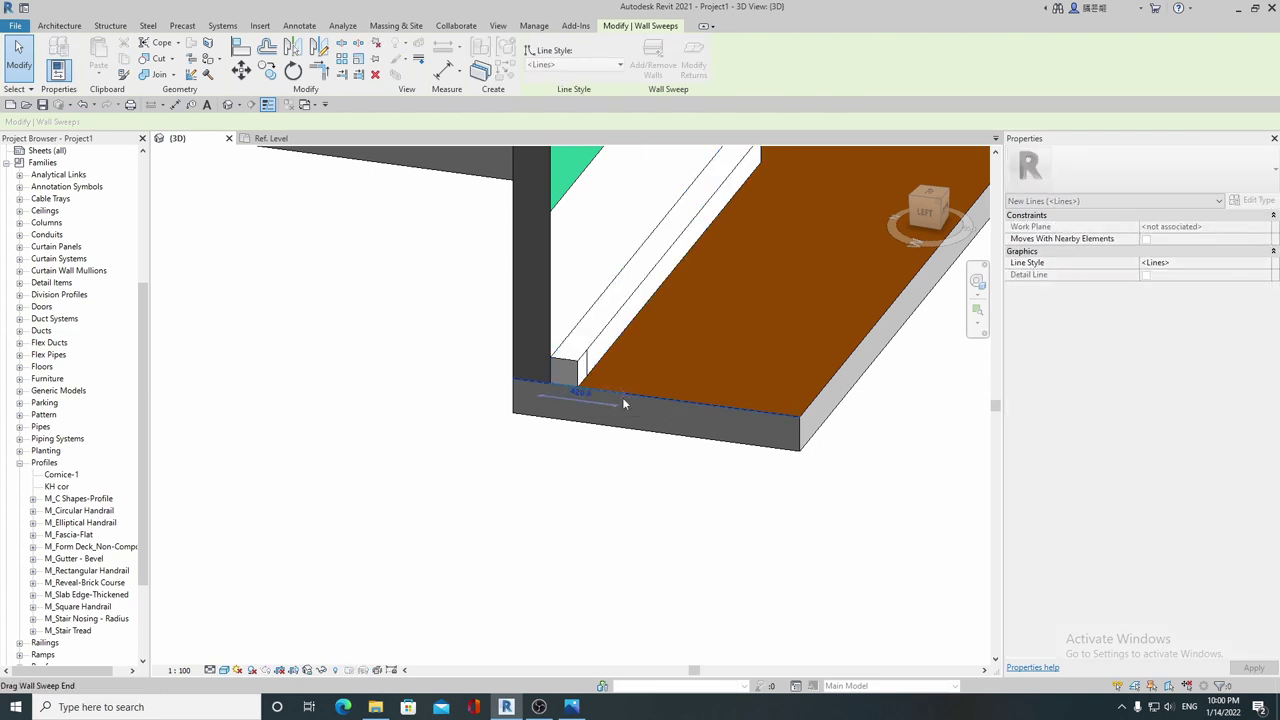
# Step: Add a 90° return at the base sweep's end
pyautogui.click(693, 69)
pyautogui.click(625, 385)
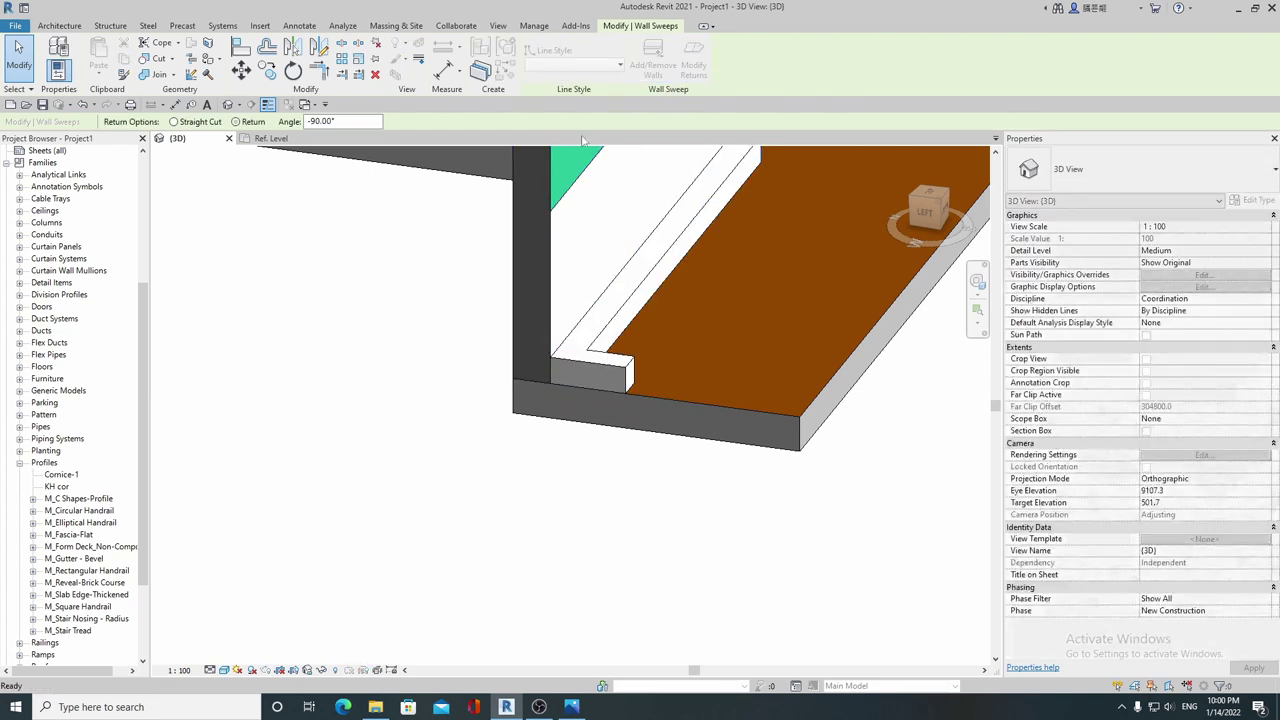
pyautogui.click(330, 121)
pyautogui.write('90')
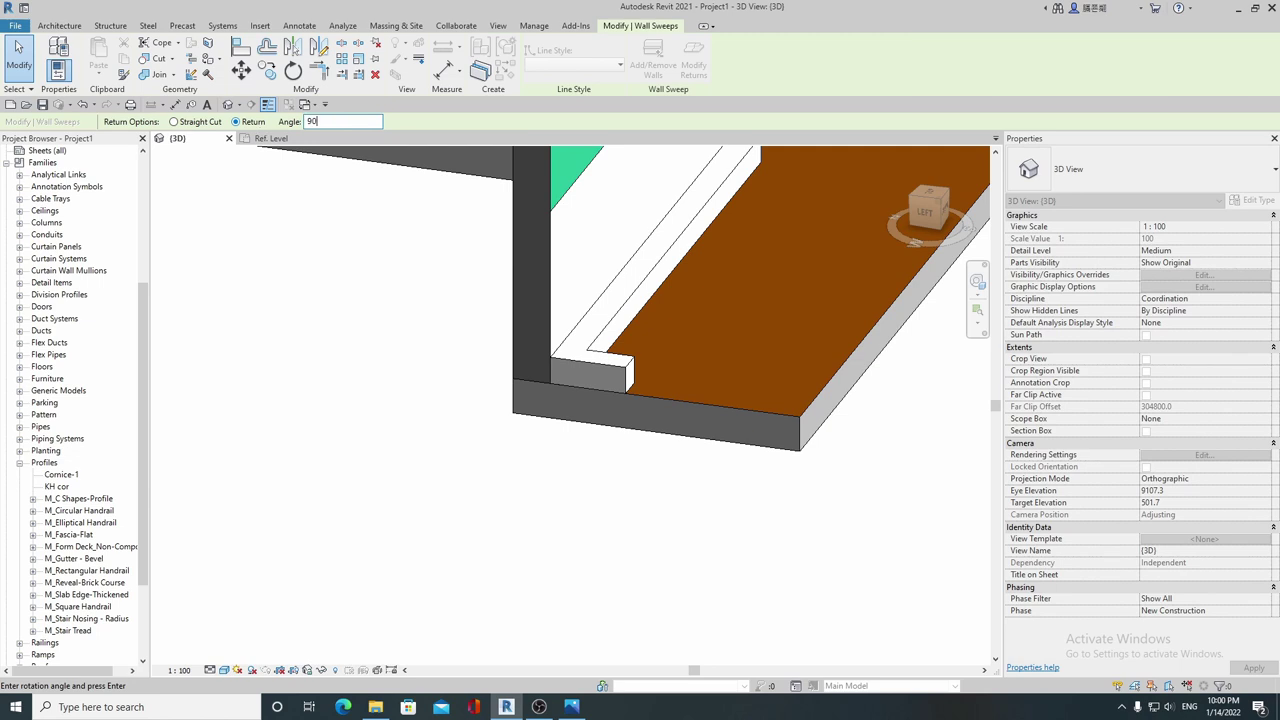
pyautogui.press('Return')
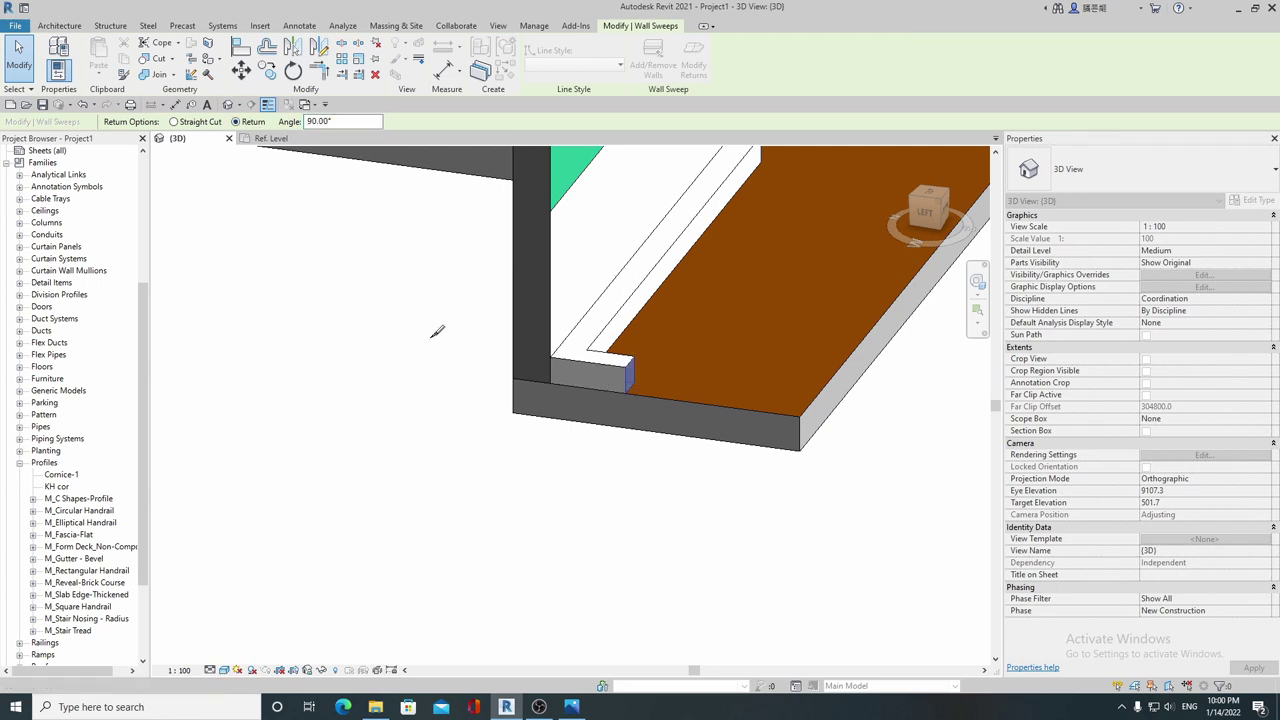
pyautogui.press('Escape')
pyautogui.press('Escape')
# Step: Change the sweep end to a straight cut and extend it out to the wall edge
pyautogui.click(615, 290)
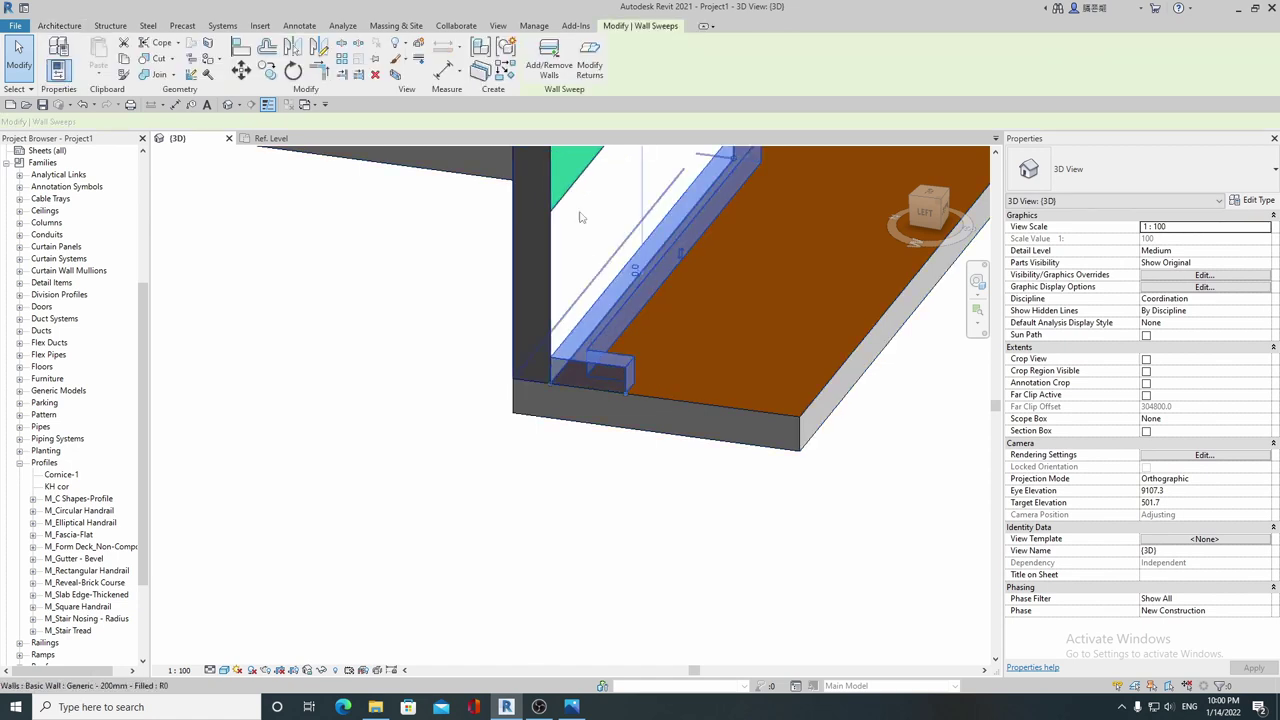
pyautogui.click(589, 64)
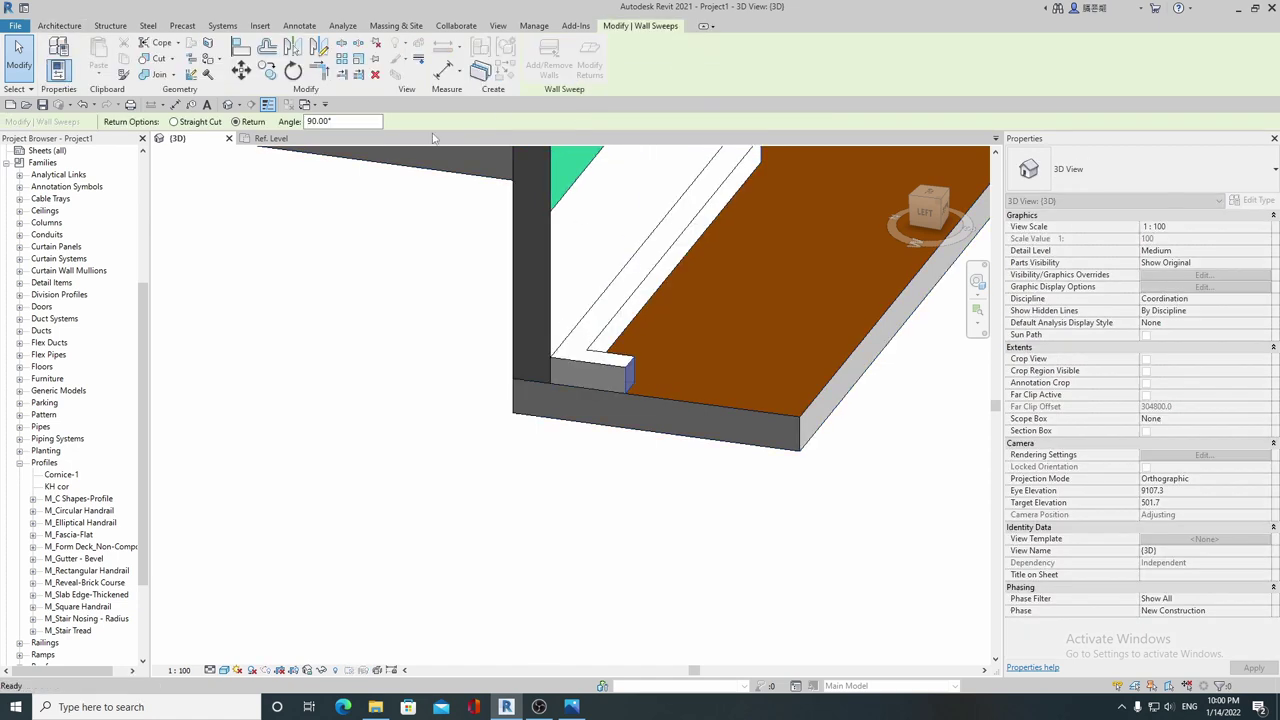
pyautogui.click(336, 122)
pyautogui.click(628, 370)
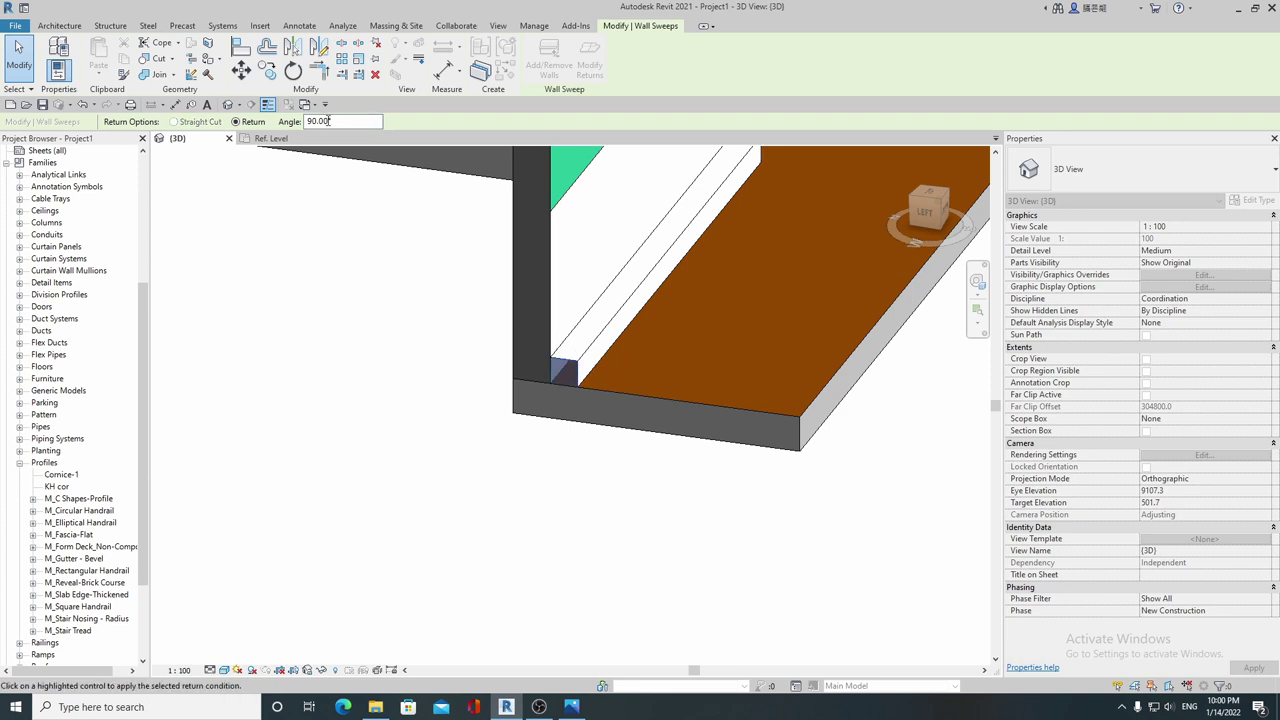
pyautogui.click(571, 366)
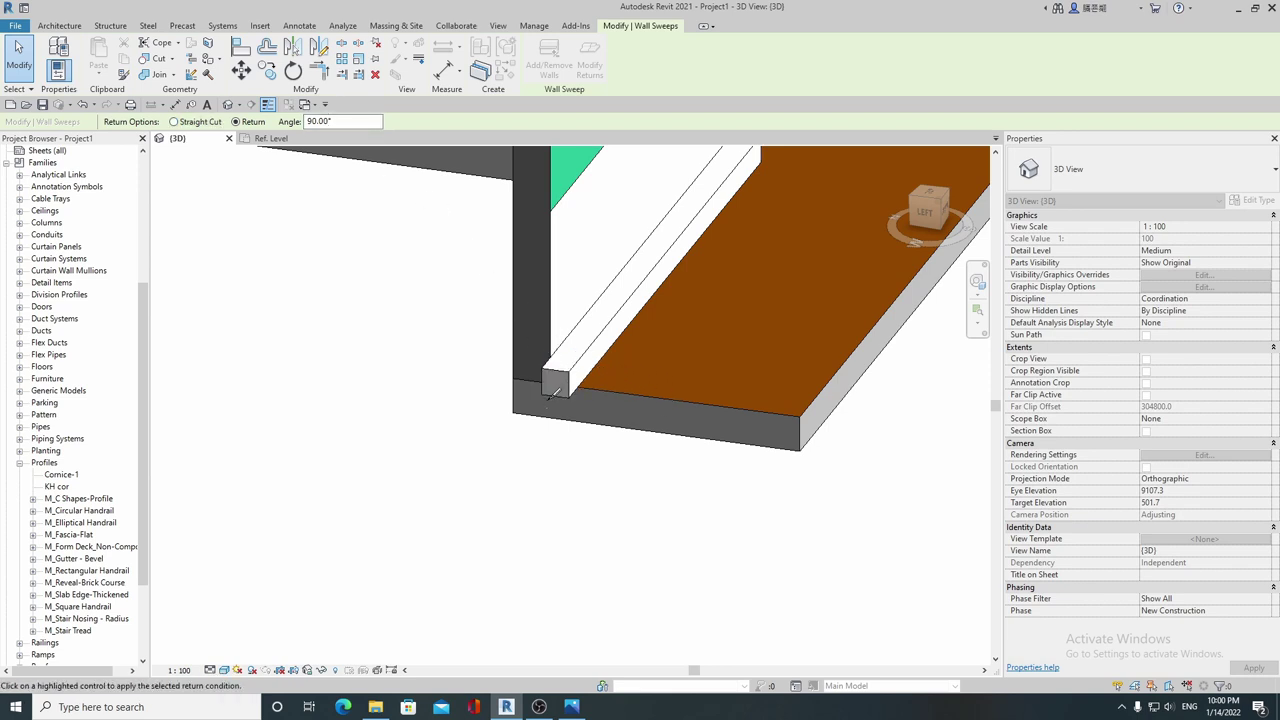
pyautogui.press('Escape')
pyautogui.click(553, 390)
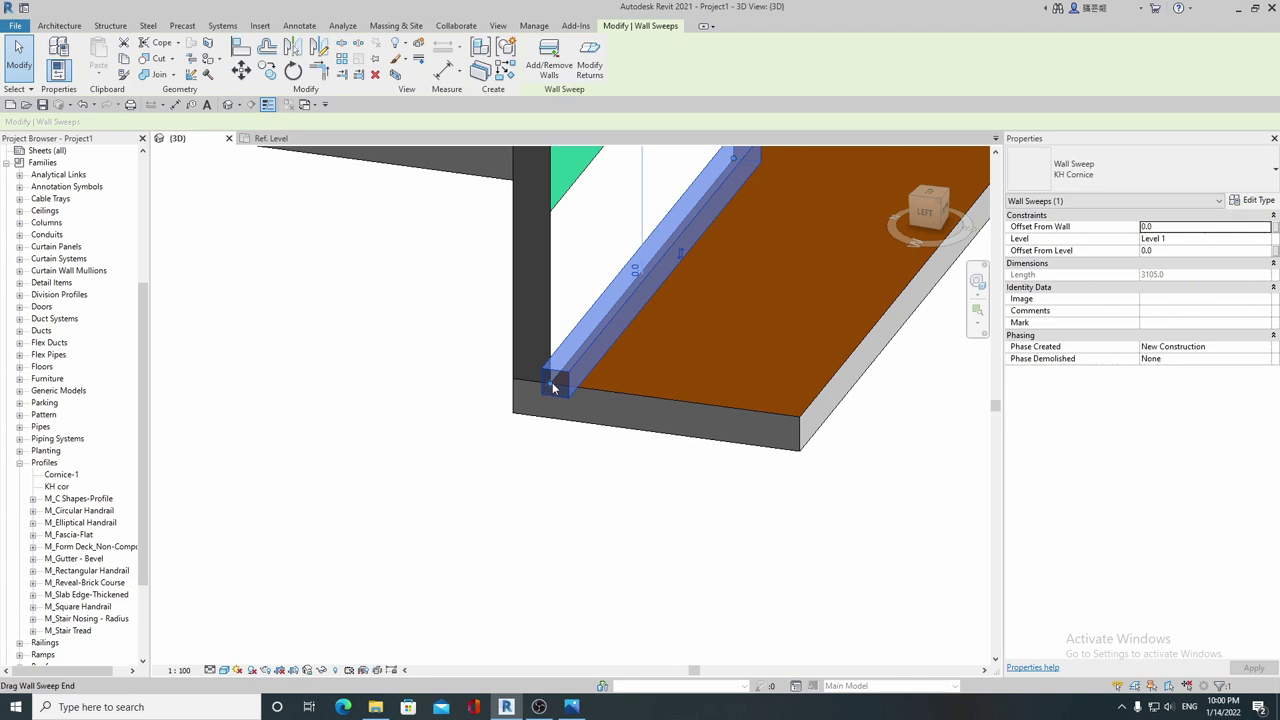
pyautogui.moveTo(553, 388); pyautogui.dragTo(517, 386)
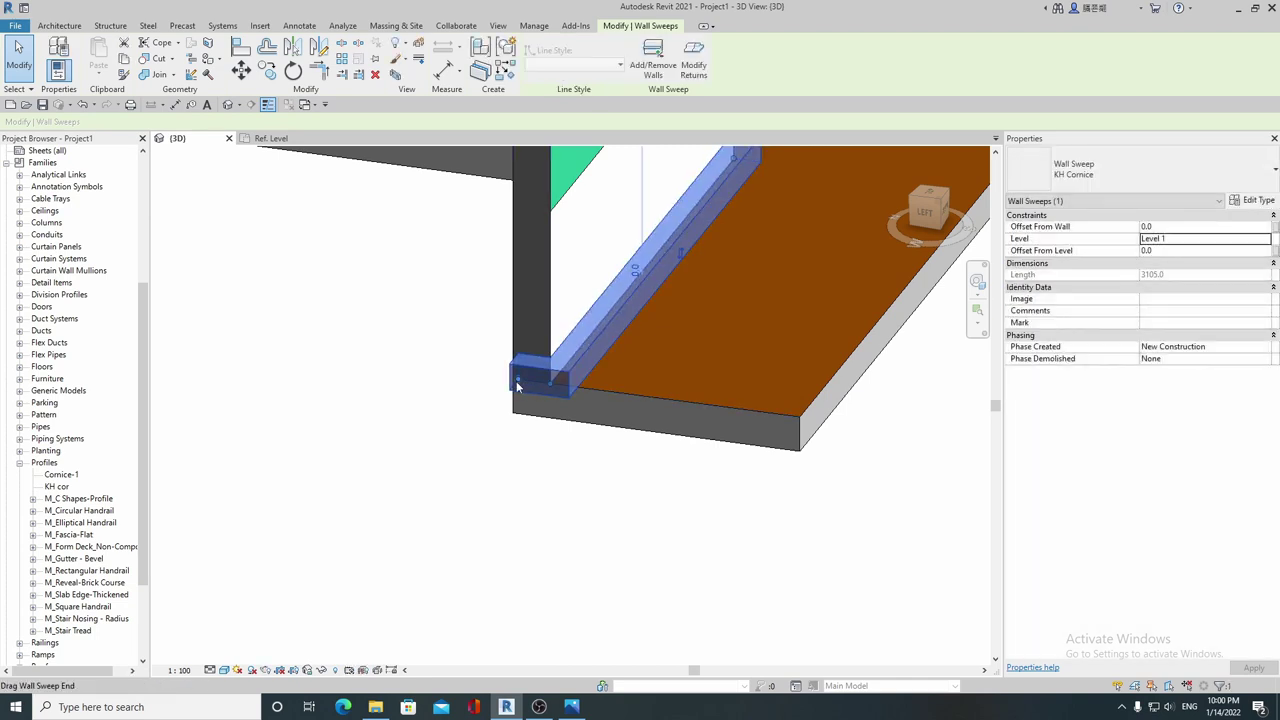
pyautogui.press('Escape')
# Step: Give the base sweep's end a 90° return against the wall
pyautogui.scroll(-2, 543, 491)
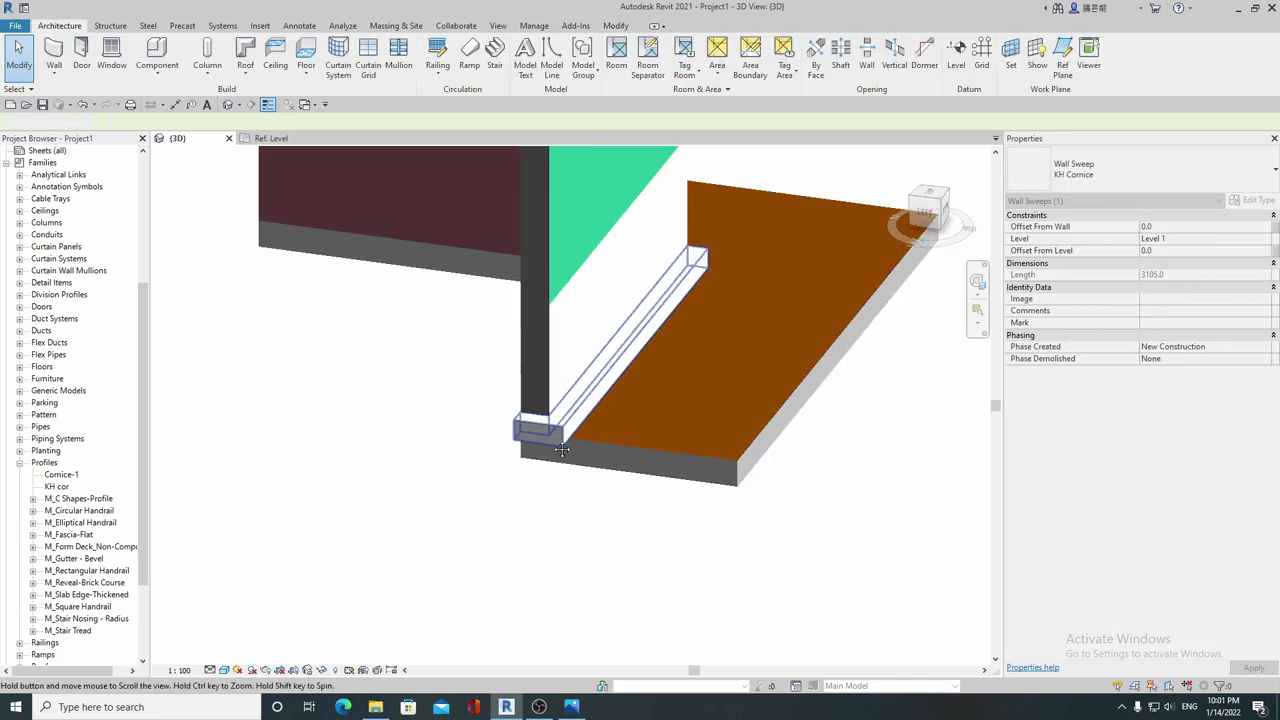
pyautogui.keyDown('shift'); pyautogui.moveTo(562, 450); pyautogui.dragTo(586, 480, button='middle'); pyautogui.keyUp('shift')
pyautogui.click(612, 348)
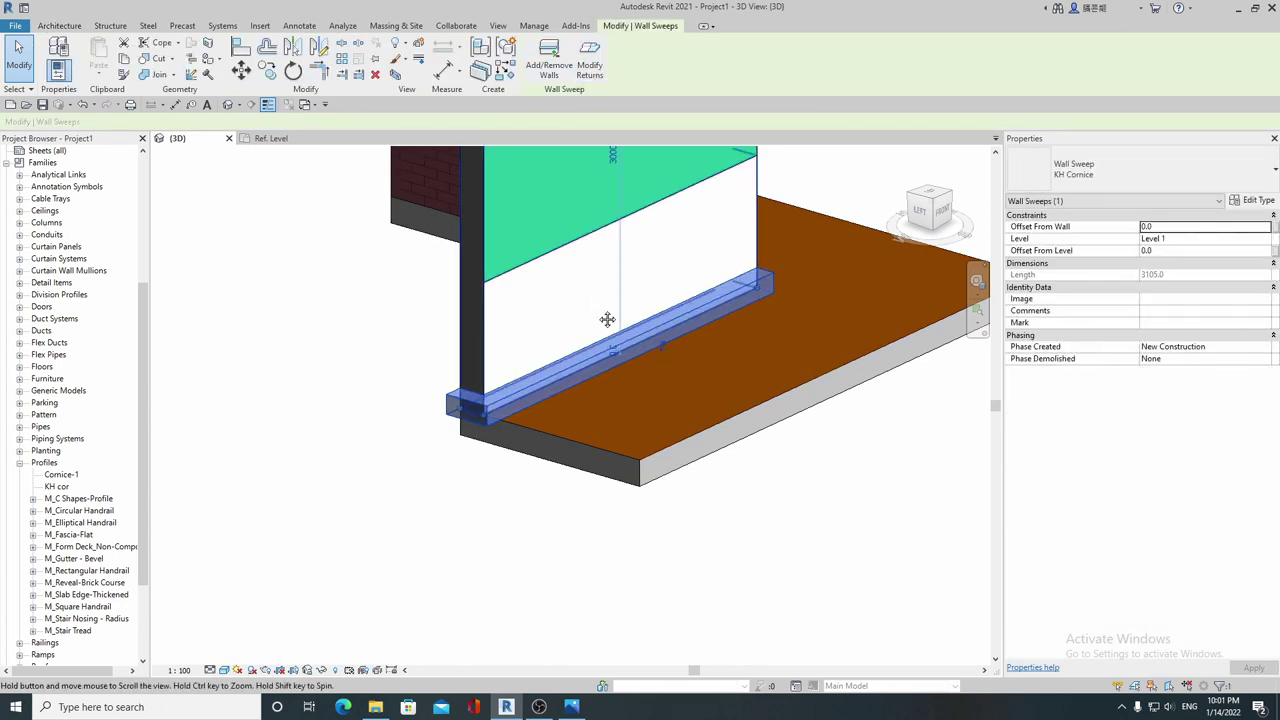
pyautogui.moveTo(608, 320); pyautogui.dragTo(622, 369, button='middle')
pyautogui.click(590, 62)
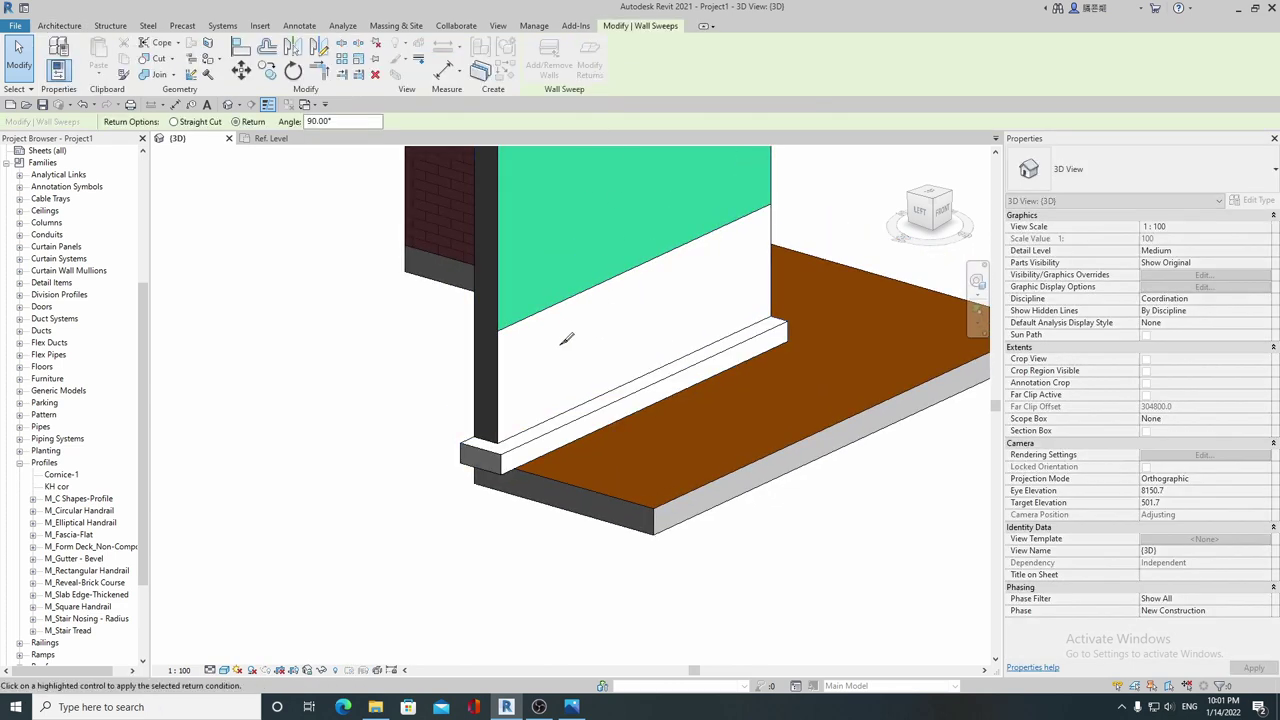
pyautogui.moveTo(450, 419)
pyautogui.keyDown('shift'); pyautogui.mouseDown(button='middle')
pyautogui.moveTo(615, 467)
pyautogui.moveTo(551, 431)
pyautogui.mouseUp(button='middle'); pyautogui.keyUp('shift')
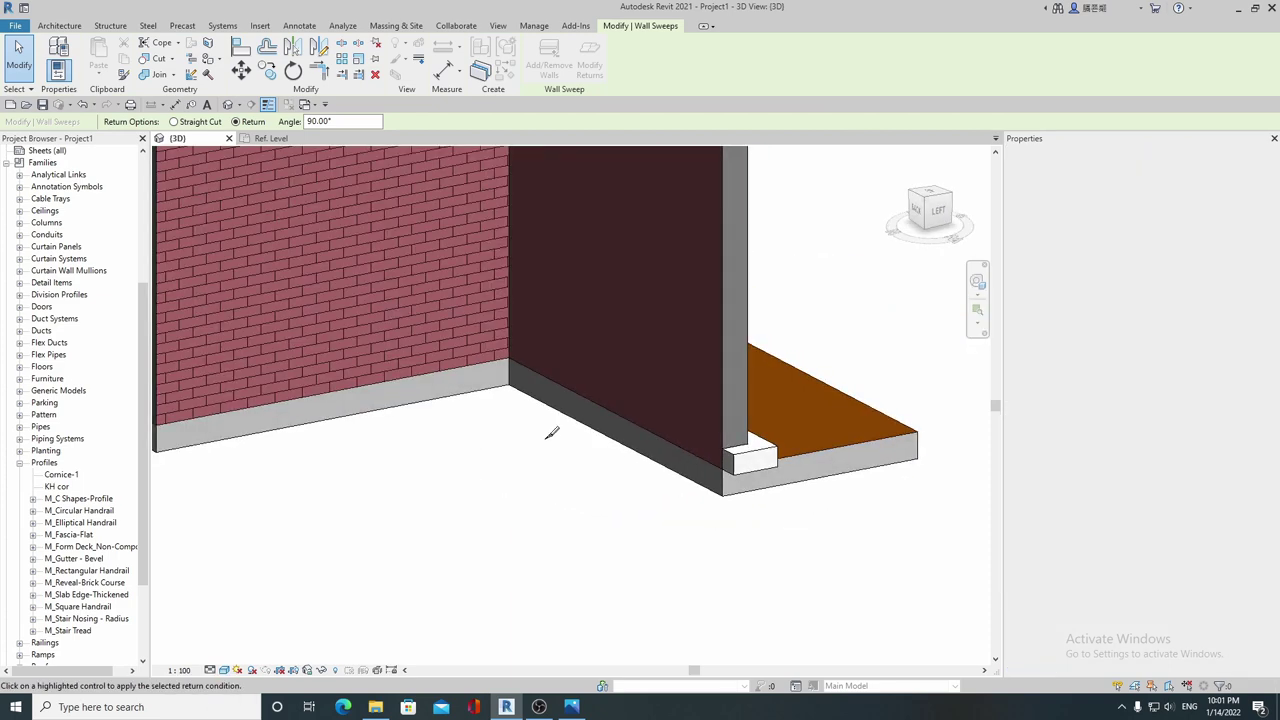
pyautogui.click(174, 121)
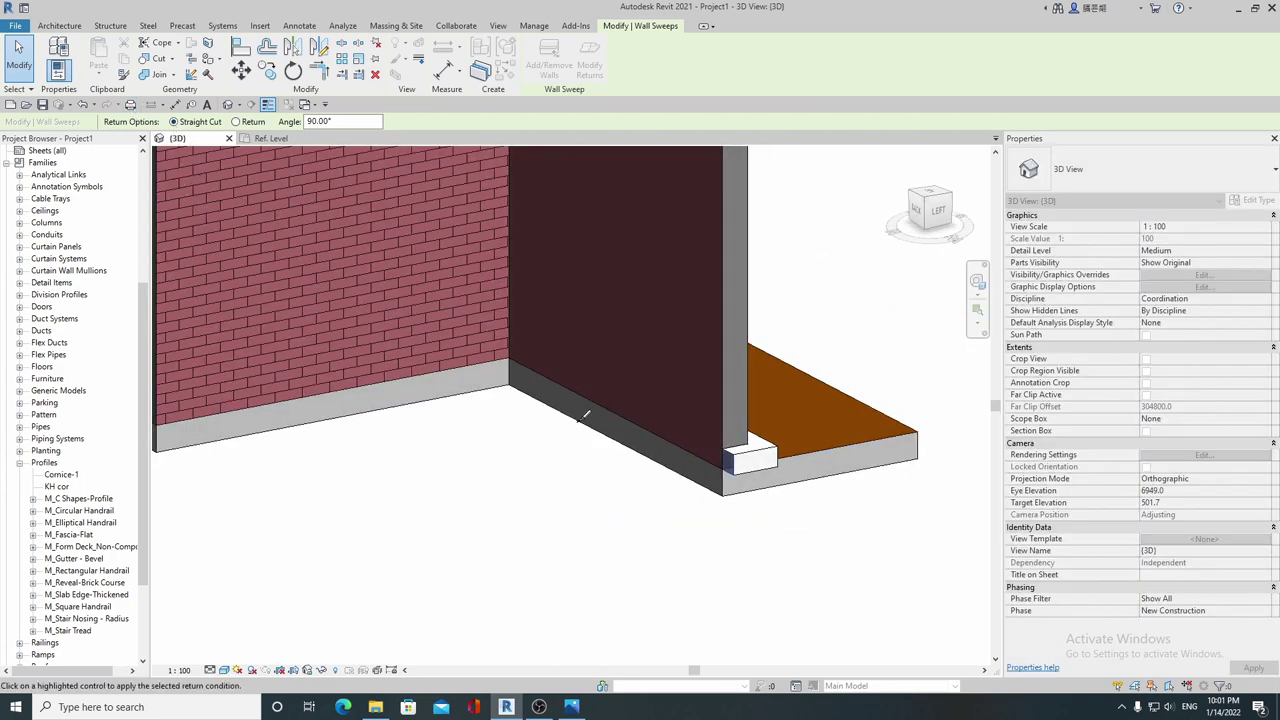
pyautogui.click(745, 461)
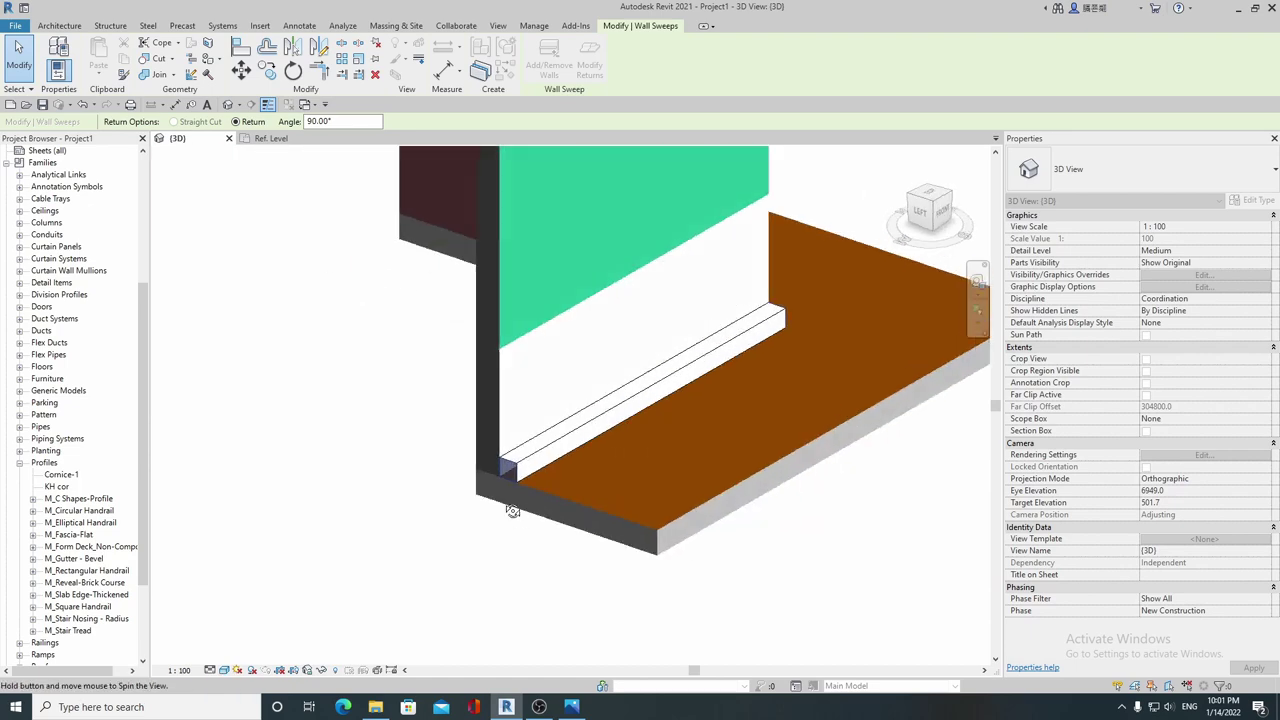
pyautogui.keyDown('shift'); pyautogui.moveTo(744, 436); pyautogui.dragTo(395, 165, button='middle'); pyautogui.keyUp('shift')
pyautogui.press('Escape')
pyautogui.press('Escape')
# Step: Close the Ref. Level view
pyautogui.scroll(-3, 440, 392)
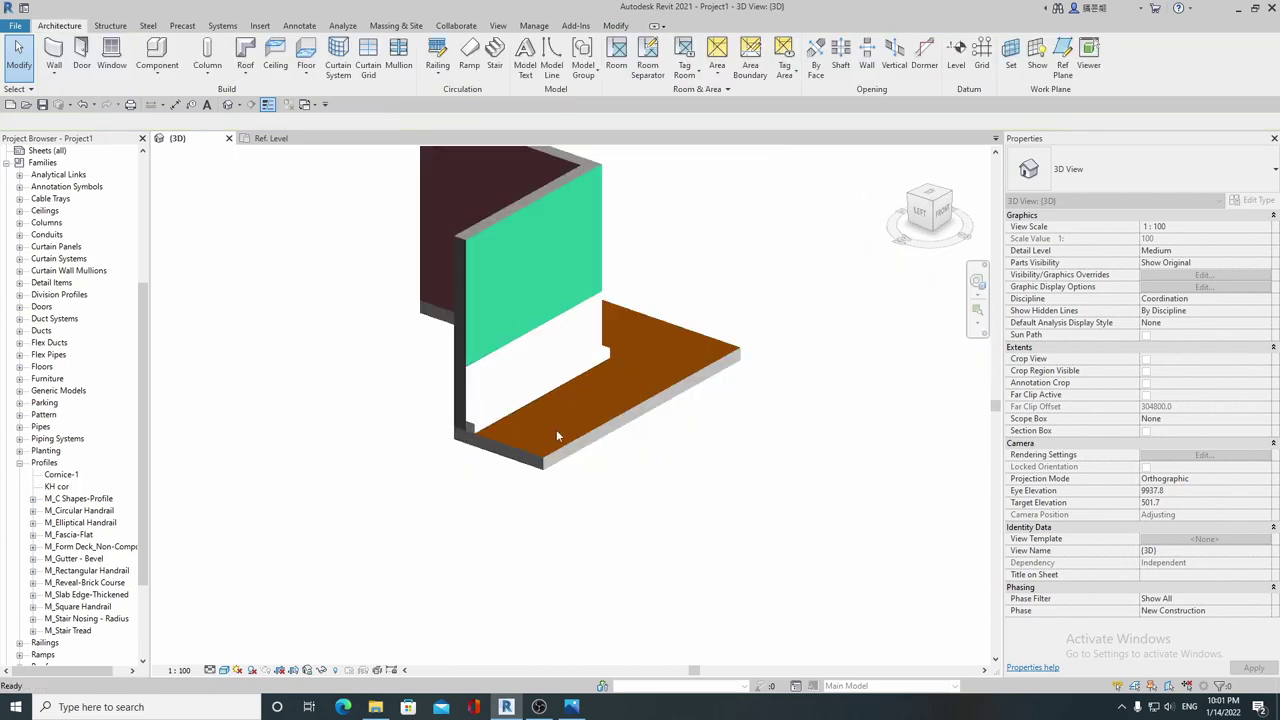
pyautogui.scroll(2, 731, 413)
pyautogui.scroll(2, 690, 380)
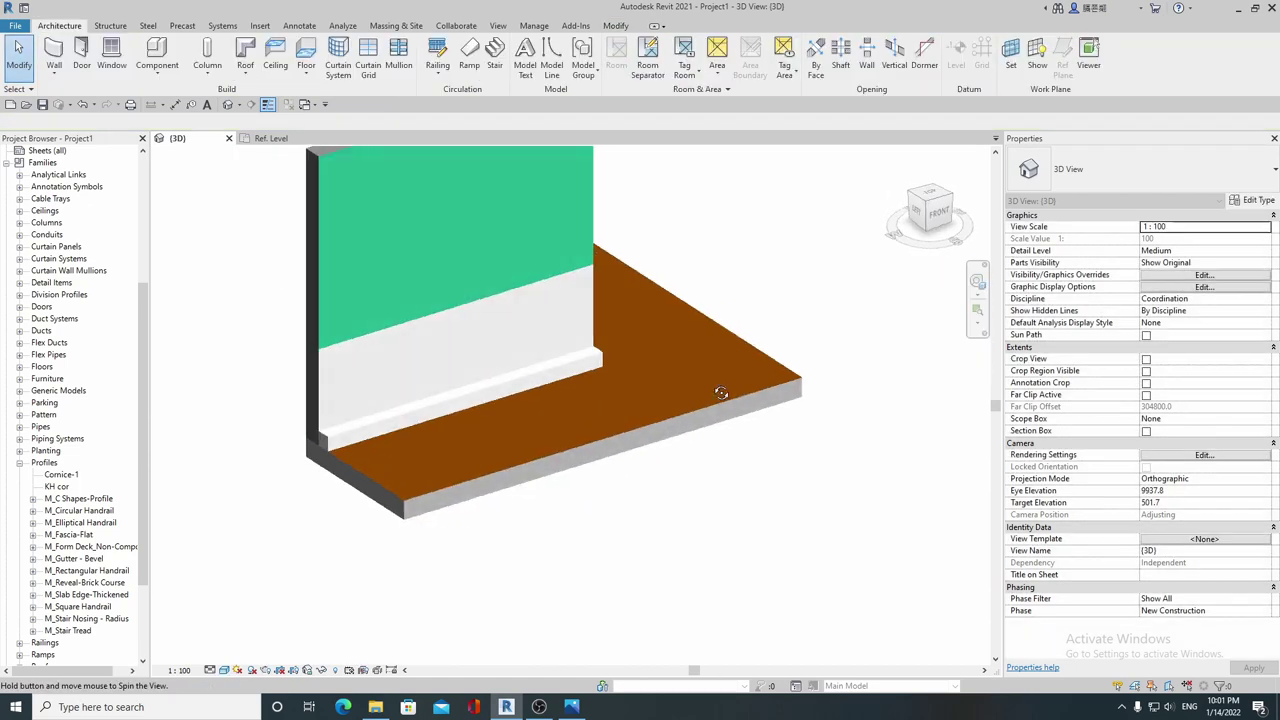
pyautogui.scroll(2, 634, 348)
pyautogui.scroll(2, 634, 348)
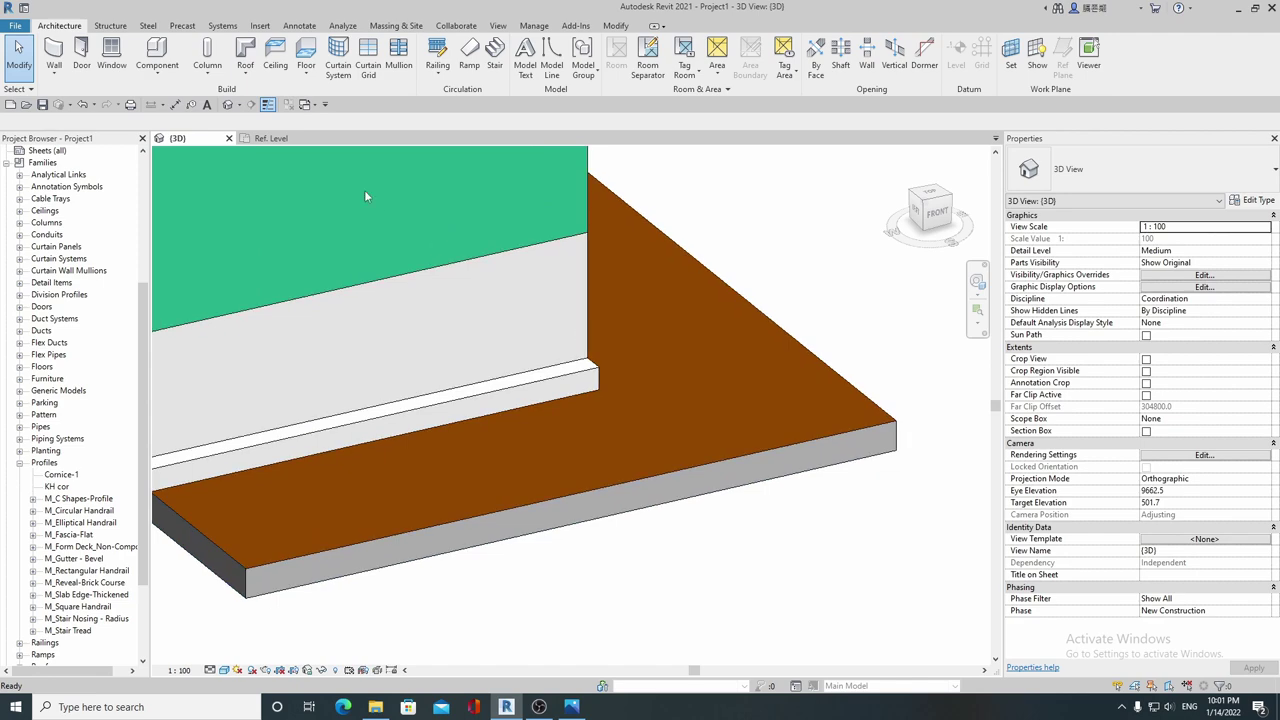
pyautogui.click(314, 138)
# Step: Select the KH Cornice sweep on the left wall and try nudging it down
pyautogui.scroll(-5, 636, 385)
pyautogui.keyDown('shift'); pyautogui.moveTo(696, 393); pyautogui.dragTo(453, 450, button='middle'); pyautogui.keyUp('shift')
pyautogui.scroll(2, 453, 450)
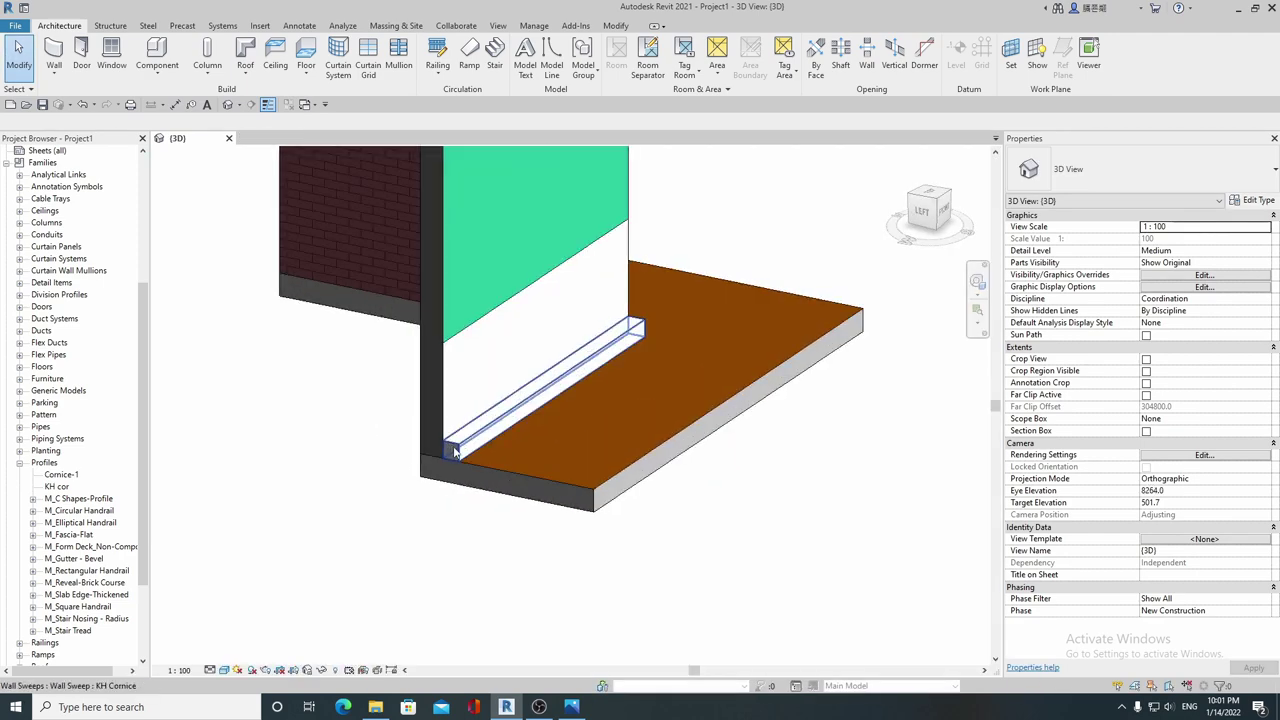
pyautogui.click(453, 450)
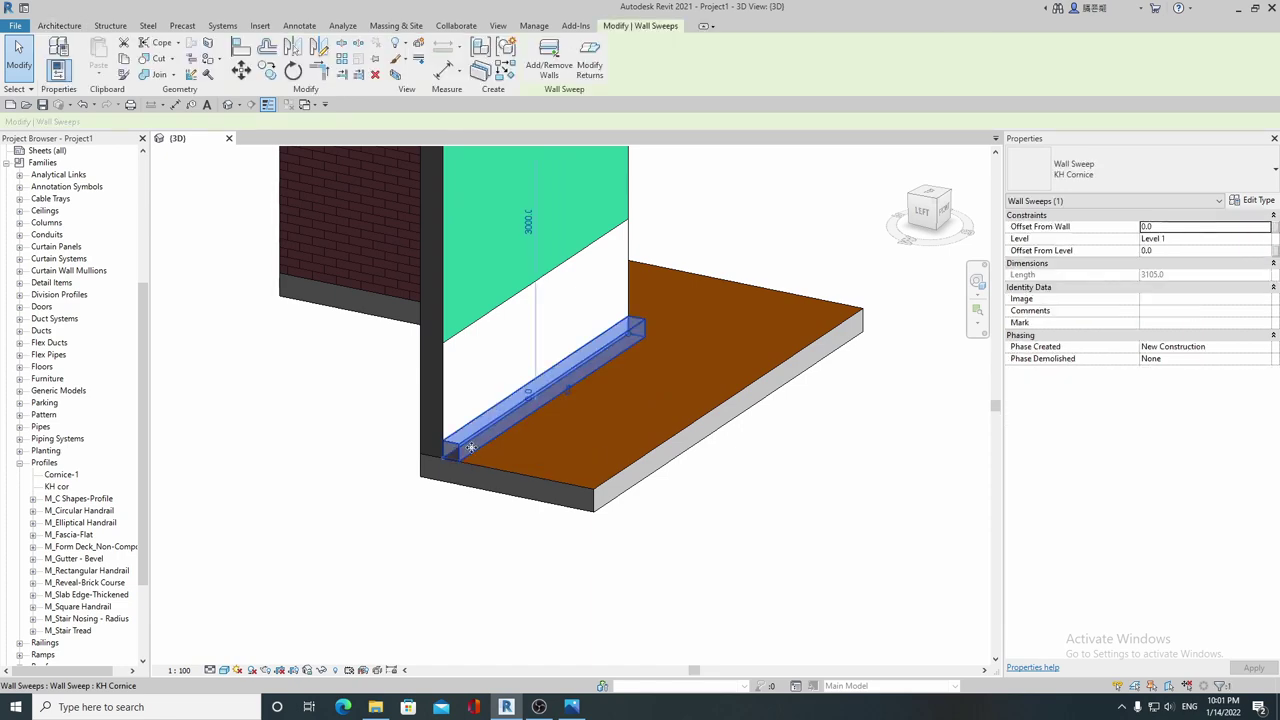
pyautogui.moveTo(470, 447); pyautogui.dragTo(470, 453)
pyautogui.press('Escape')
pyautogui.keyDown('shift'); pyautogui.moveTo(528, 442); pyautogui.dragTo(558, 467, button='middle'); pyautogui.keyUp('shift')
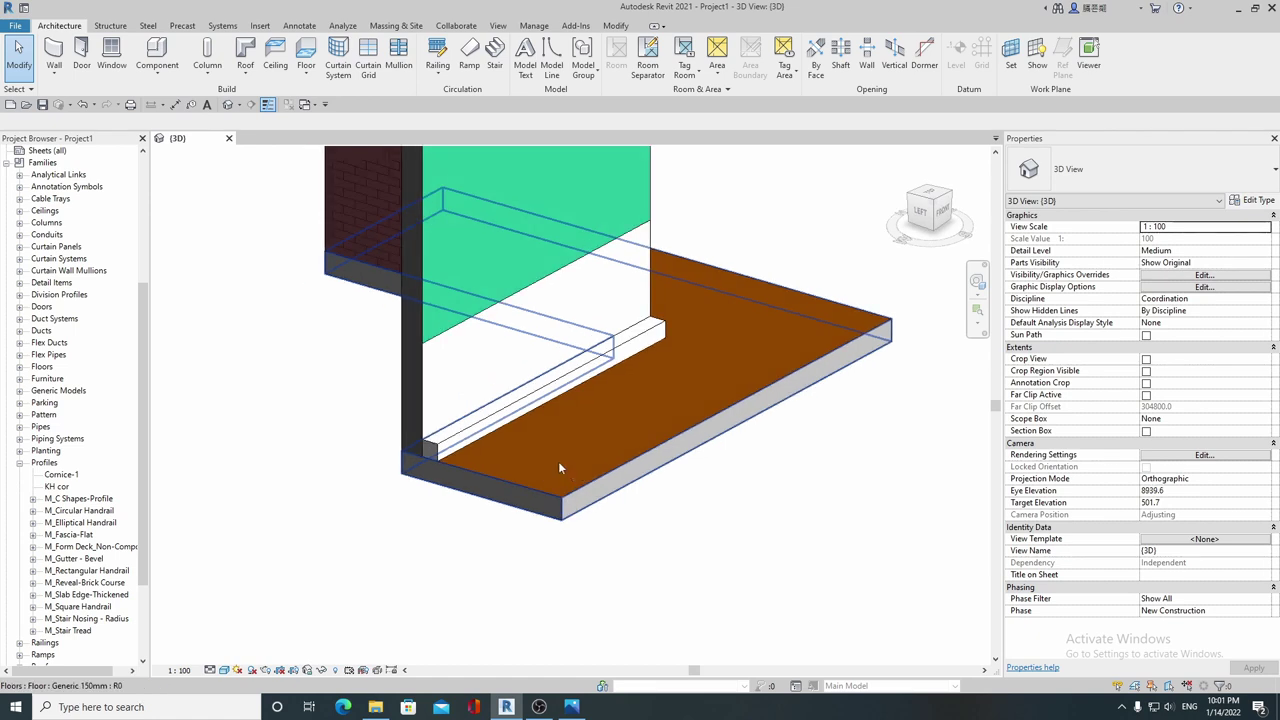
# Step: Create a family from English Metric Profile-Hosted.rft and start a line at the reference-plane intersection
pyautogui.click(16, 27)
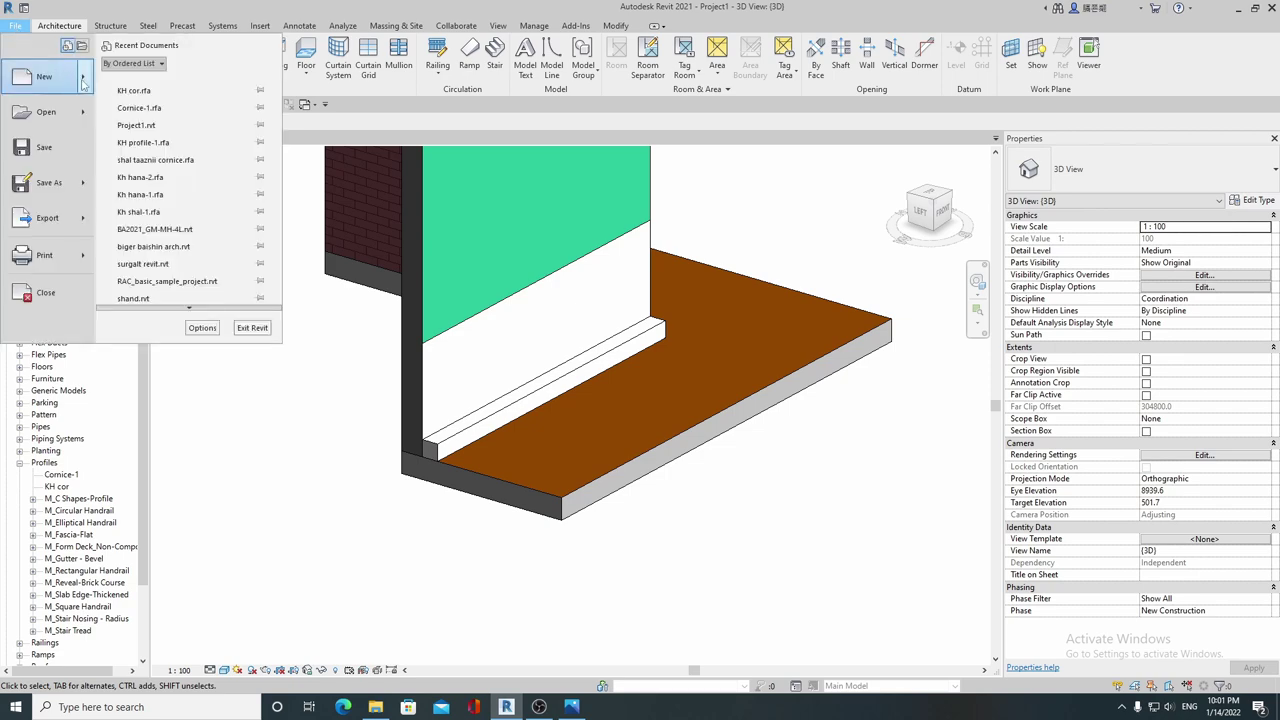
pyautogui.click(130, 118)
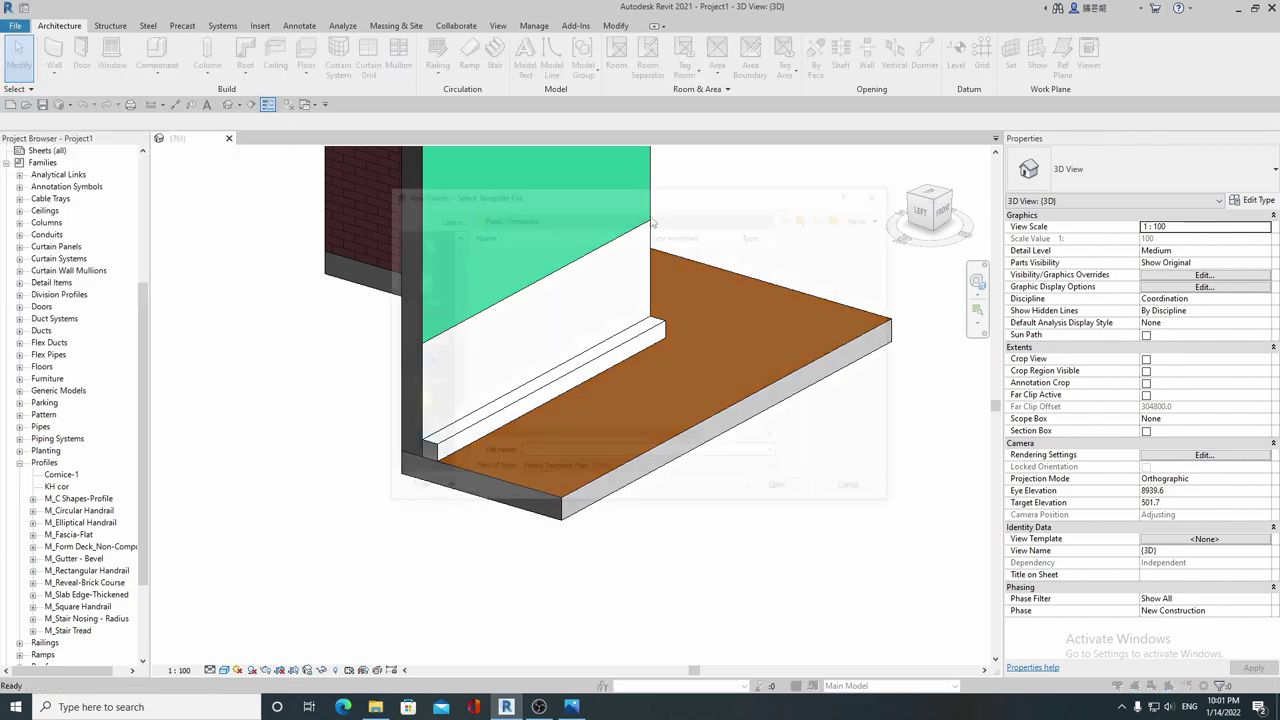
pyautogui.doubleClick(525, 275)
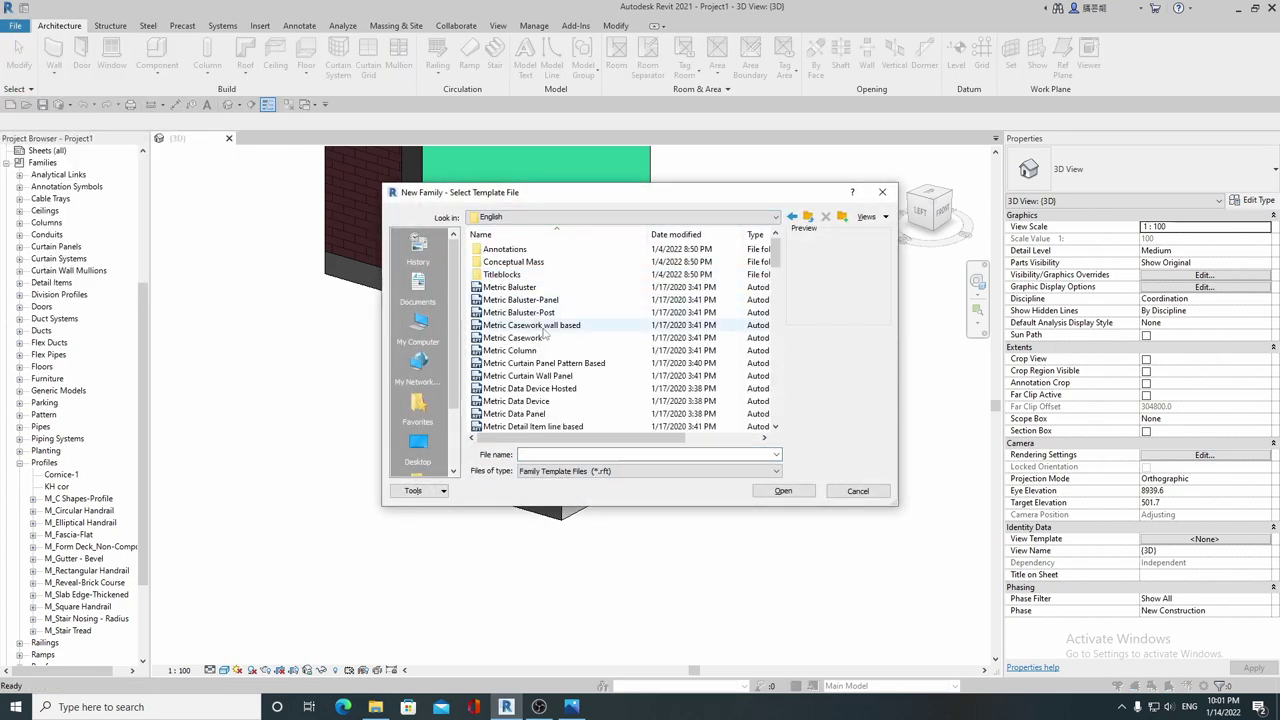
pyautogui.scroll(-5, 543, 335)
pyautogui.scroll(-5, 542, 325)
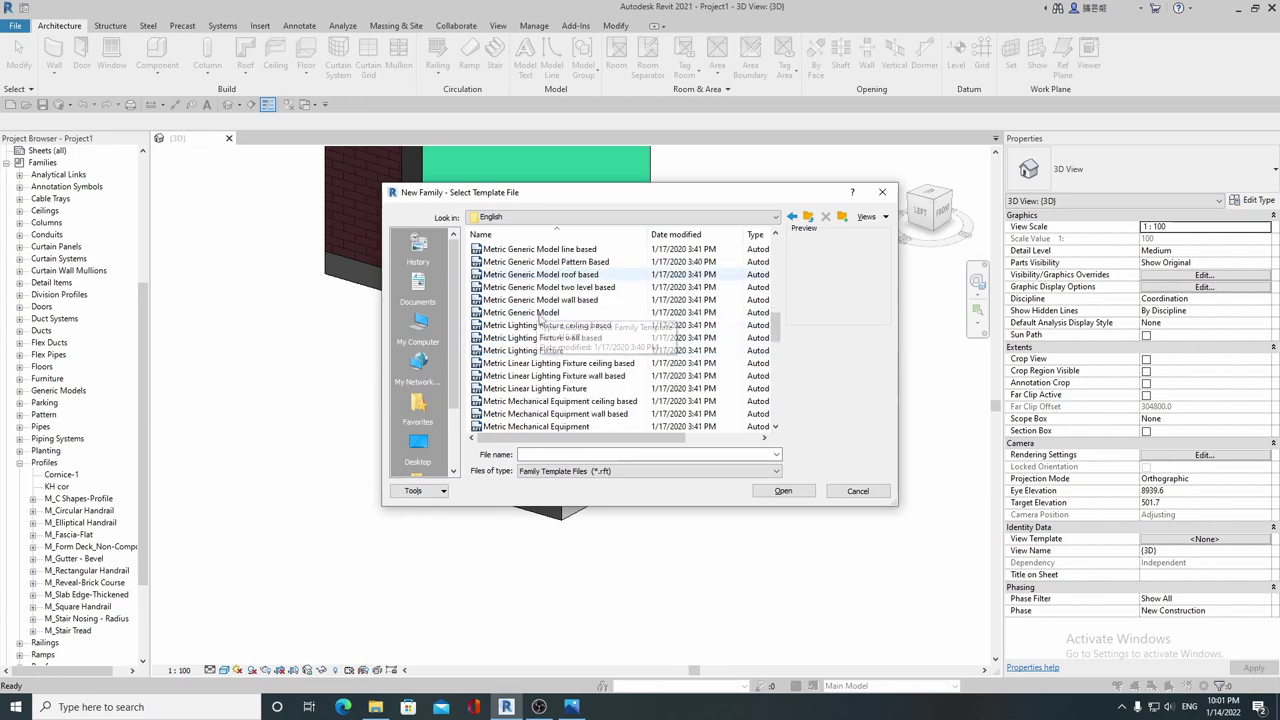
pyautogui.scroll(-5, 542, 317)
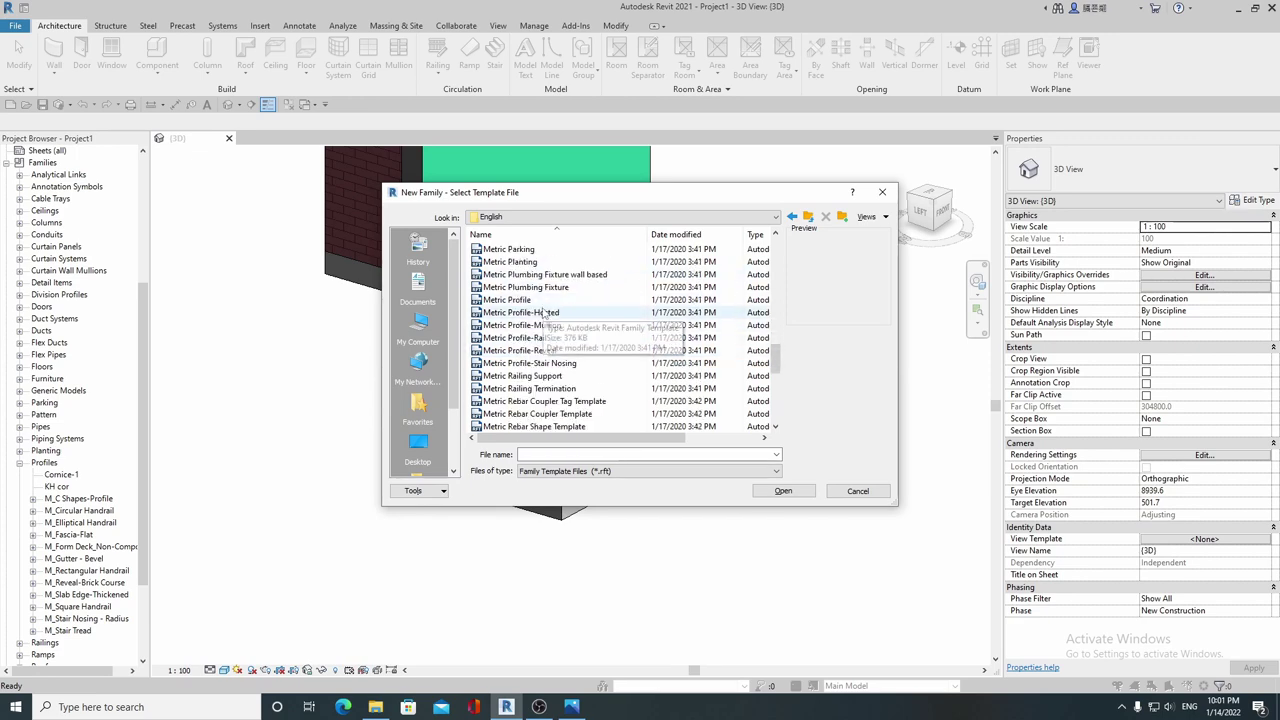
pyautogui.click(543, 313)
pyautogui.click(783, 491)
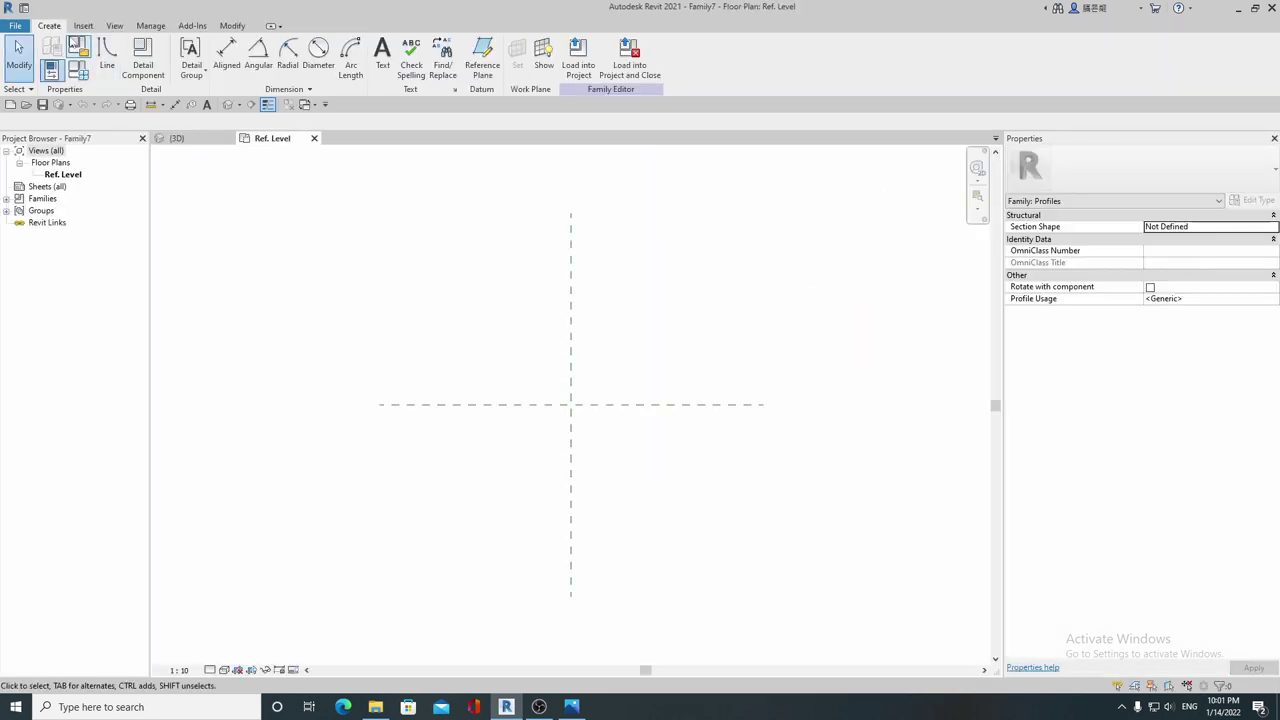
pyautogui.click(106, 52)
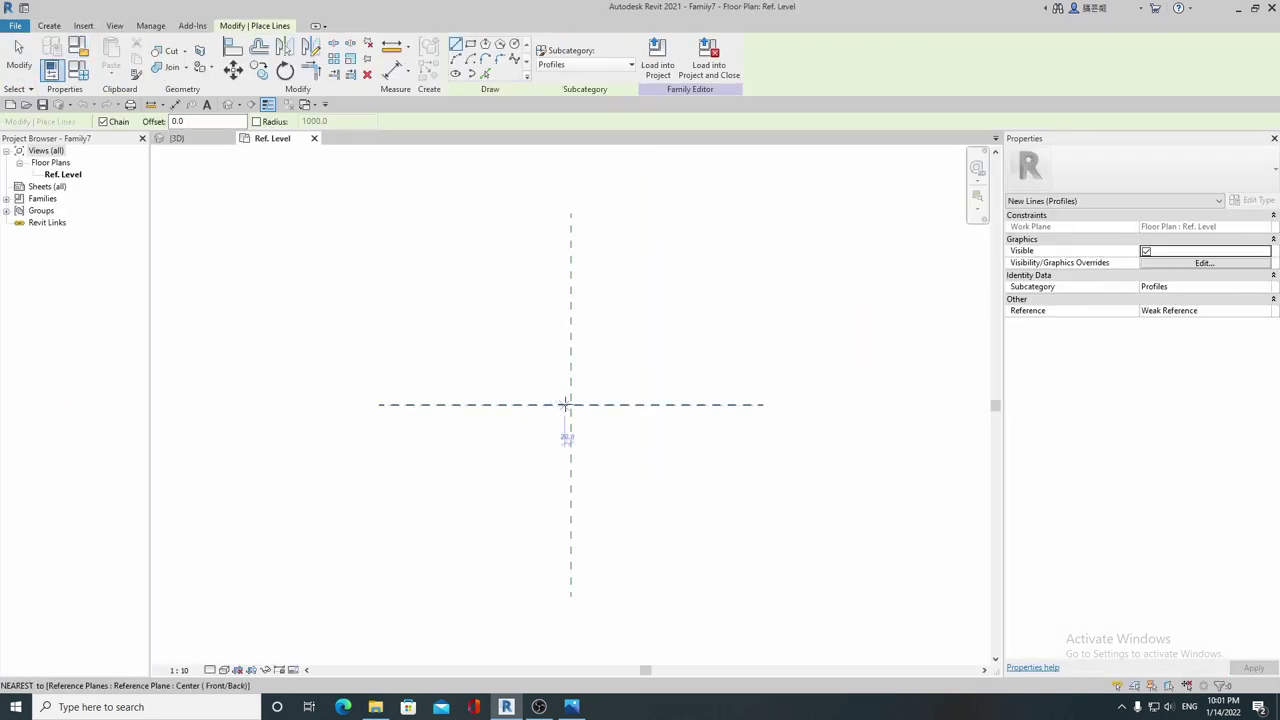
pyautogui.click(570, 404)
# Step: Draw the stepped outline with a 100 mm rise and a 50 mm segment, closing the loop
pyautogui.write('100')
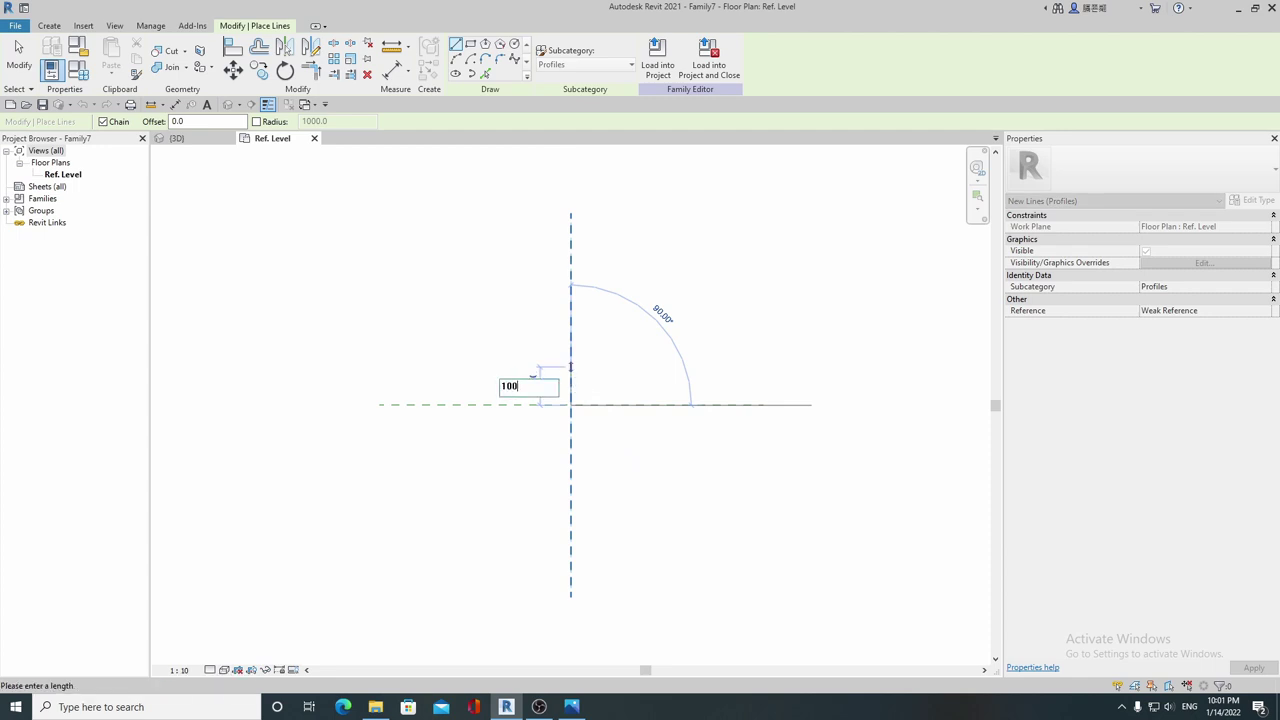
pyautogui.press('Return')
pyautogui.scroll(3, 571, 390)
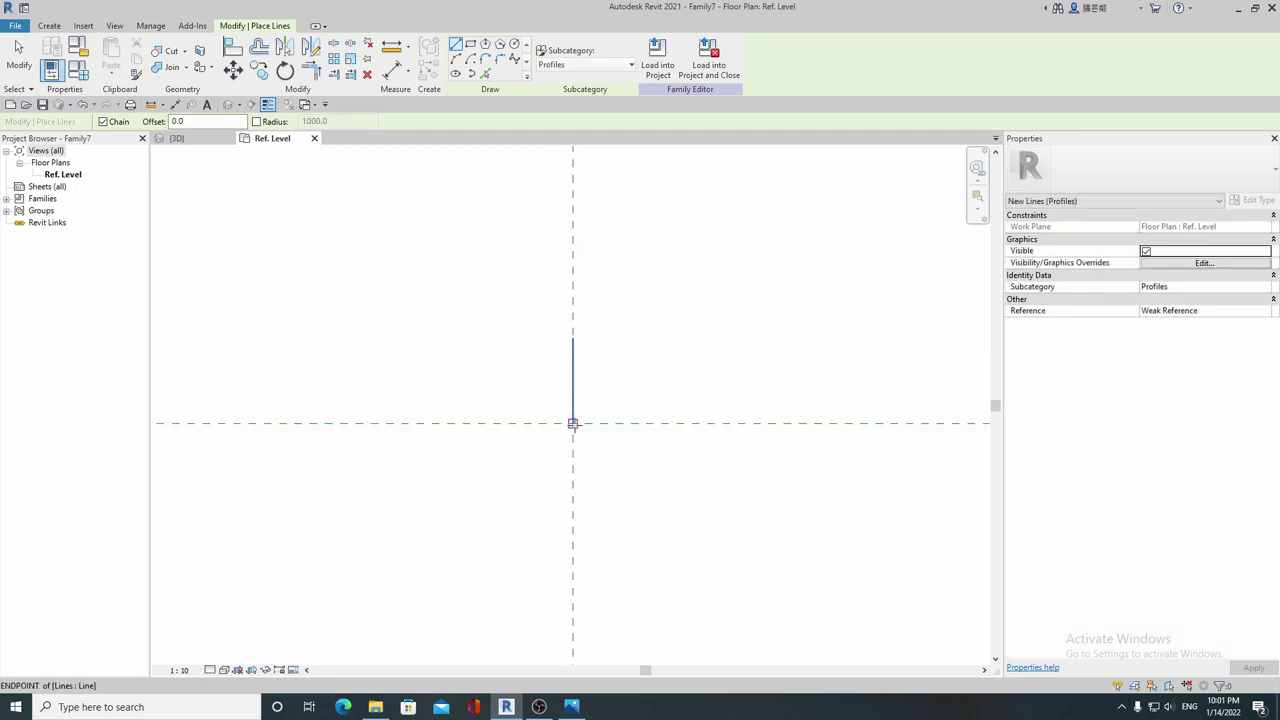
pyautogui.write('50')
pyautogui.press('Return')
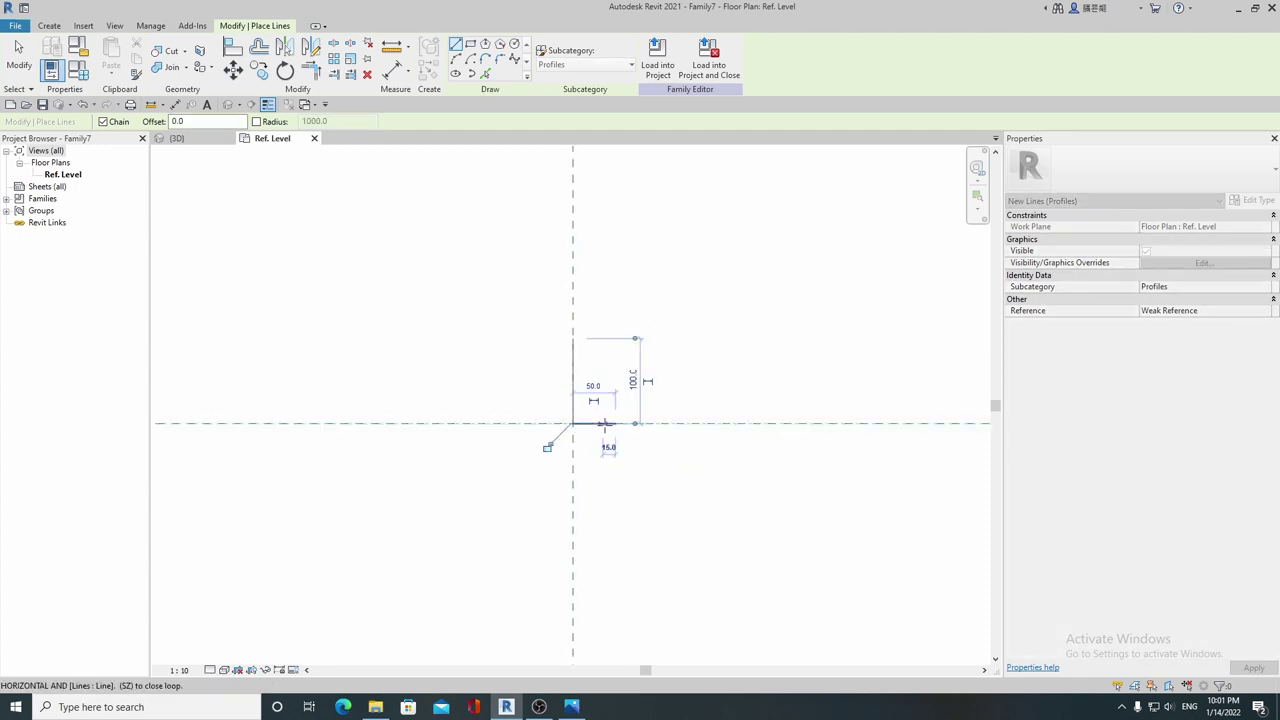
pyautogui.scroll(2, 624, 437)
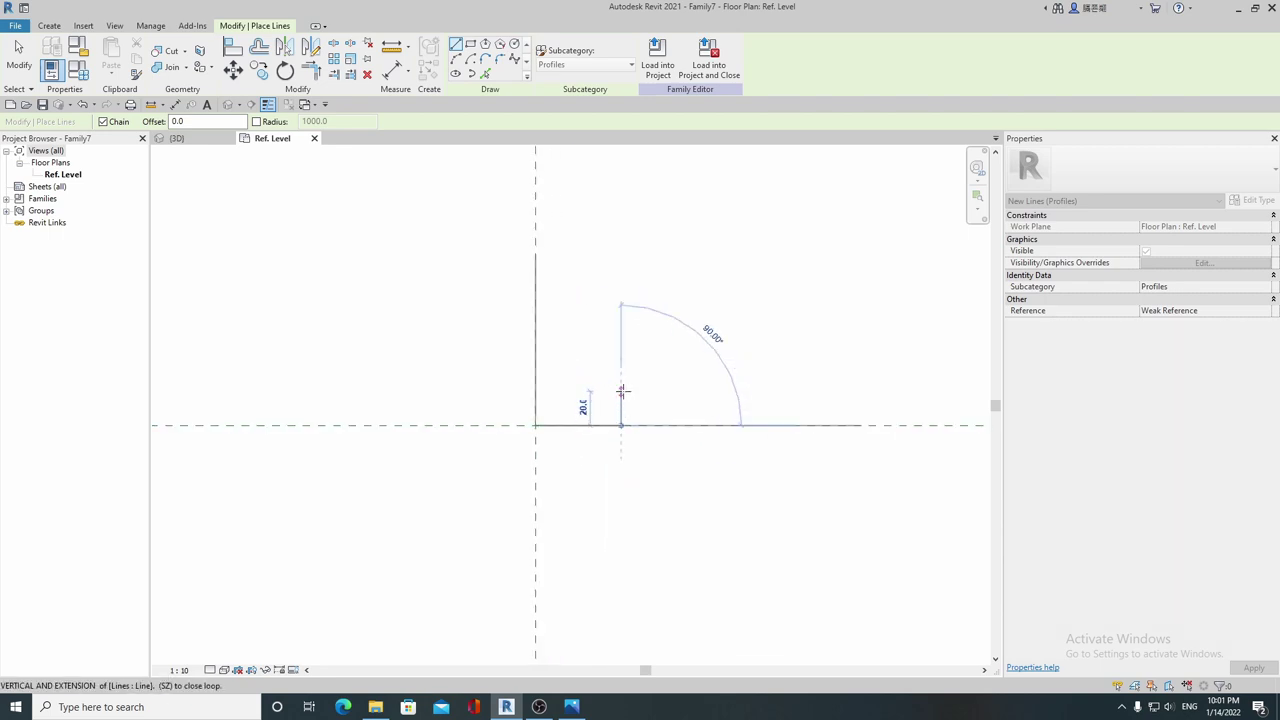
pyautogui.click(621, 391)
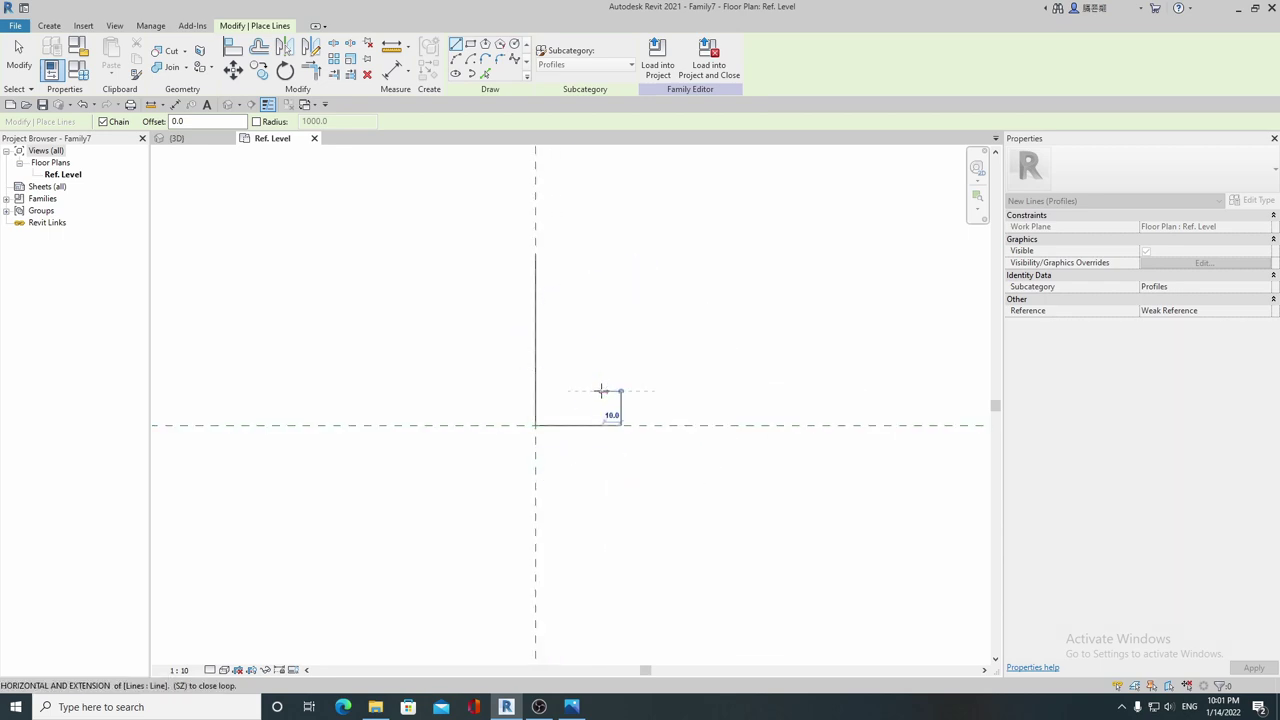
pyautogui.click(603, 391)
pyautogui.click(603, 348)
pyautogui.click(564, 348)
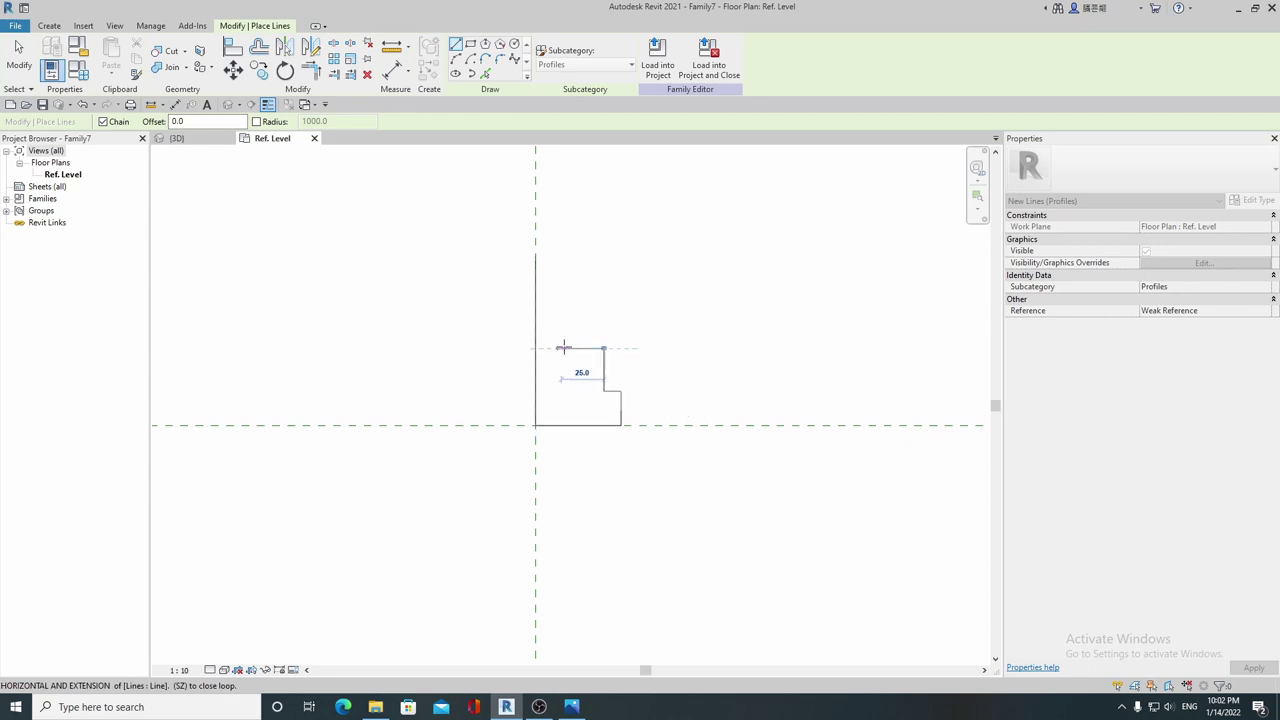
pyautogui.click(561, 253)
pyautogui.click(535, 253)
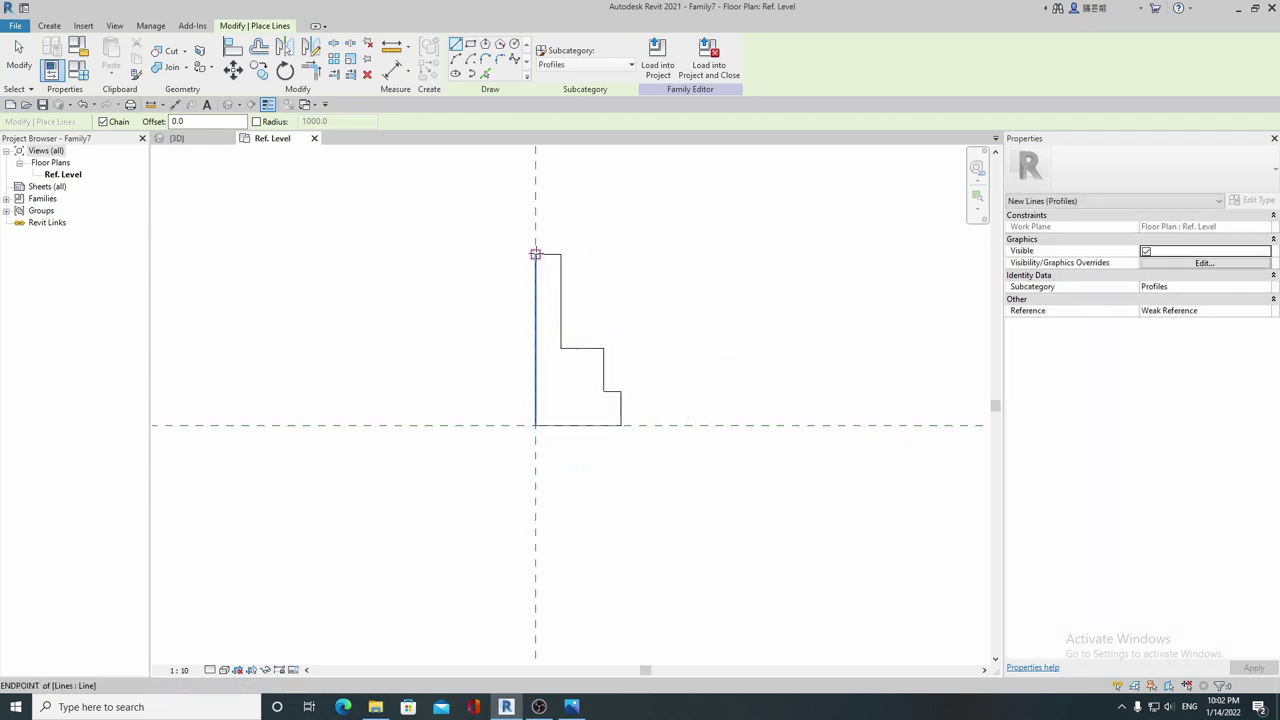
pyautogui.press('Escape')
pyautogui.press('Escape')
pyautogui.scroll(1, 566, 257)
# Step: Attempt to round the outline's top corner, cancelling after a line-too-short error
pyautogui.click(50, 26)
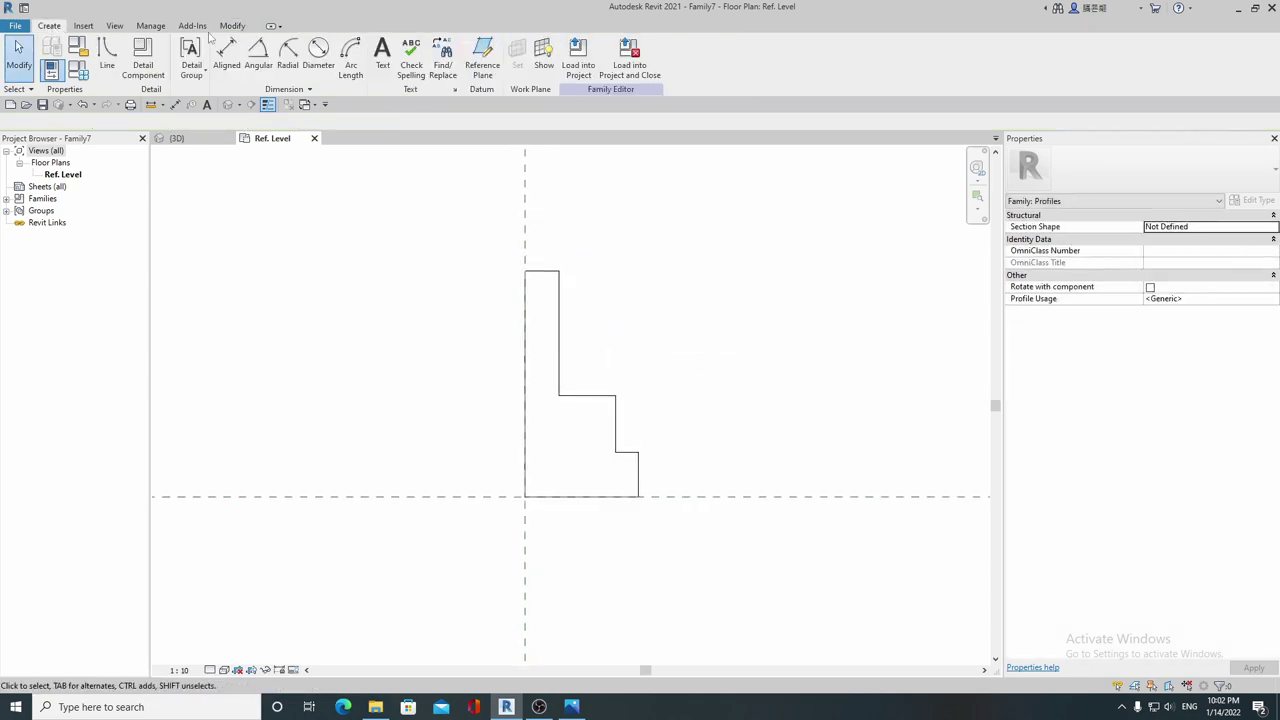
pyautogui.click(560, 289)
pyautogui.click(531, 280)
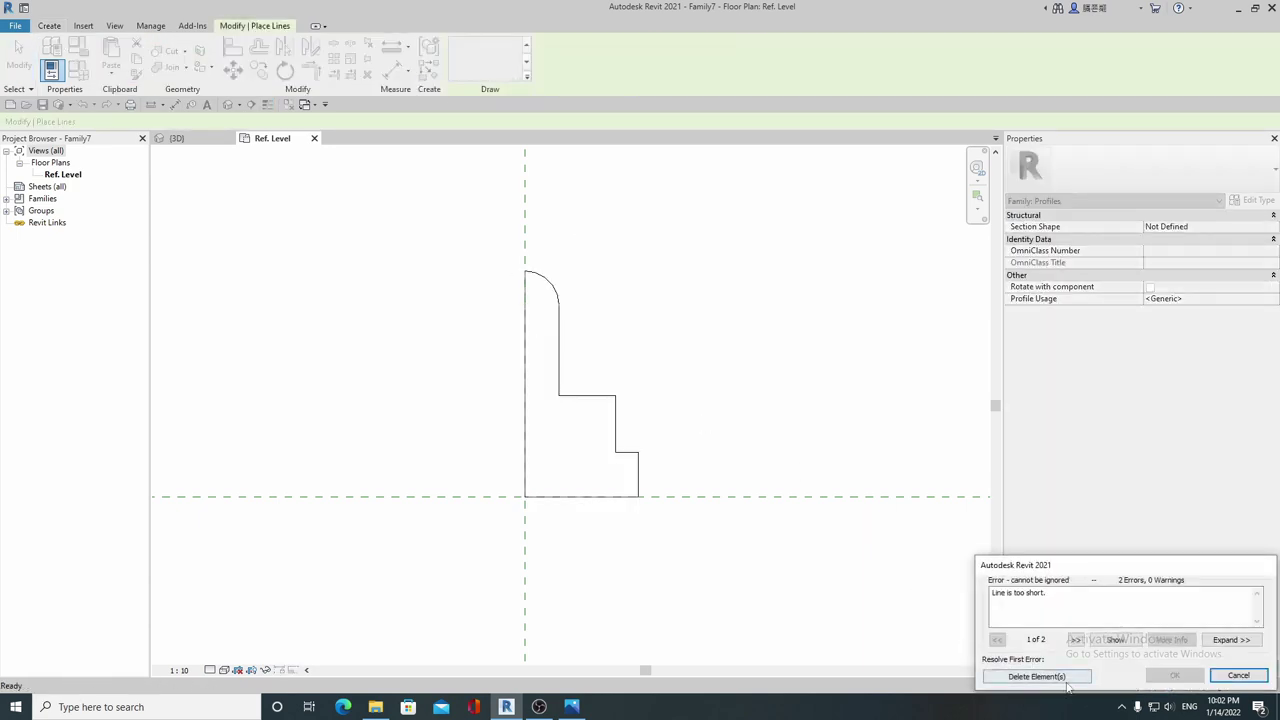
pyautogui.click(1066, 681)
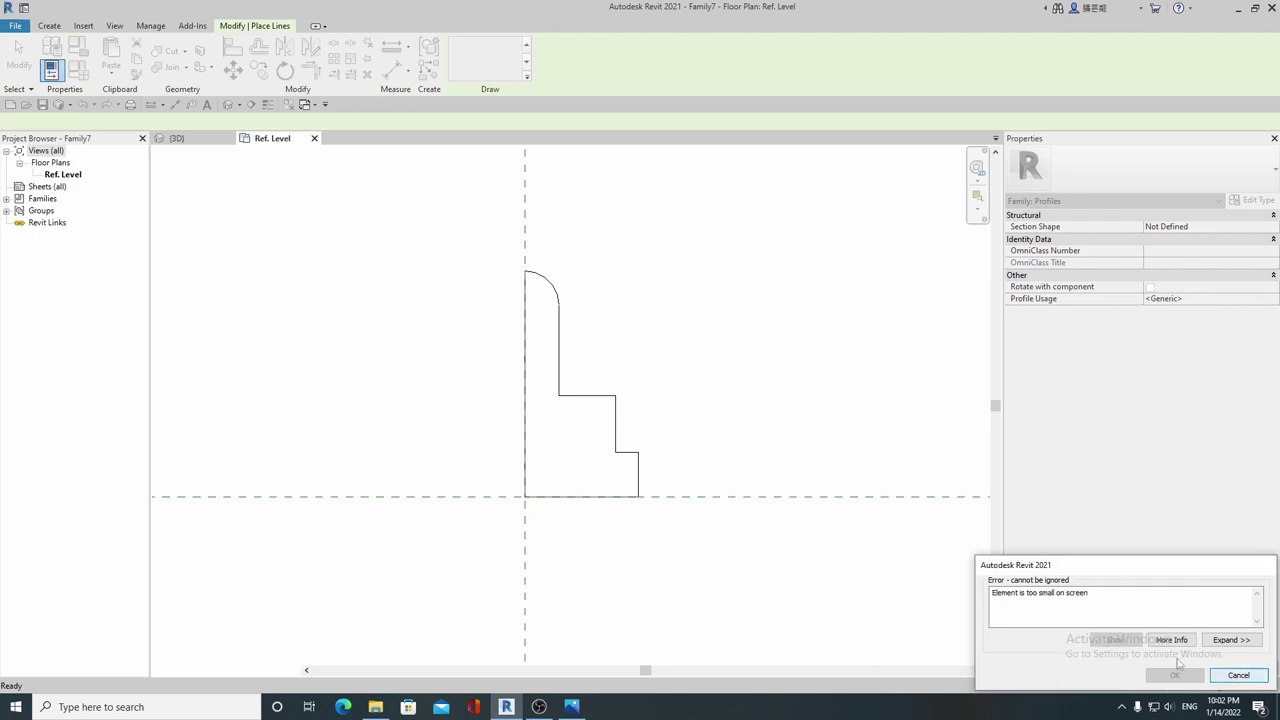
pyautogui.click(1237, 676)
# Step: Fillet the profile outline's top corner with a Fillet Arc
pyautogui.click(52, 26)
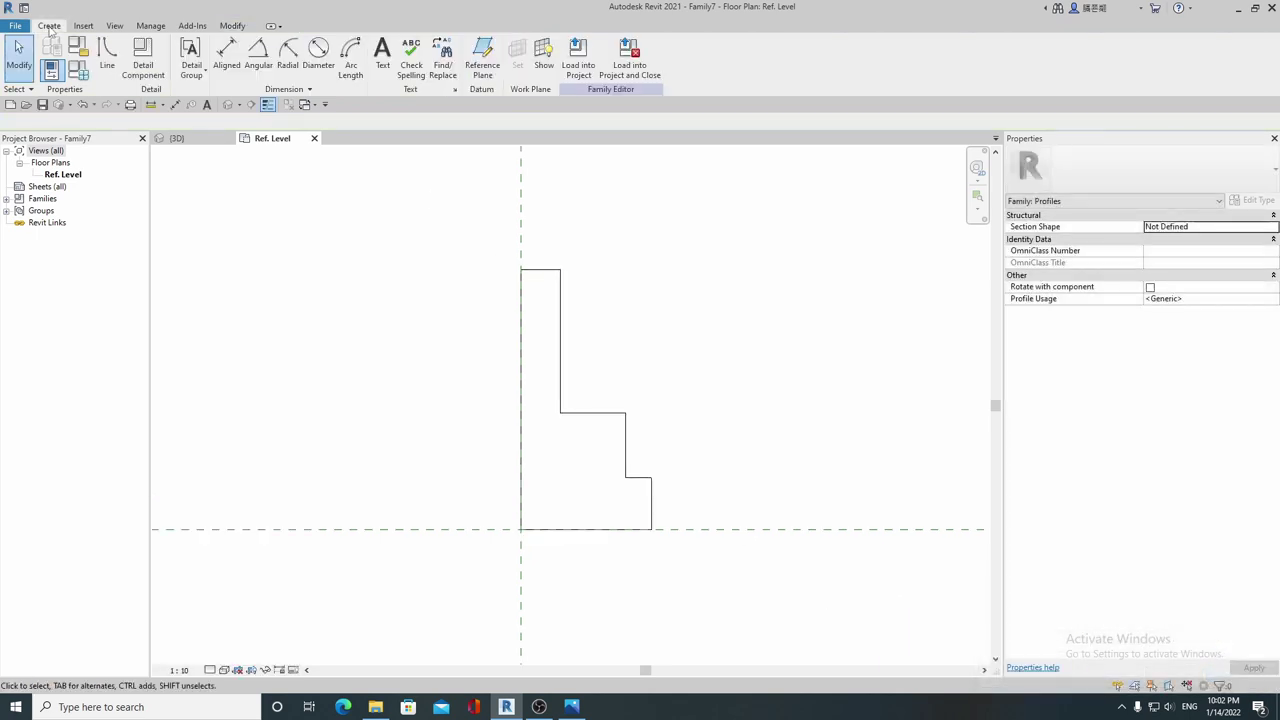
pyautogui.click(104, 55)
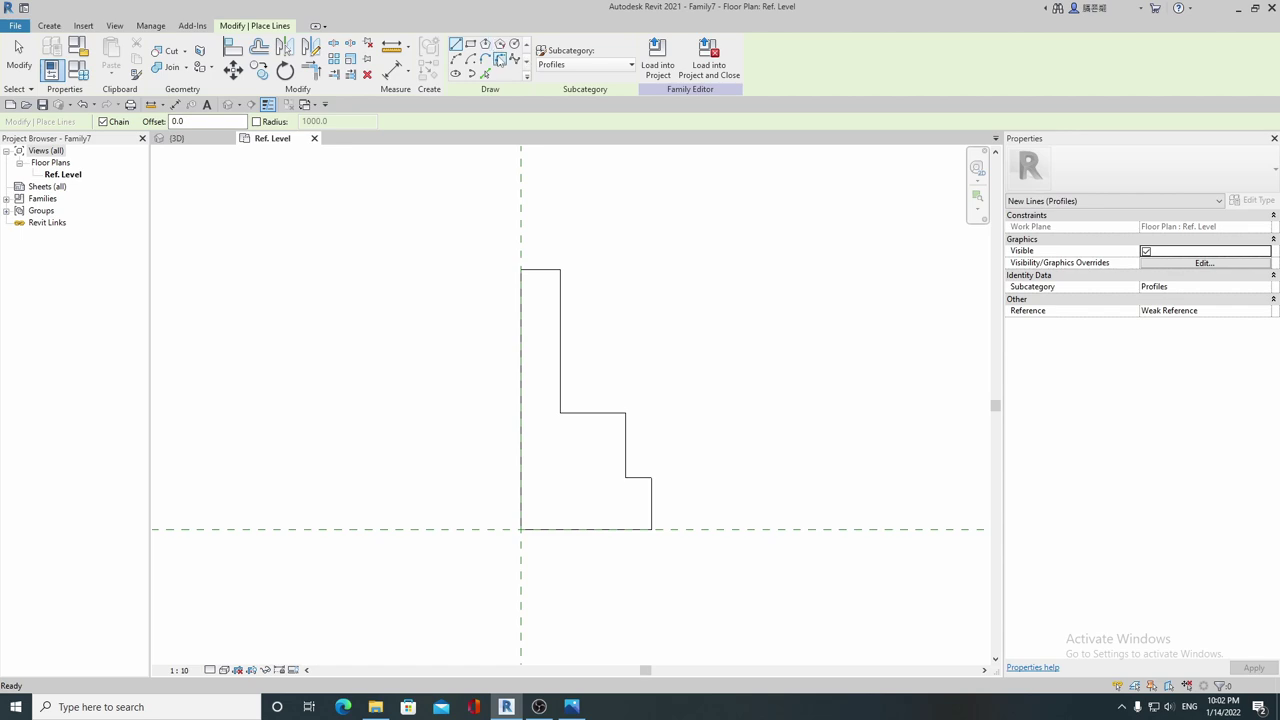
pyautogui.click(500, 59)
pyautogui.scroll(2, 538, 311)
pyautogui.scroll(1, 538, 311)
pyautogui.click(558, 247)
pyautogui.click(571, 274)
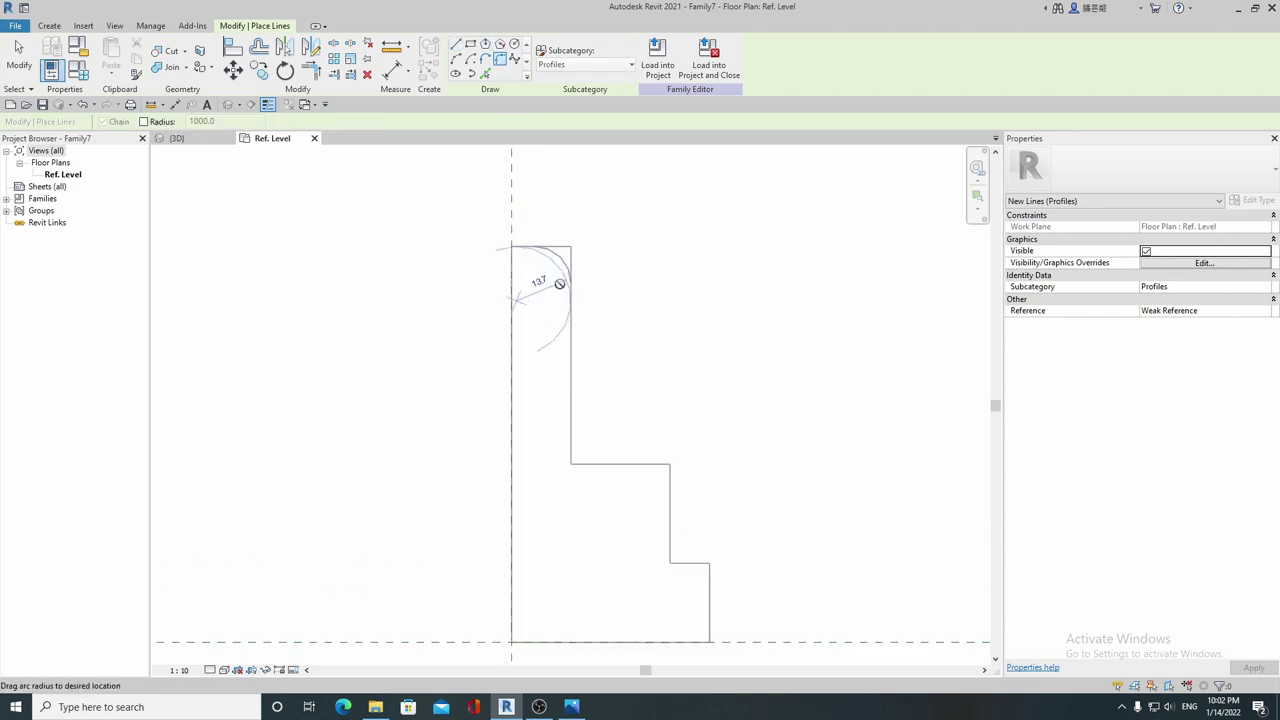
pyautogui.click(564, 270)
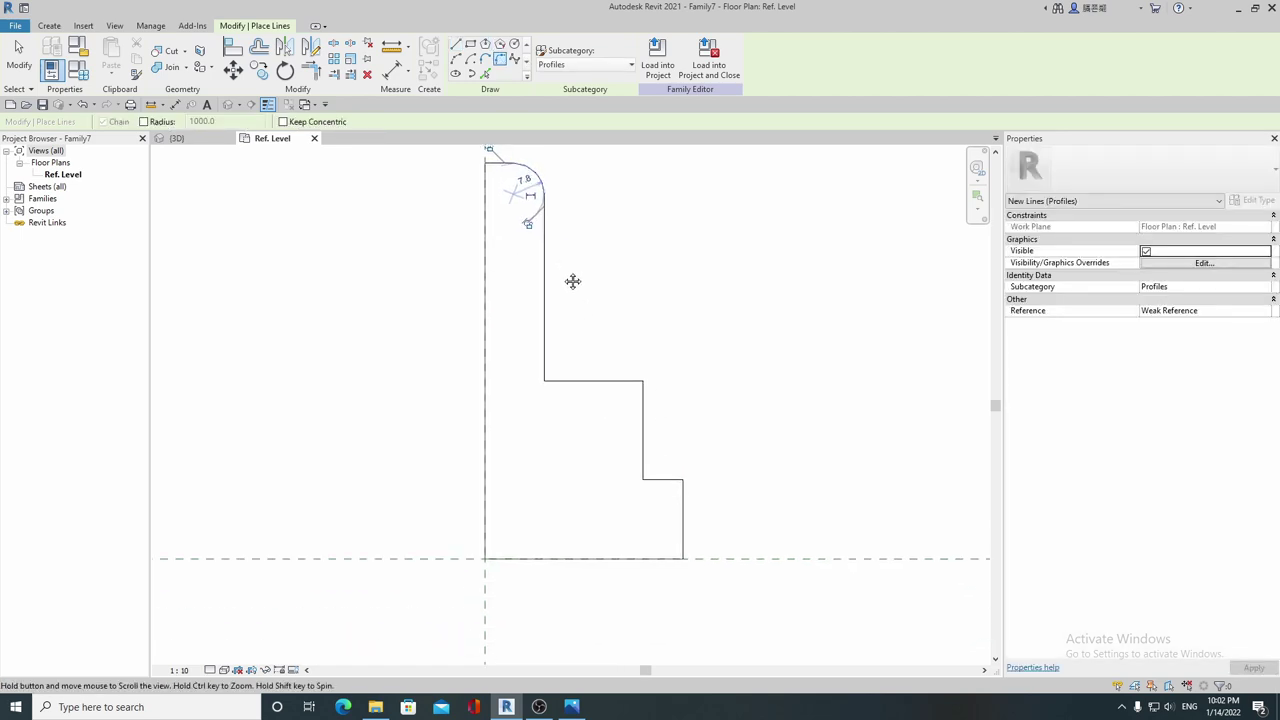
# Step: Fillet the step and lower corners of the outline, then stop drawing lines
pyautogui.click(543, 331)
pyautogui.click(554, 362)
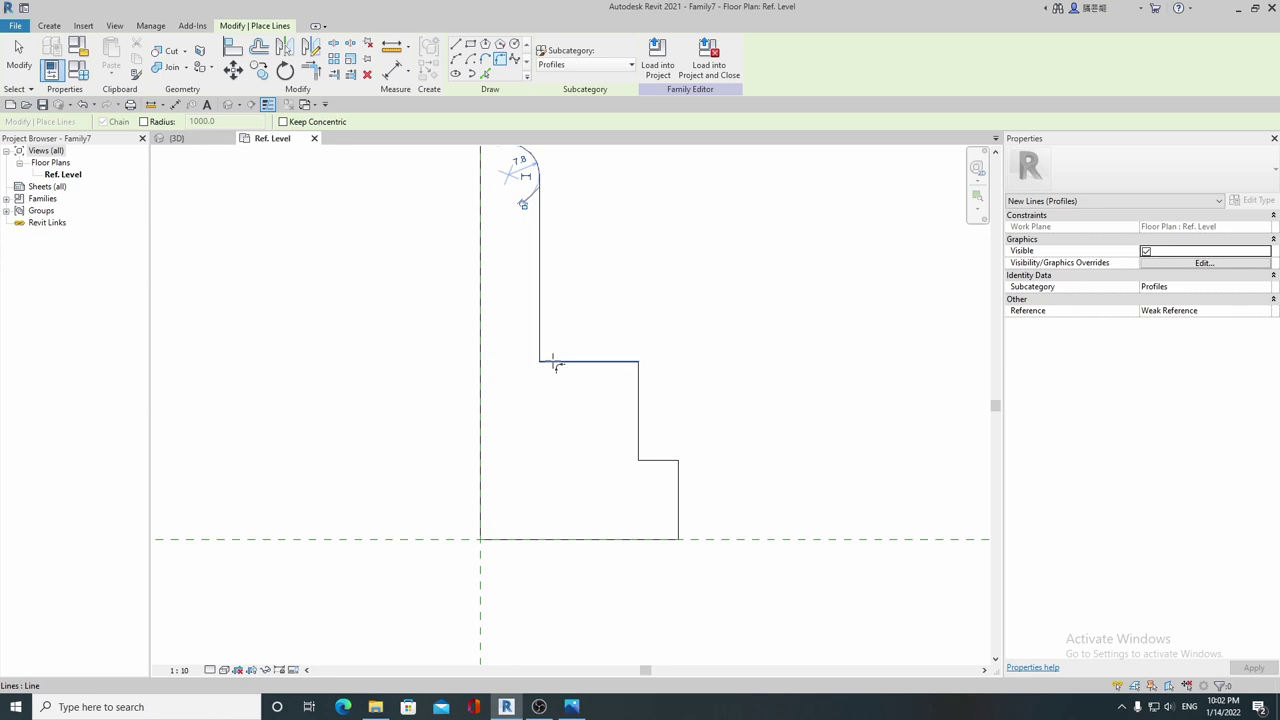
pyautogui.click(636, 378)
pyautogui.moveTo(651, 406); pyautogui.dragTo(606, 346, button='middle')
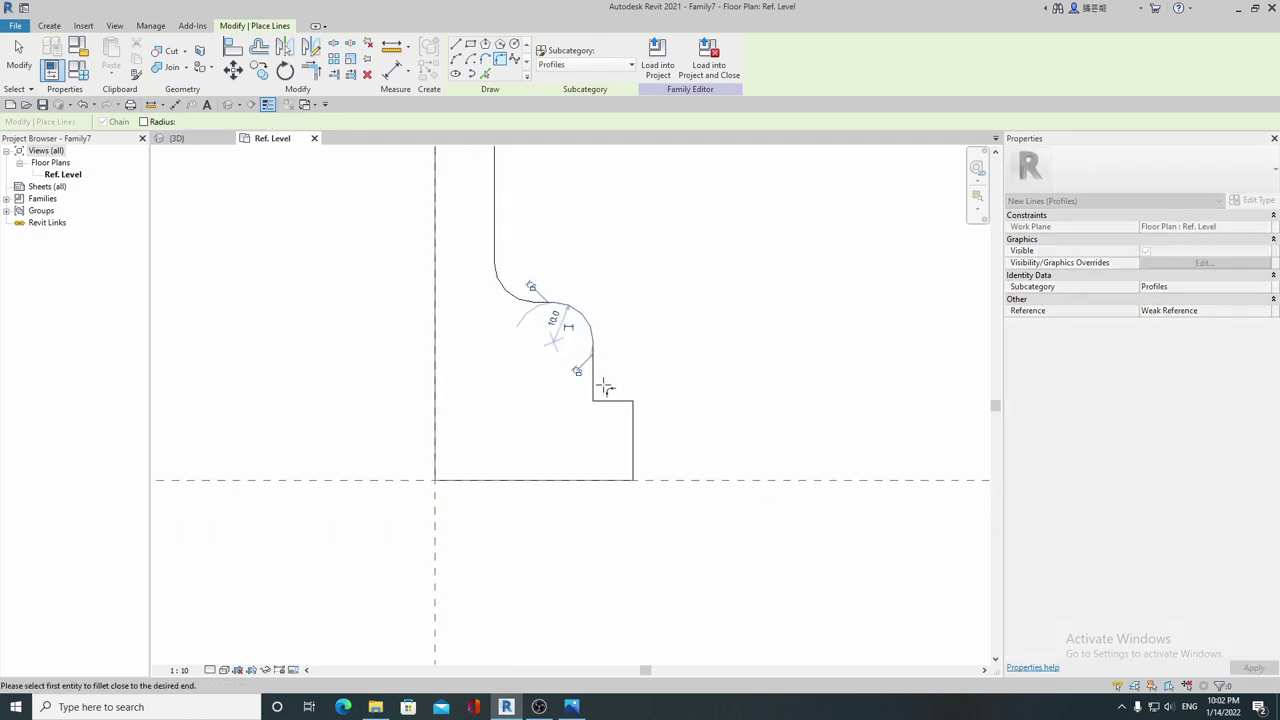
pyautogui.click(593, 365)
pyautogui.click(607, 398)
pyautogui.click(607, 398)
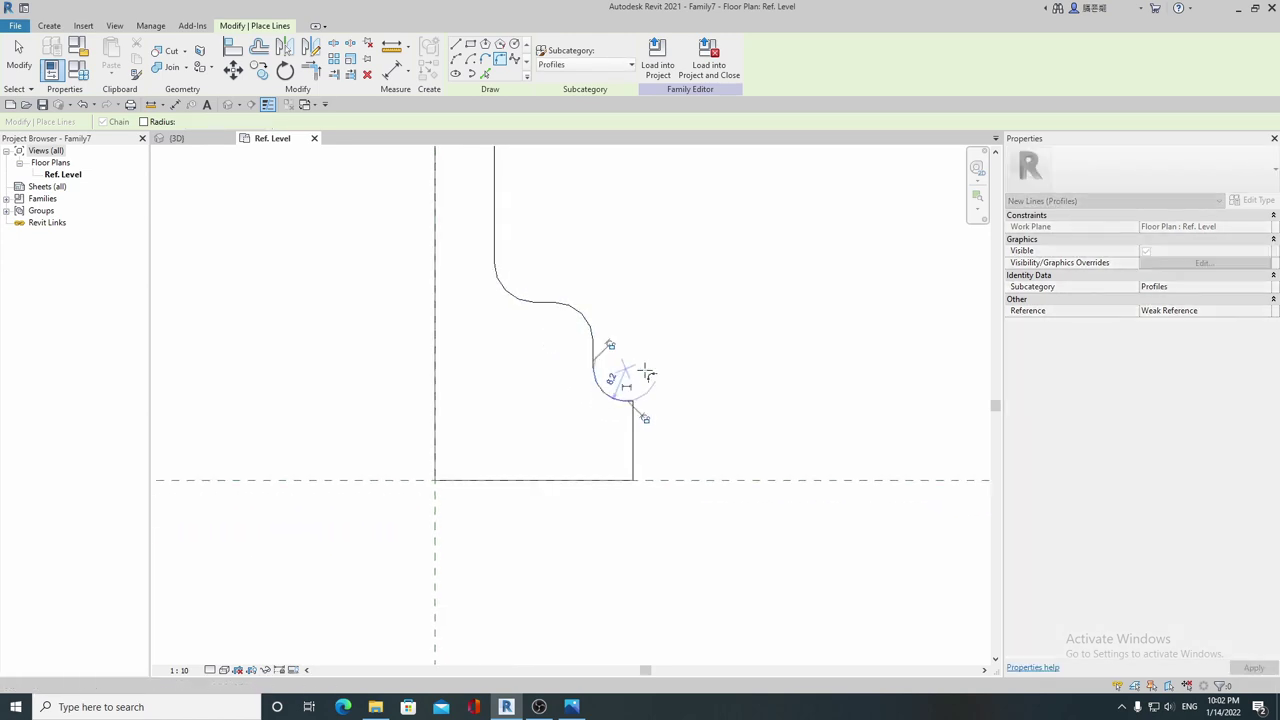
pyautogui.scroll(-1, 620, 402)
pyautogui.scroll(2, 625, 406)
pyautogui.scroll(-2, 626, 333)
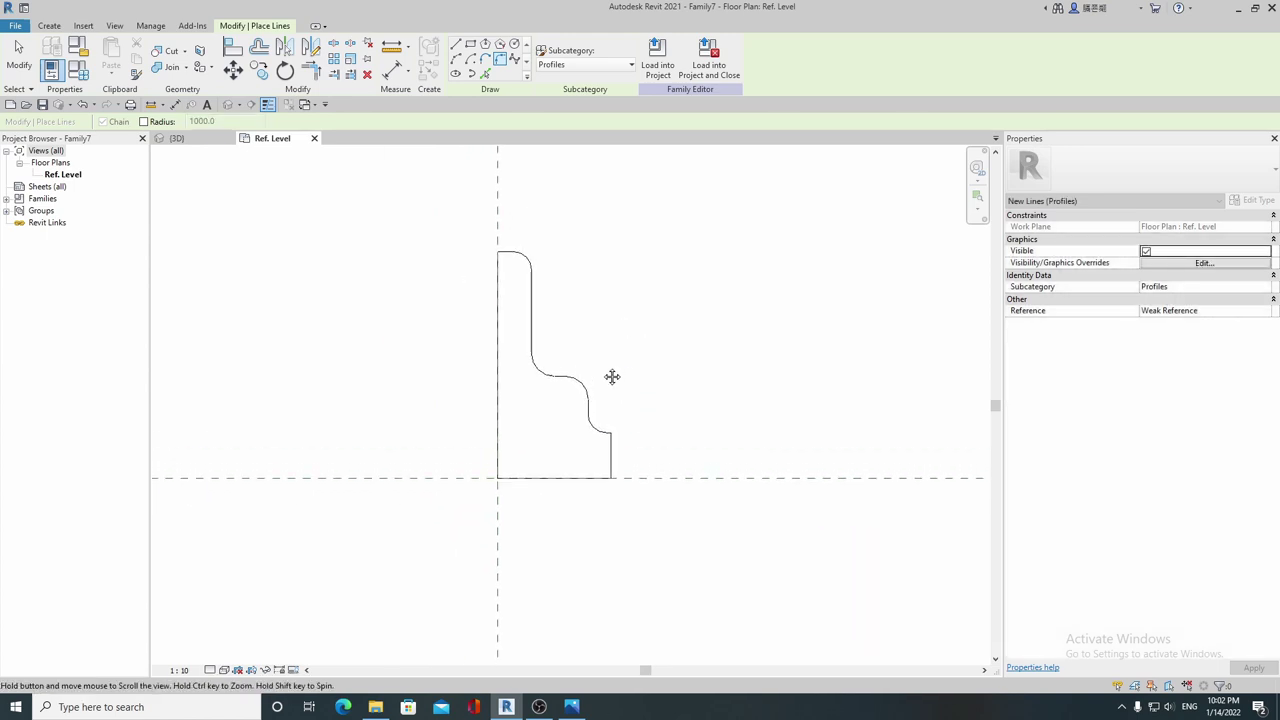
pyautogui.press('Escape')
pyautogui.press('Escape')
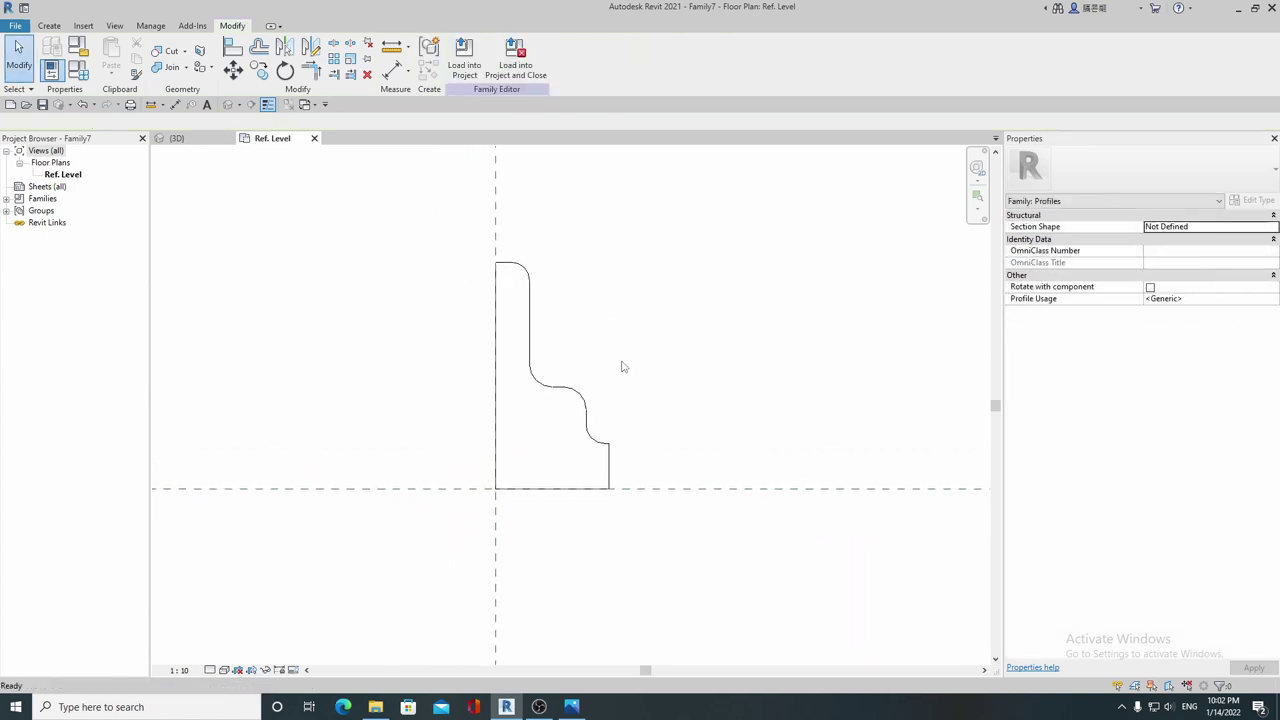
# Step: Save the filleted profile family as Cor-1.rfa in Documents
pyautogui.hotkey('ctrl', 's')
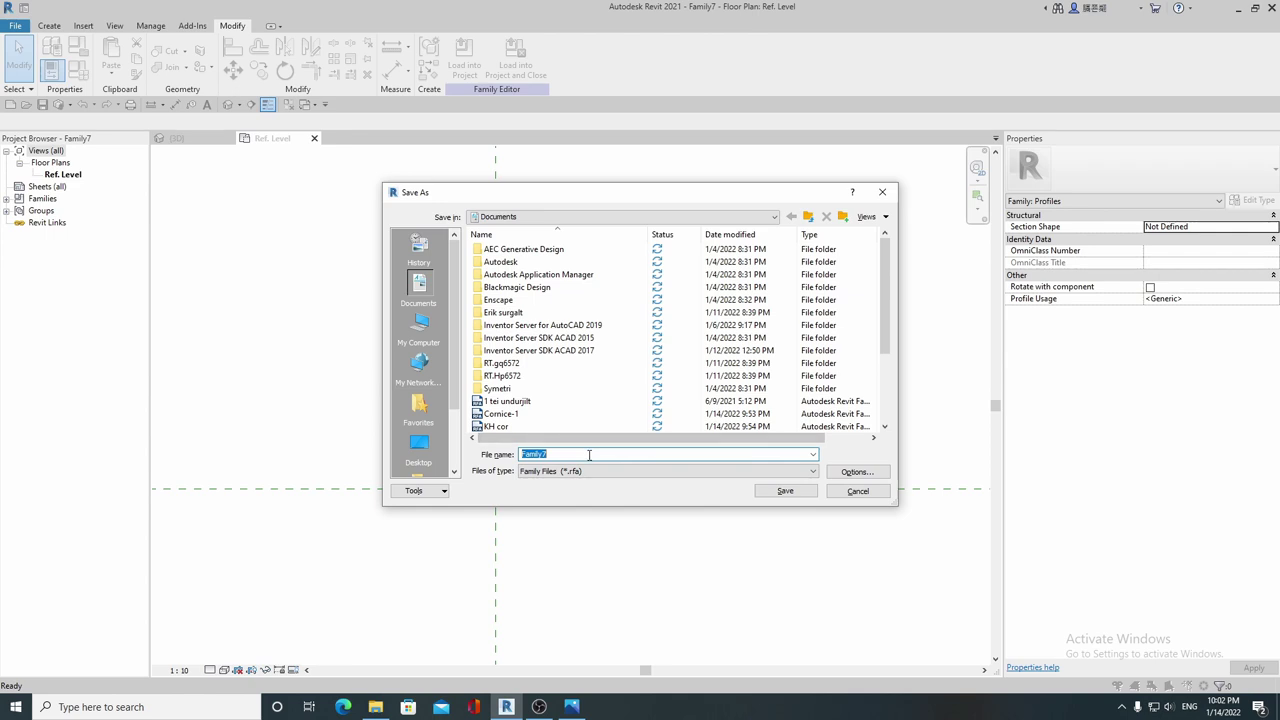
pyautogui.moveTo(588, 454); pyautogui.dragTo(482, 445)
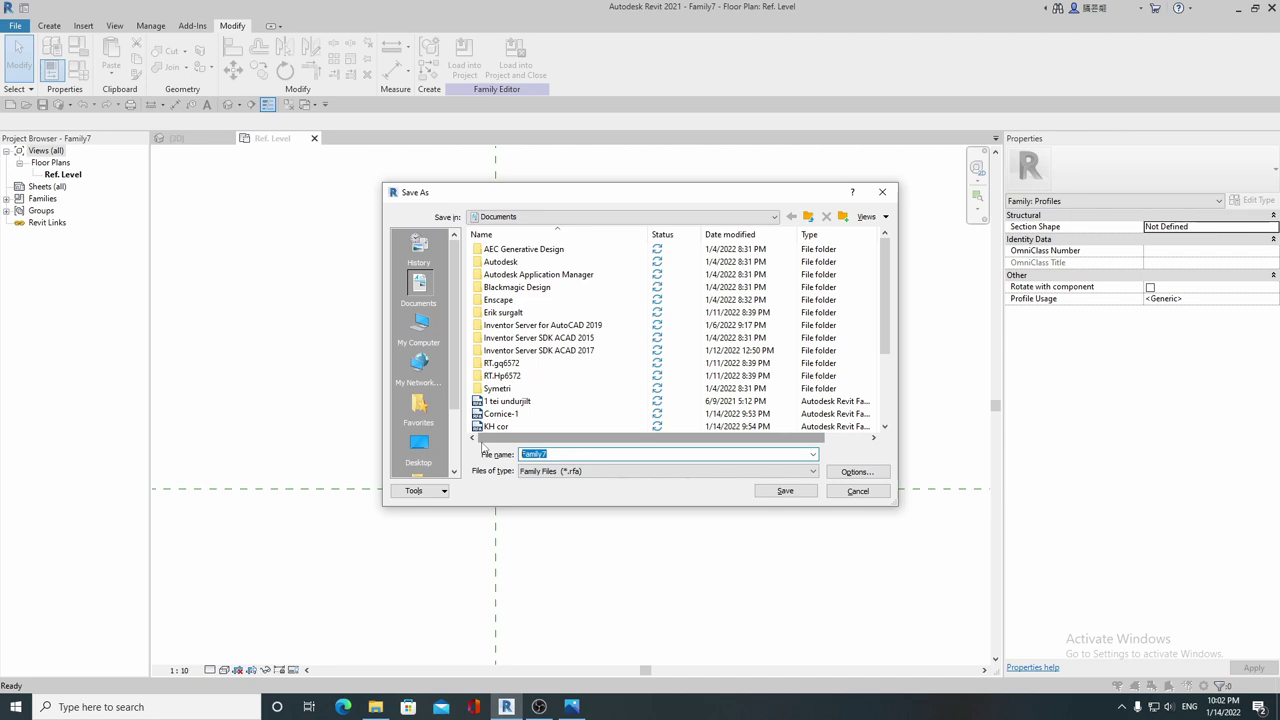
pyautogui.write('Cor')
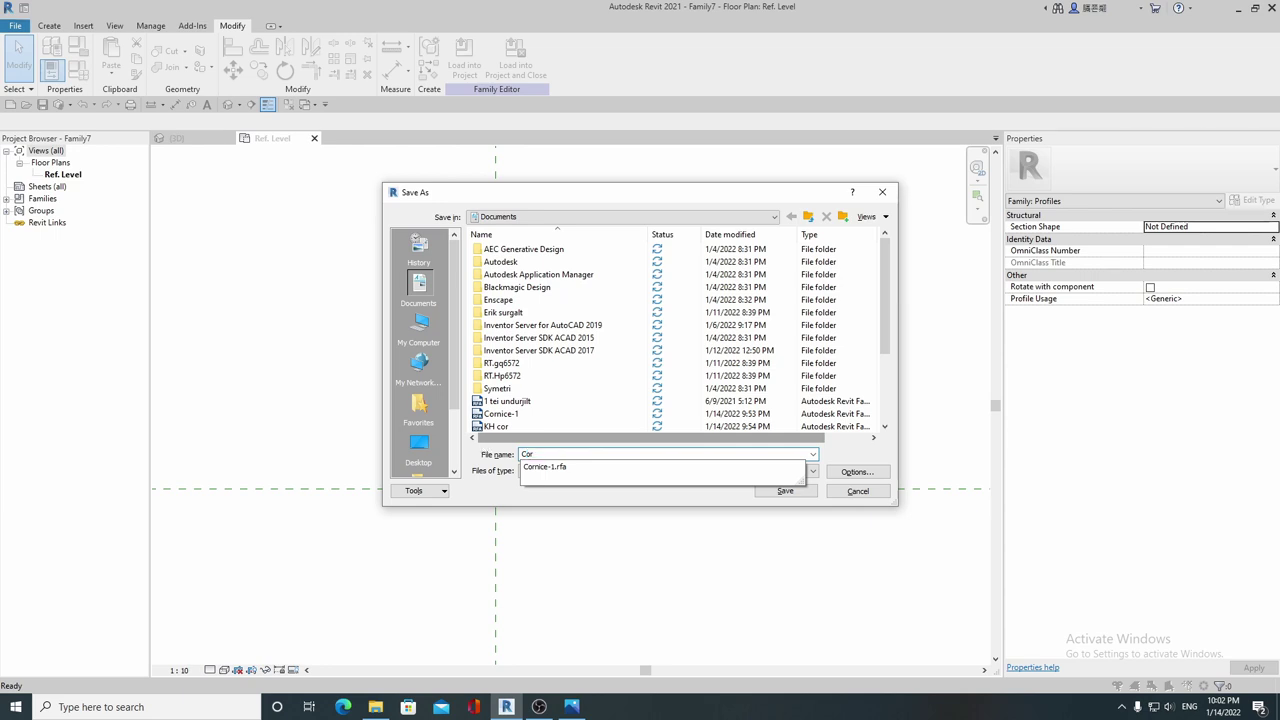
pyautogui.write('-1')
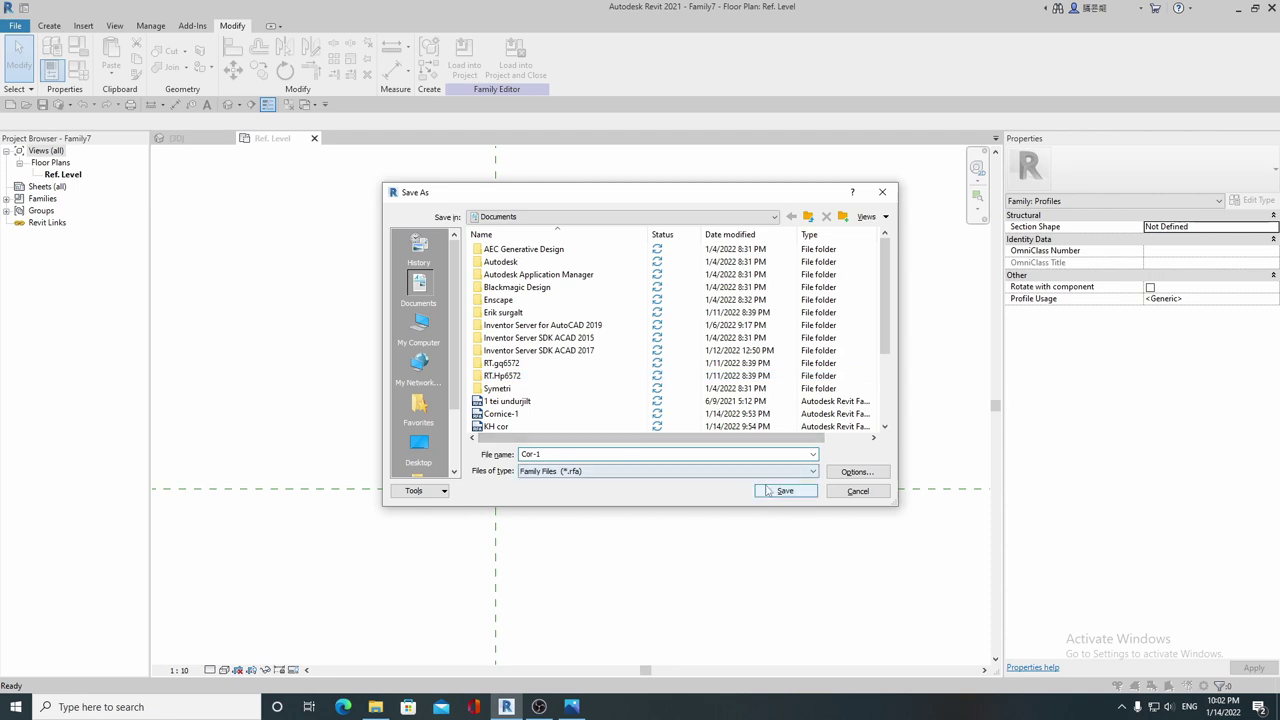
pyautogui.click(785, 490)
pyautogui.scroll(-3, 620, 290)
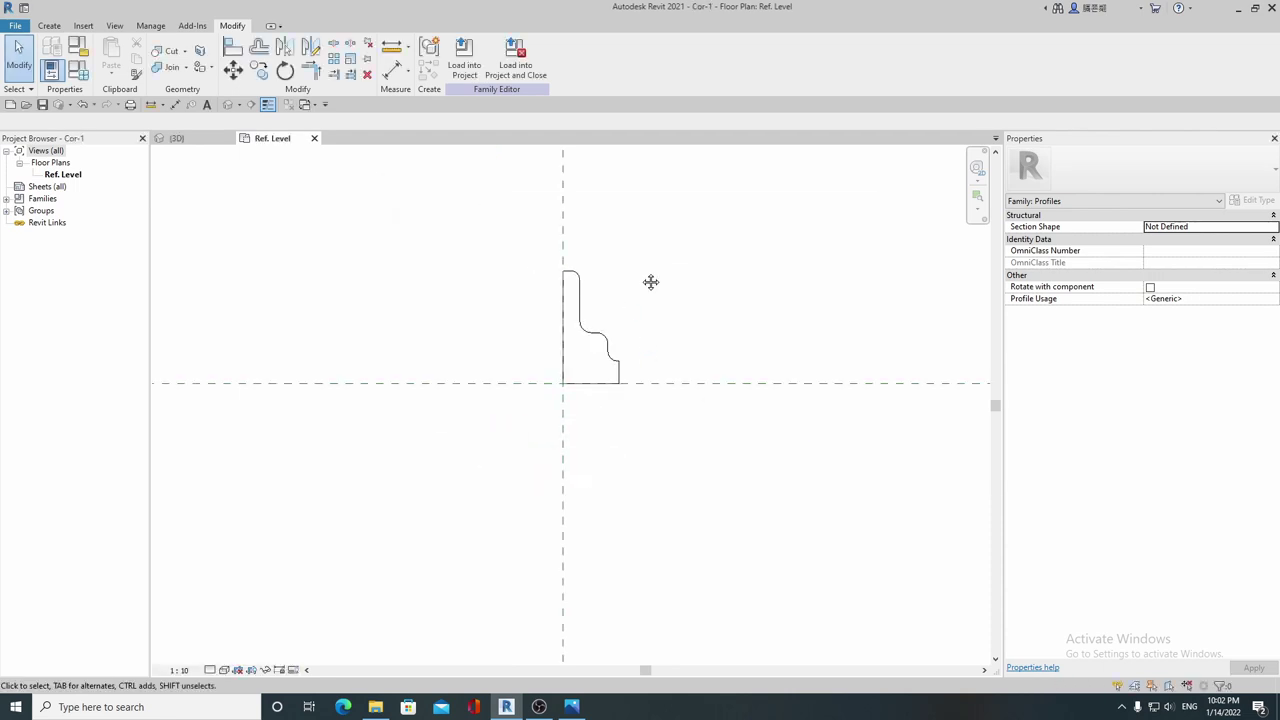
# Step: Load Cor-1 into Project1 and set it as the KH Cornice sweep type's profile
pyautogui.click(474, 72)
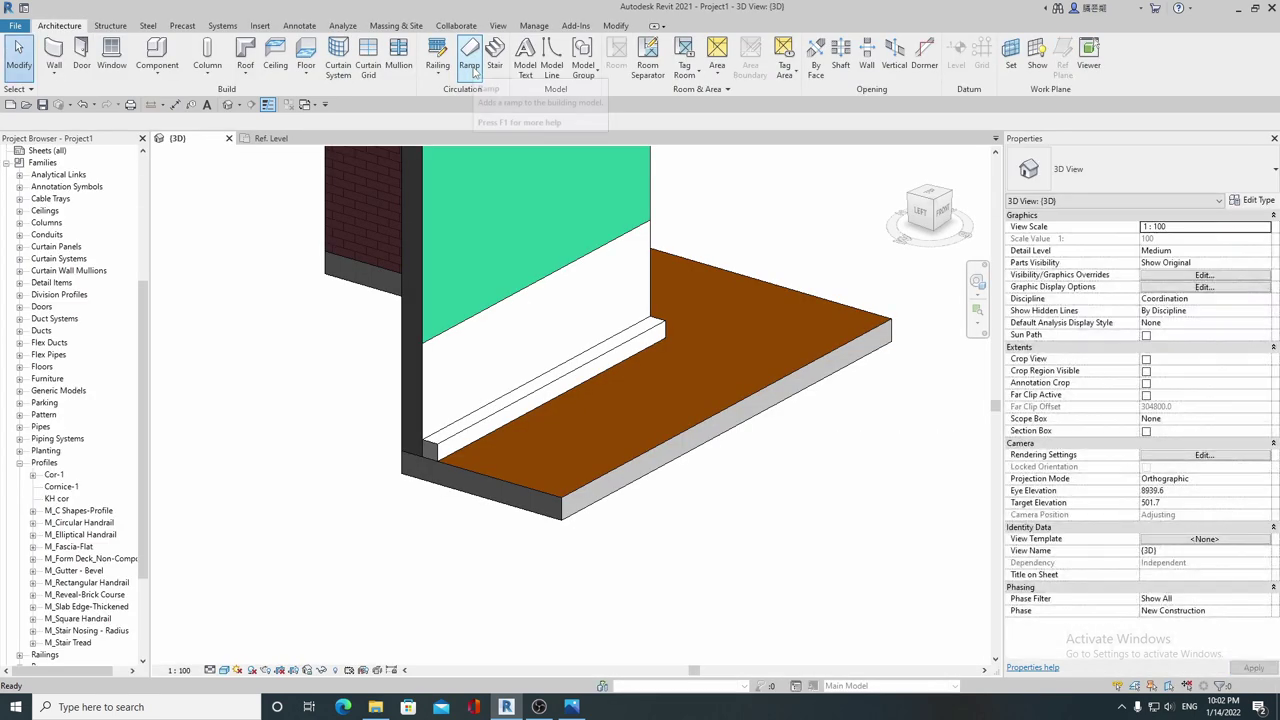
pyautogui.scroll(-2, 613, 335)
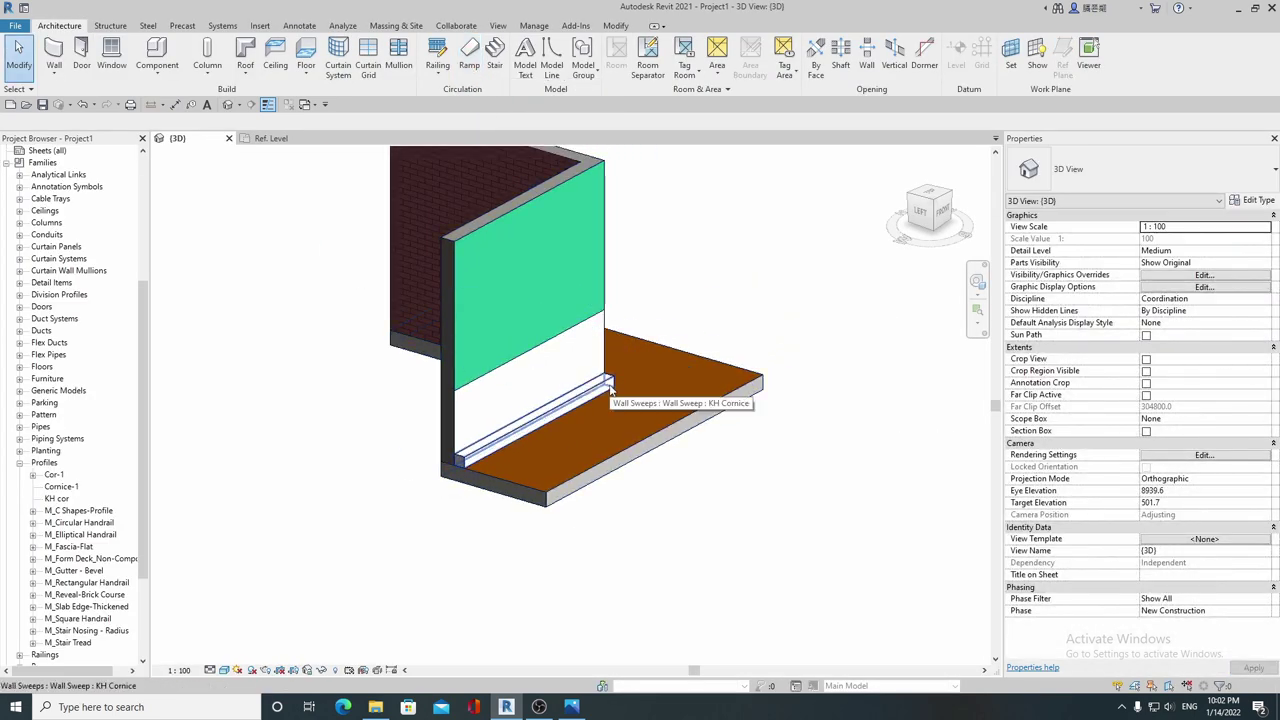
pyautogui.click(610, 388)
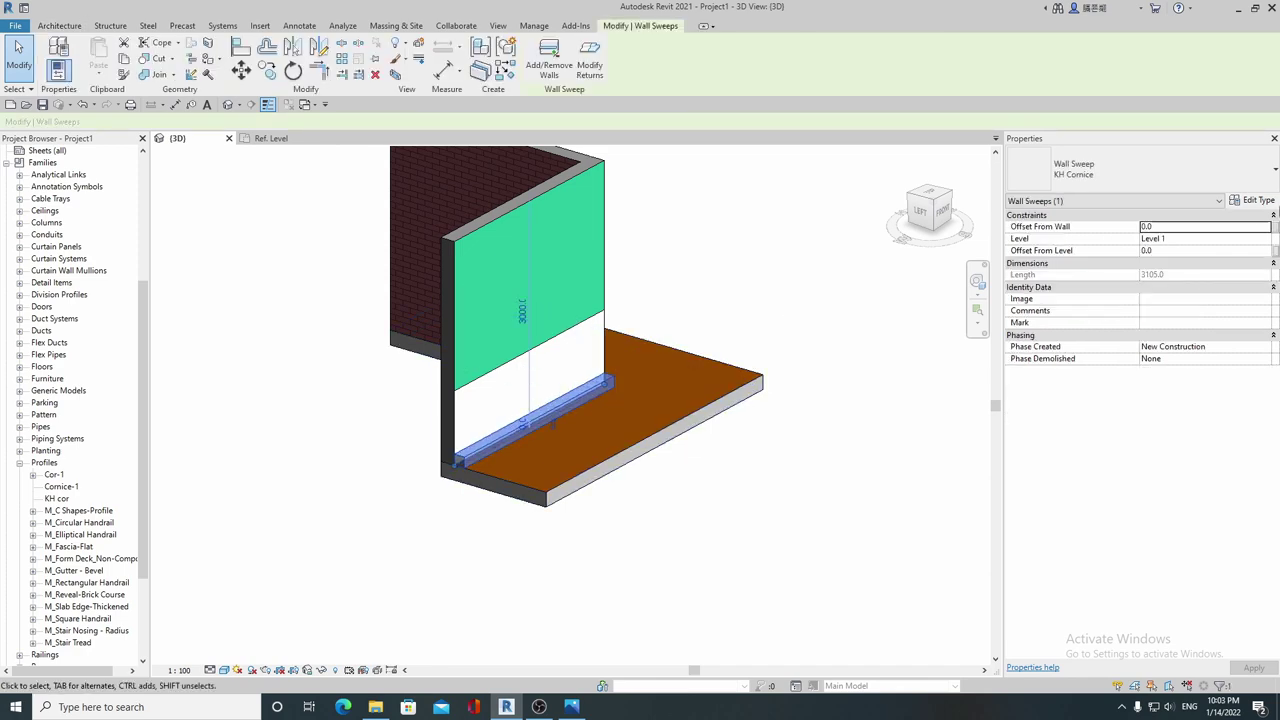
pyautogui.click(1258, 200)
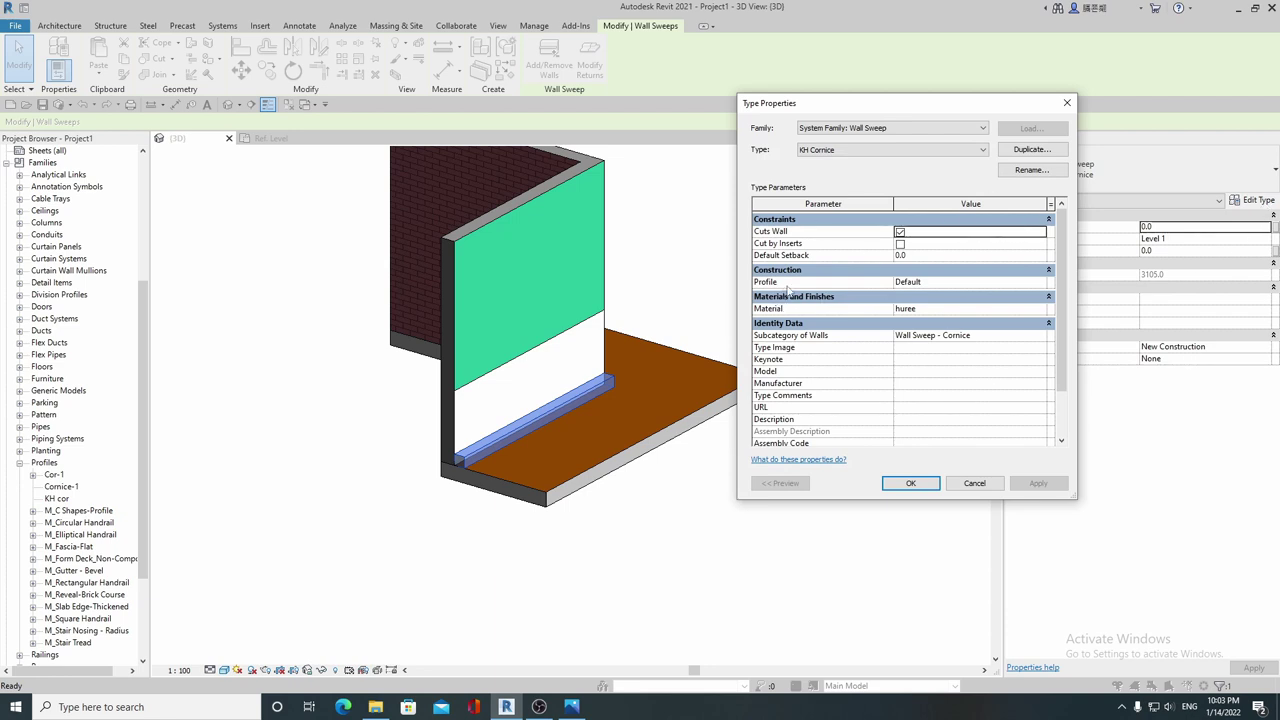
pyautogui.click(1044, 284)
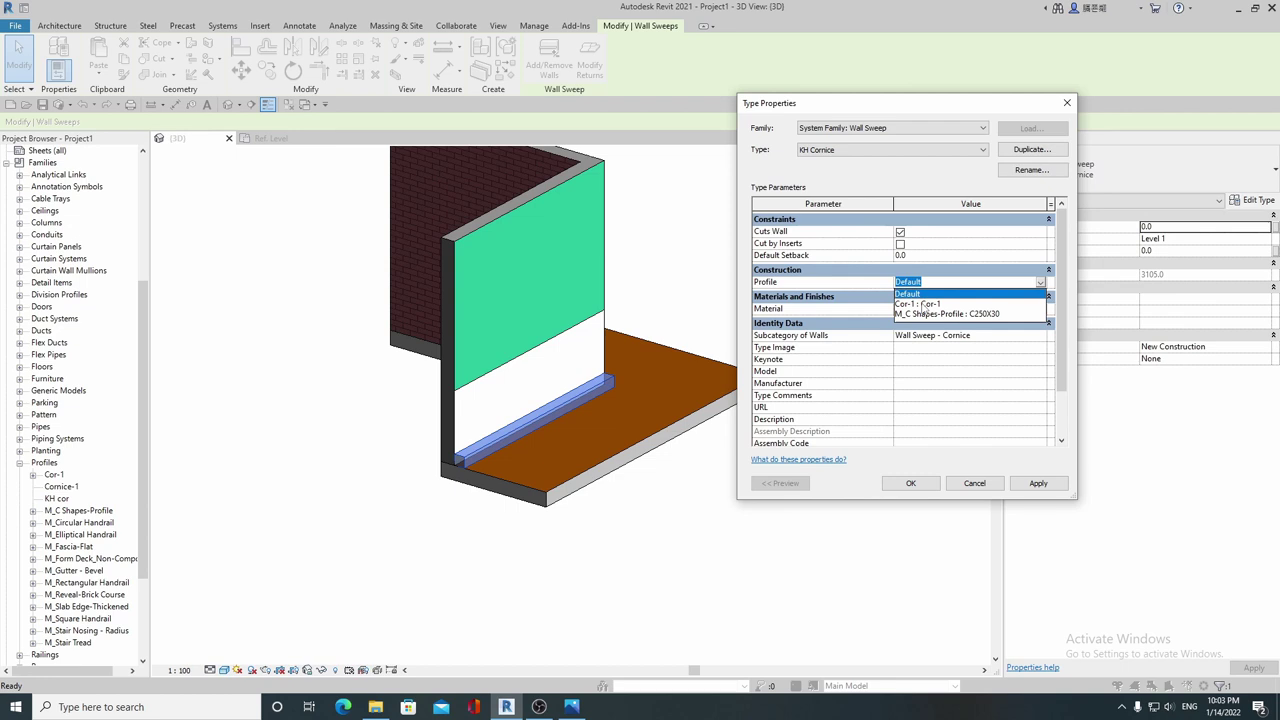
pyautogui.click(922, 304)
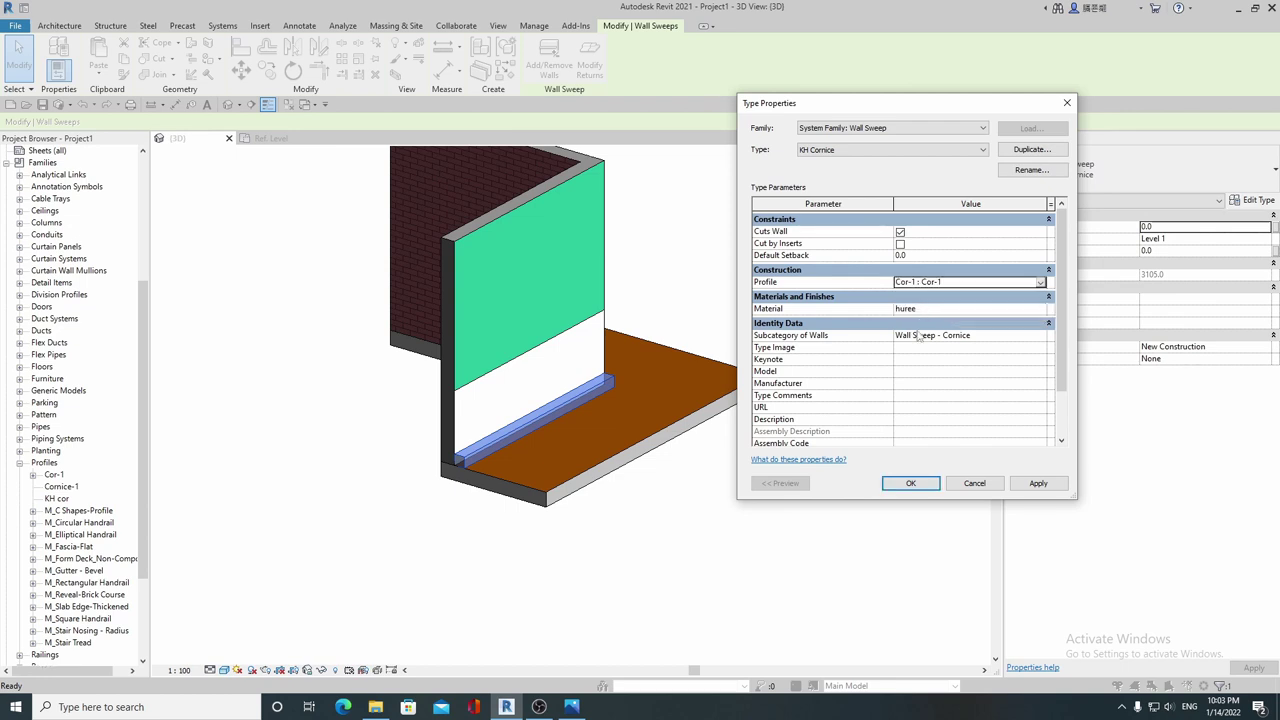
pyautogui.click(910, 483)
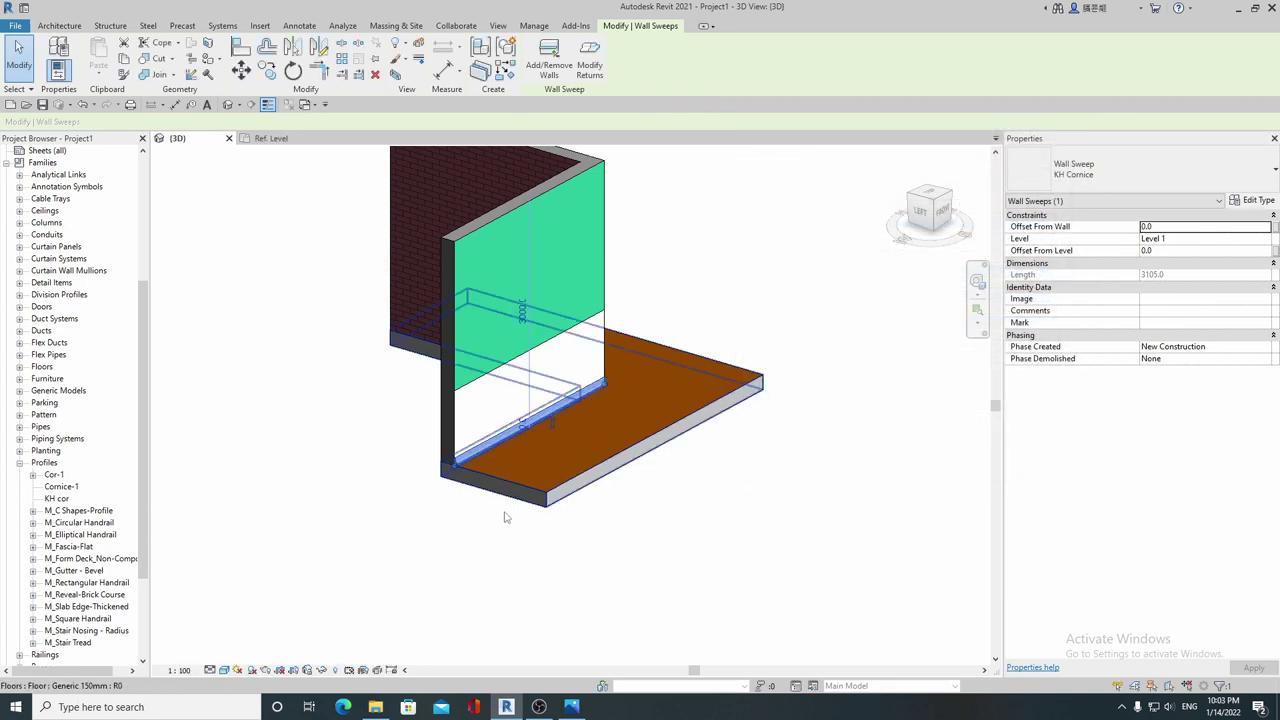
# Step: Add the second wall to the Cor-1 base sweep so it wraps the L-shaped corner
pyautogui.scroll(2, 432, 533)
pyautogui.scroll(-3, 432, 533)
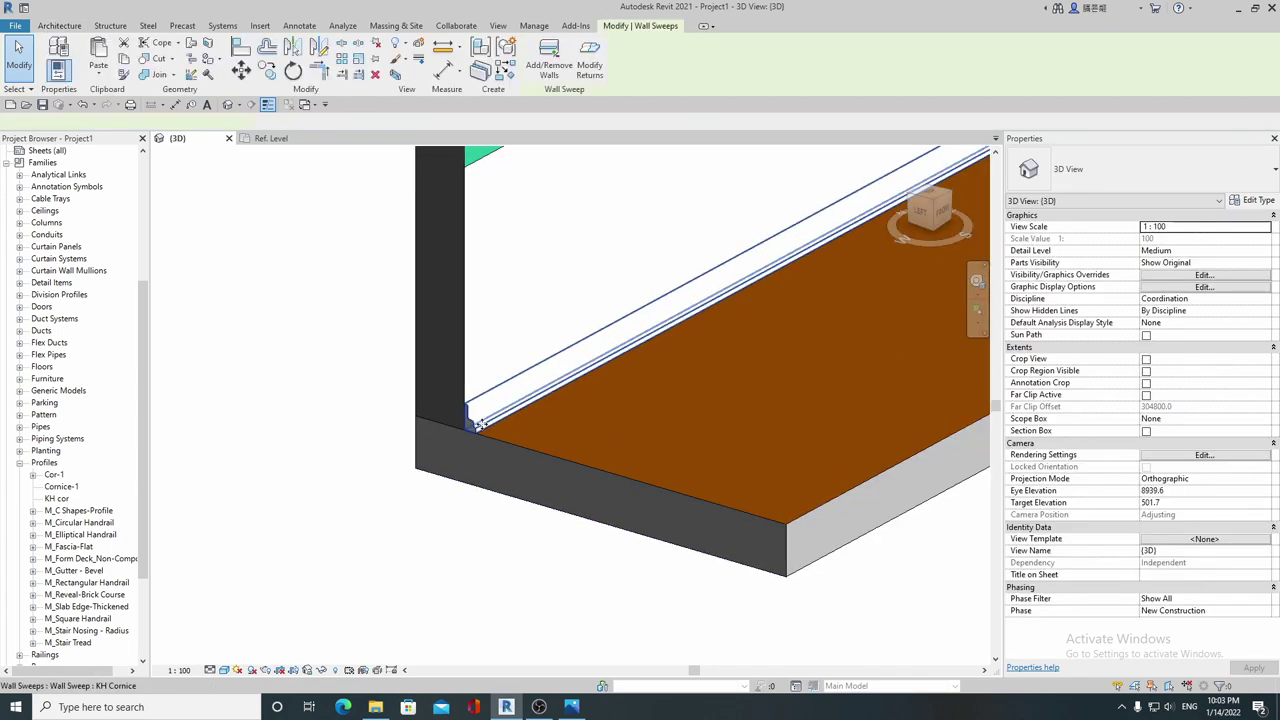
pyautogui.moveTo(660, 377)
pyautogui.keyDown('shift'); pyautogui.mouseDown(button='middle')
pyautogui.moveTo(671, 449)
pyautogui.moveTo(723, 417)
pyautogui.mouseUp(button='middle'); pyautogui.keyUp('shift')
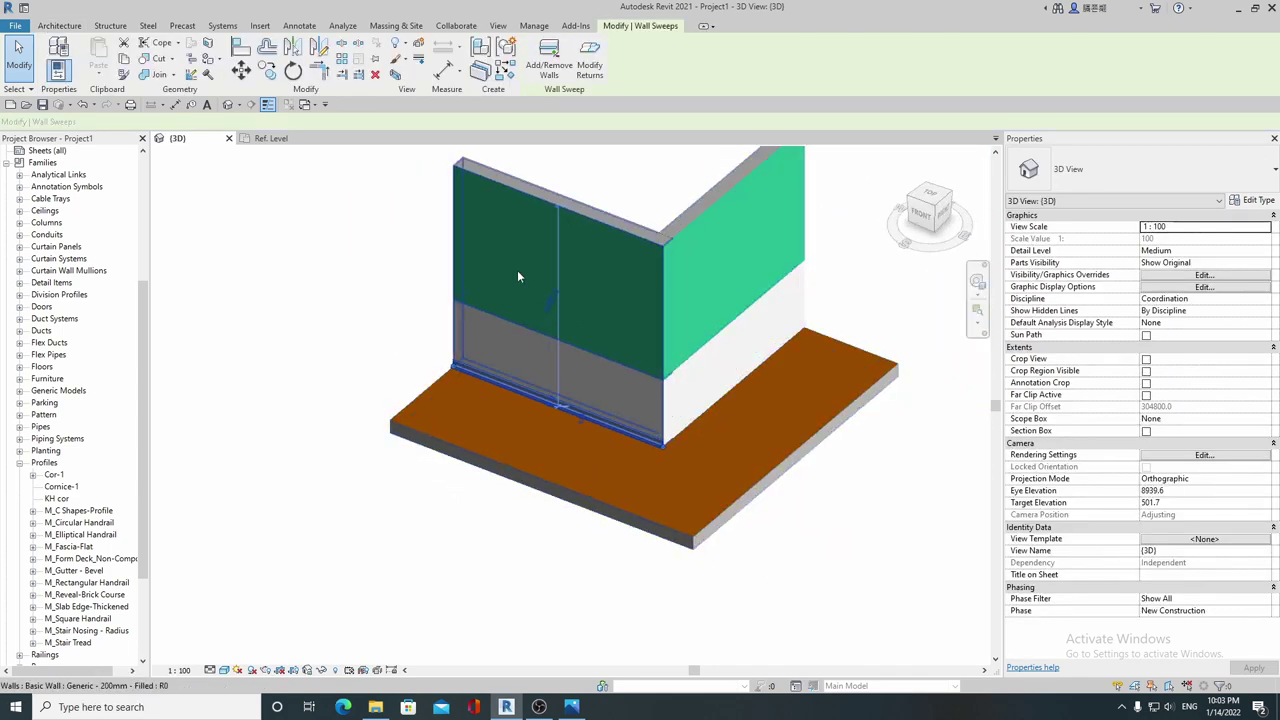
pyautogui.click(548, 63)
pyautogui.click(707, 329)
pyautogui.press('Escape')
pyautogui.press('Escape')
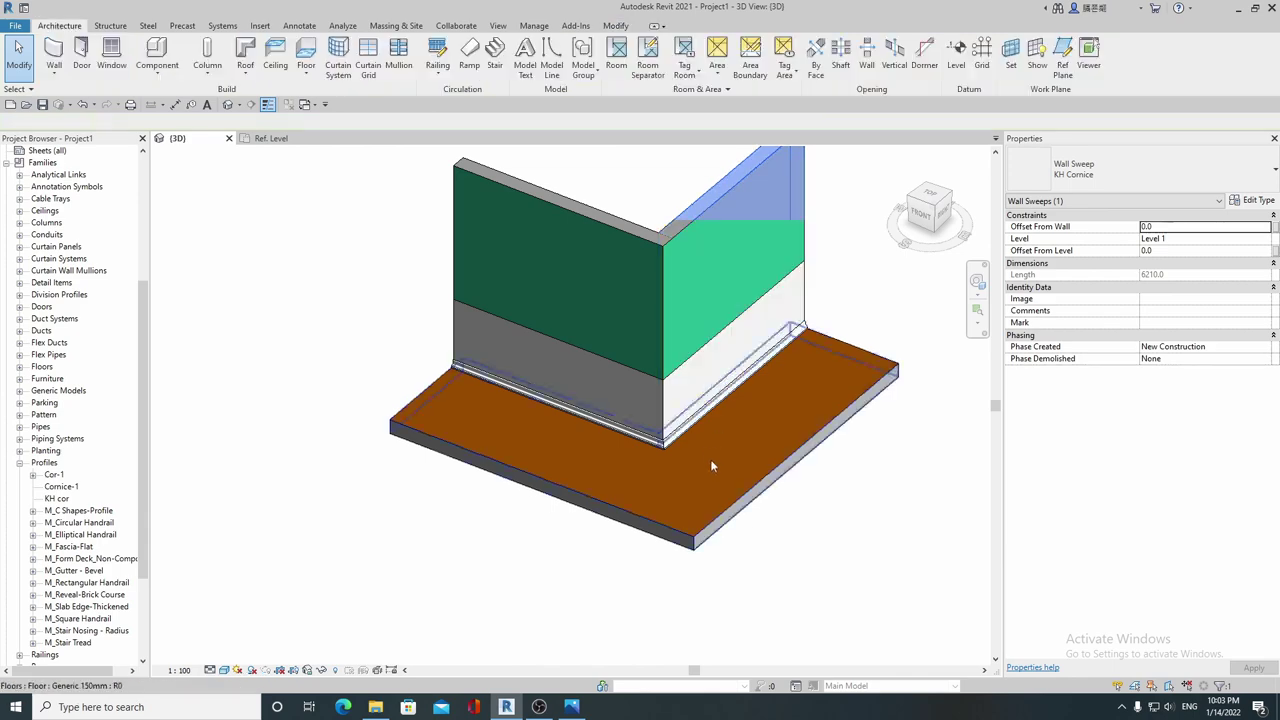
pyautogui.scroll(2, 690, 450)
pyautogui.scroll(-3, 809, 406)
pyautogui.press('Escape')
pyautogui.moveTo(809, 406)
pyautogui.keyDown('shift'); pyautogui.mouseDown(button='middle')
pyautogui.moveTo(586, 437)
pyautogui.moveTo(635, 270)
pyautogui.moveTo(672, 412)
pyautogui.moveTo(686, 392)
pyautogui.mouseUp(button='middle'); pyautogui.keyUp('shift')
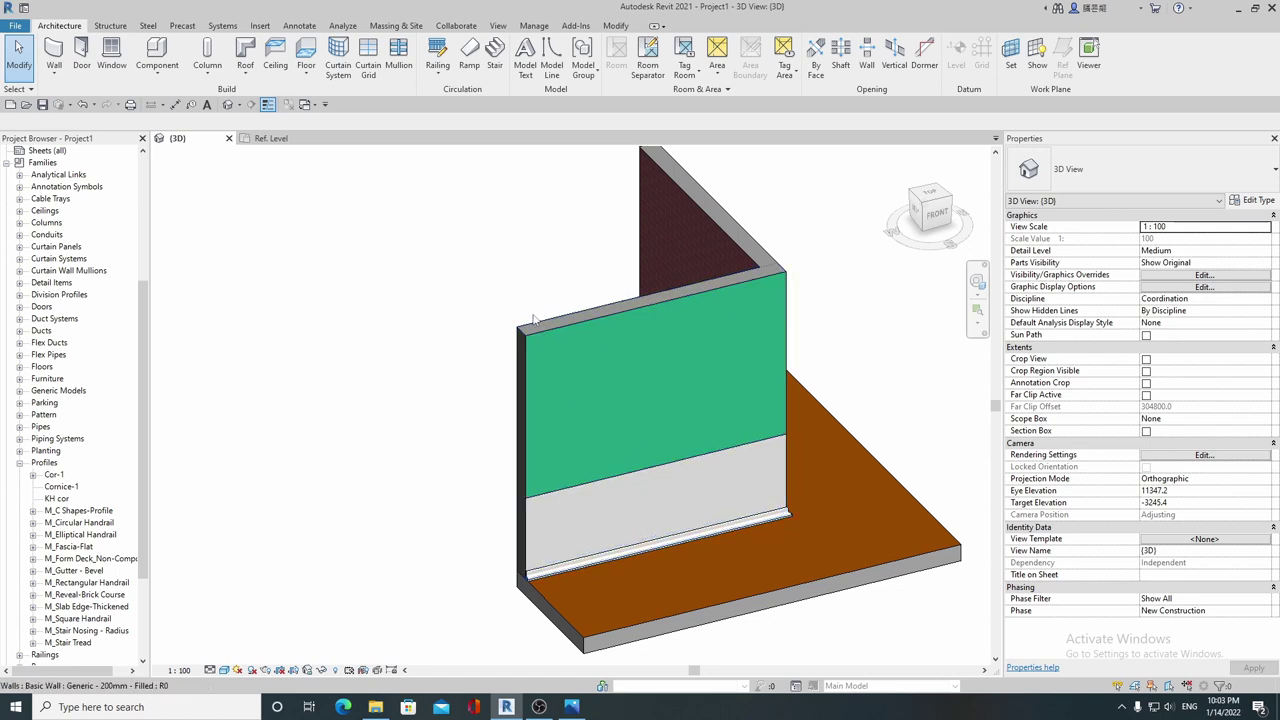
pyautogui.keyDown('shift'); pyautogui.moveTo(541, 330); pyautogui.dragTo(513, 322, button='middle'); pyautogui.keyUp('shift')
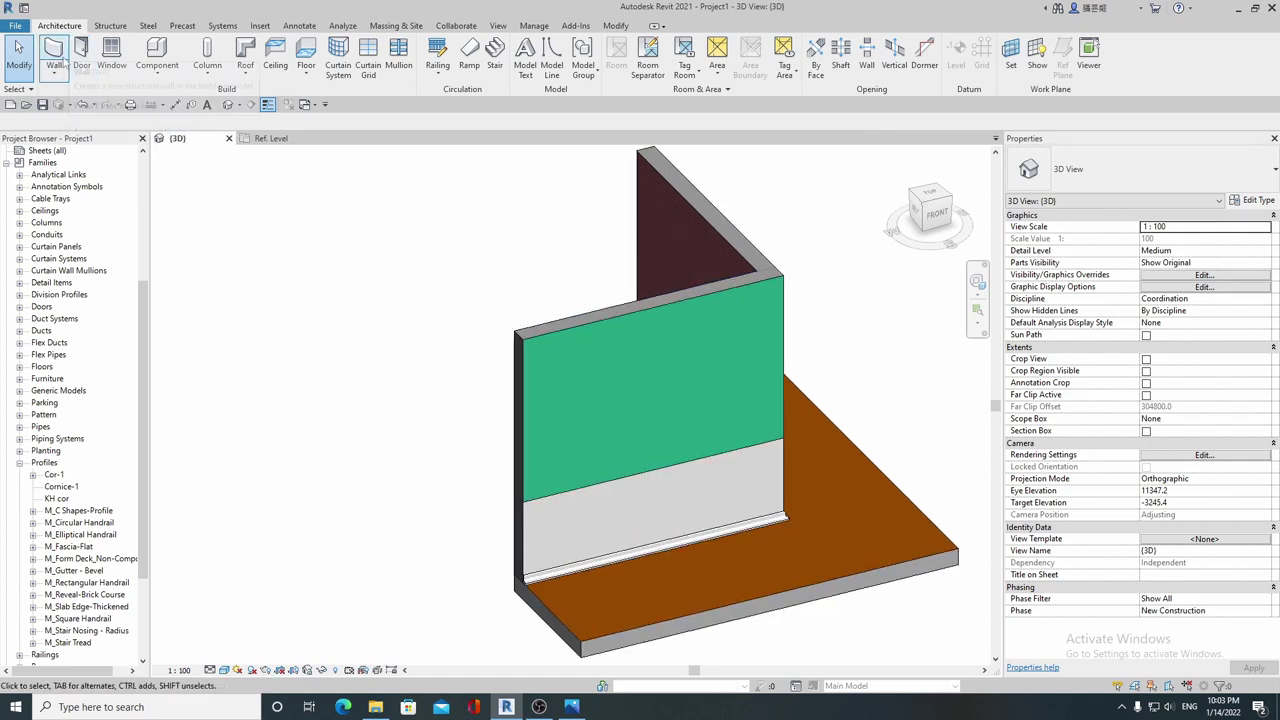
# Step: Place another wall sweep along the top of the wall
pyautogui.click(54, 72)
pyautogui.click(85, 177)
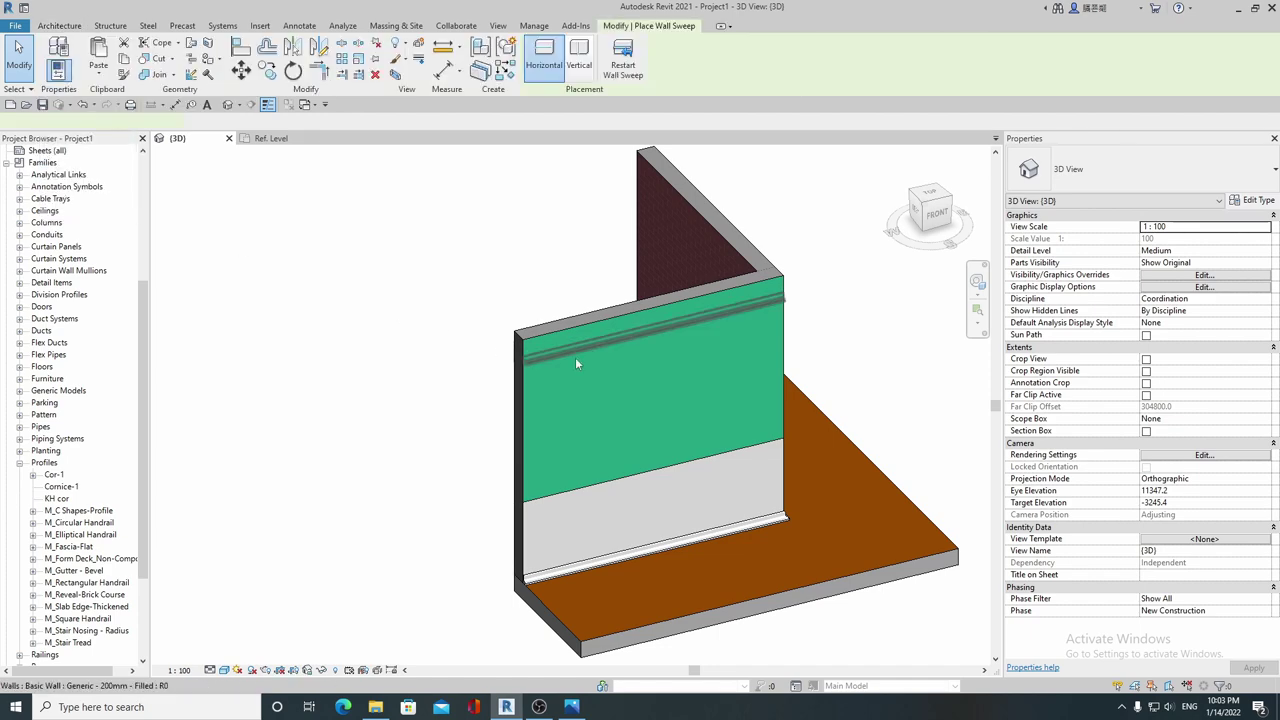
pyautogui.click(582, 329)
pyautogui.press('Escape')
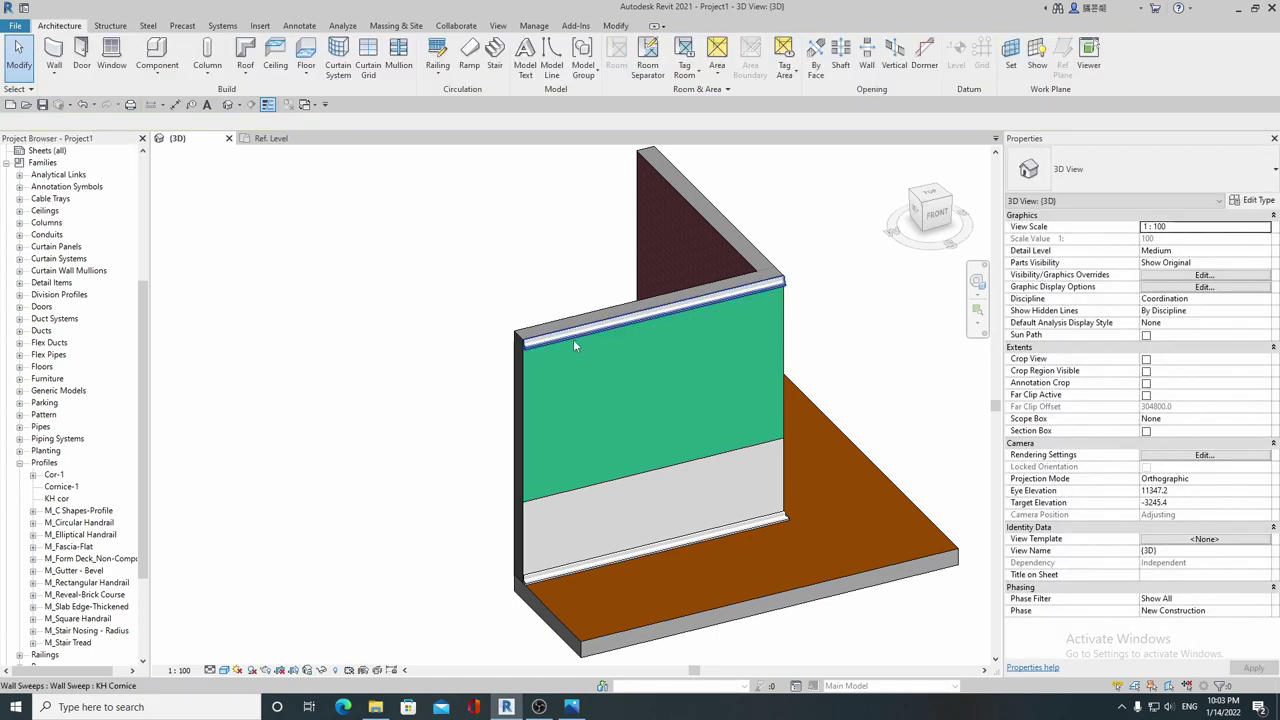
pyautogui.click(531, 345)
# Step: Flip the top sweep onto the wall face
pyautogui.scroll(2, 523, 362)
pyautogui.scroll(2, 540, 364)
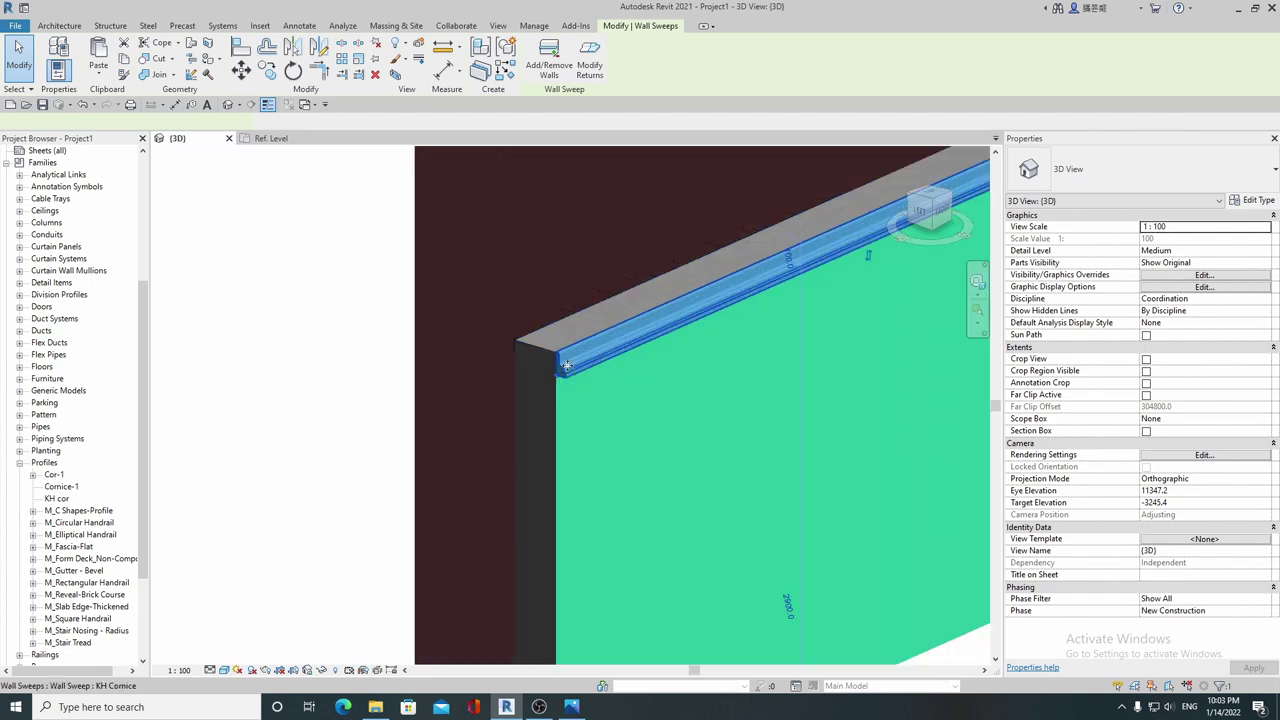
pyautogui.scroll(-2, 566, 366)
pyautogui.scroll(-1, 529, 393)
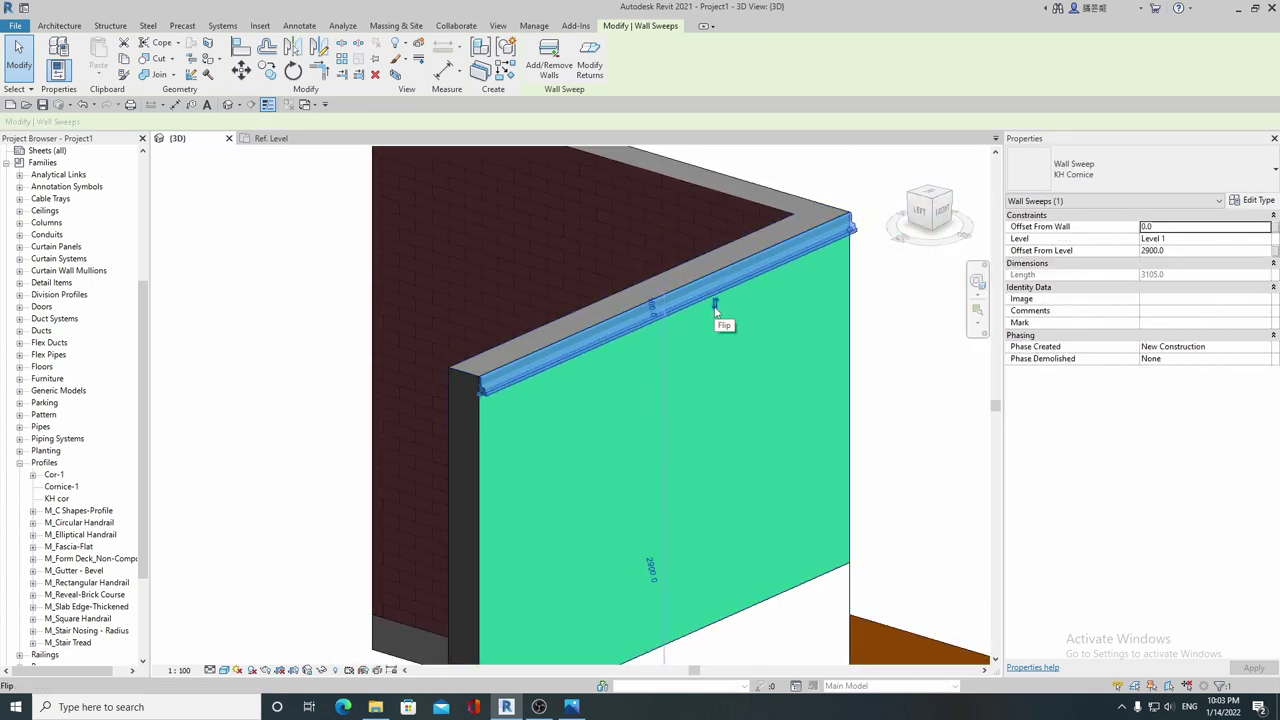
pyautogui.click(714, 307)
pyautogui.scroll(1, 500, 400)
pyautogui.scroll(1, 500, 400)
pyautogui.press('Escape')
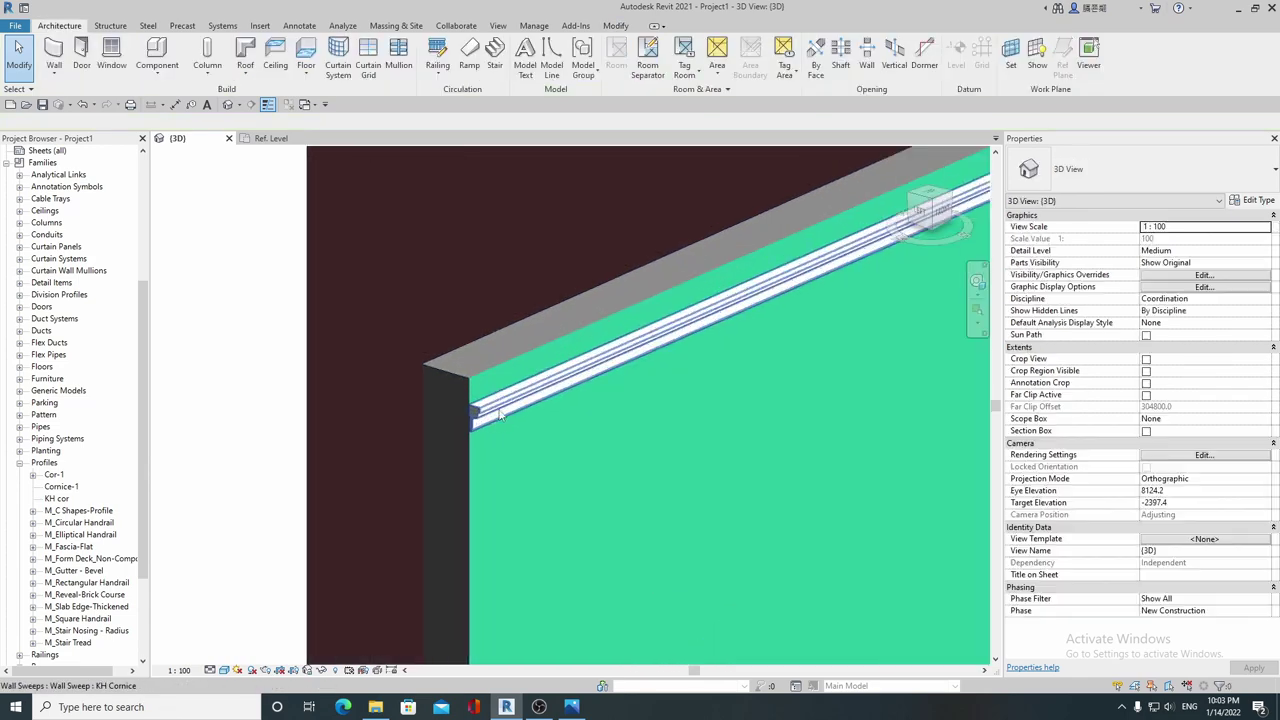
pyautogui.click(514, 399)
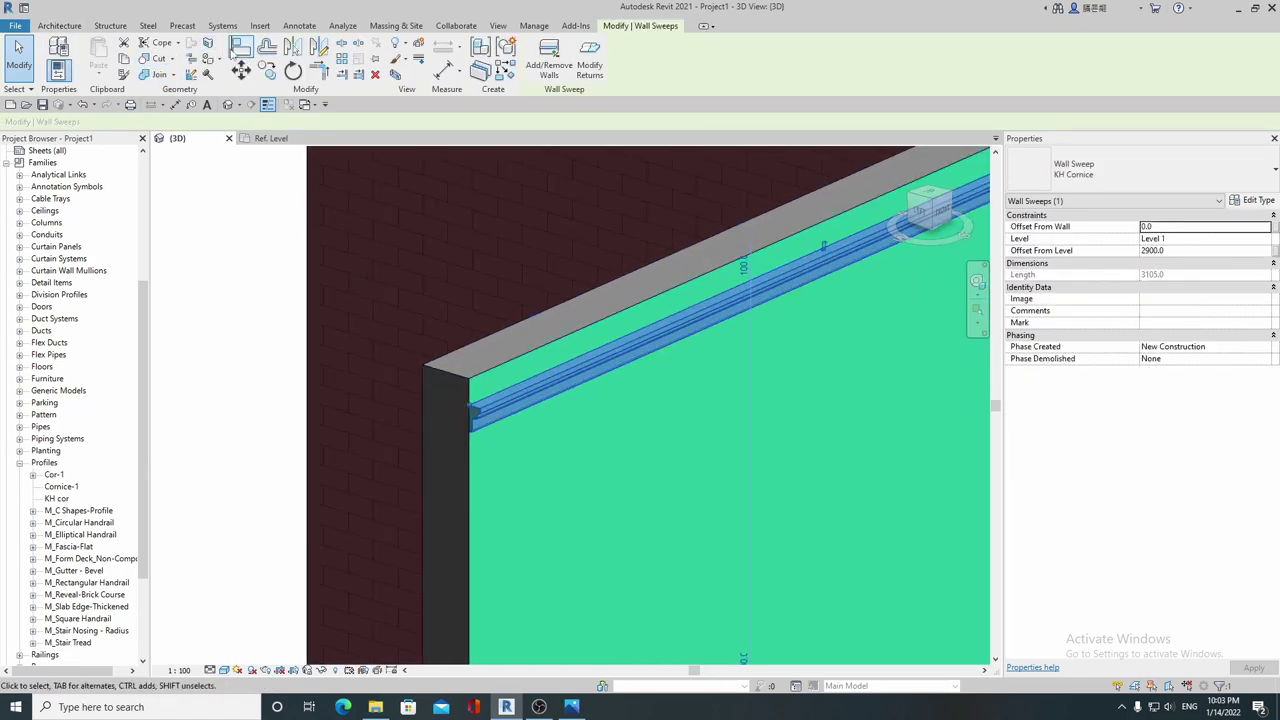
pyautogui.press('Escape')
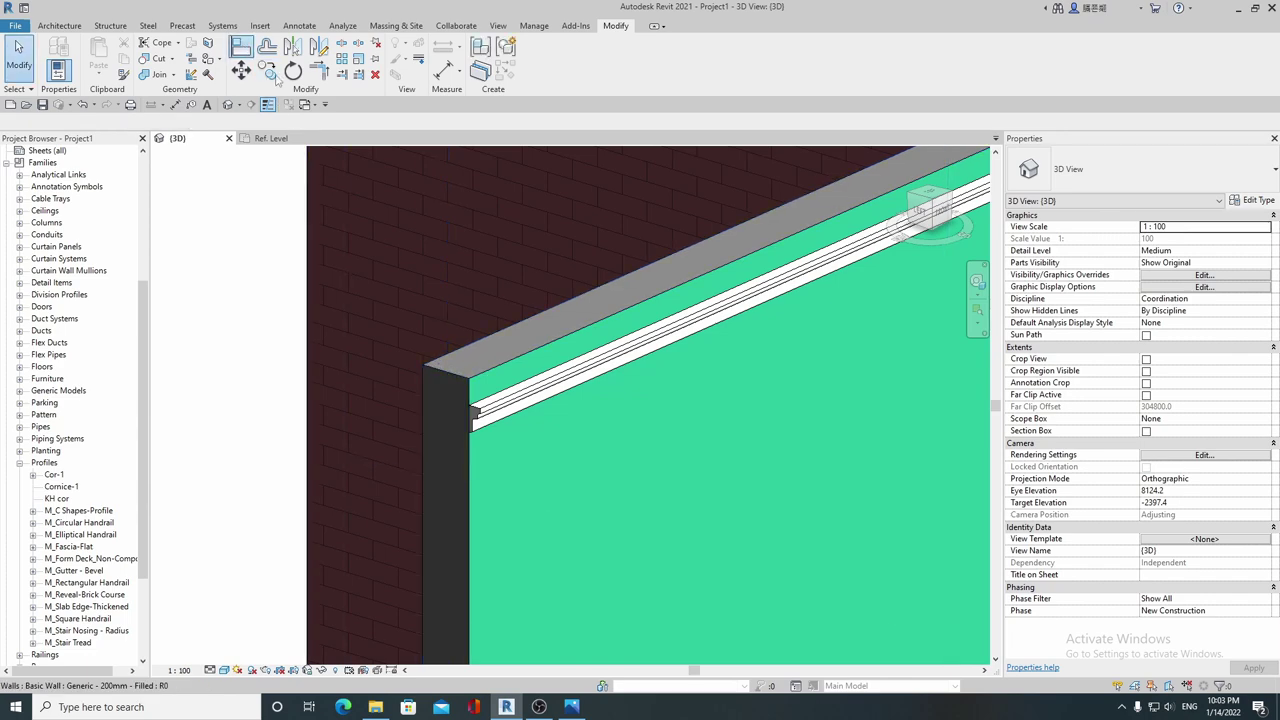
# Step: Align the top sweep to the top of the wall using AL
pyautogui.press('a')
pyautogui.press('l')
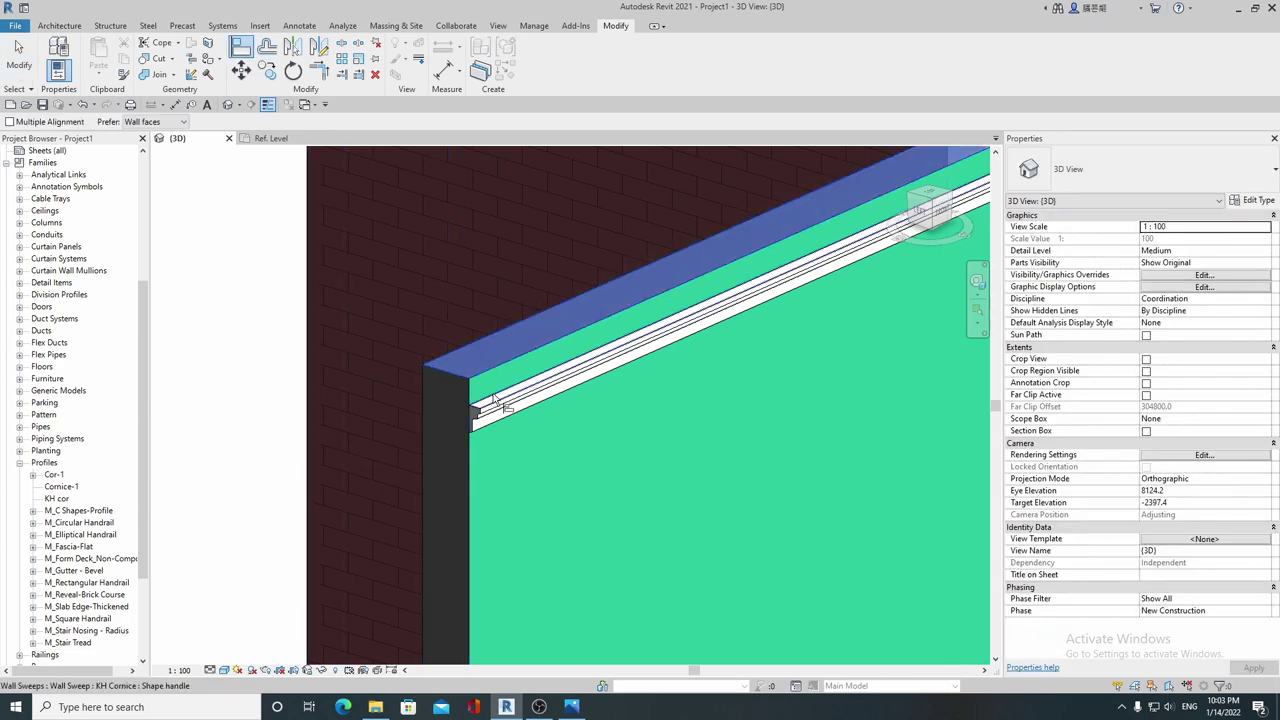
pyautogui.click(493, 396)
pyautogui.scroll(-3, 493, 394)
pyautogui.scroll(-3, 591, 334)
pyautogui.scroll(-1, 606, 334)
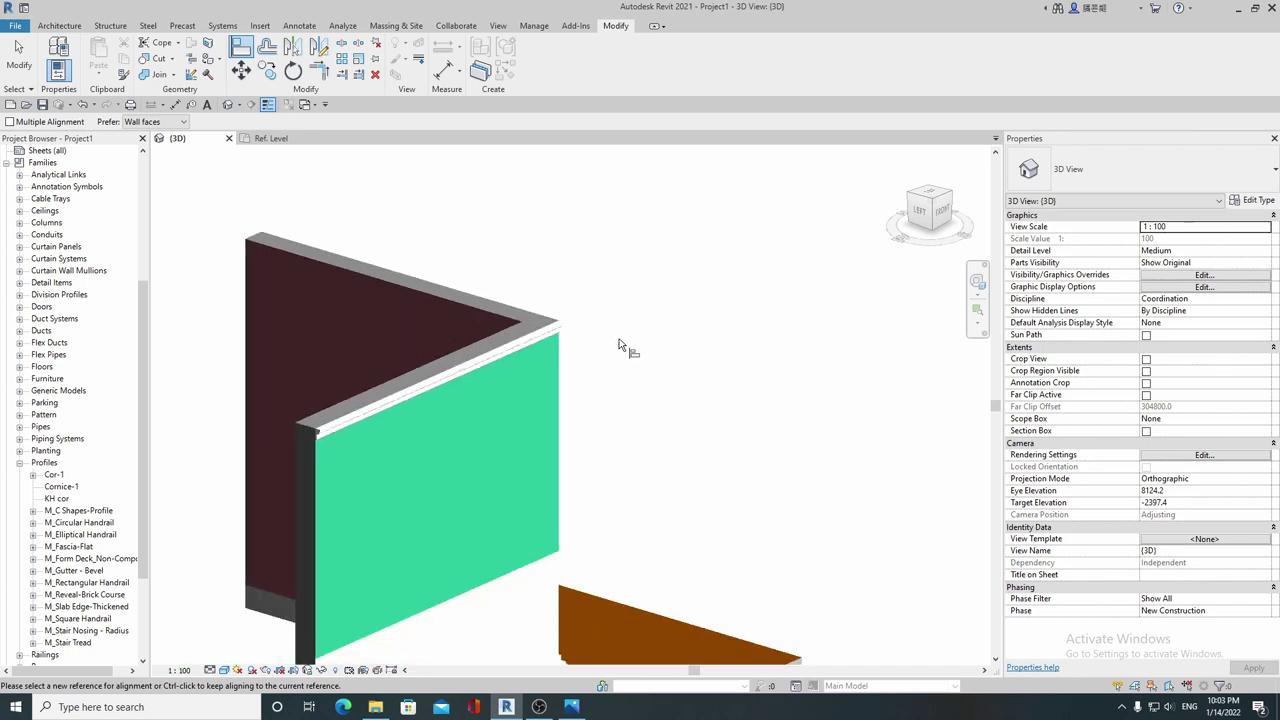
pyautogui.press('Escape')
pyautogui.press('Escape')
# Step: Orbit the view upward to see the cornice and the wall top from above
pyautogui.click(564, 329)
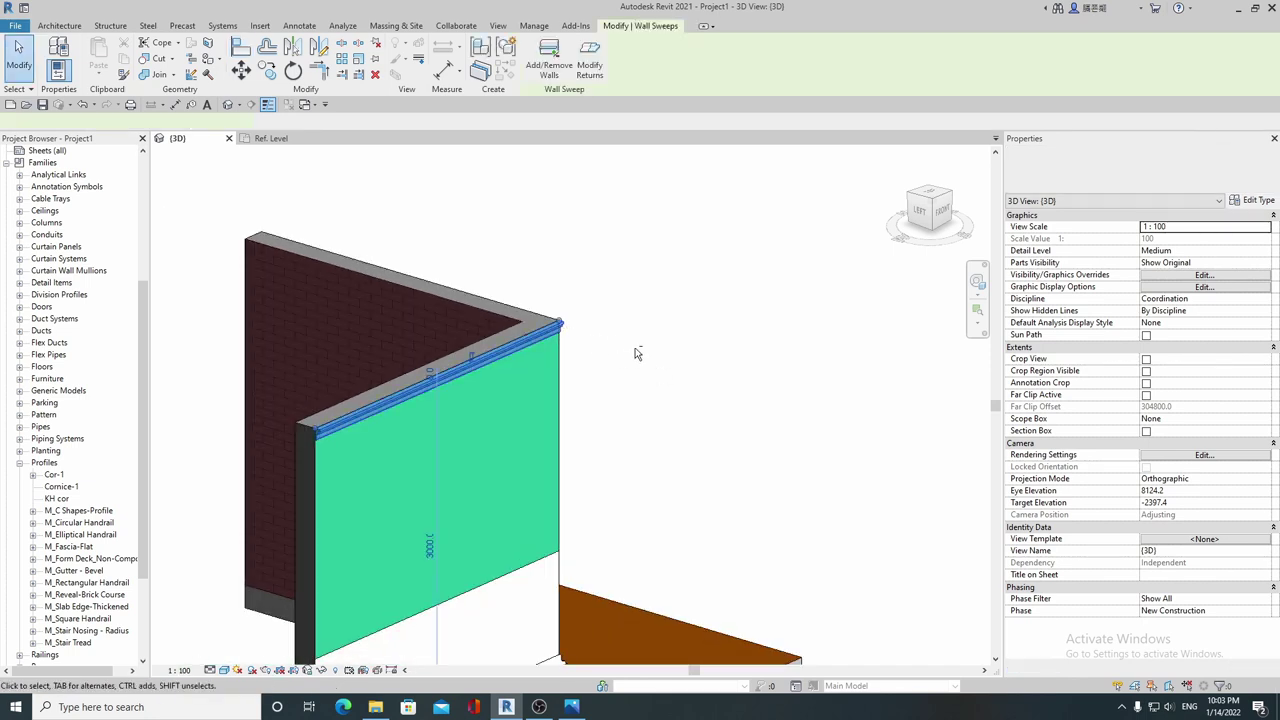
pyautogui.moveTo(636, 353)
pyautogui.keyDown('shift'); pyautogui.mouseDown(button='middle')
pyautogui.moveTo(712, 400)
pyautogui.moveTo(694, 328)
pyautogui.mouseUp(button='middle'); pyautogui.keyUp('shift')
pyautogui.scroll(-3, 712, 400)
pyautogui.press('Escape')
pyautogui.scroll(3, 771, 410)
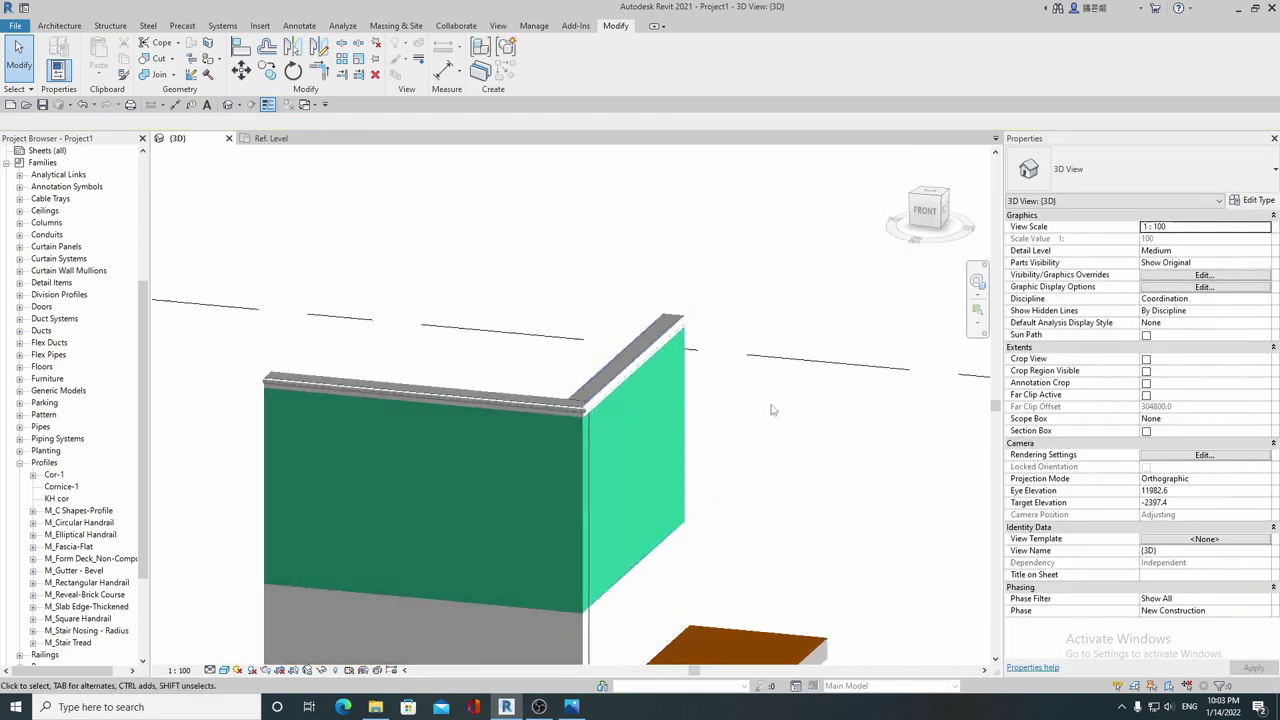
pyautogui.scroll(-3, 771, 410)
pyautogui.moveTo(608, 403)
pyautogui.keyDown('shift'); pyautogui.mouseDown(button='middle')
pyautogui.moveTo(606, 385)
pyautogui.moveTo(763, 354)
pyautogui.moveTo(567, 455)
pyautogui.mouseUp(button='middle'); pyautogui.keyUp('shift')
pyautogui.scroll(2, 659, 390)
pyautogui.scroll(-1, 555, 341)
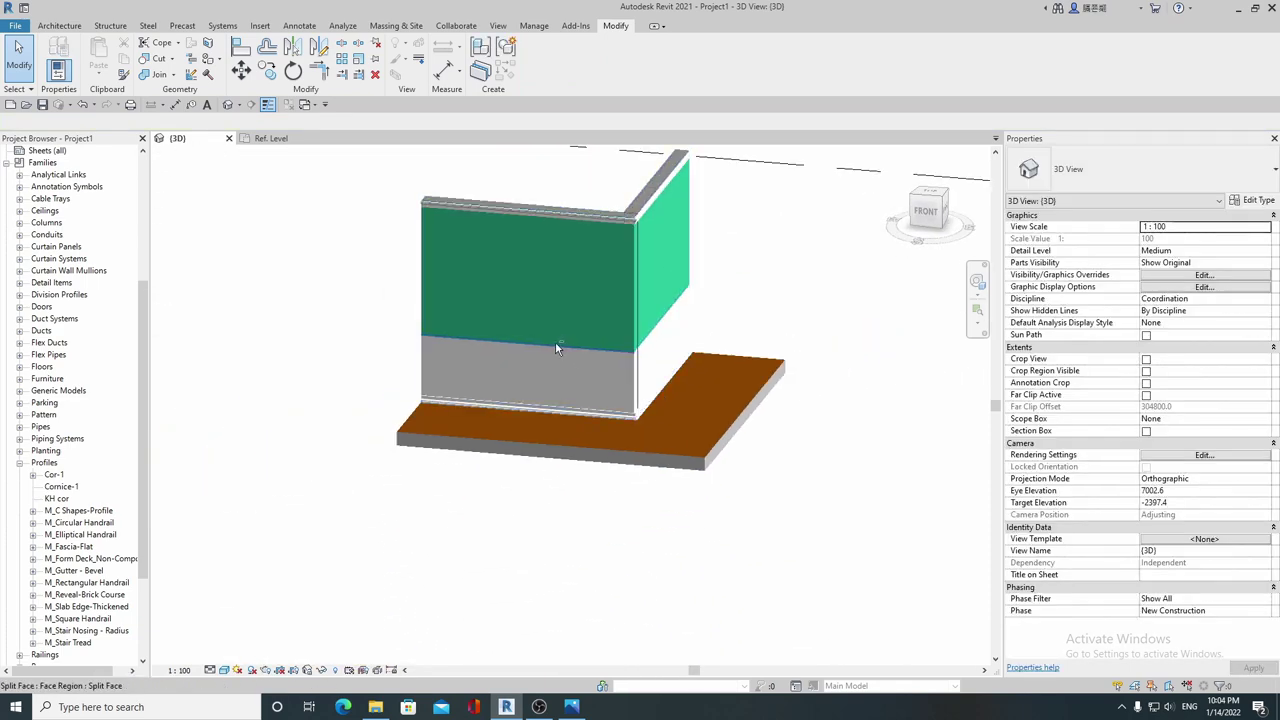
pyautogui.moveTo(557, 347)
pyautogui.keyDown('shift'); pyautogui.mouseDown(button='middle')
pyautogui.moveTo(625, 302)
pyautogui.moveTo(548, 332)
pyautogui.moveTo(613, 480)
pyautogui.mouseUp(button='middle'); pyautogui.keyUp('shift')
pyautogui.scroll(1, 548, 332)
pyautogui.scroll(-1, 548, 332)
pyautogui.scroll(1, 560, 350)
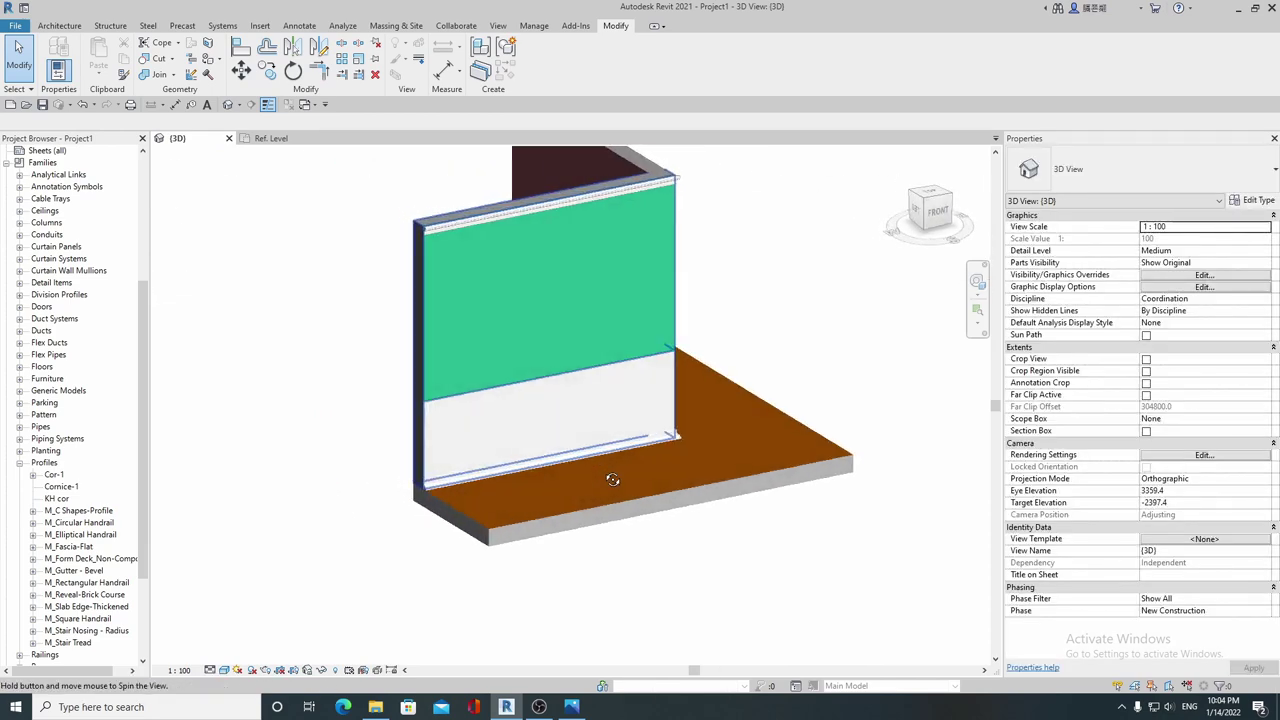
pyautogui.scroll(2, 640, 400)
pyautogui.keyDown('shift'); pyautogui.moveTo(777, 327); pyautogui.dragTo(700, 270, button='middle'); pyautogui.keyUp('shift')
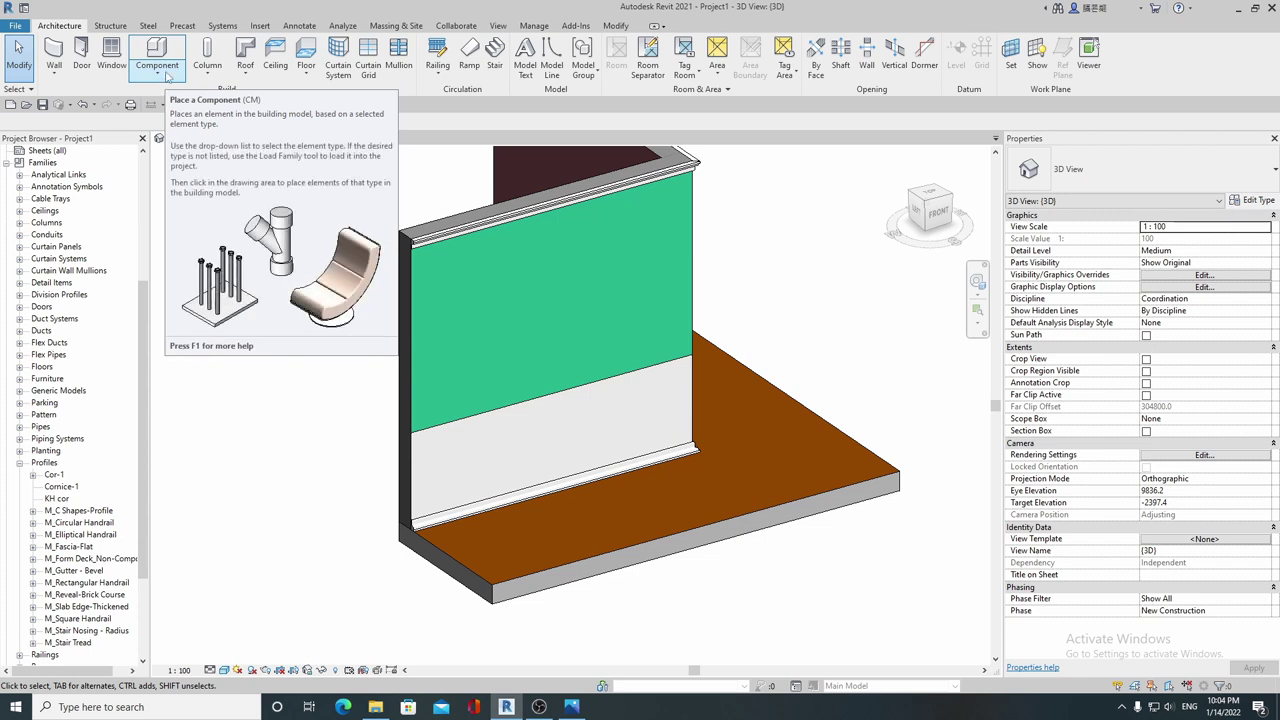
# Step: Create an in-place Generic Models element named Generic Models 1 and start a Sweep
pyautogui.click(167, 76)
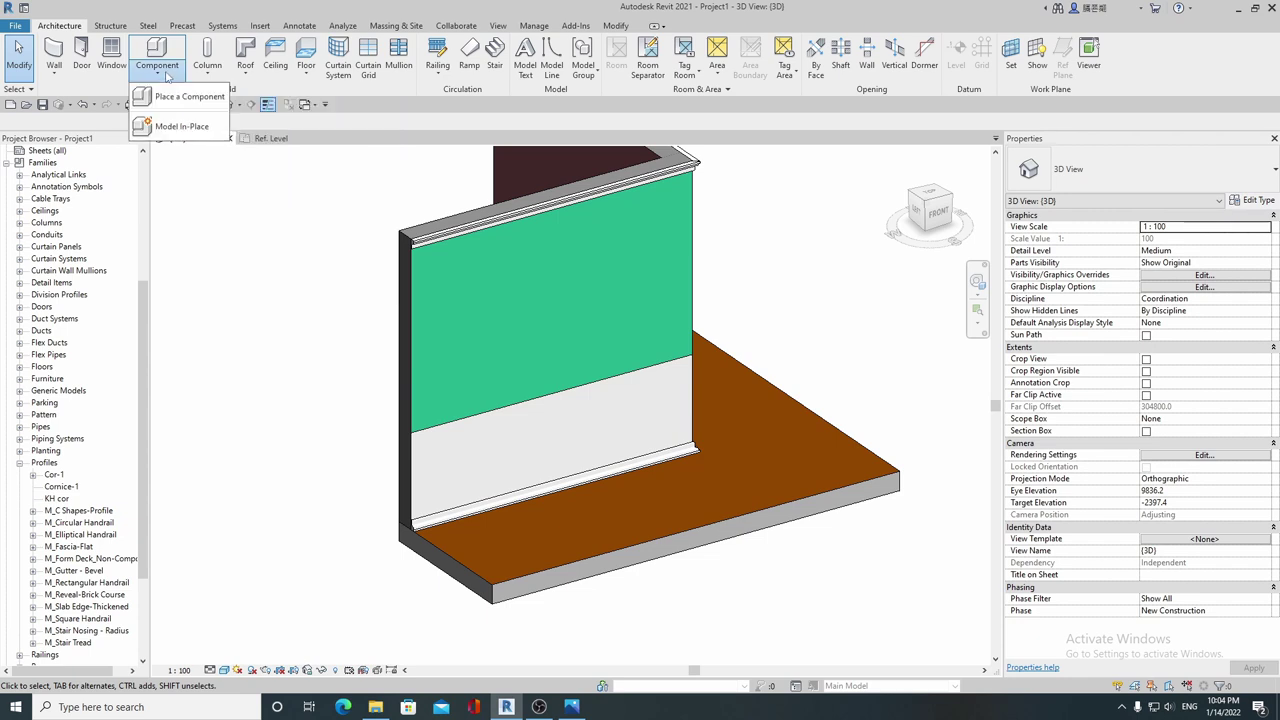
pyautogui.click(182, 126)
pyautogui.scroll(-2, 575, 324)
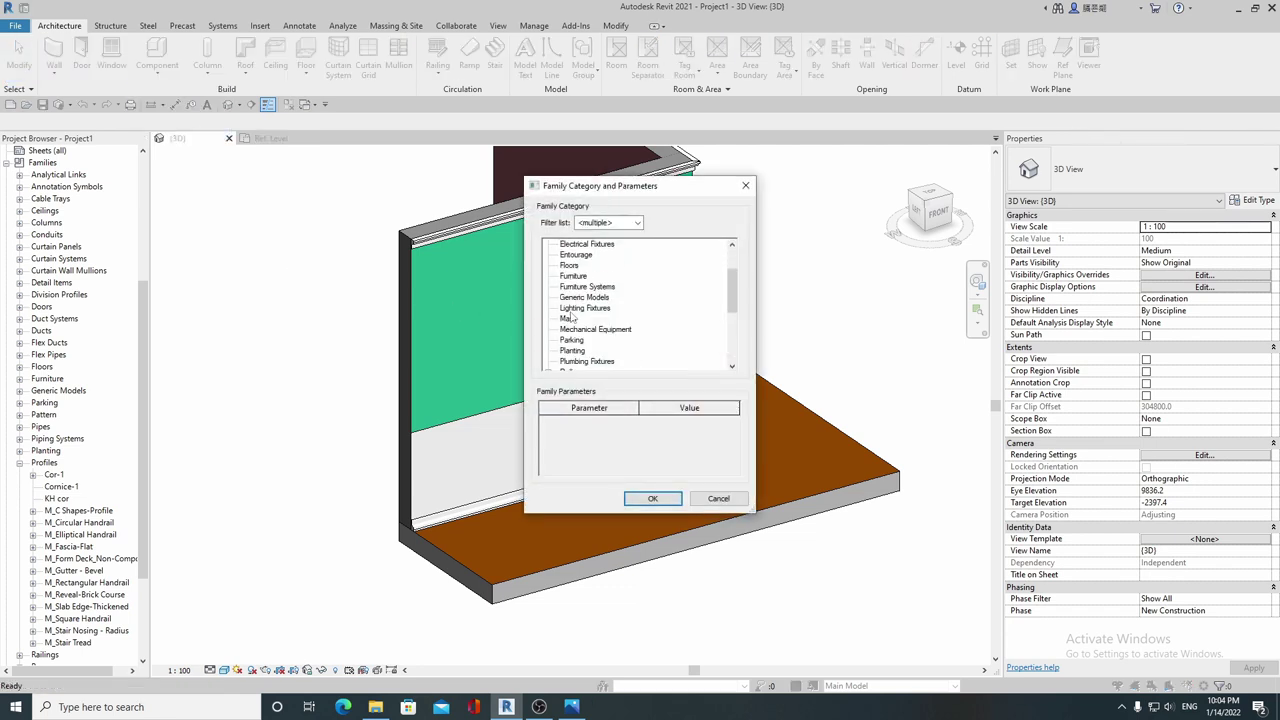
pyautogui.scroll(-1, 575, 332)
pyautogui.scroll(-1, 576, 340)
pyautogui.scroll(-1, 577, 346)
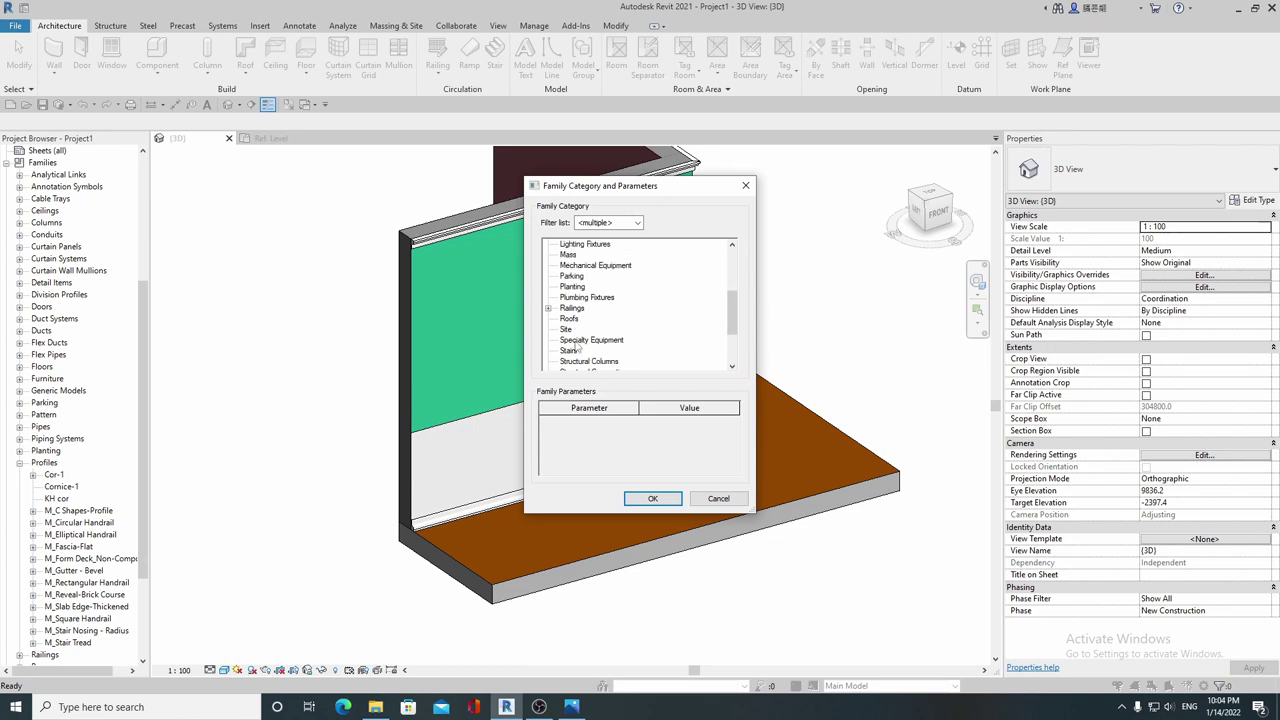
pyautogui.scroll(2, 574, 296)
pyautogui.scroll(1, 576, 300)
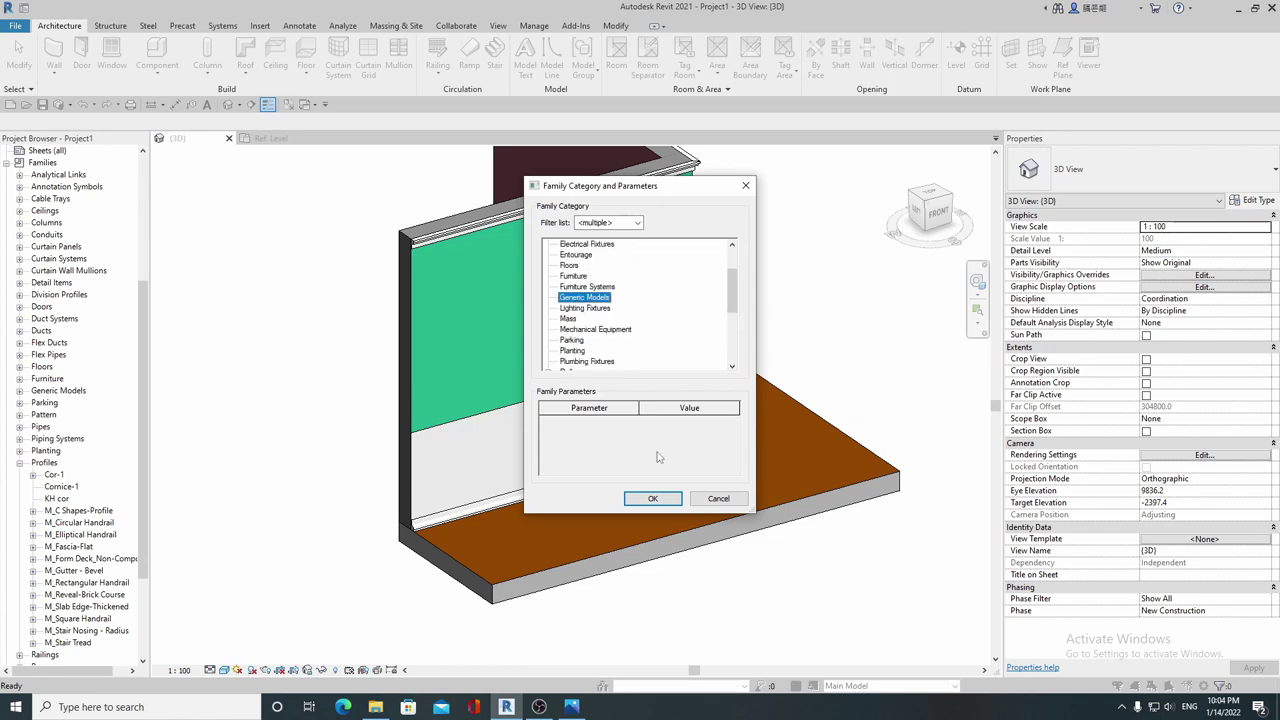
pyautogui.click(652, 498)
pyautogui.click(632, 378)
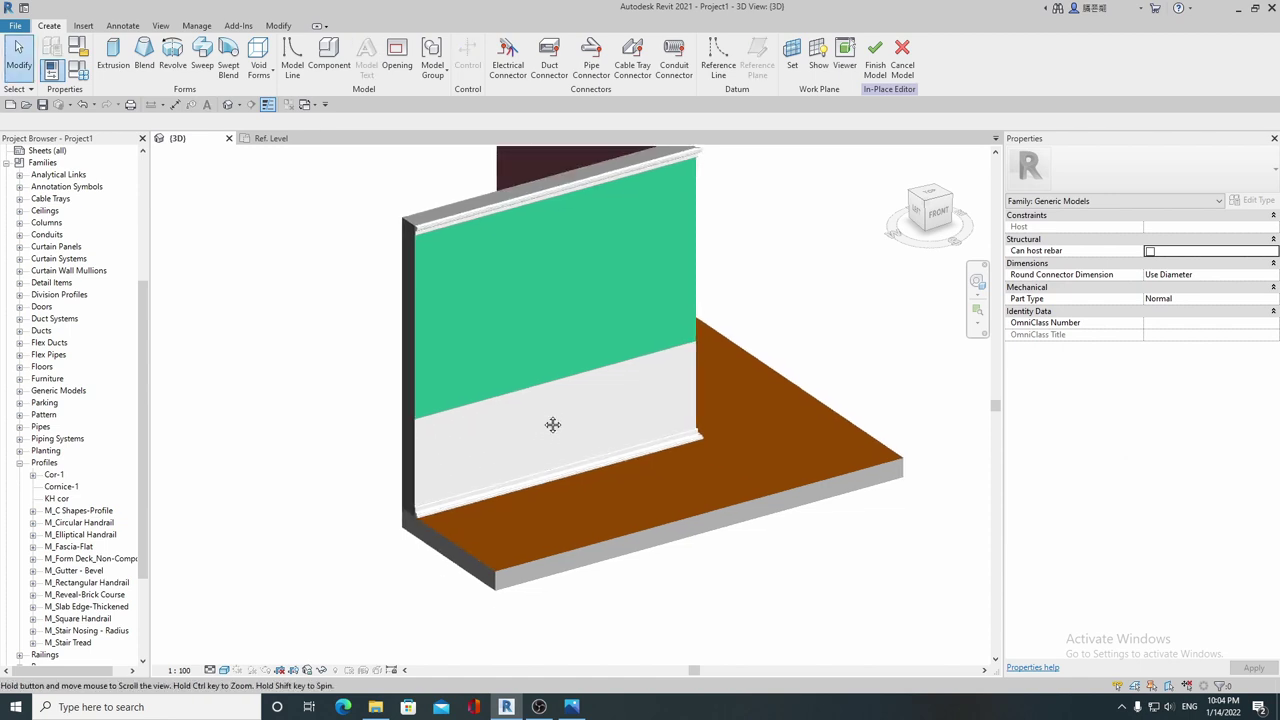
pyautogui.click(202, 60)
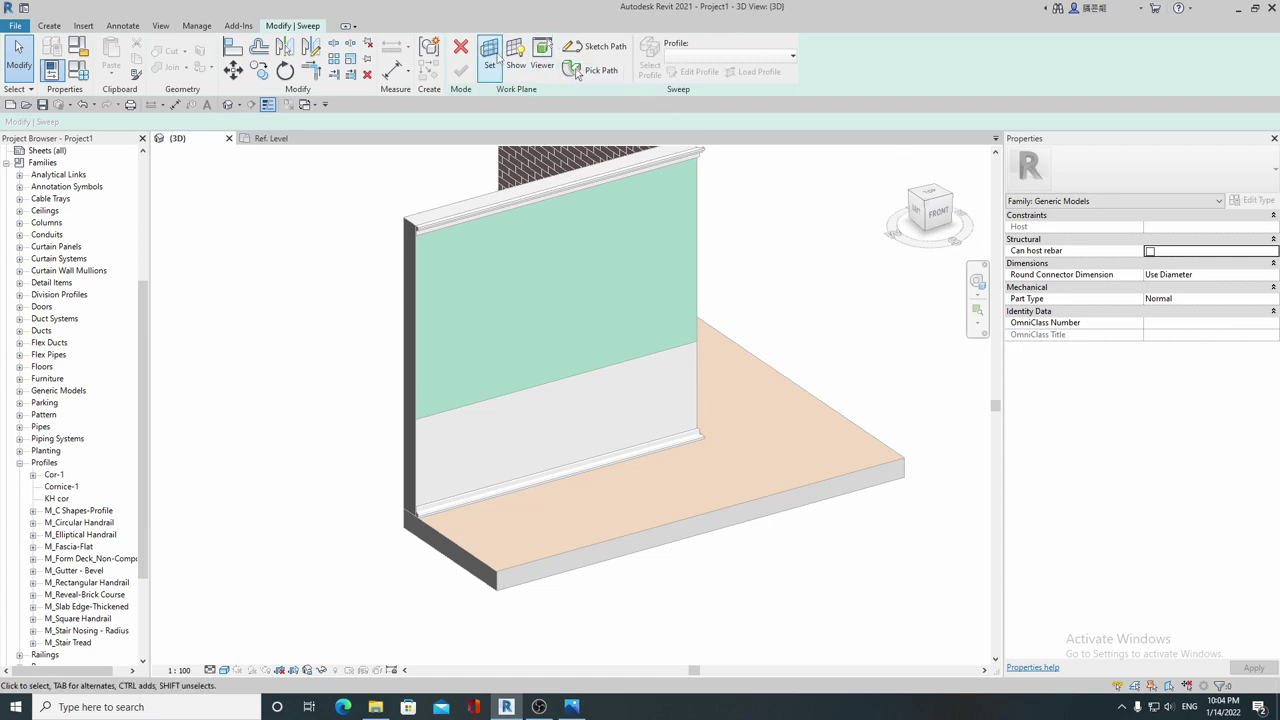
# Step: Set the wall face as the work plane and sketch the path in the FRONT view
pyautogui.click(489, 52)
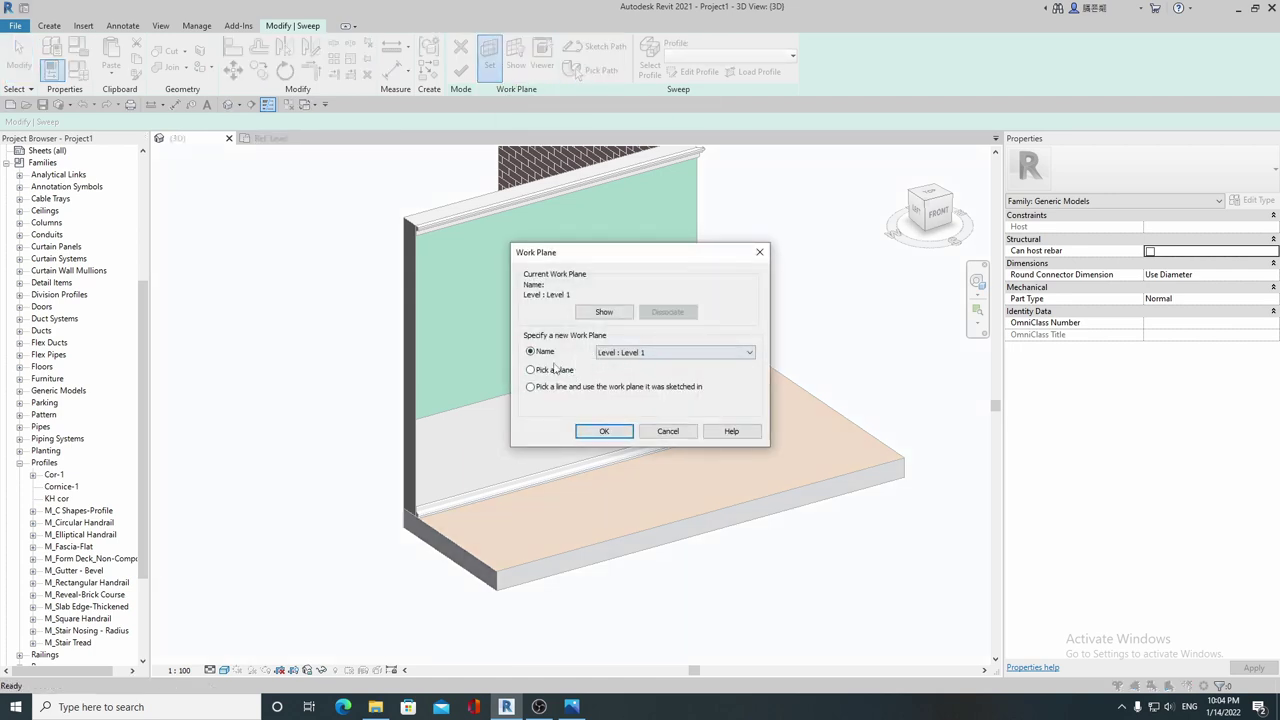
pyautogui.click(604, 431)
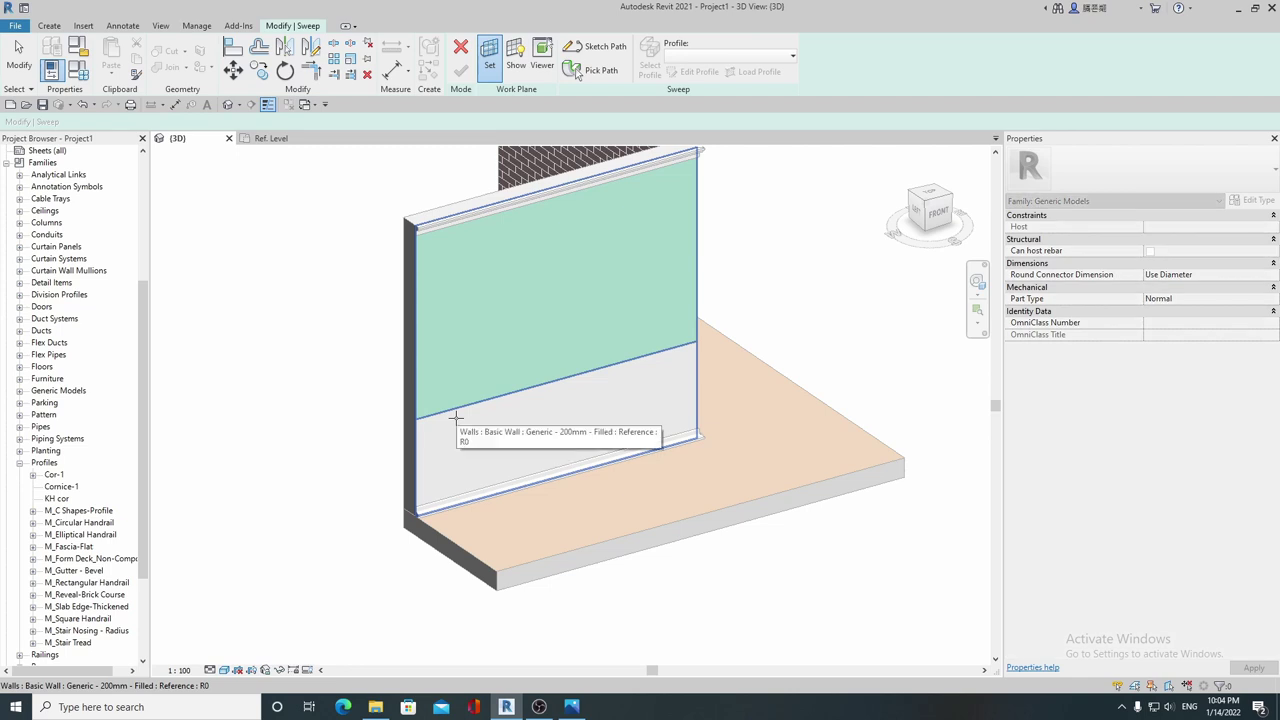
pyautogui.click(451, 420)
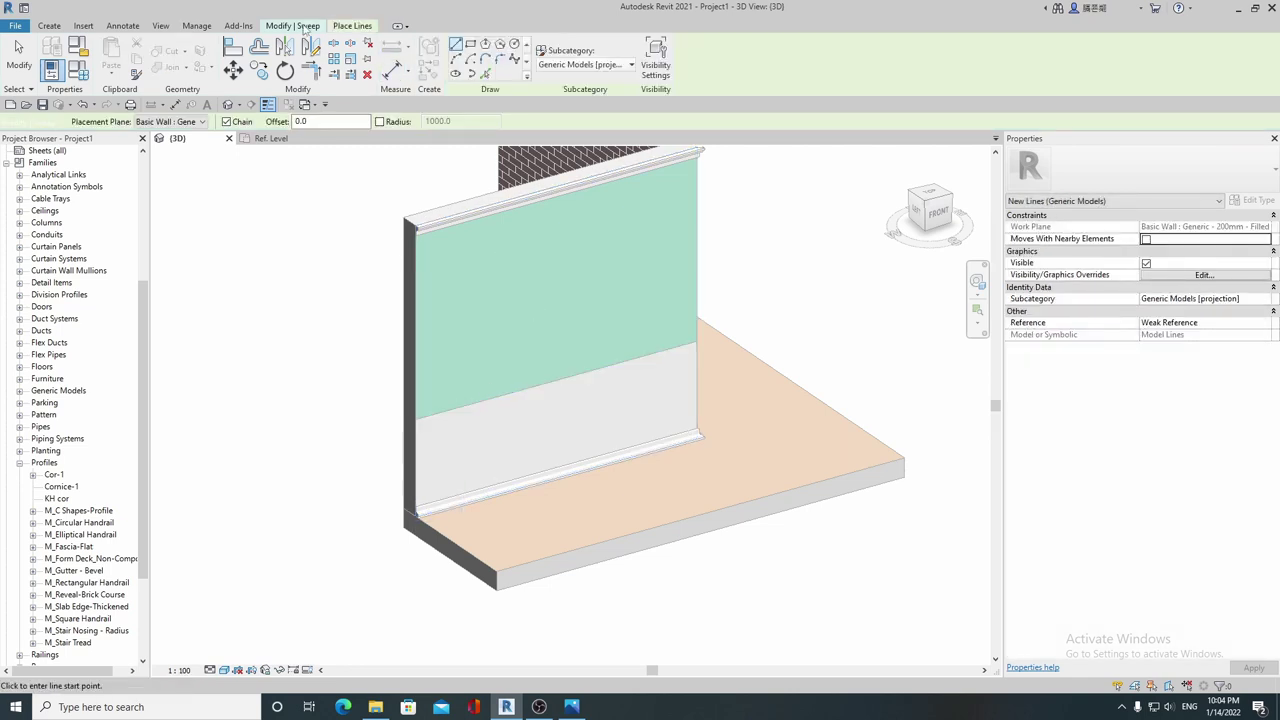
pyautogui.click(304, 26)
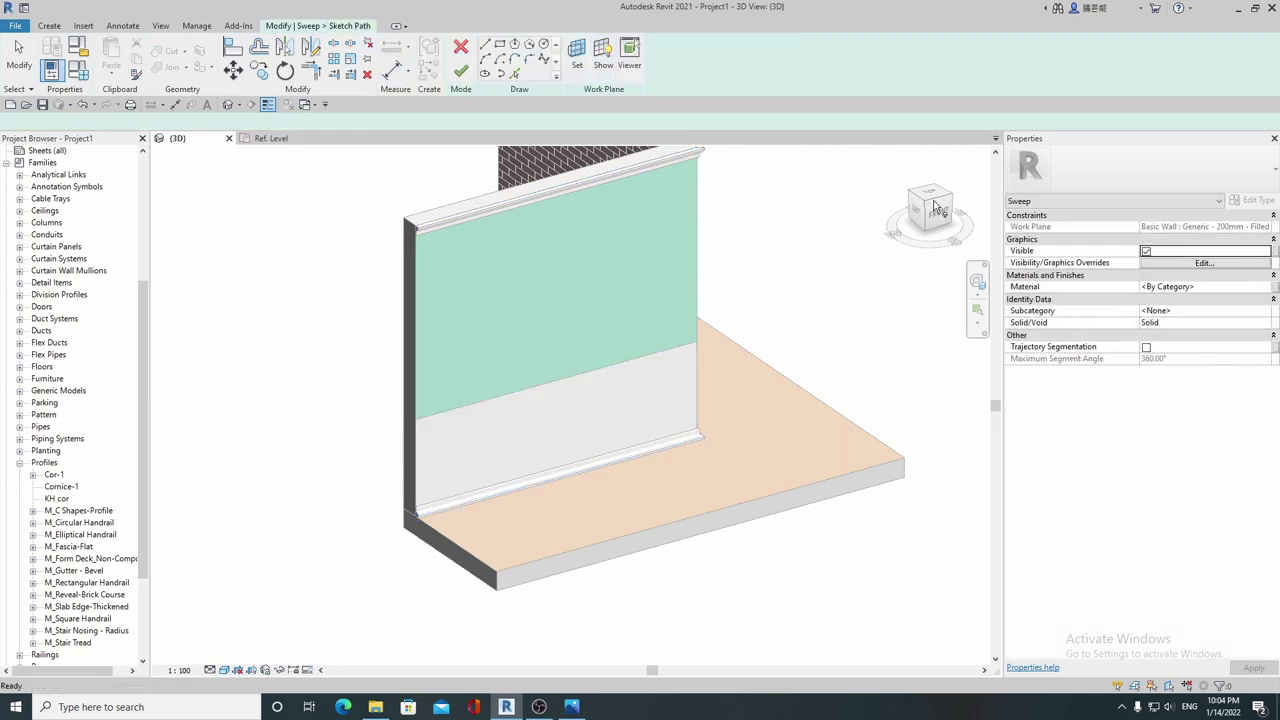
pyautogui.click(936, 208)
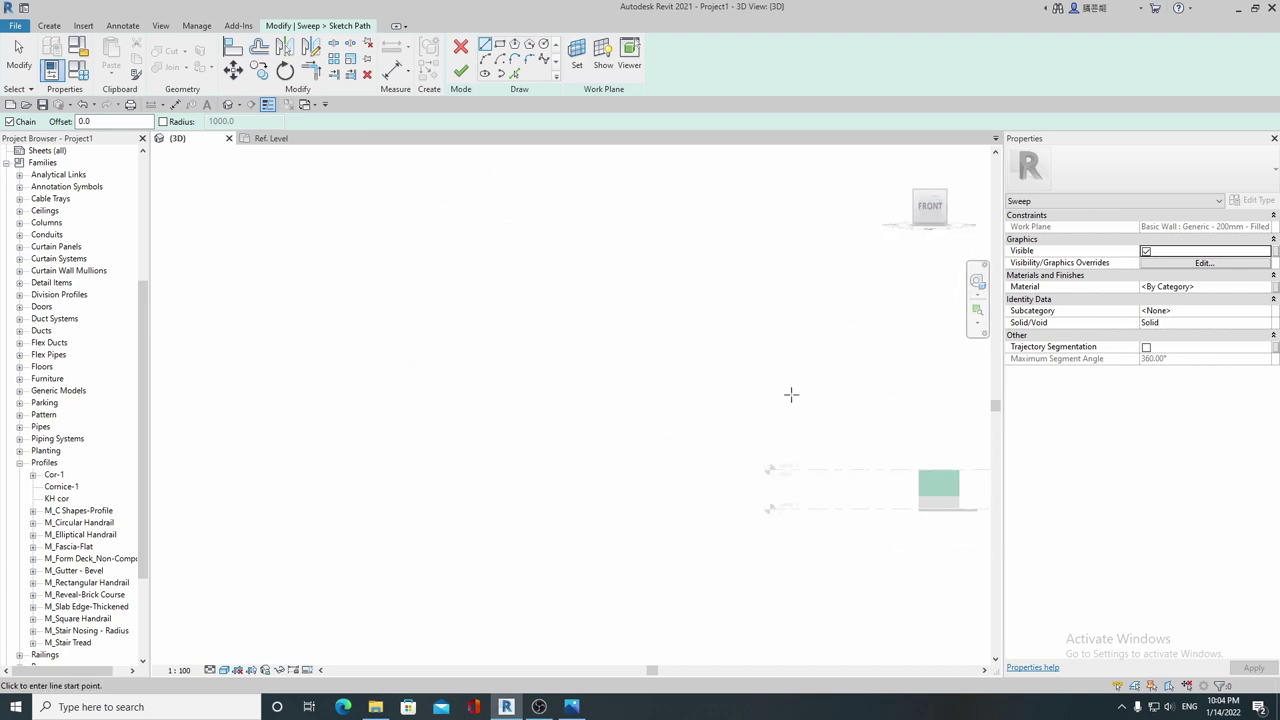
pyautogui.scroll(3, 694, 457)
pyautogui.scroll(2, 580, 417)
pyautogui.scroll(2, 594, 400)
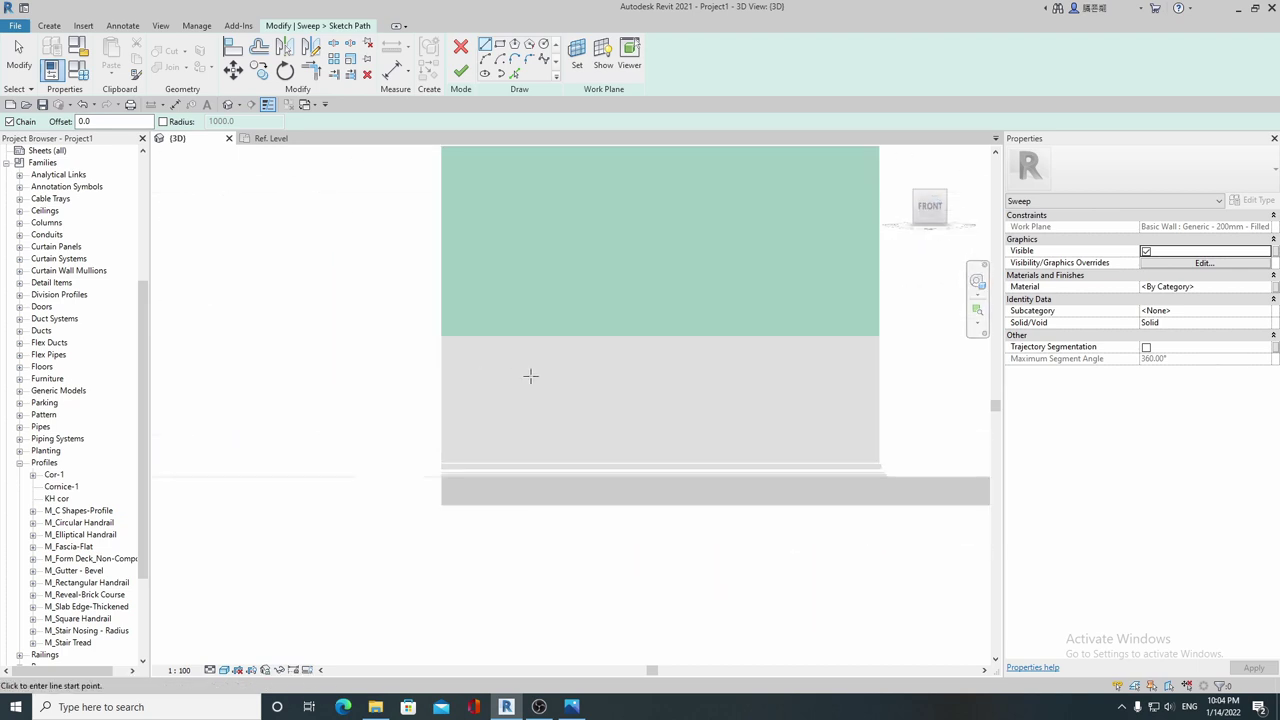
# Step: Draw a rectangle below the green panel, size it 600 high by 800 wide, and finish the path
pyautogui.click(475, 357)
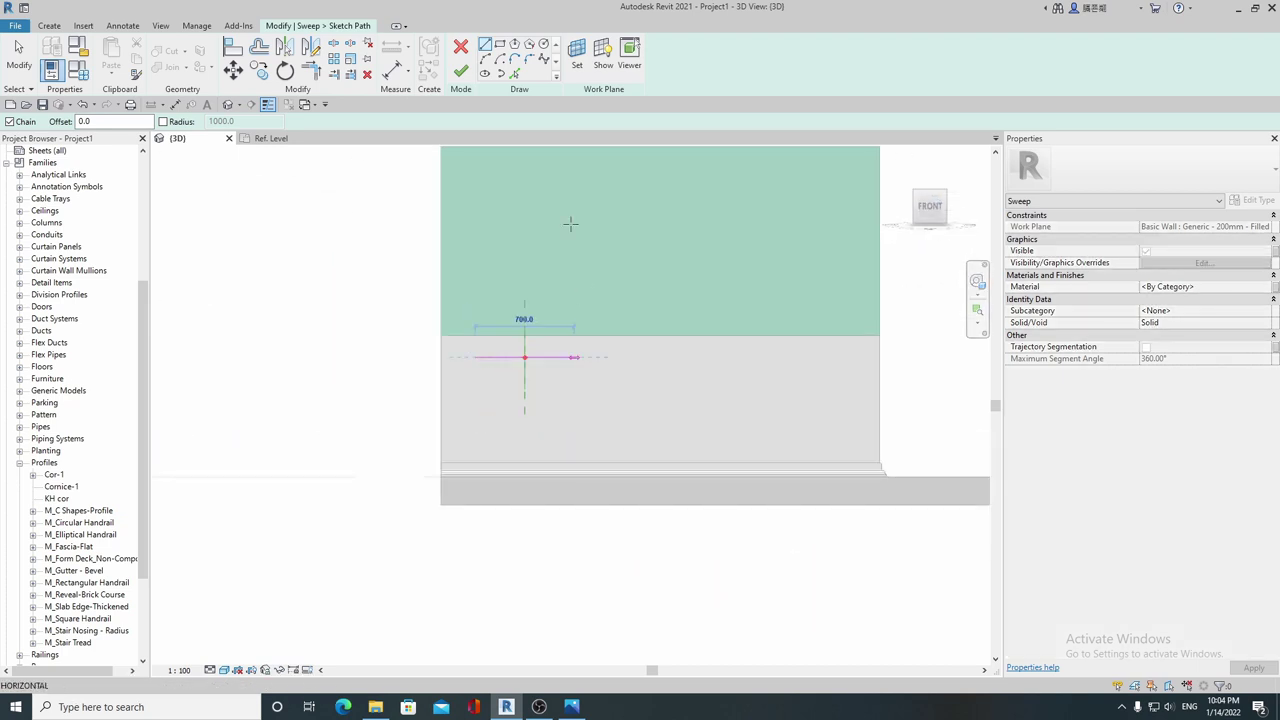
pyautogui.press('Escape')
pyautogui.press('Escape')
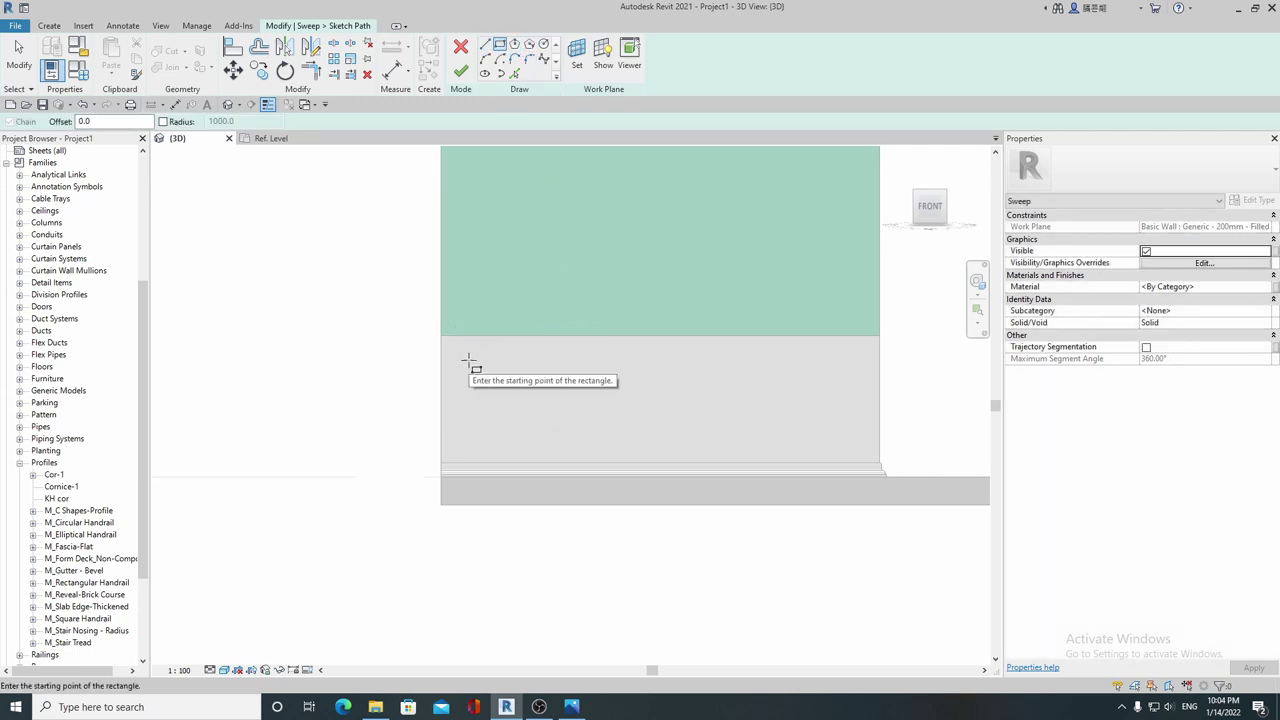
pyautogui.click(468, 359)
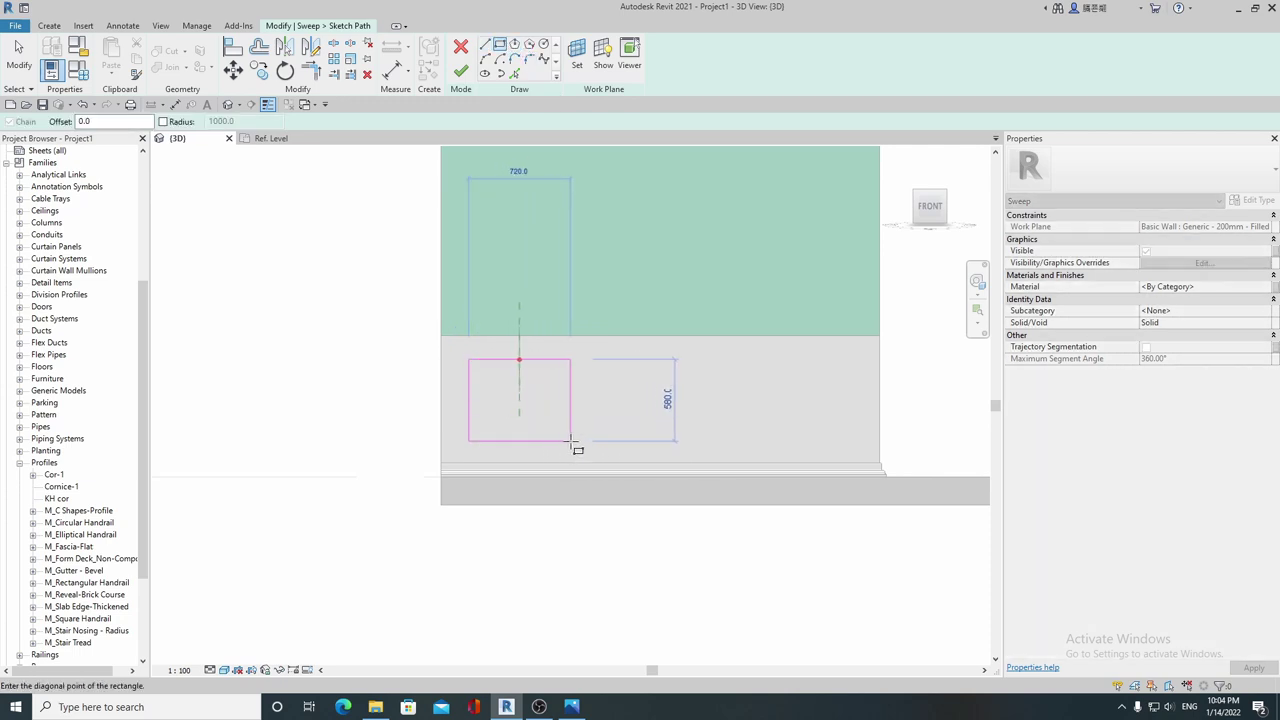
pyautogui.click(571, 441)
pyautogui.press('Escape')
pyautogui.press('Escape')
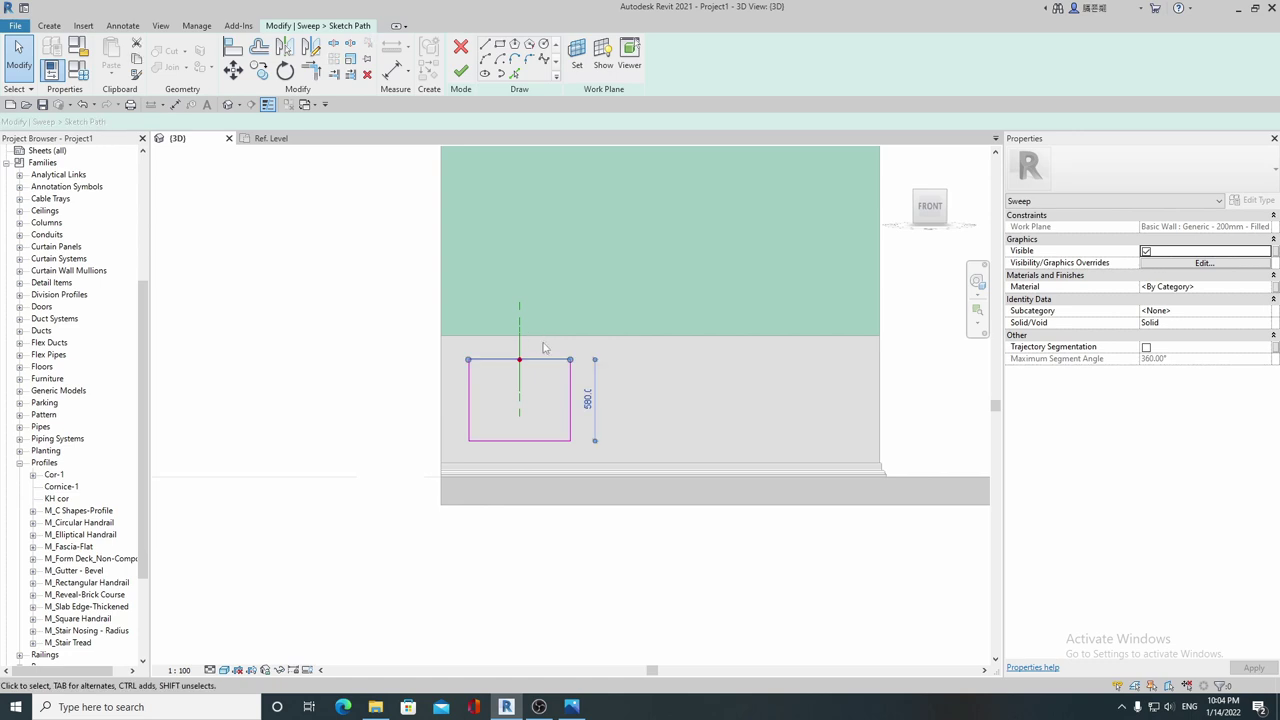
pyautogui.click(589, 400)
pyautogui.write('600')
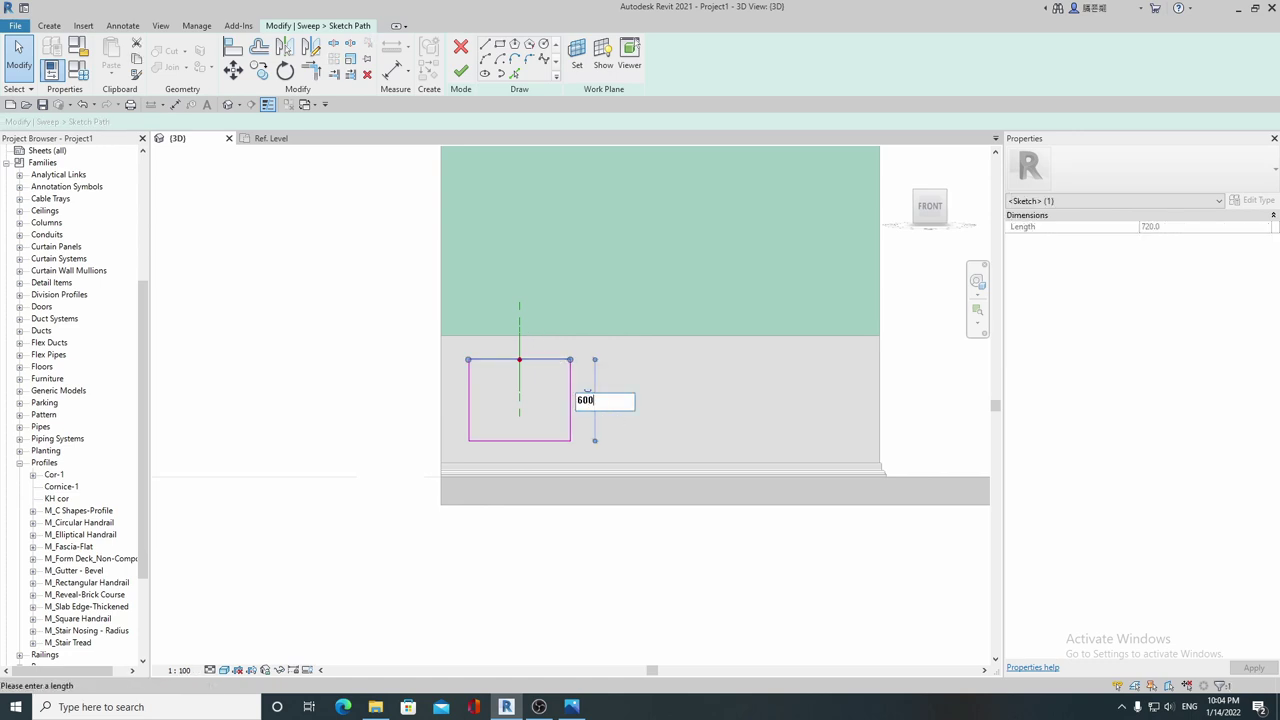
pyautogui.press('Return')
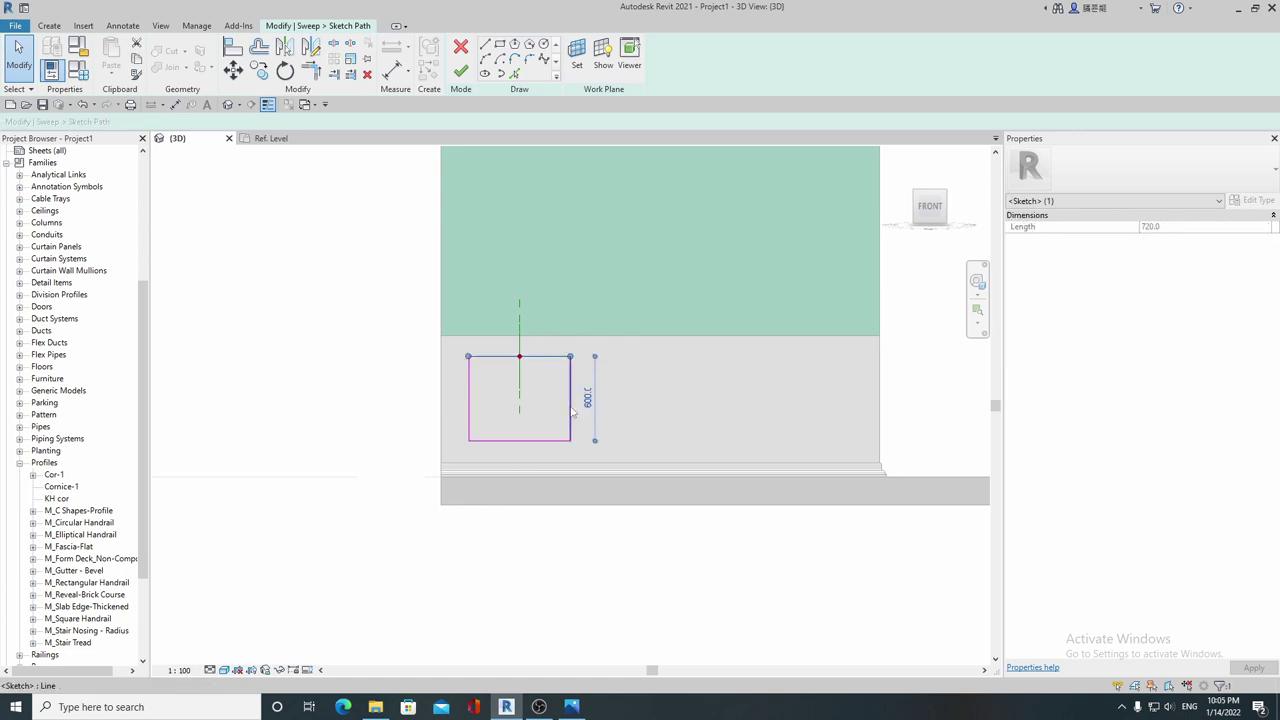
pyautogui.click(570, 413)
pyautogui.click(549, 341)
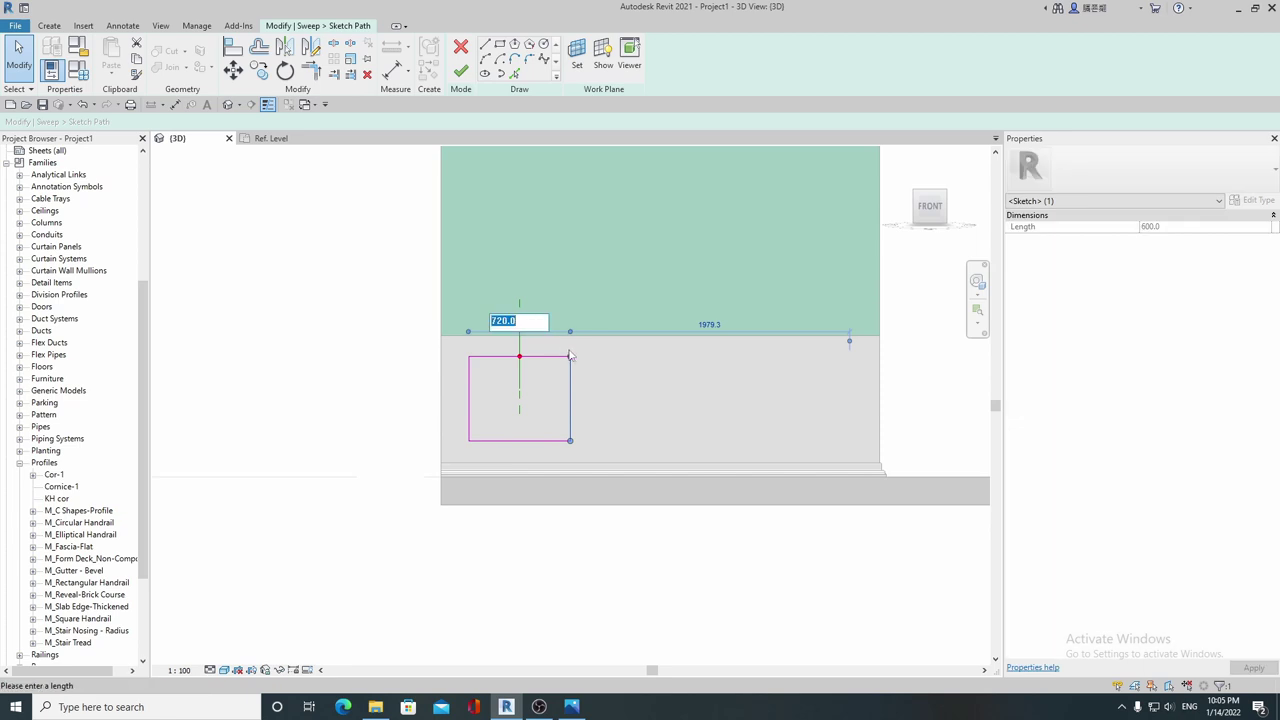
pyautogui.write('800')
pyautogui.press('Return')
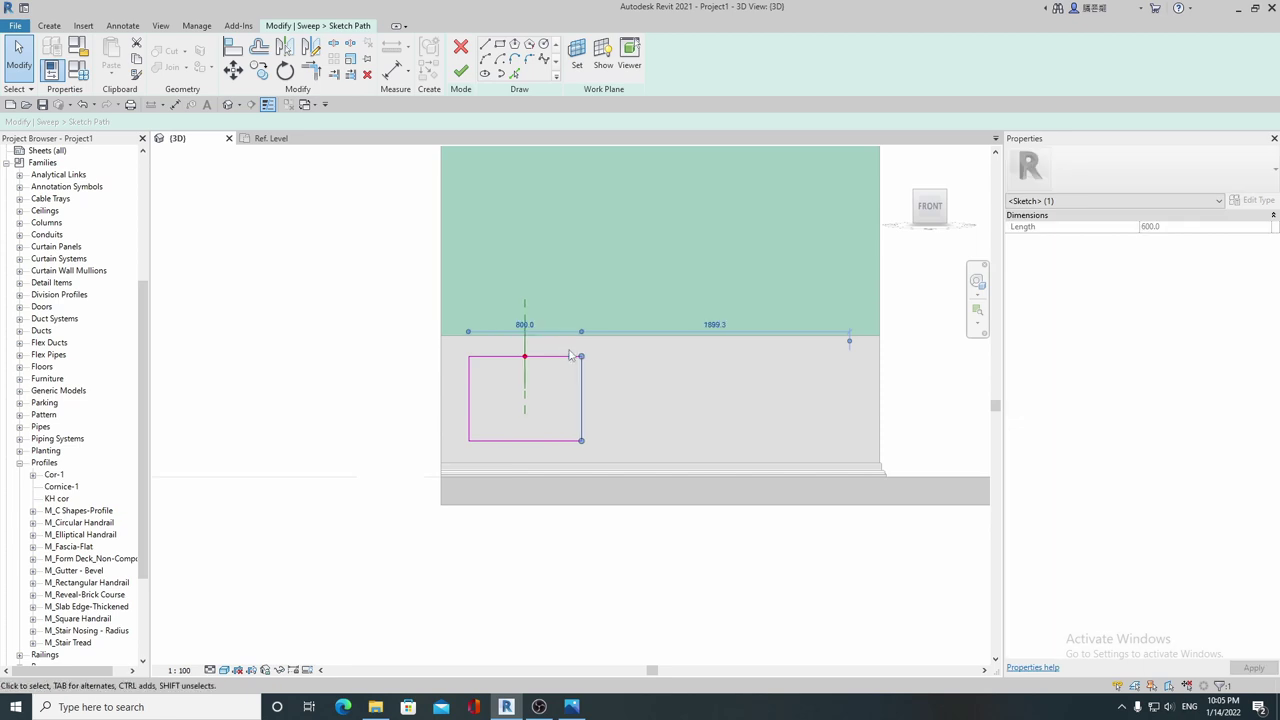
pyautogui.click(461, 70)
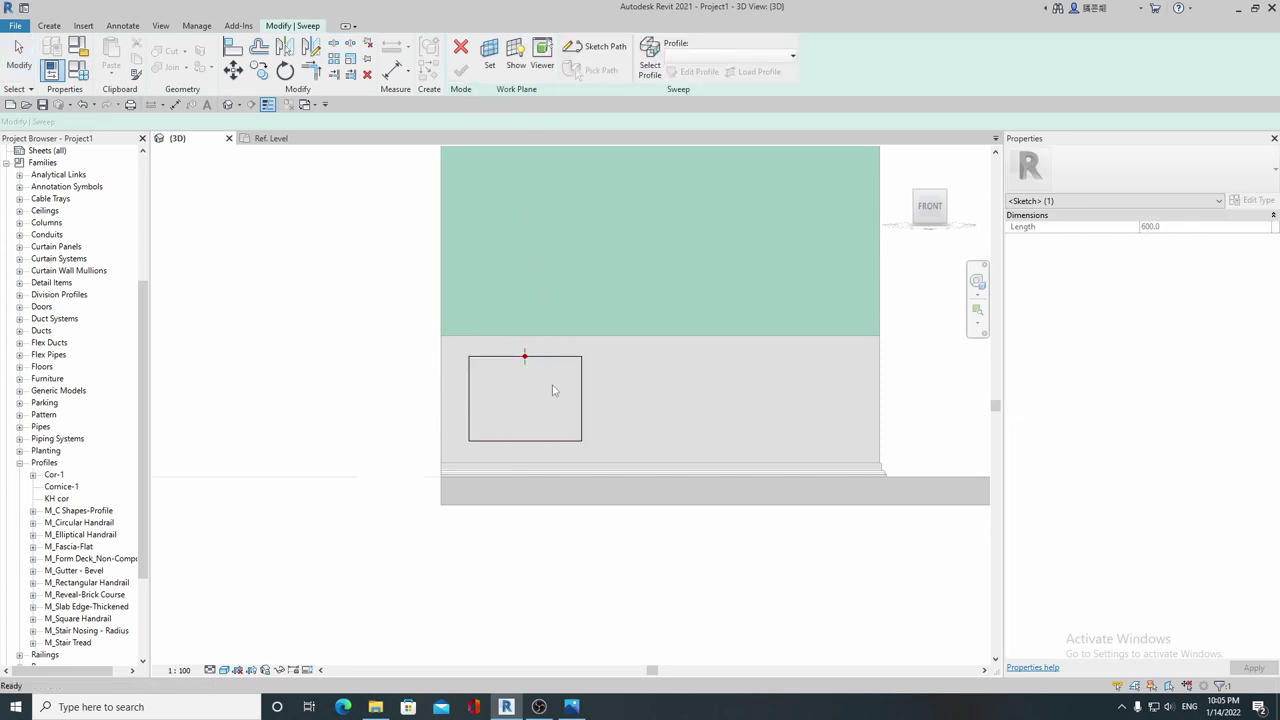
# Step: Assign the Cor-1 profile to the rectangular sweep
pyautogui.scroll(-2, 554, 391)
pyautogui.keyDown('shift'); pyautogui.moveTo(554, 391); pyautogui.dragTo(690, 491, button='middle'); pyautogui.keyUp('shift')
pyautogui.scroll(1, 530, 358)
pyautogui.scroll(2, 530, 355)
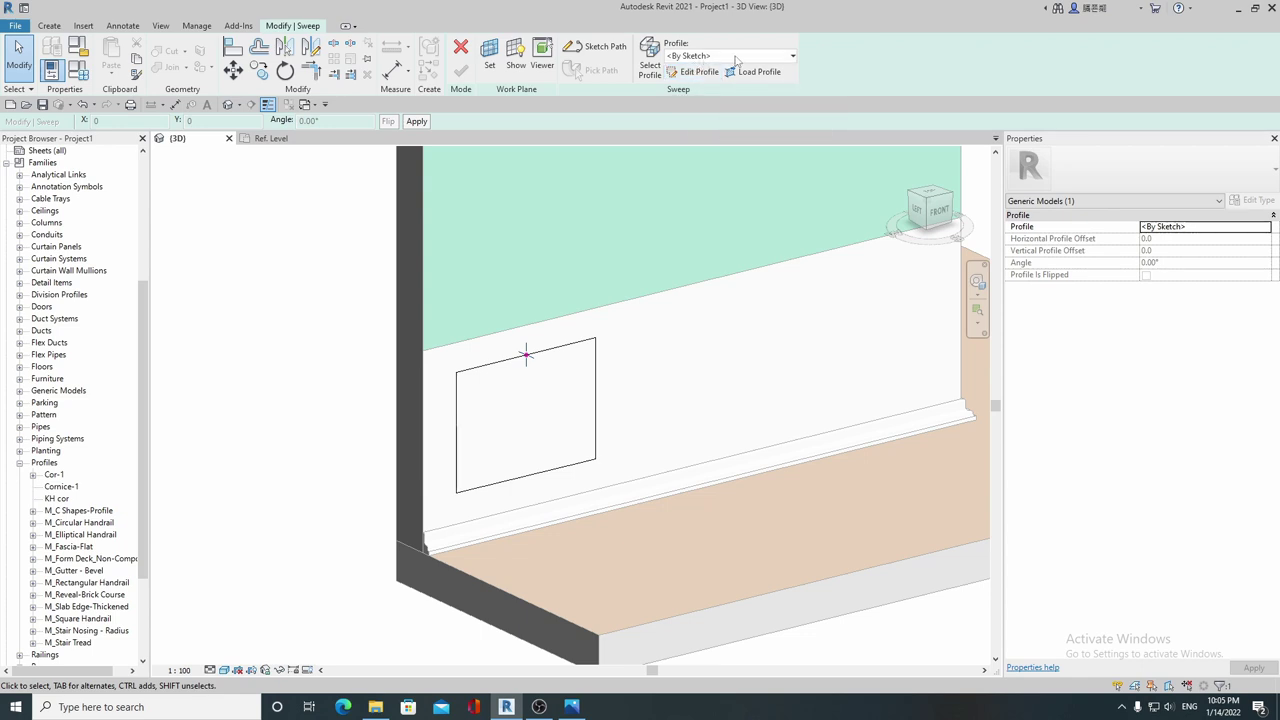
pyautogui.click(779, 58)
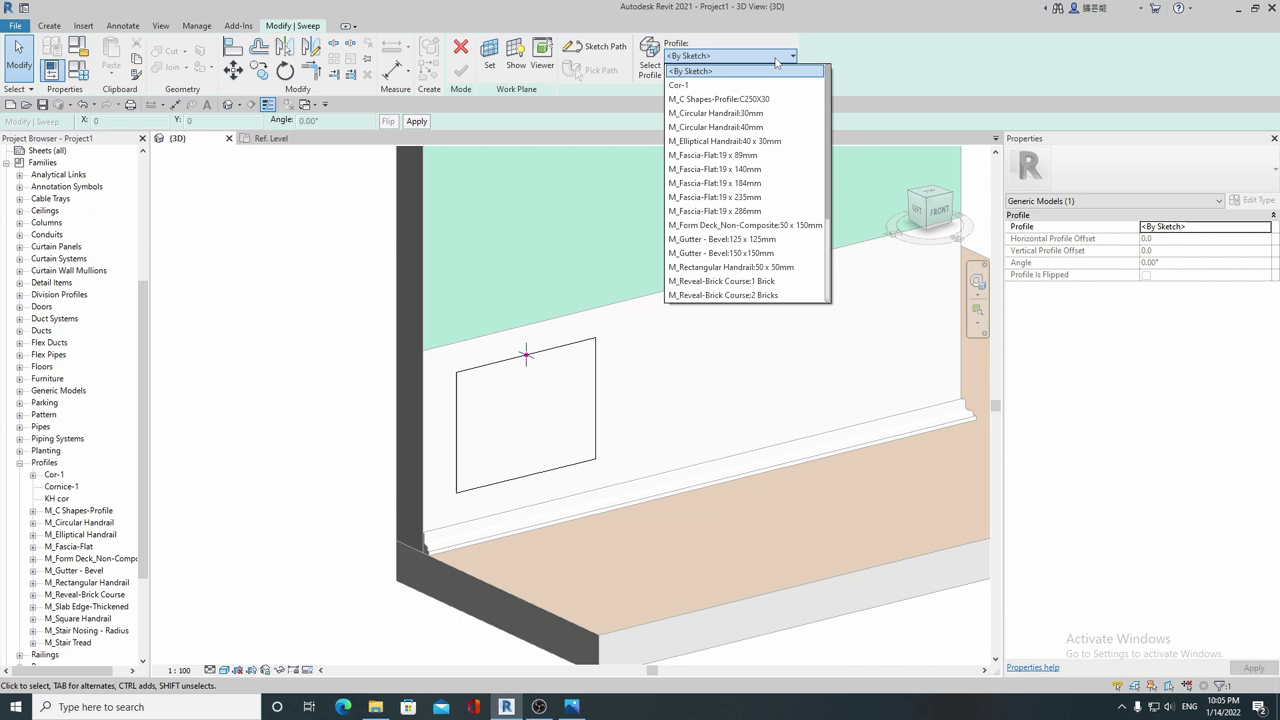
pyautogui.click(724, 86)
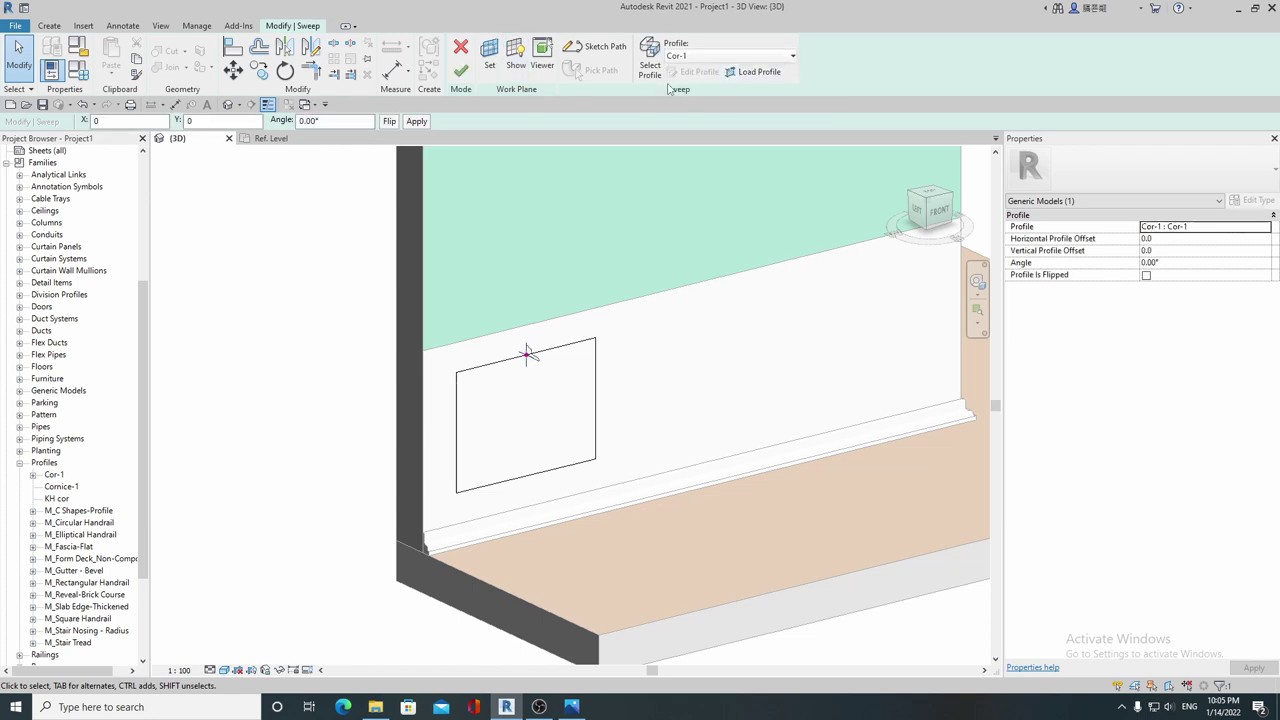
pyautogui.scroll(2, 528, 351)
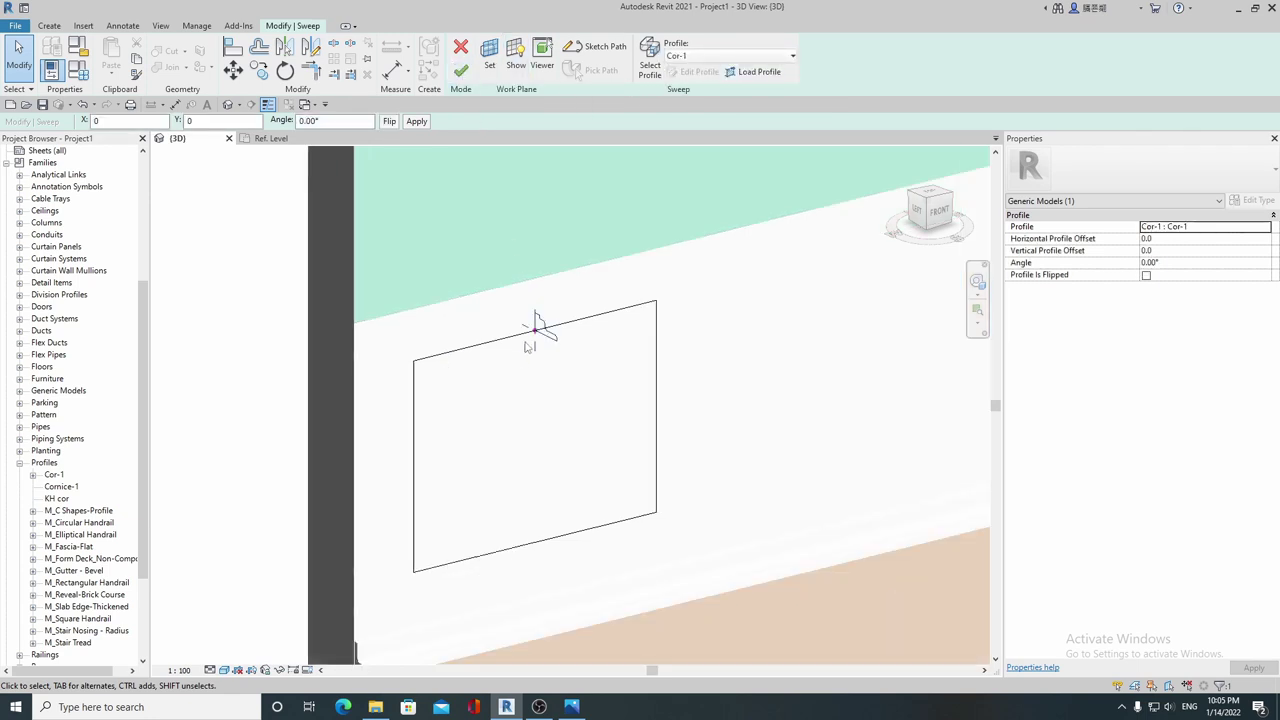
pyautogui.scroll(2, 530, 348)
pyautogui.write('90')
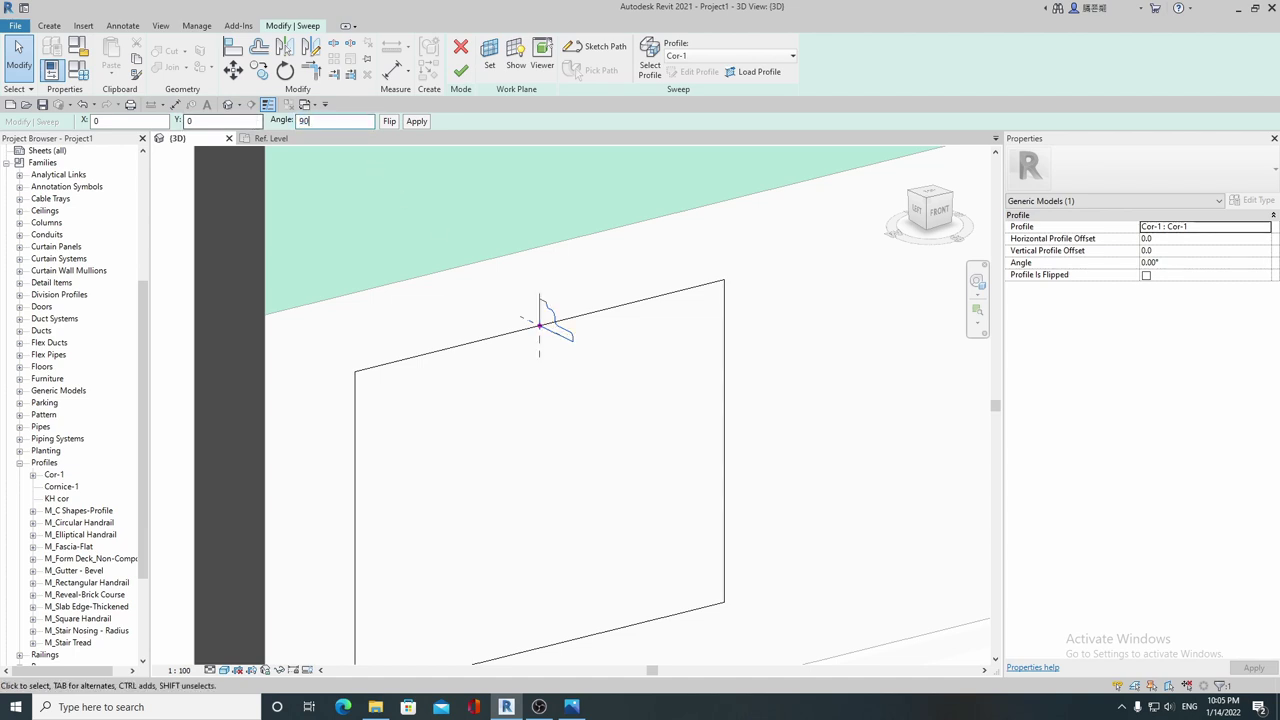
# Step: Rotate the profile 90° and finish the sweep
pyautogui.press('Return')
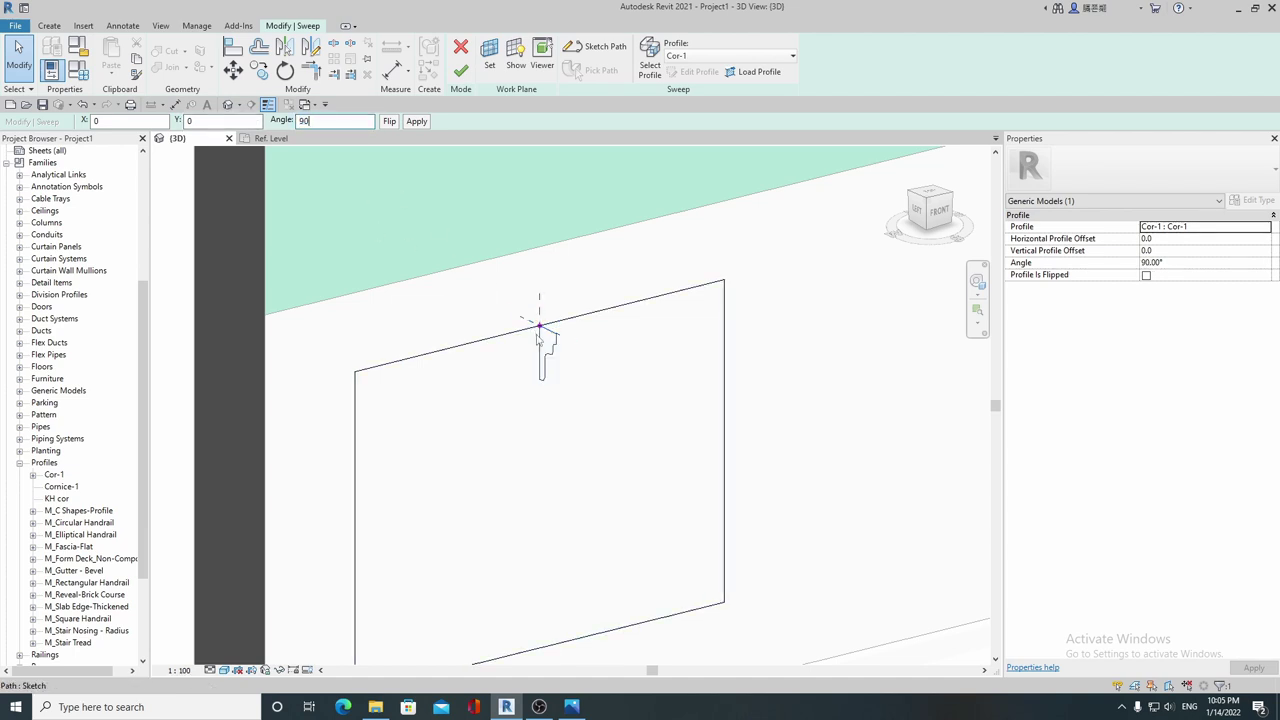
pyautogui.scroll(-2, 554, 328)
pyautogui.scroll(-2, 560, 330)
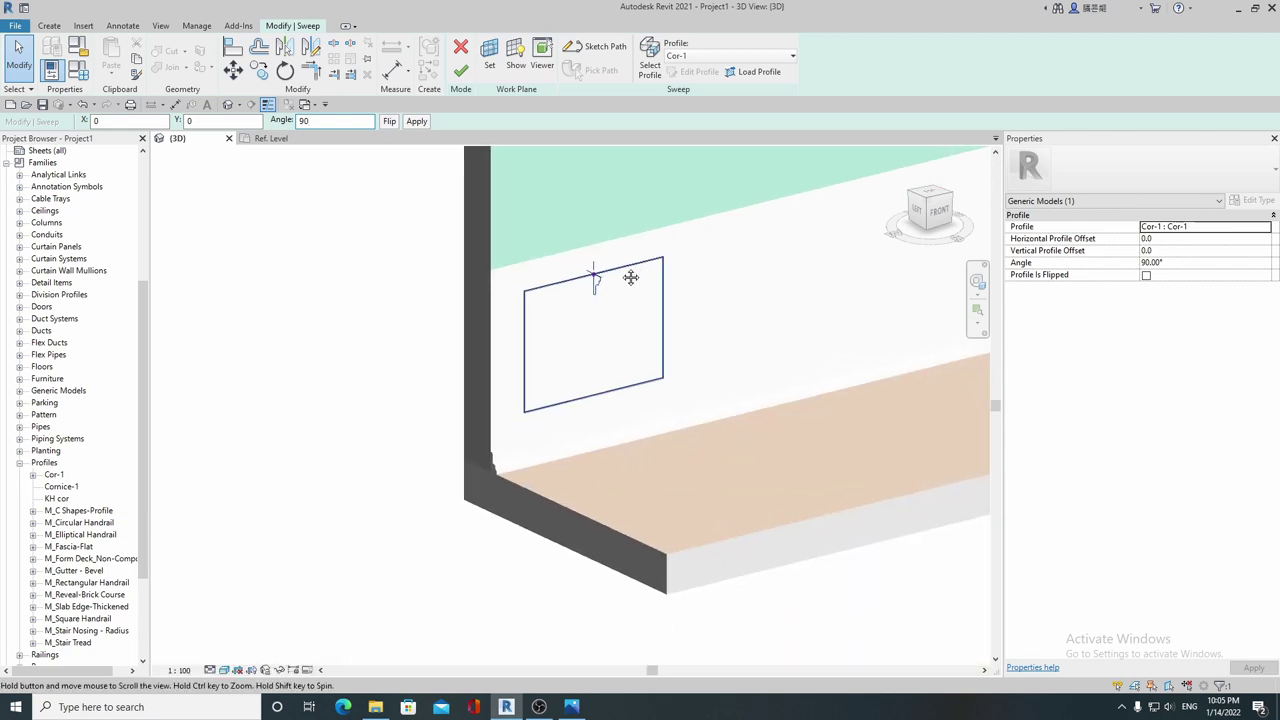
pyautogui.scroll(1, 588, 285)
pyautogui.scroll(1, 510, 242)
pyautogui.click(585, 296)
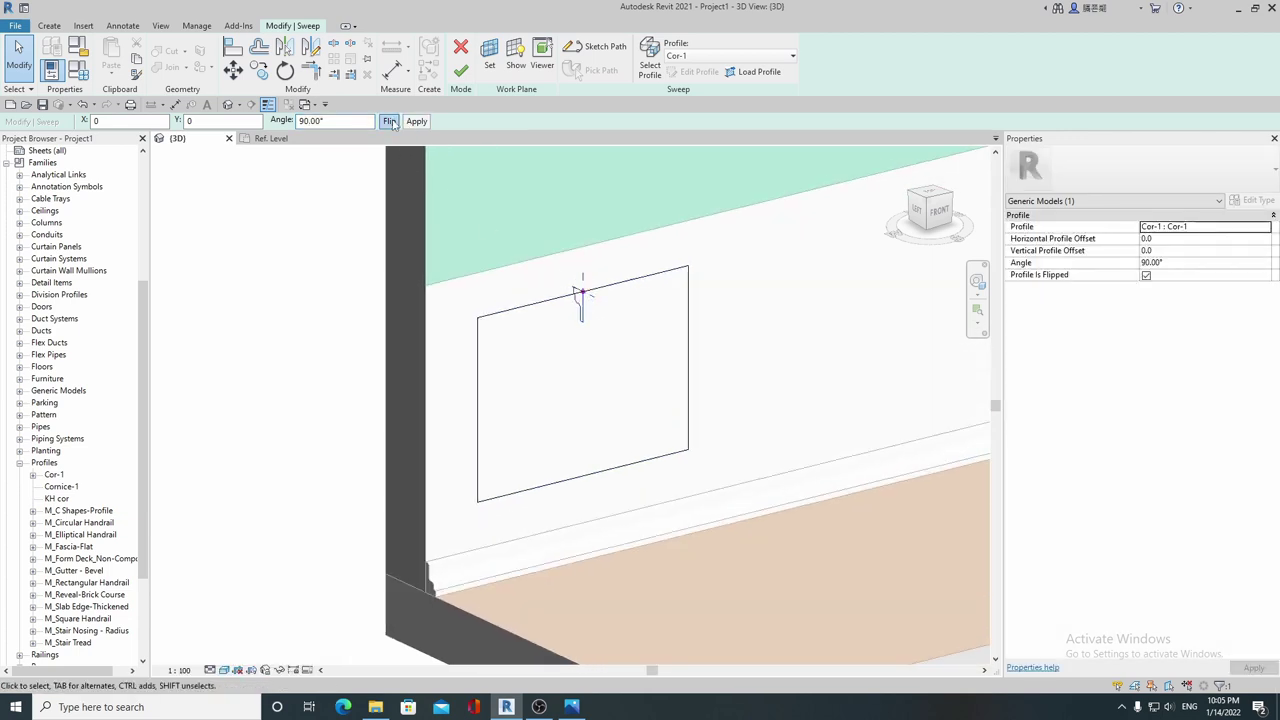
pyautogui.click(460, 70)
# Step: Select the Cor-1 frame sweep and change its material to huree
pyautogui.scroll(-1, 589, 311)
pyautogui.press('Escape')
pyautogui.moveTo(589, 311)
pyautogui.keyDown('shift'); pyautogui.mouseDown(button='middle')
pyautogui.moveTo(634, 366)
pyautogui.moveTo(740, 391)
pyautogui.moveTo(633, 341)
pyautogui.mouseUp(button='middle'); pyautogui.keyUp('shift')
pyautogui.keyDown('shift'); pyautogui.moveTo(612, 405); pyautogui.dragTo(643, 356, button='middle'); pyautogui.keyUp('shift')
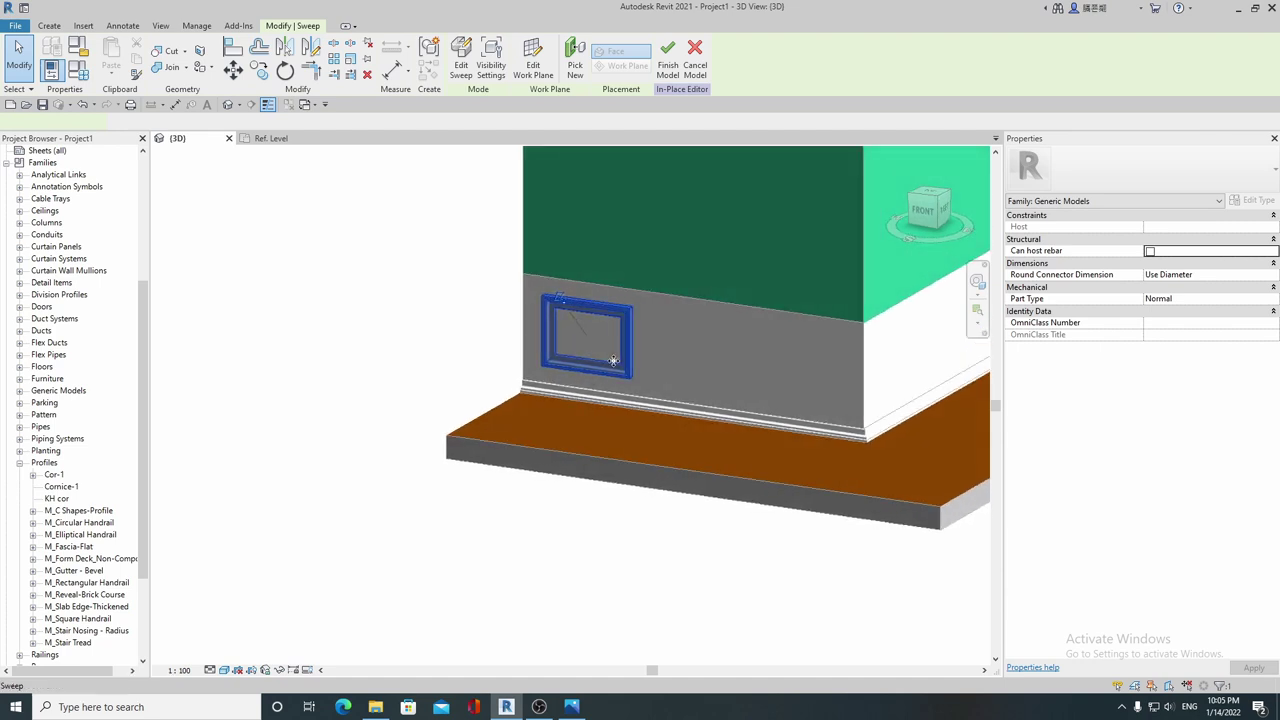
pyautogui.click(637, 359)
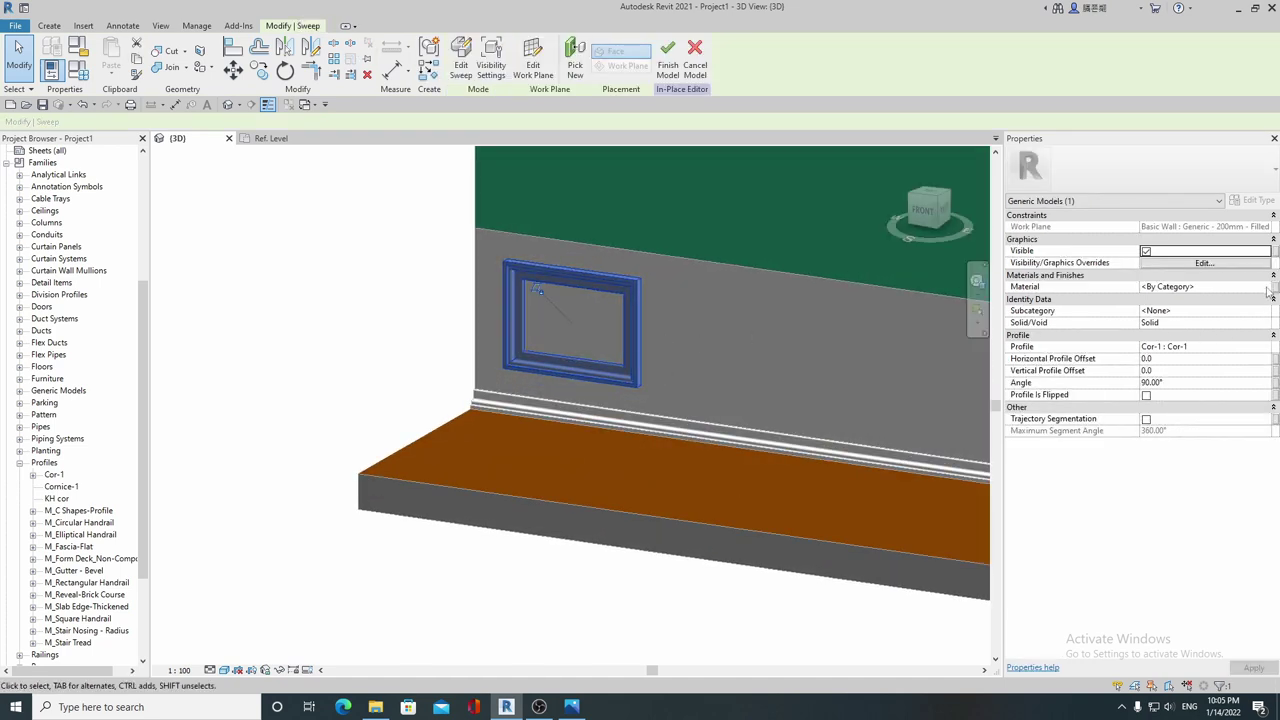
pyautogui.click(1266, 288)
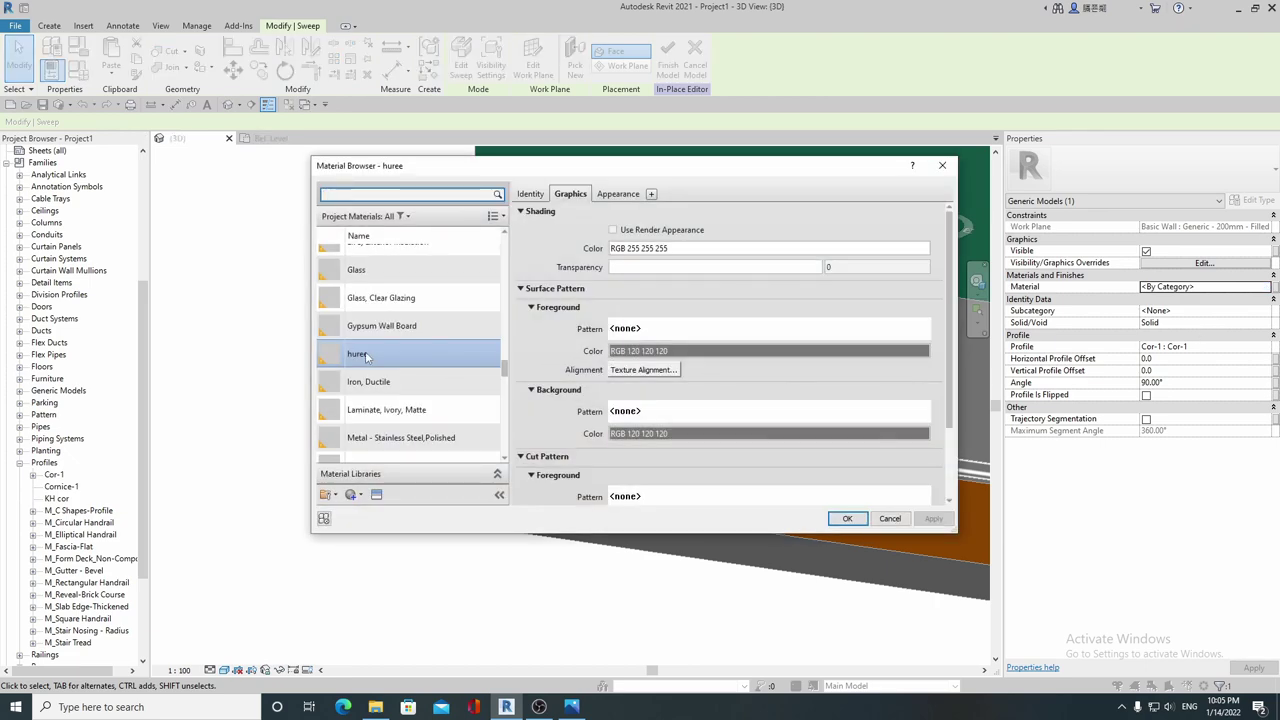
pyautogui.click(847, 519)
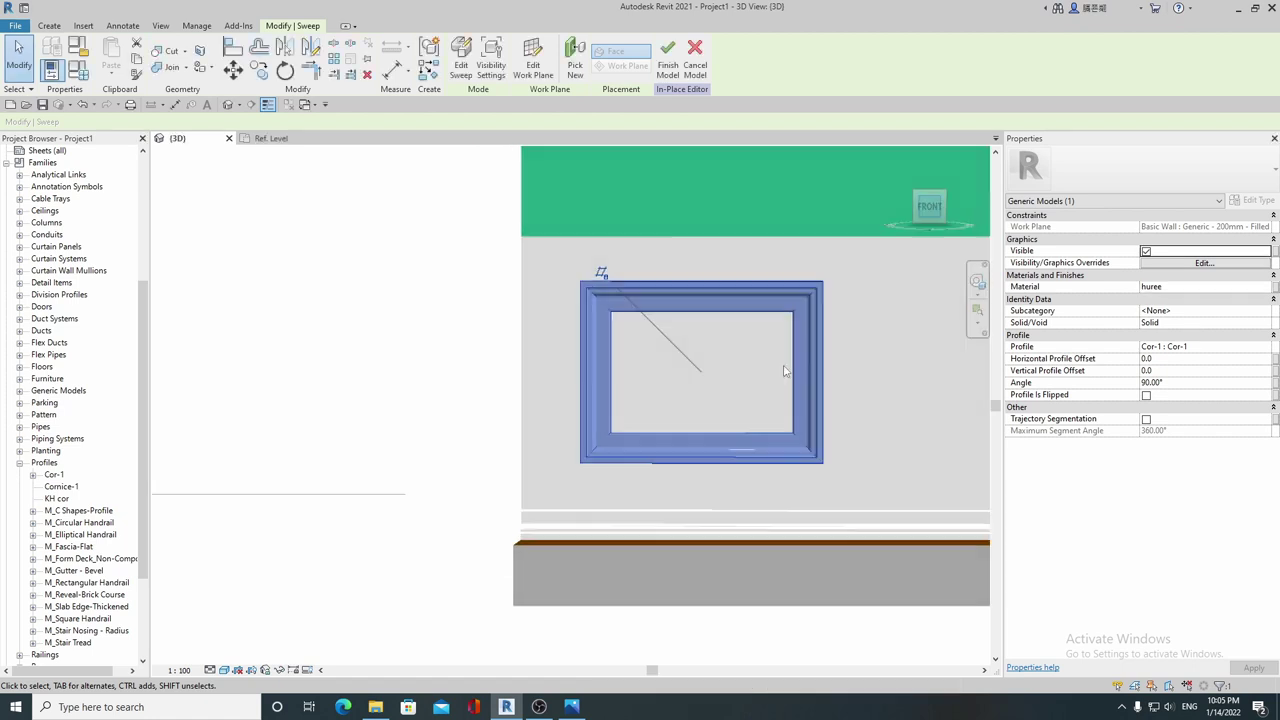
# Step: Copy the frame to the right with CO to make a second panel moulding
pyautogui.scroll(-5, 626, 477)
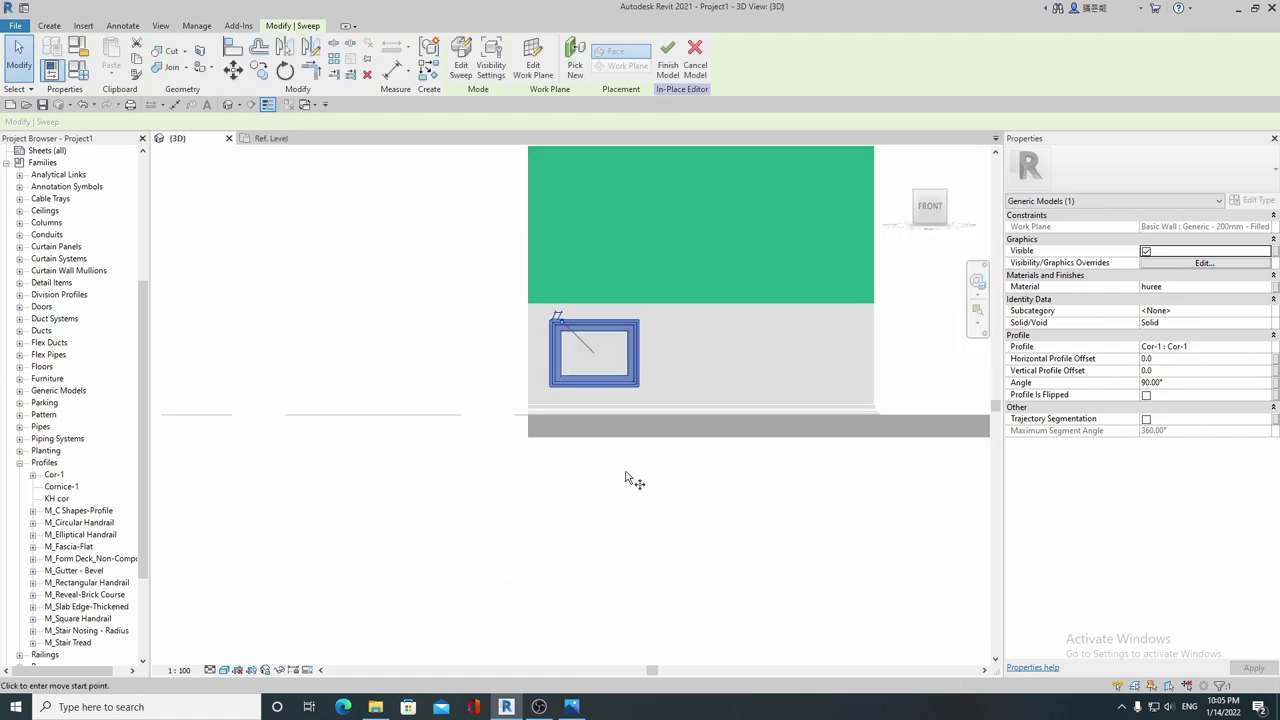
pyautogui.click(626, 480)
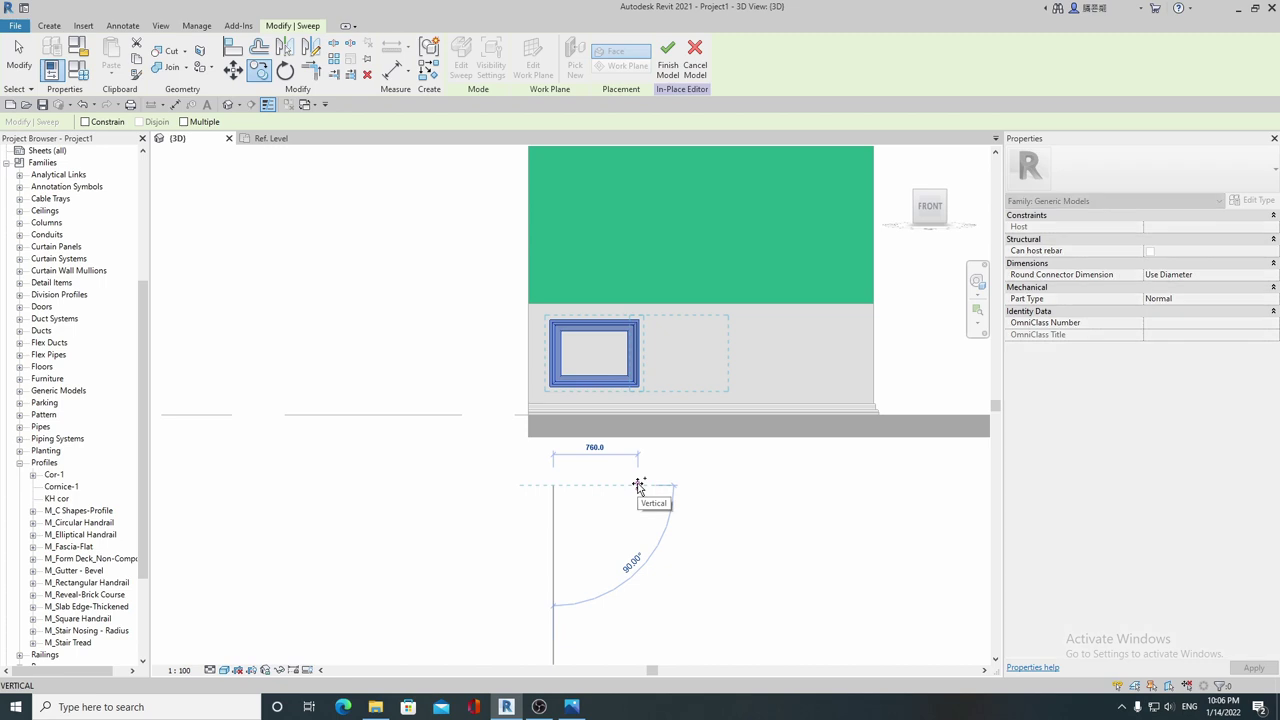
pyautogui.write('900')
pyautogui.click(637, 486)
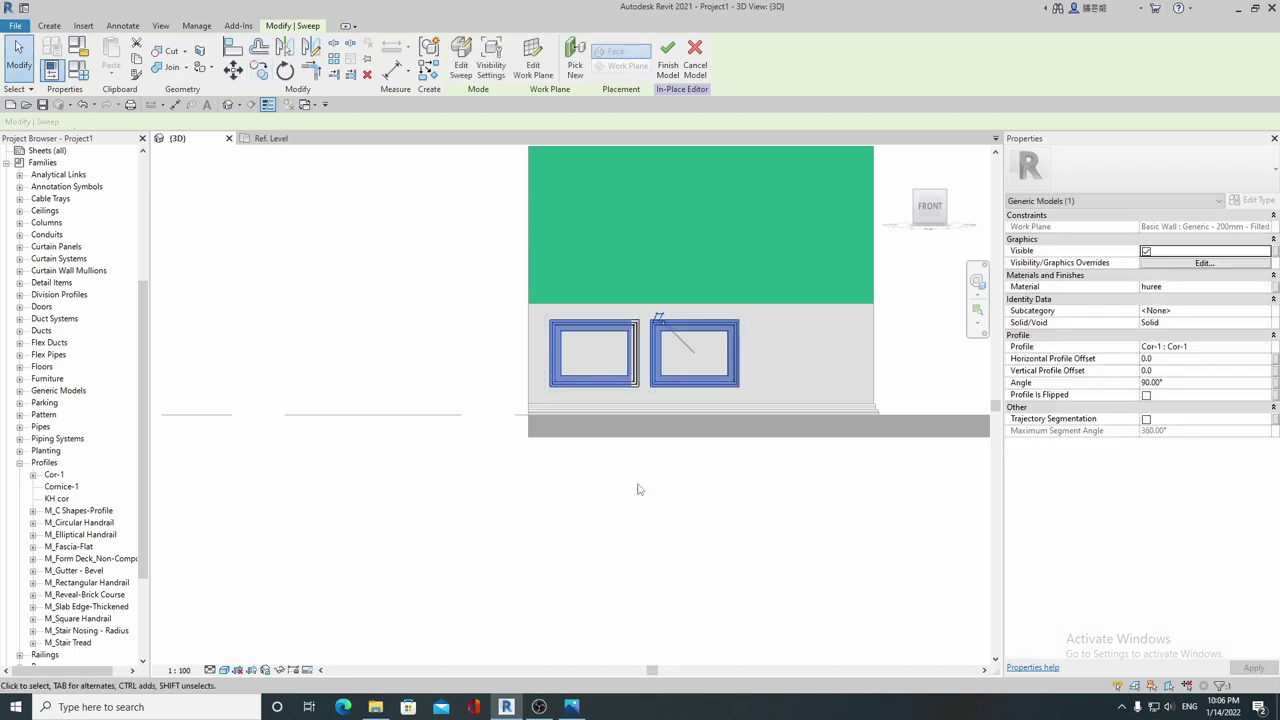
pyautogui.press('c')
pyautogui.press('o')
pyautogui.click(651, 481)
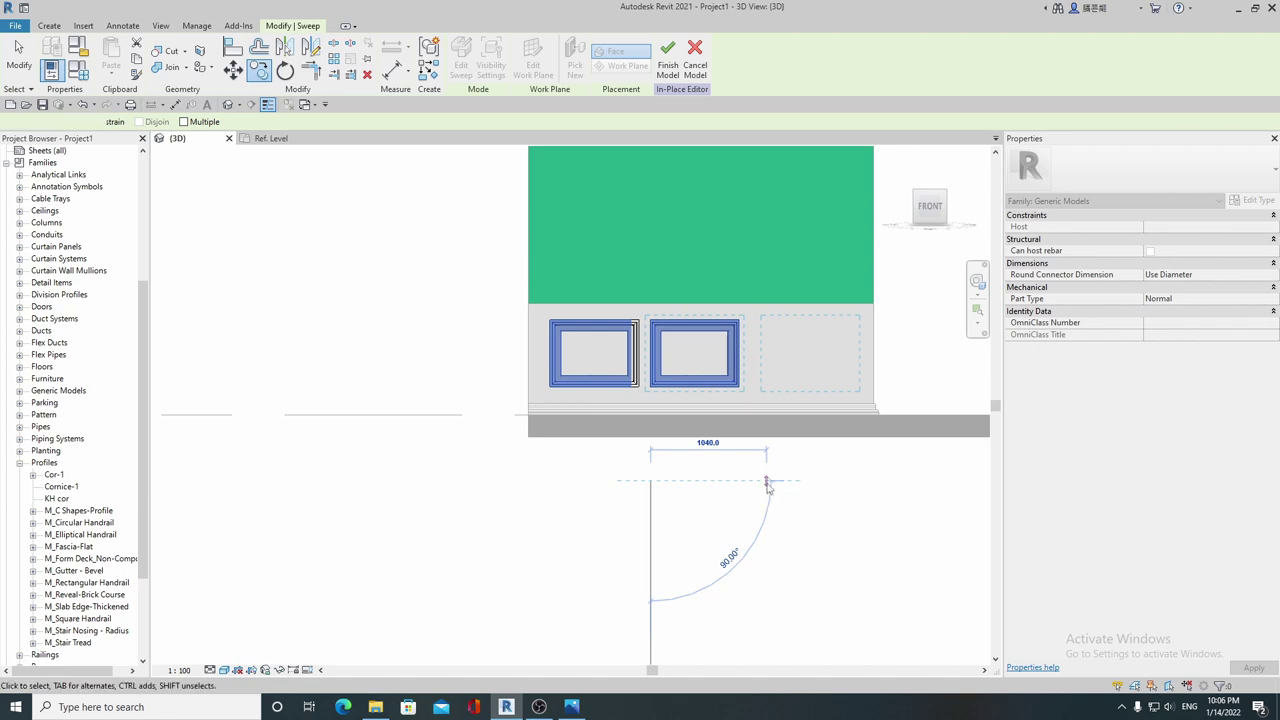
pyautogui.click(767, 484)
pyautogui.press('Escape')
pyautogui.scroll(1, 736, 421)
# Step: Copy the middle frame again to complete three frames along the lower wall
pyautogui.click(754, 381)
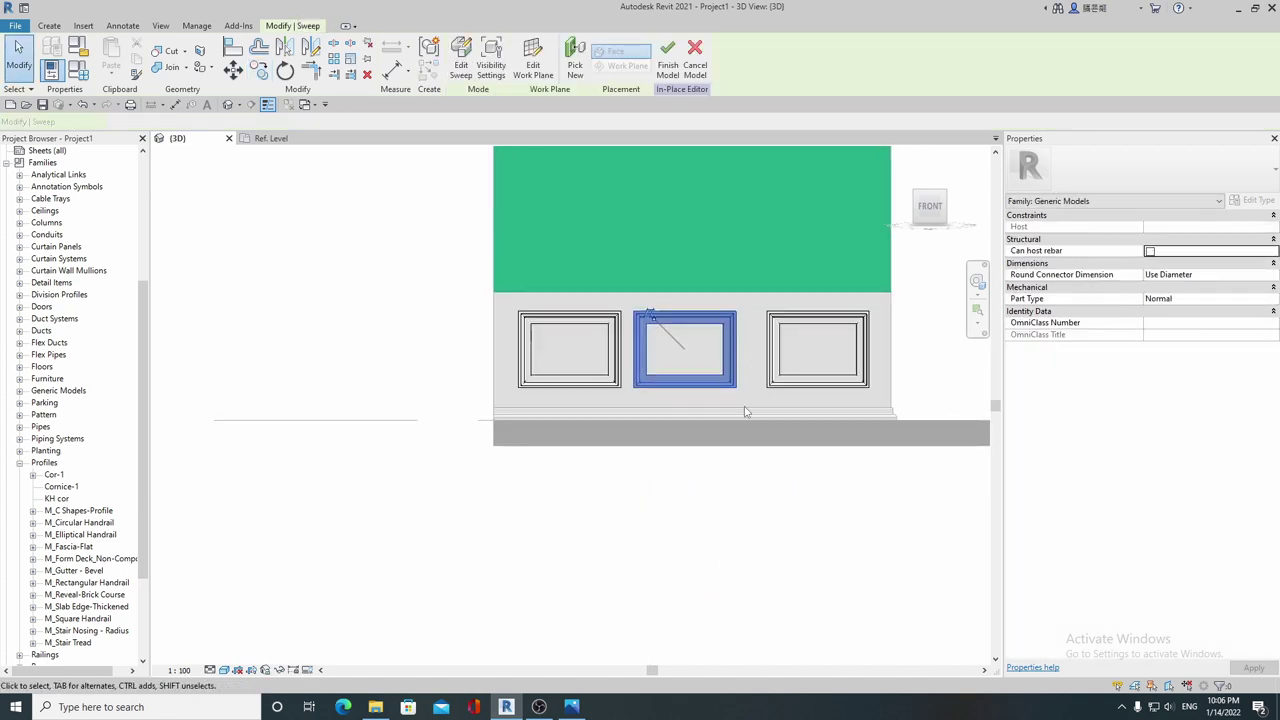
pyautogui.scroll(1, 709, 437)
pyautogui.press('c')
pyautogui.press('o')
pyautogui.click(676, 504)
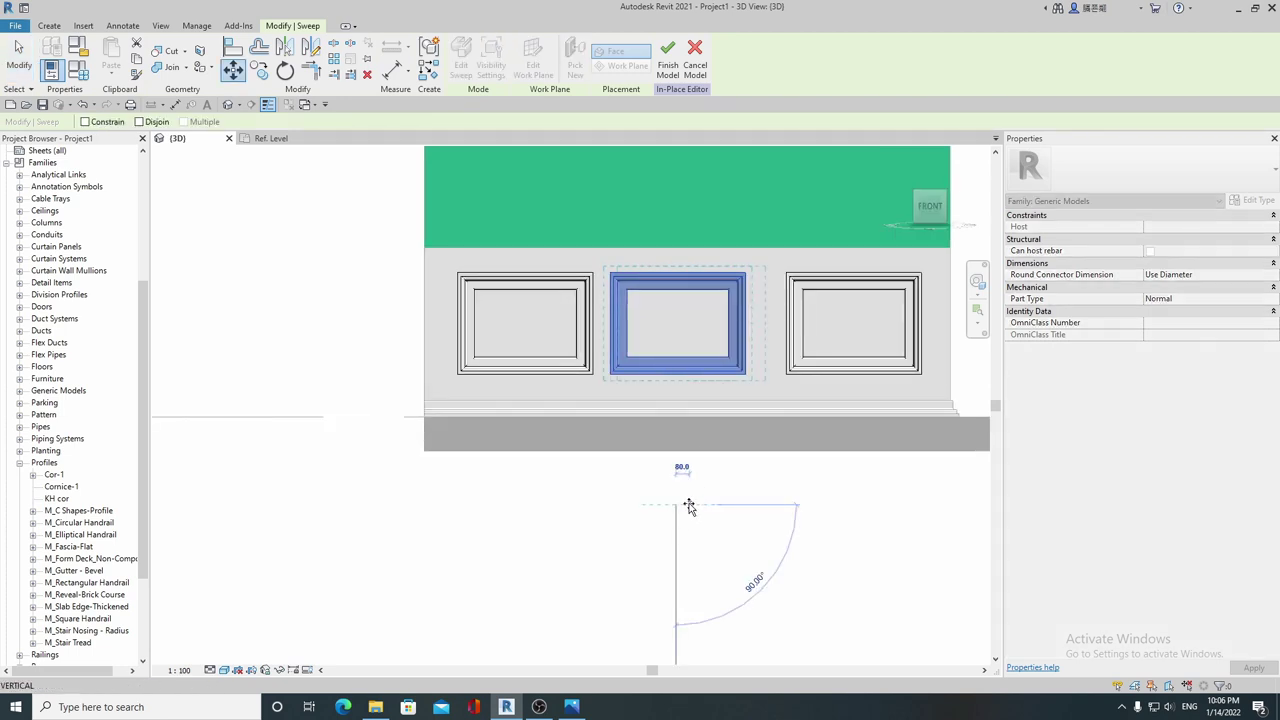
pyautogui.click(690, 505)
pyautogui.scroll(-2, 691, 491)
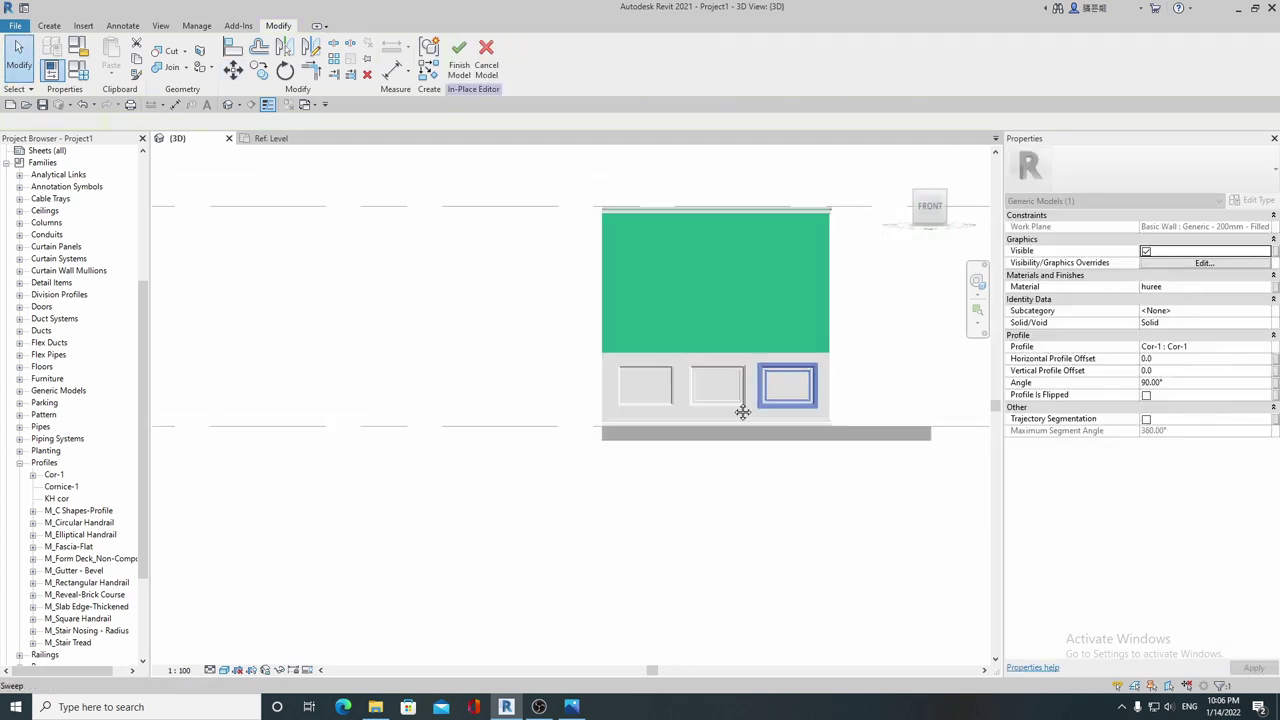
pyautogui.scroll(-2, 737, 408)
pyautogui.press('Escape')
pyautogui.moveTo(619, 453)
pyautogui.keyDown('shift'); pyautogui.mouseDown(button='middle')
pyautogui.moveTo(643, 420)
pyautogui.moveTo(630, 380)
pyautogui.moveTo(617, 437)
pyautogui.moveTo(680, 514)
pyautogui.mouseUp(button='middle'); pyautogui.keyUp('shift')
pyautogui.scroll(2, 614, 340)
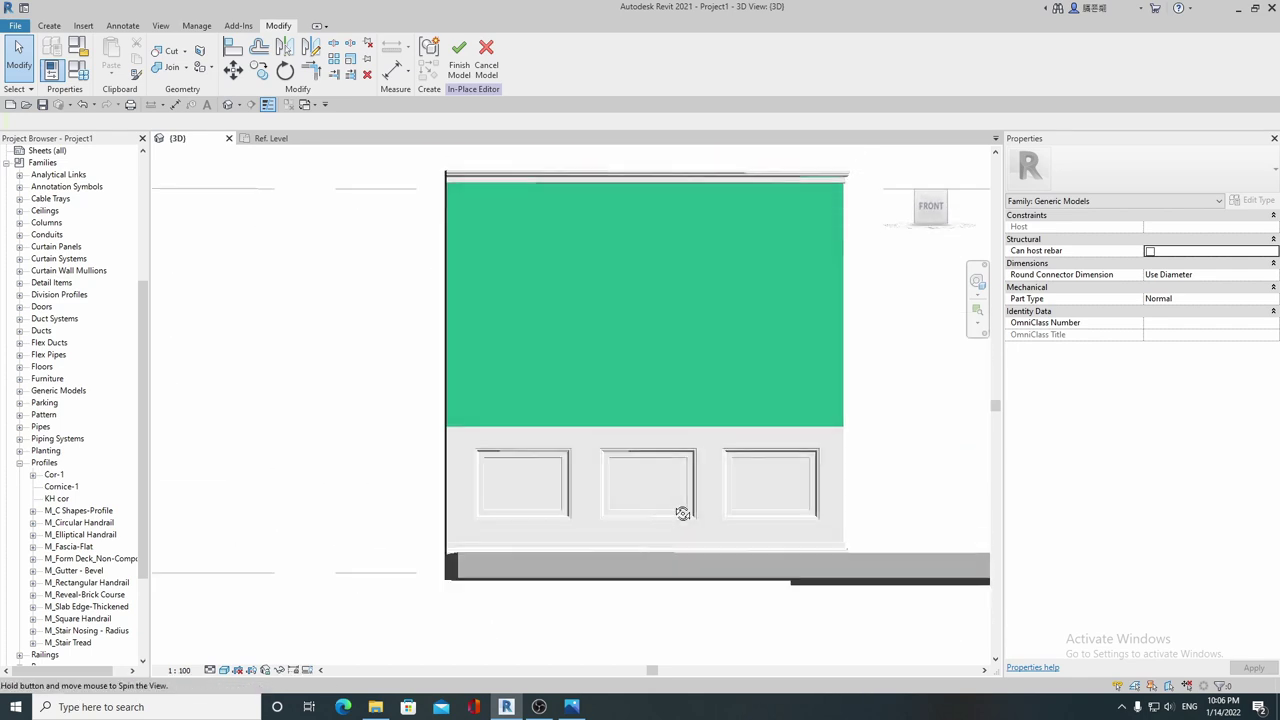
pyautogui.click(497, 483)
pyautogui.scroll(2, 500, 485)
pyautogui.keyDown('shift'); pyautogui.moveTo(563, 491); pyautogui.dragTo(587, 470, button='middle'); pyautogui.keyUp('shift')
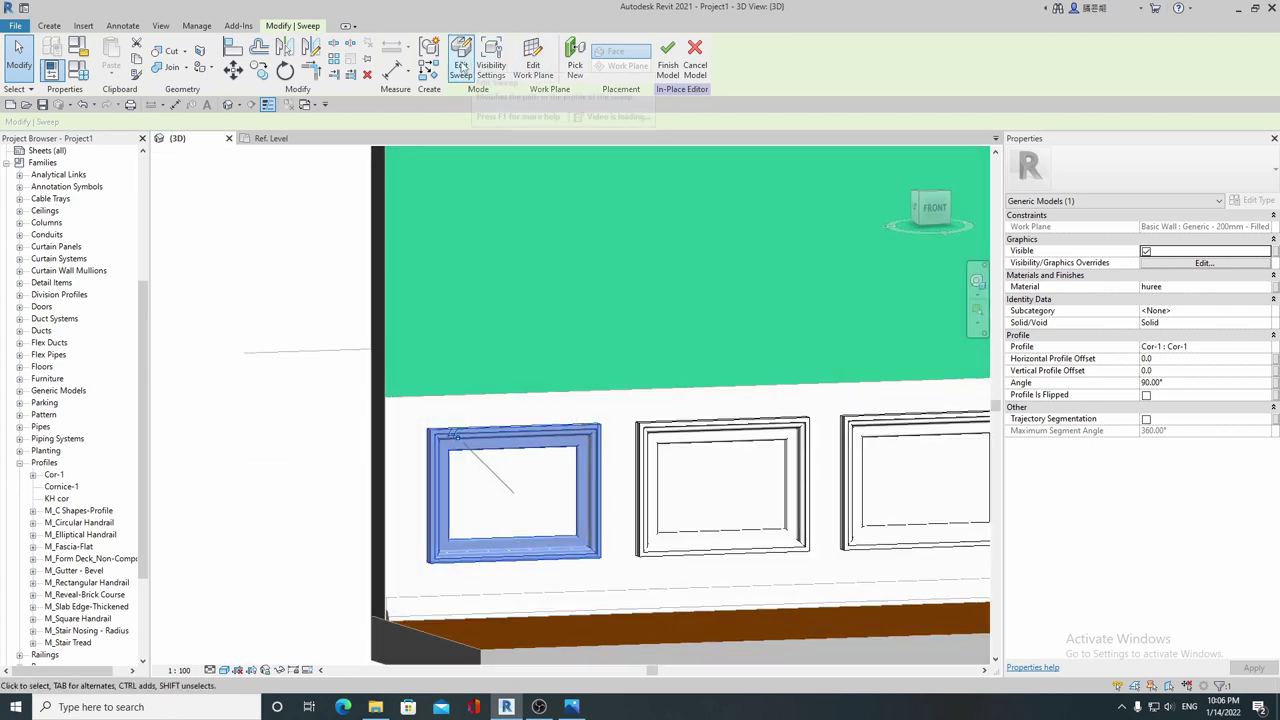
pyautogui.click(461, 58)
pyautogui.click(776, 58)
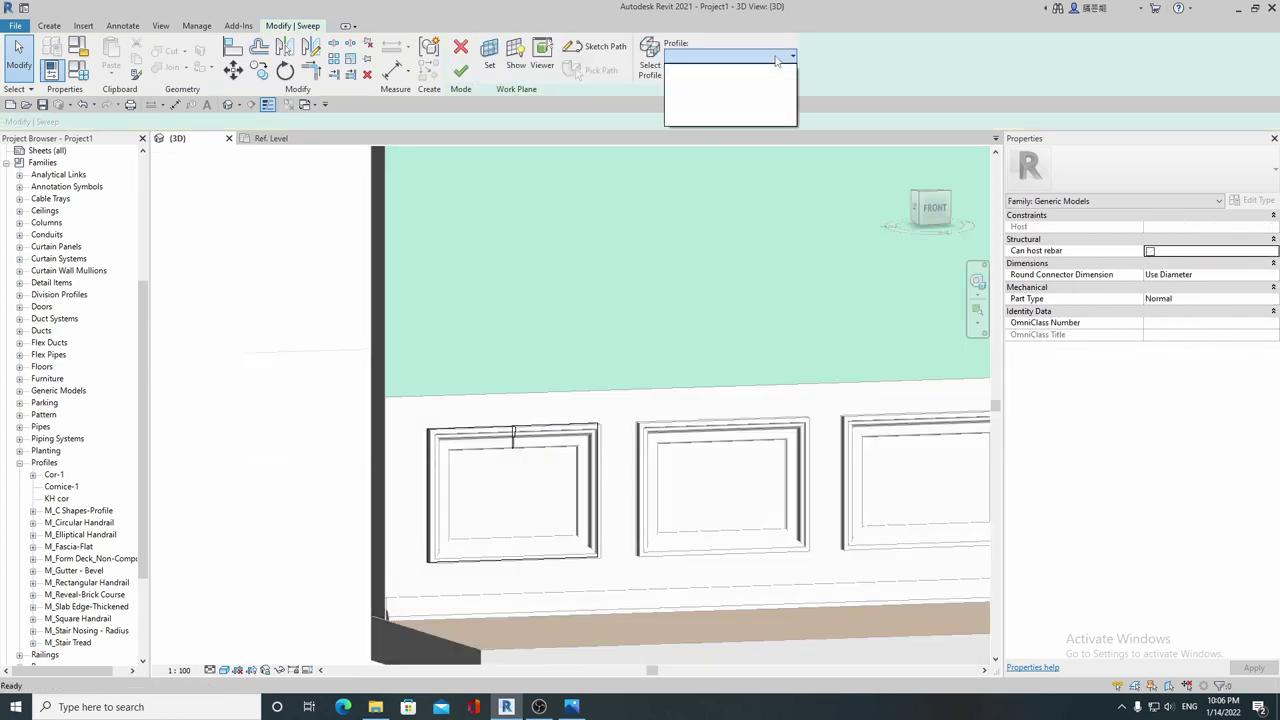
pyautogui.click(733, 176)
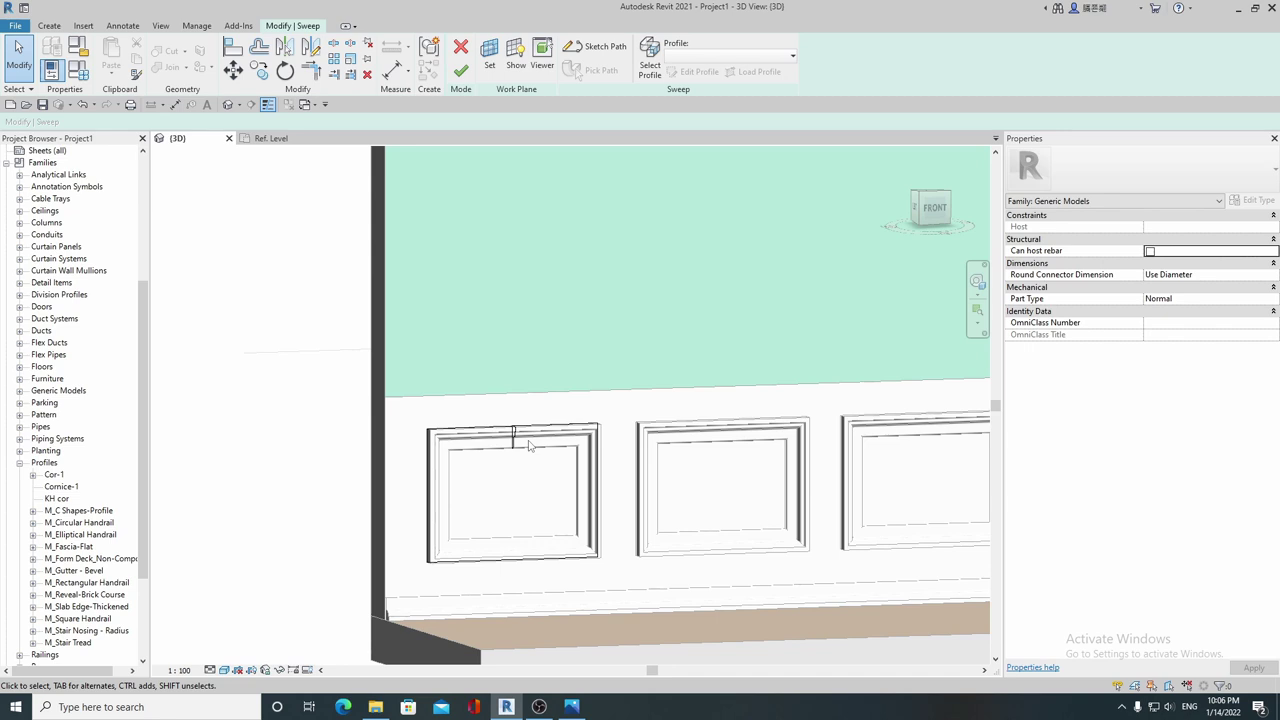
pyautogui.scroll(-1, 600, 372)
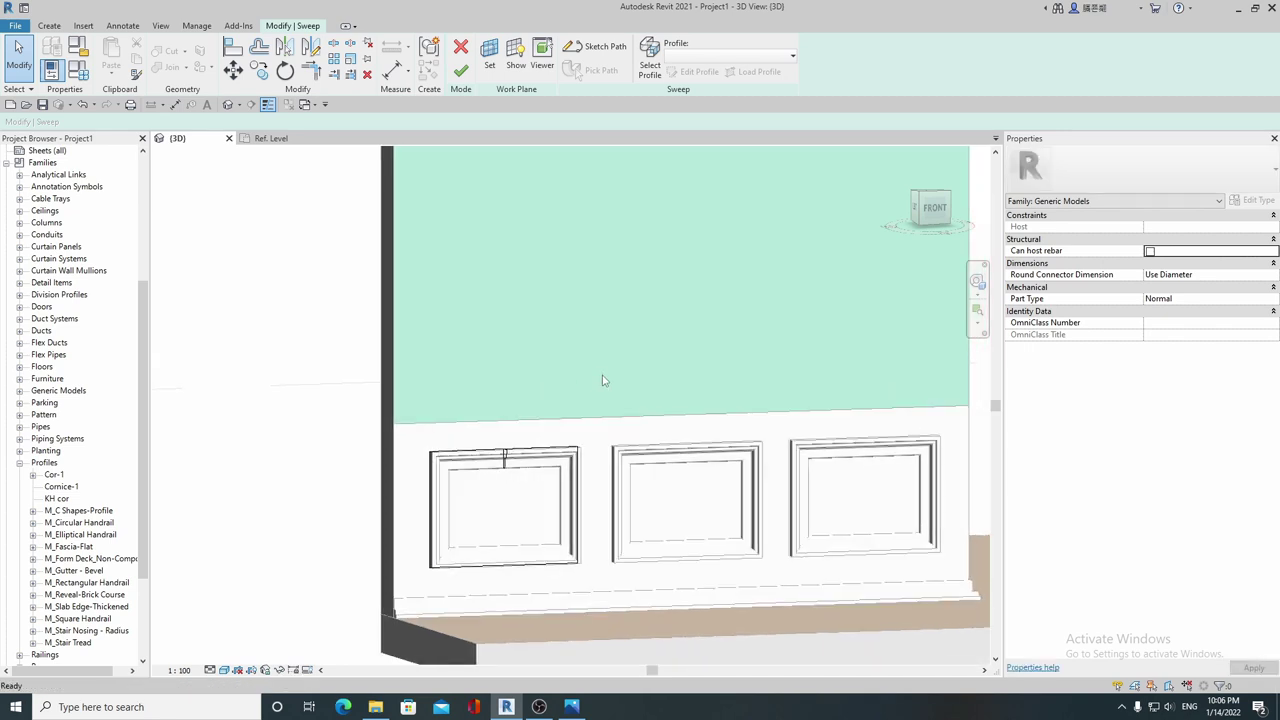
pyautogui.scroll(-2, 600, 378)
pyautogui.click(460, 70)
pyautogui.scroll(-1, 509, 283)
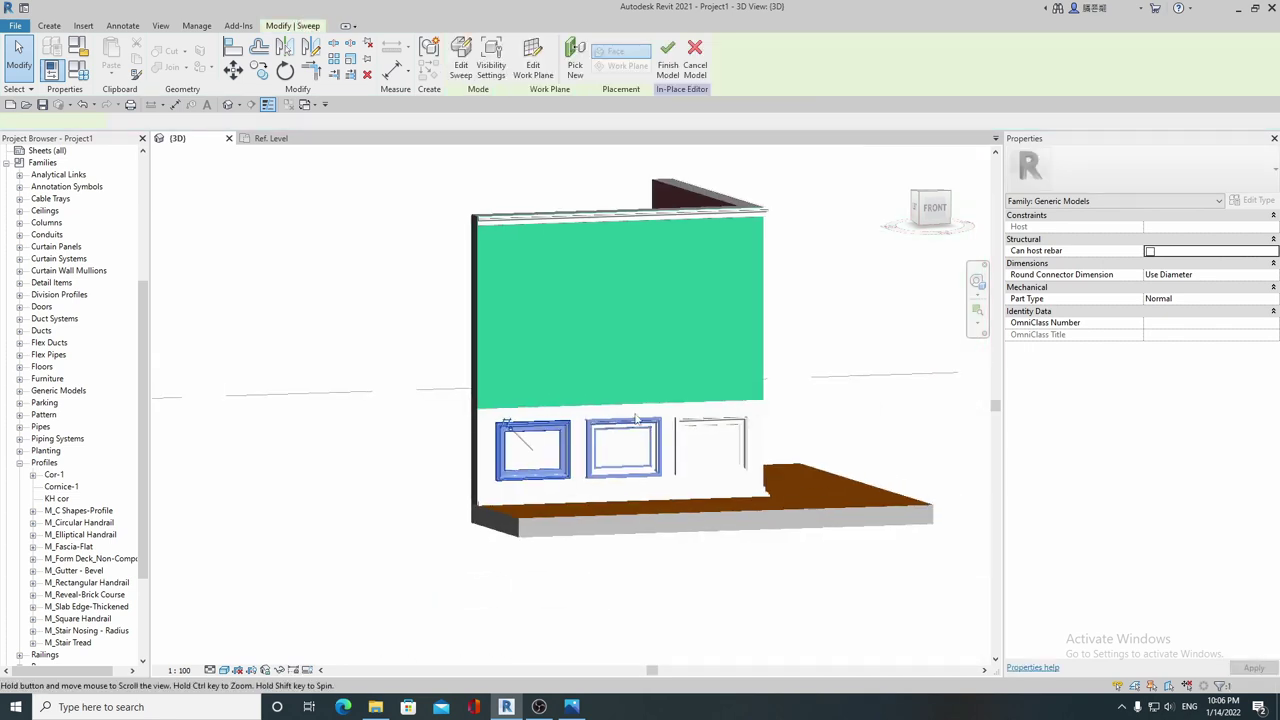
pyautogui.click(930, 208)
pyautogui.scroll(3, 612, 408)
# Step: Move the left frame up about 1760 onto the green upper wall
pyautogui.scroll(2, 600, 408)
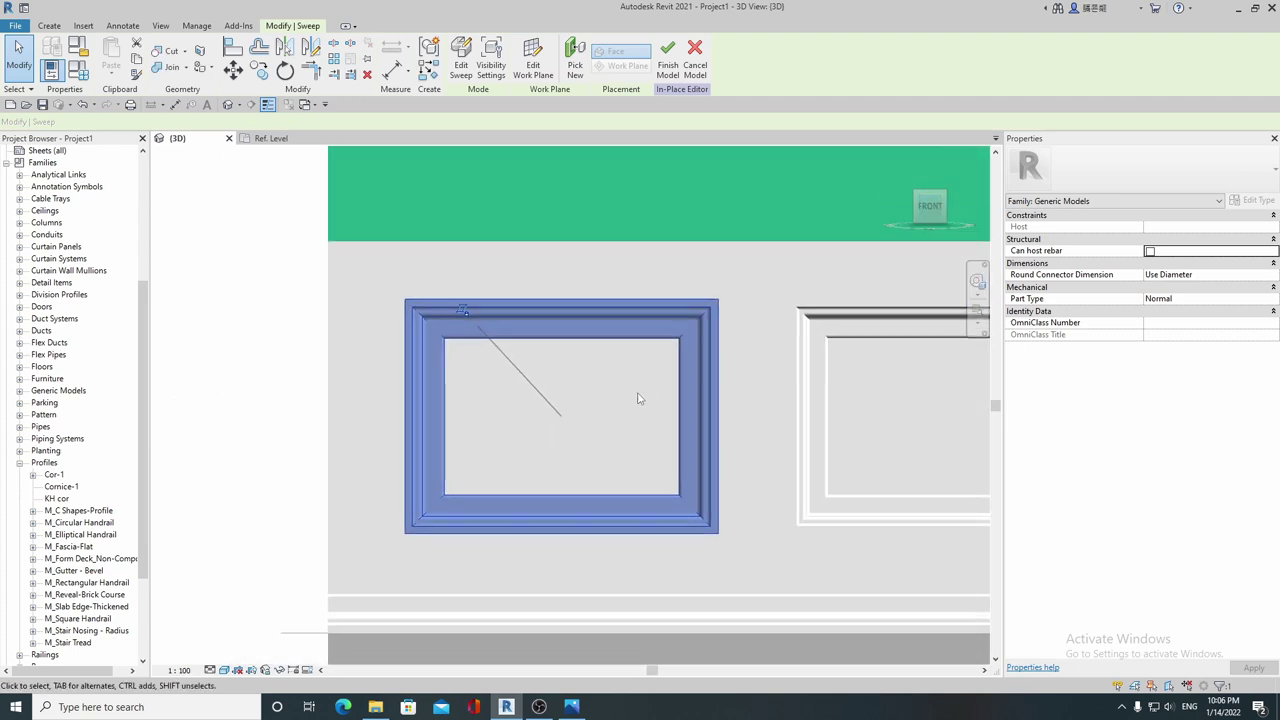
pyautogui.scroll(-2, 590, 408)
pyautogui.scroll(-2, 590, 408)
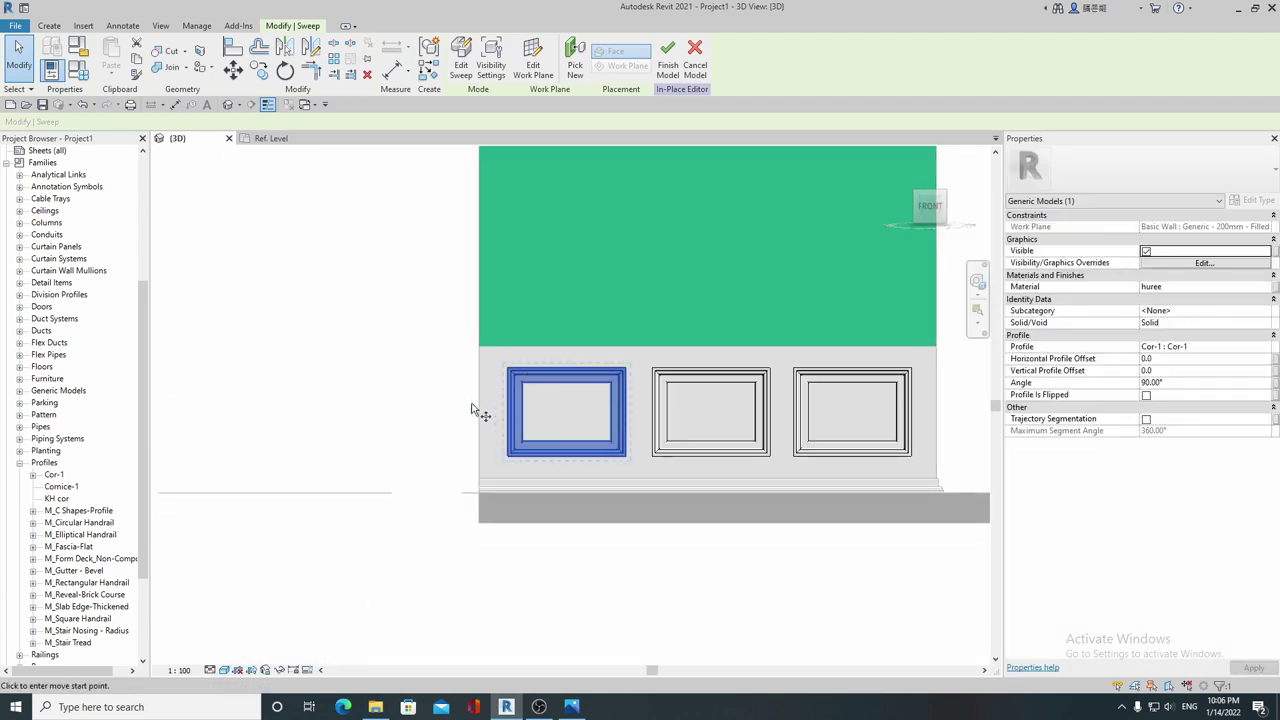
pyautogui.click(428, 420)
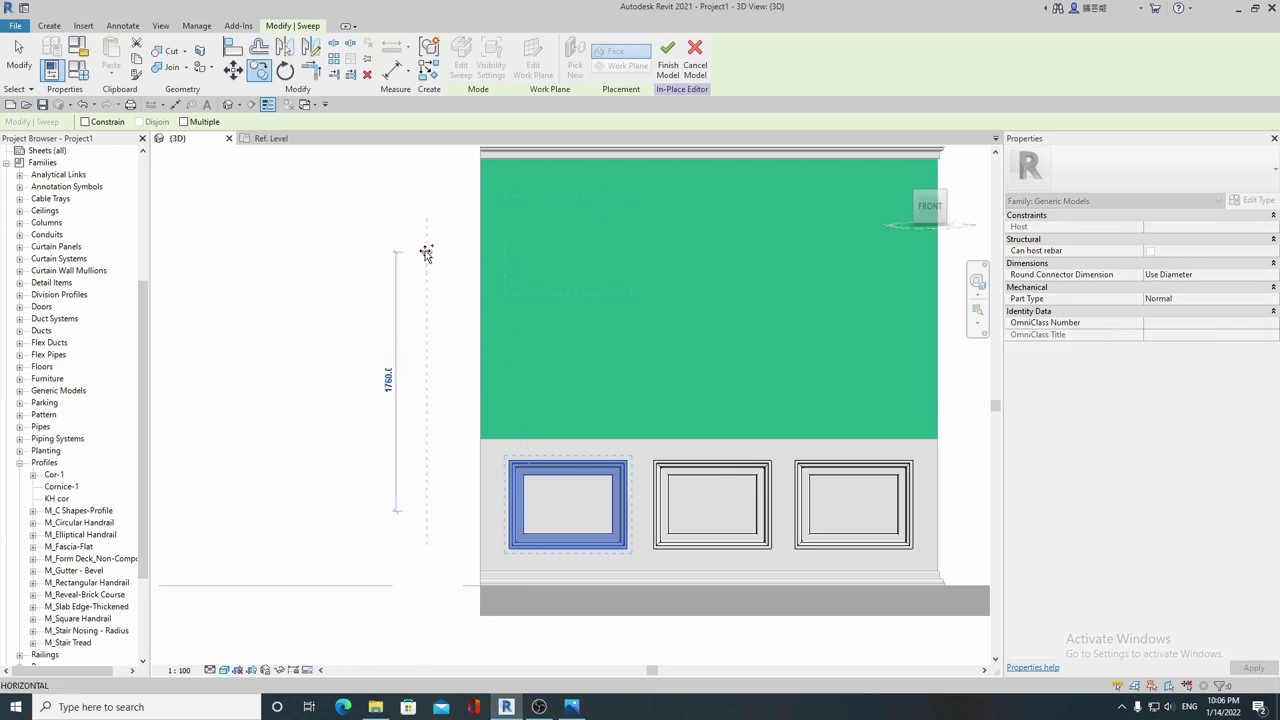
pyautogui.click(427, 246)
pyautogui.press('Escape')
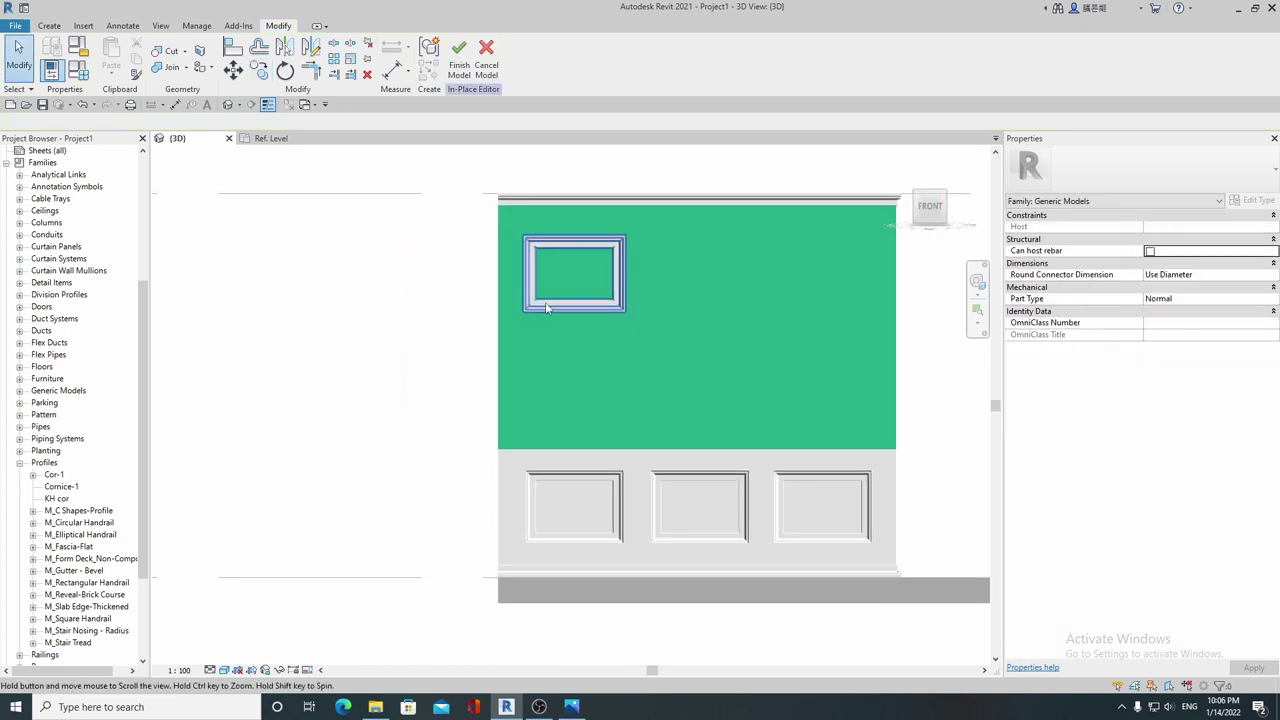
pyautogui.moveTo(570, 275)
pyautogui.keyDown('shift'); pyautogui.mouseDown(button='middle')
pyautogui.moveTo(703, 431)
pyautogui.moveTo(594, 314)
pyautogui.mouseUp(button='middle'); pyautogui.keyUp('shift')
# Step: Drag the bottom edge of the upper frame's sweep path down into a tall panel
pyautogui.click(577, 240)
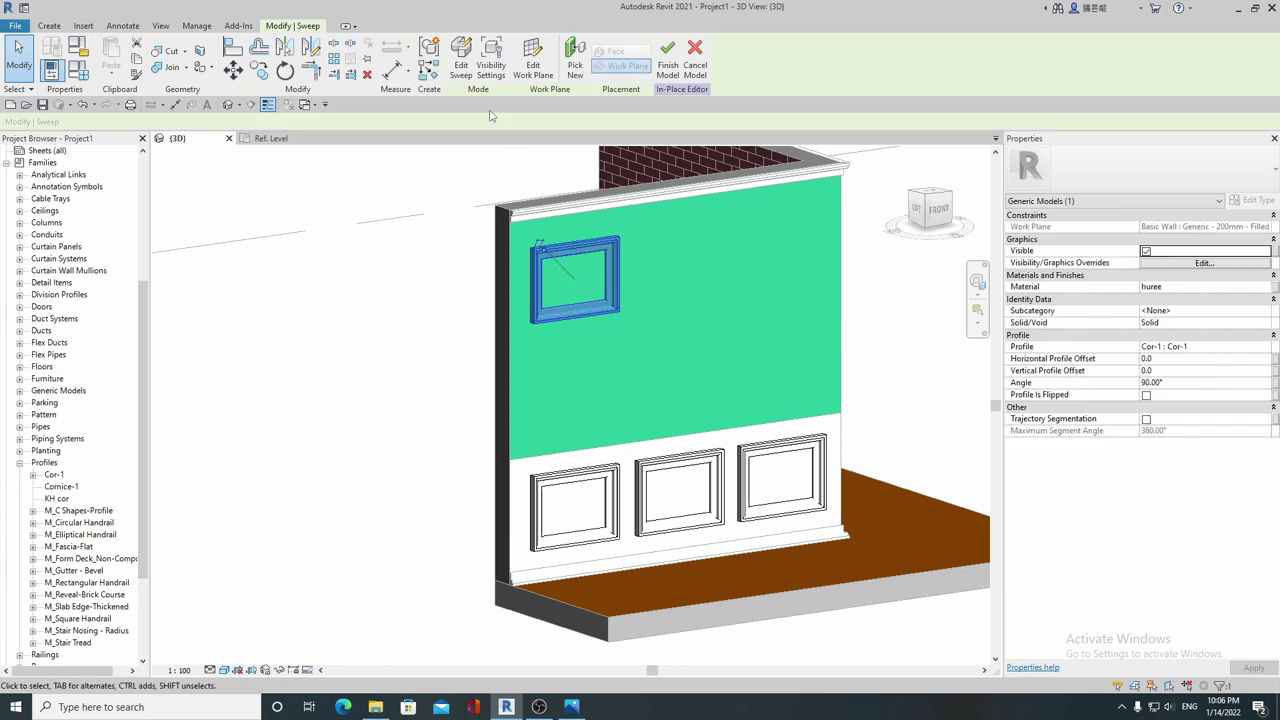
pyautogui.click(461, 68)
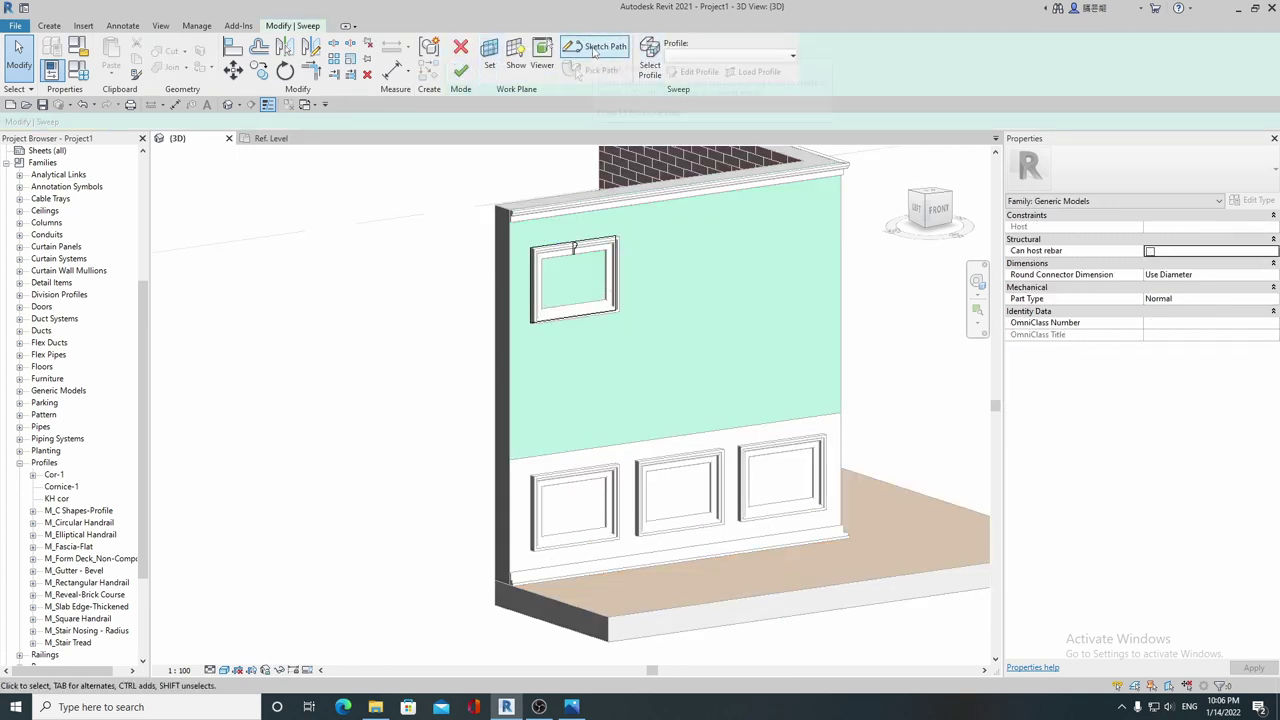
pyautogui.click(594, 49)
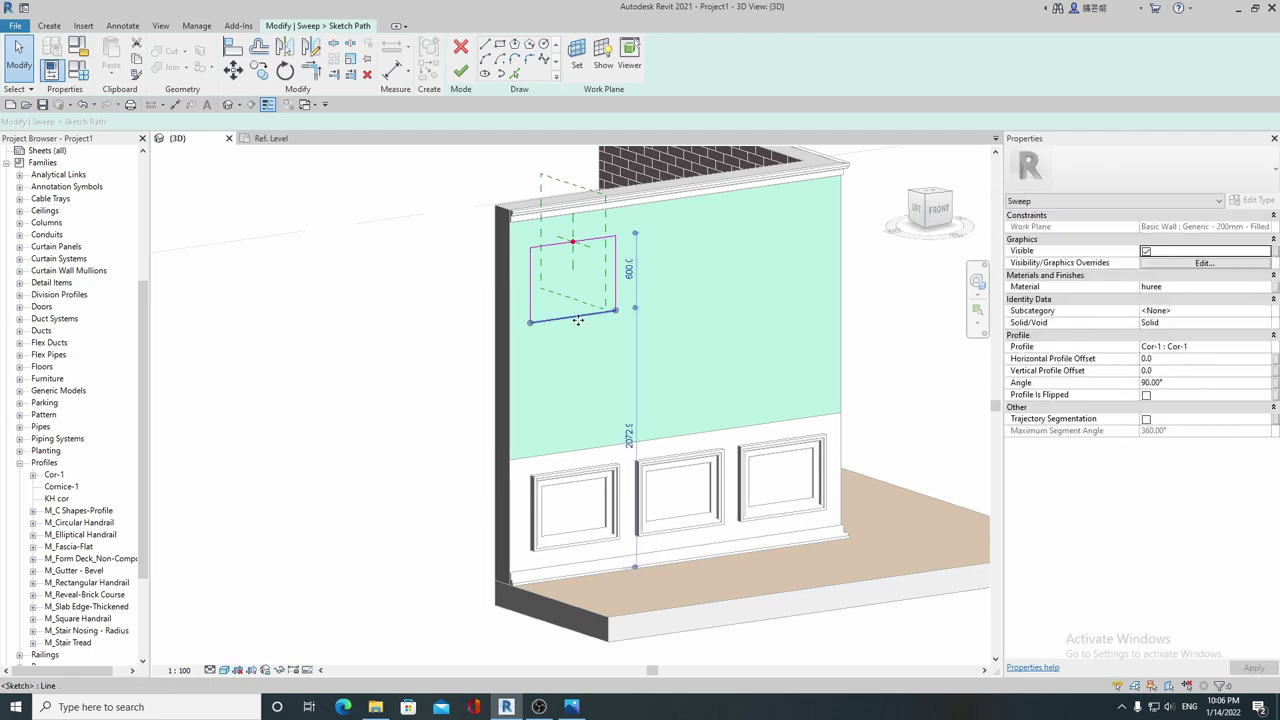
pyautogui.moveTo(578, 320); pyautogui.dragTo(580, 418)
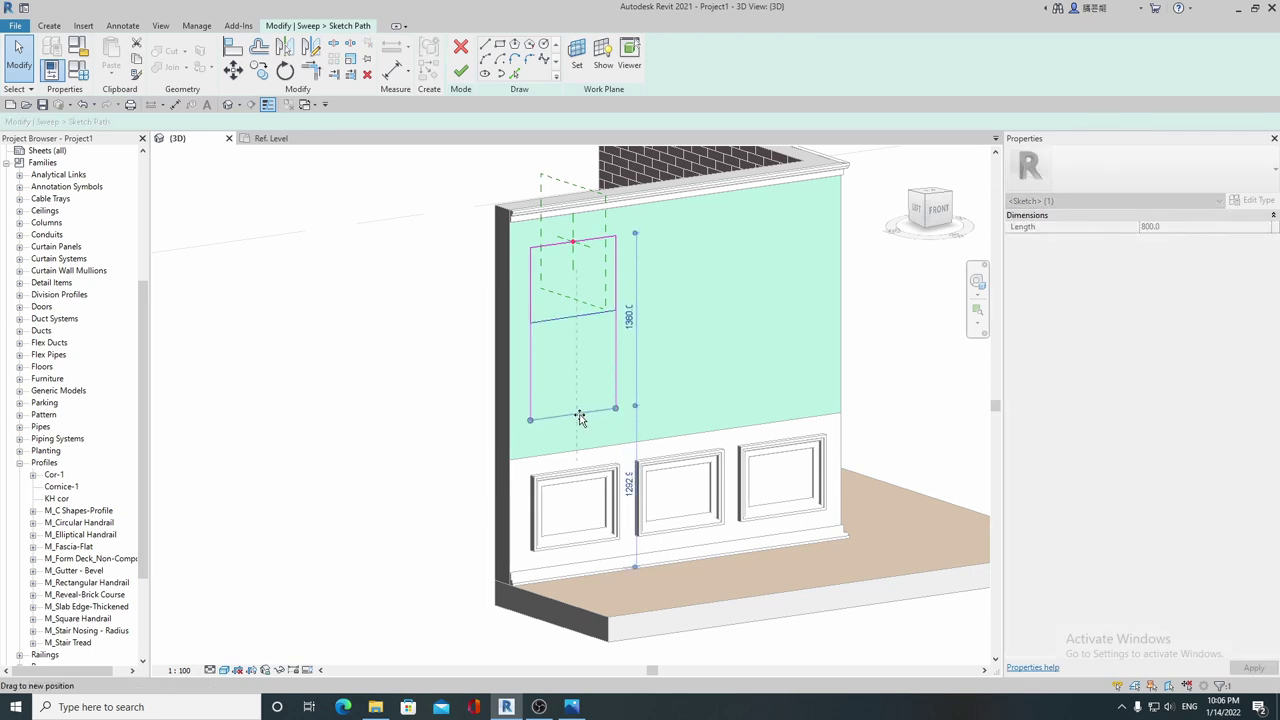
pyautogui.moveTo(580, 424); pyautogui.dragTo(582, 430)
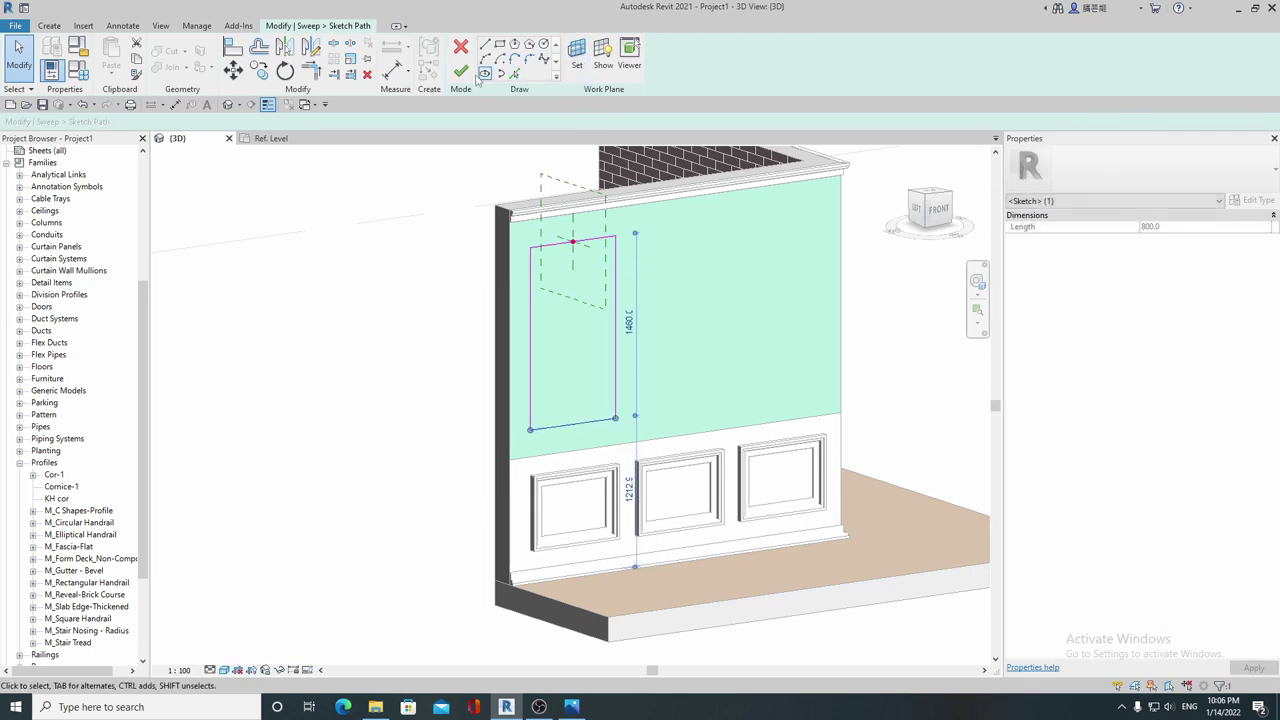
pyautogui.click(464, 78)
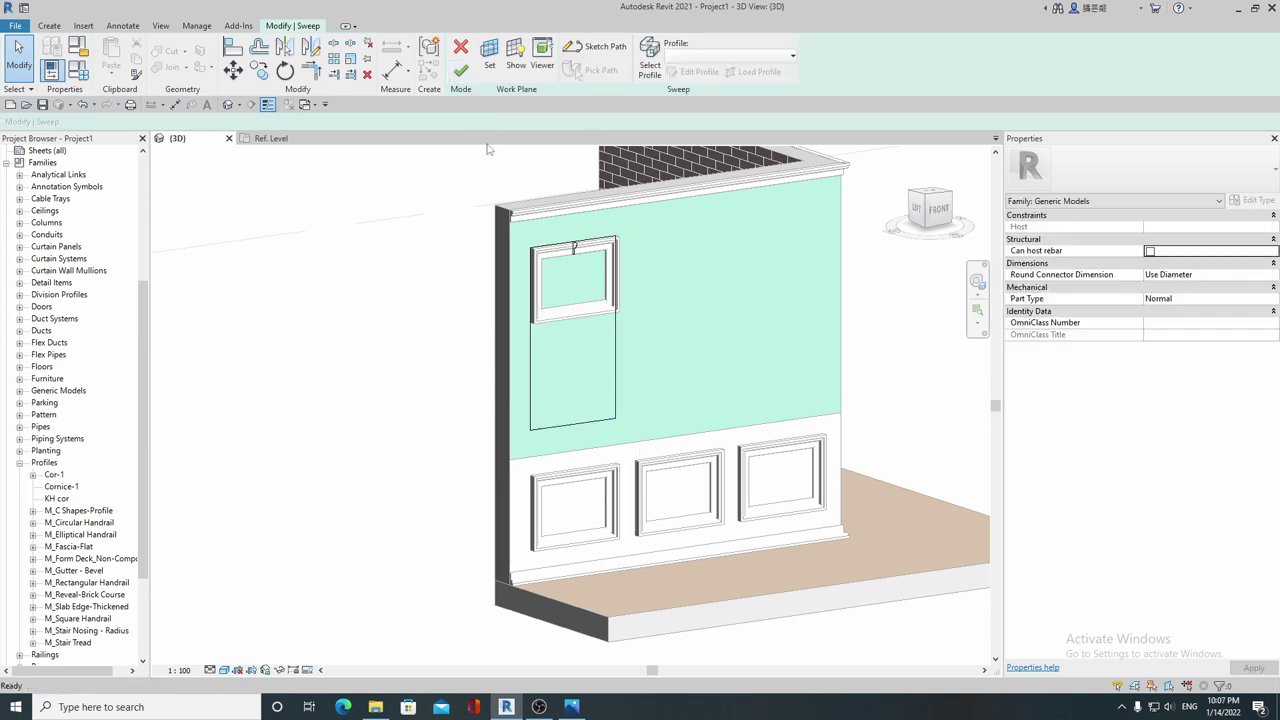
pyautogui.click(461, 72)
# Step: In the front view, copy the tall frame to sit beside the first
pyautogui.keyDown('shift'); pyautogui.moveTo(675, 390); pyautogui.dragTo(688, 365, button='middle'); pyautogui.keyUp('shift')
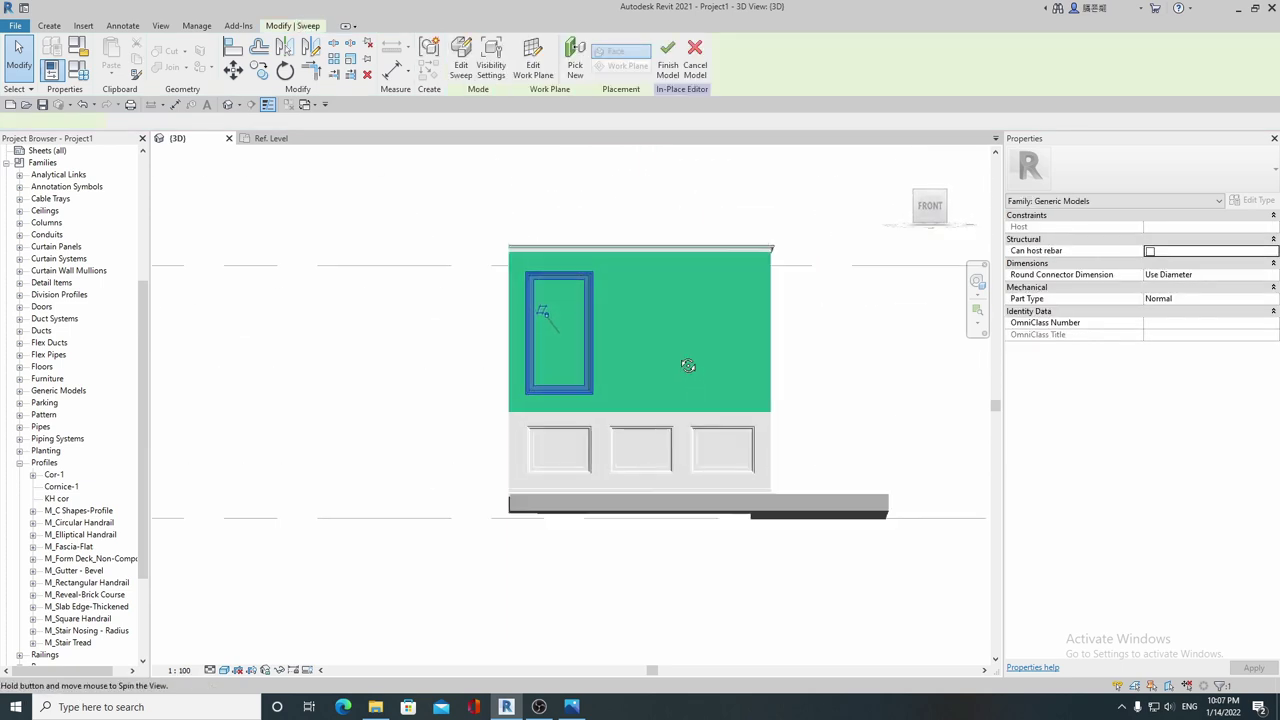
pyautogui.scroll(2, 605, 404)
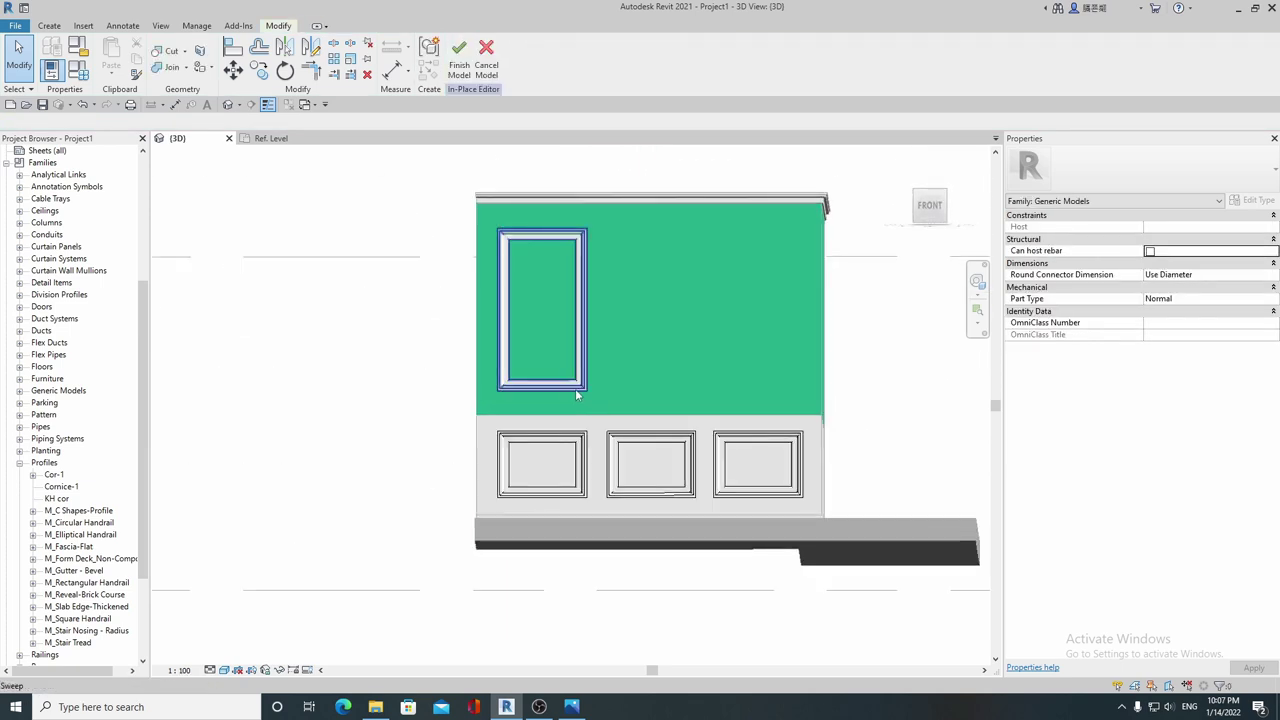
pyautogui.click(928, 212)
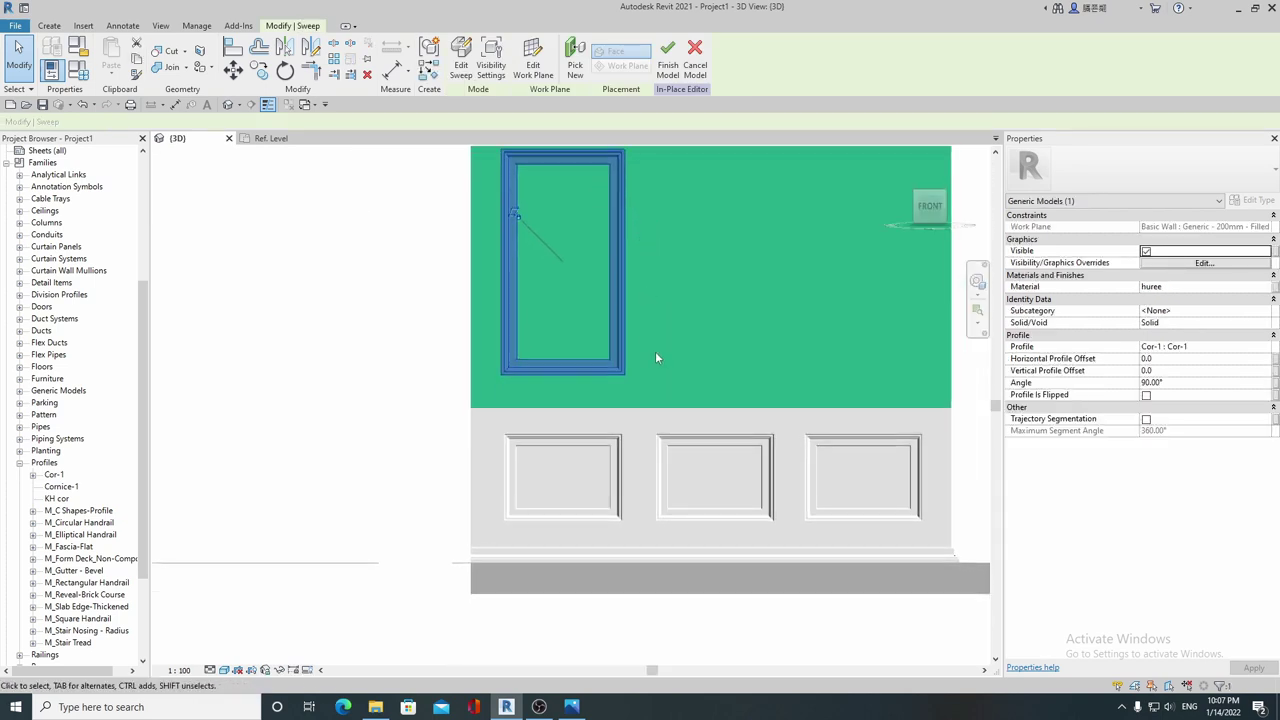
pyautogui.scroll(1, 492, 418)
pyautogui.press('c')
pyautogui.press('c')
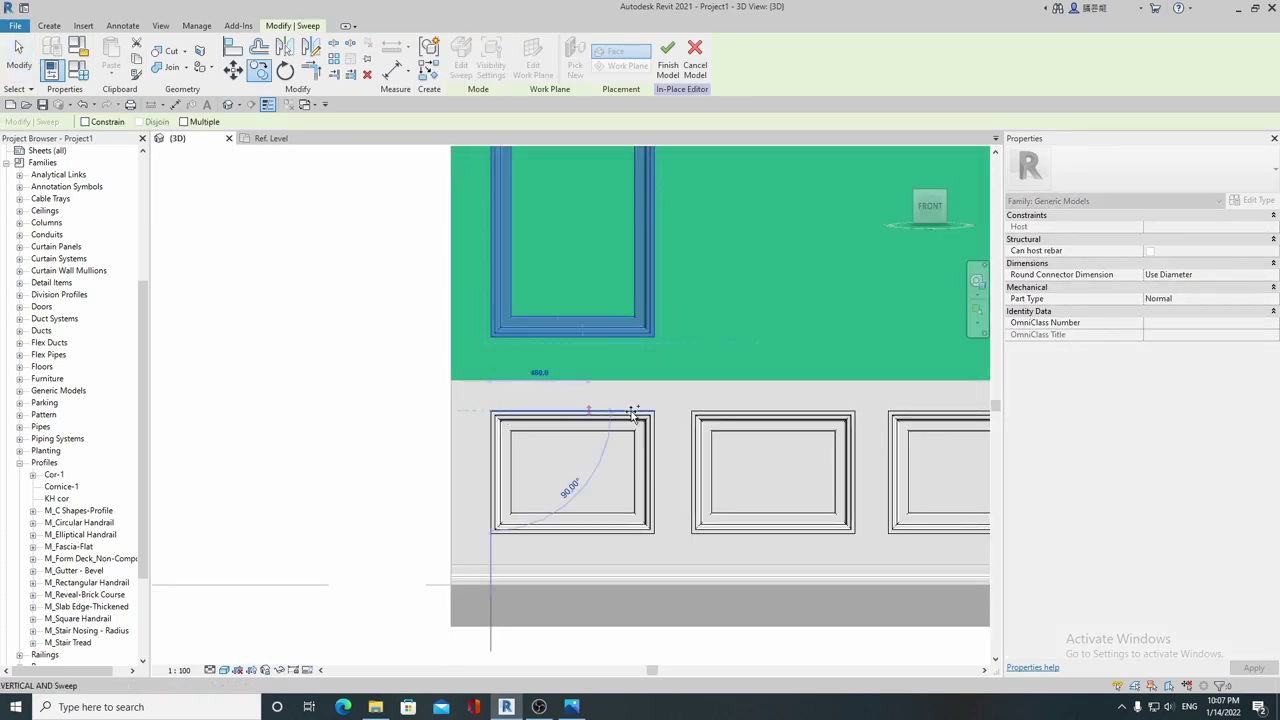
pyautogui.click(692, 411)
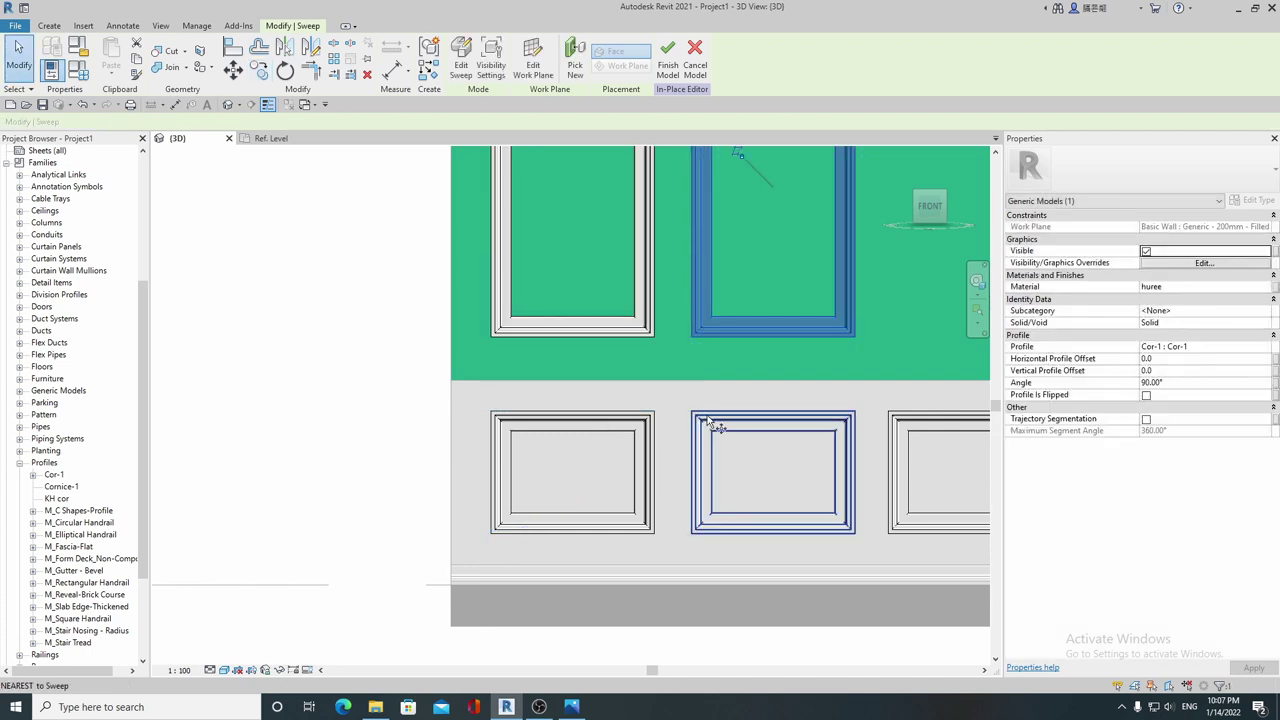
# Step: Copy a third tall frame further to the right, completing the row
pyautogui.press('c')
pyautogui.press('c')
pyautogui.click(691, 411)
pyautogui.click(888, 411)
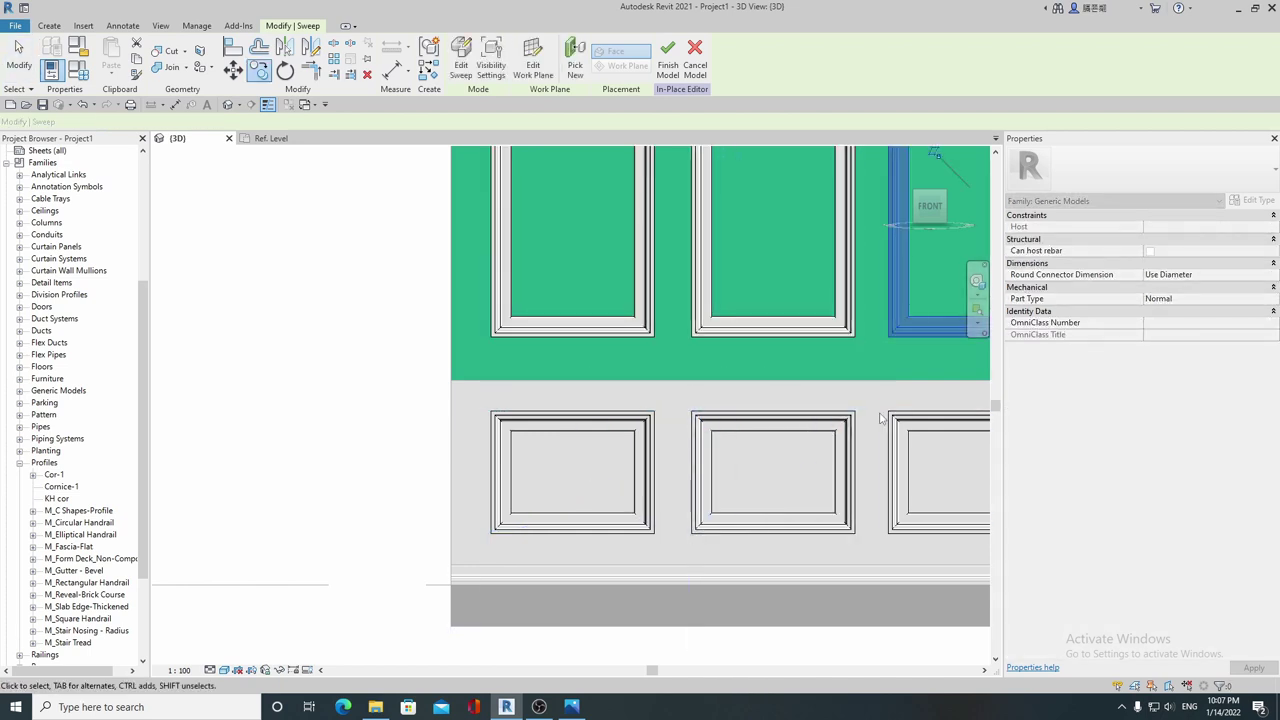
pyautogui.press('Escape')
pyautogui.scroll(-3, 720, 479)
pyautogui.scroll(-2, 720, 479)
pyautogui.keyDown('shift'); pyautogui.moveTo(720, 479); pyautogui.dragTo(729, 452, button='middle'); pyautogui.keyUp('shift')
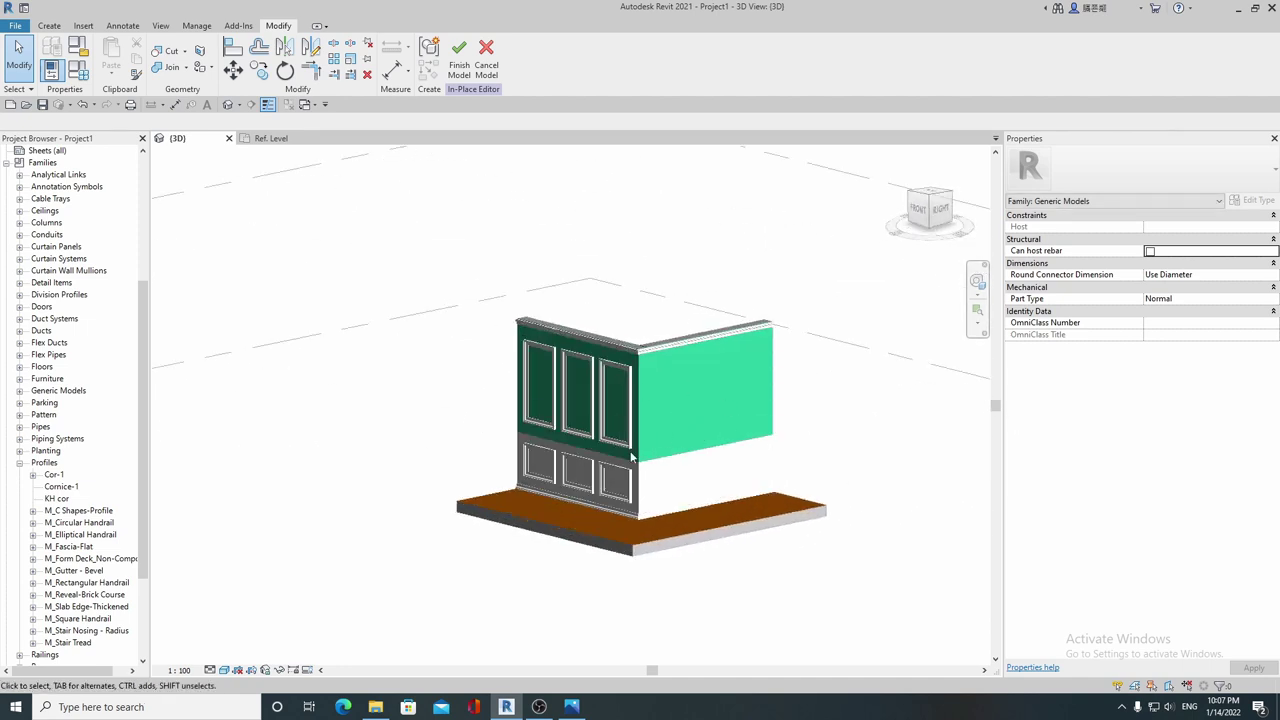
# Step: Finish the panelled in-place model with its six Cor-1 mouldings
pyautogui.click(460, 58)
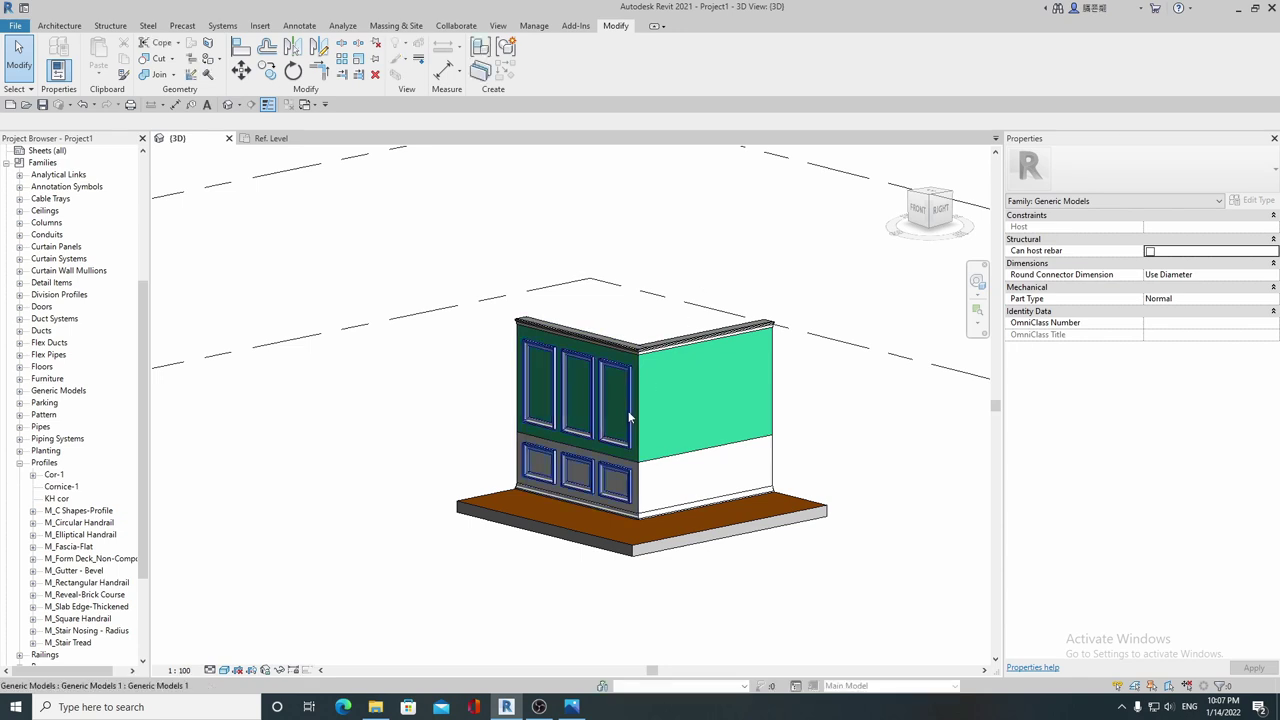
pyautogui.moveTo(626, 414)
pyautogui.keyDown('shift'); pyautogui.mouseDown(button='middle')
pyautogui.moveTo(545, 374)
pyautogui.moveTo(590, 382)
pyautogui.mouseUp(button='middle'); pyautogui.keyUp('shift')
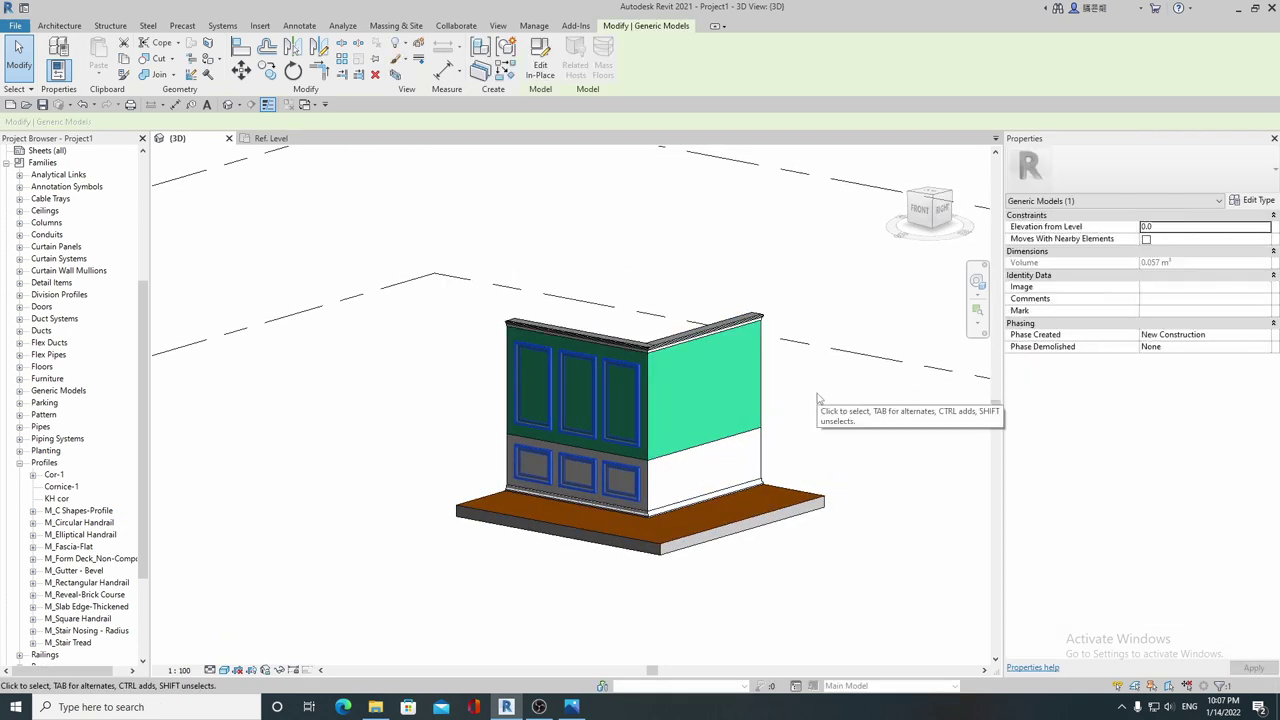
pyautogui.click(818, 398)
pyautogui.scroll(1, 815, 405)
pyautogui.scroll(1, 815, 410)
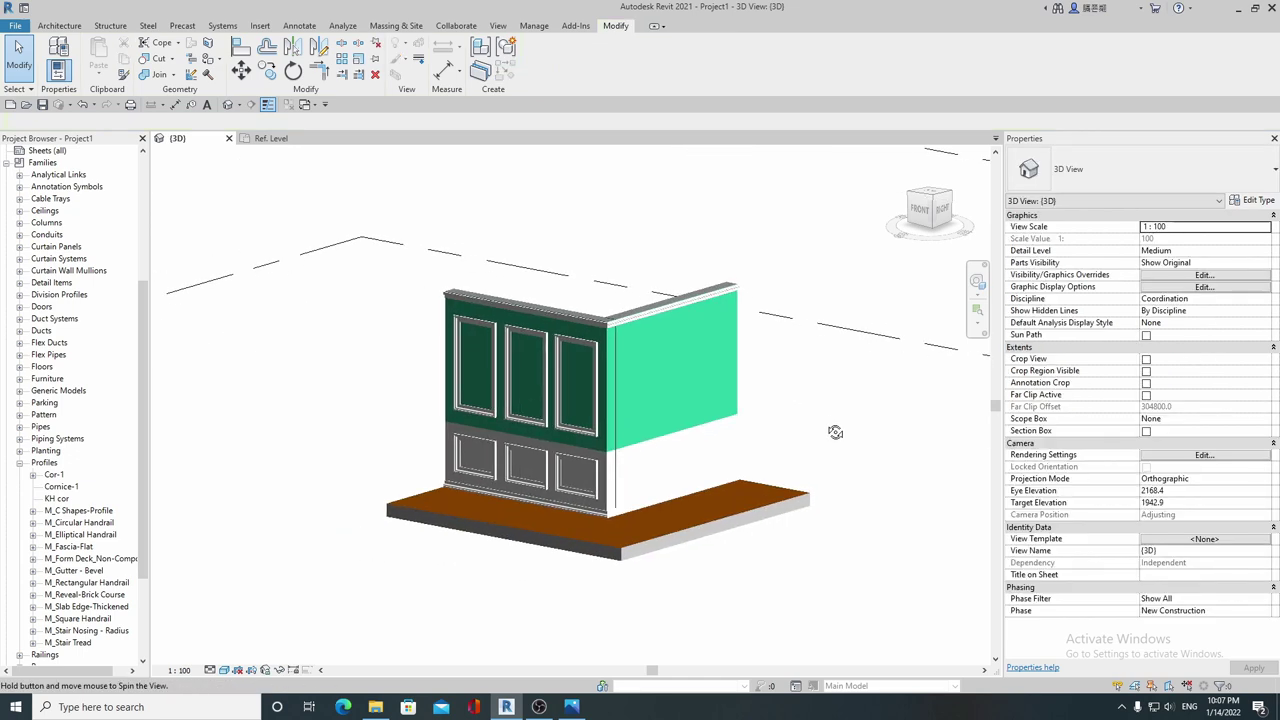
pyautogui.scroll(1, 808, 420)
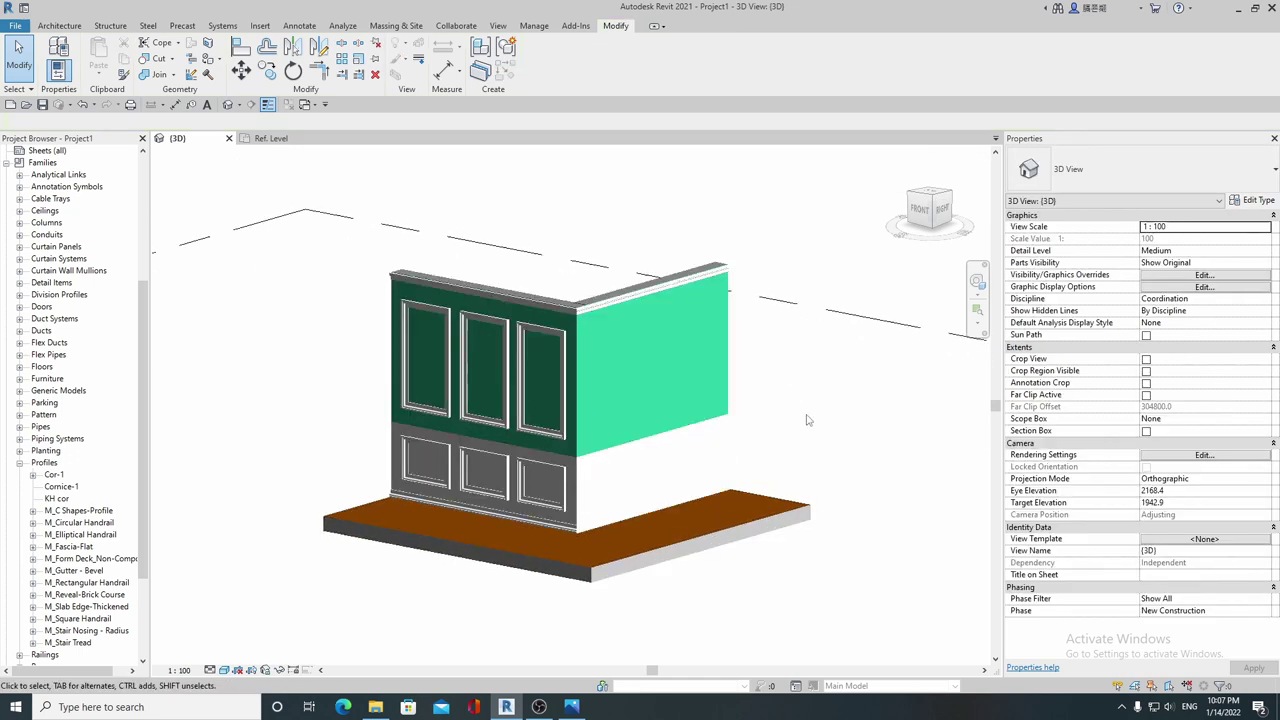
# Step: Set the view to the ViewCube RIGHT face and zoom onto the green wall
pyautogui.click(941, 213)
pyautogui.scroll(2, 610, 392)
pyautogui.moveTo(615, 394); pyautogui.dragTo(642, 411, button='middle')
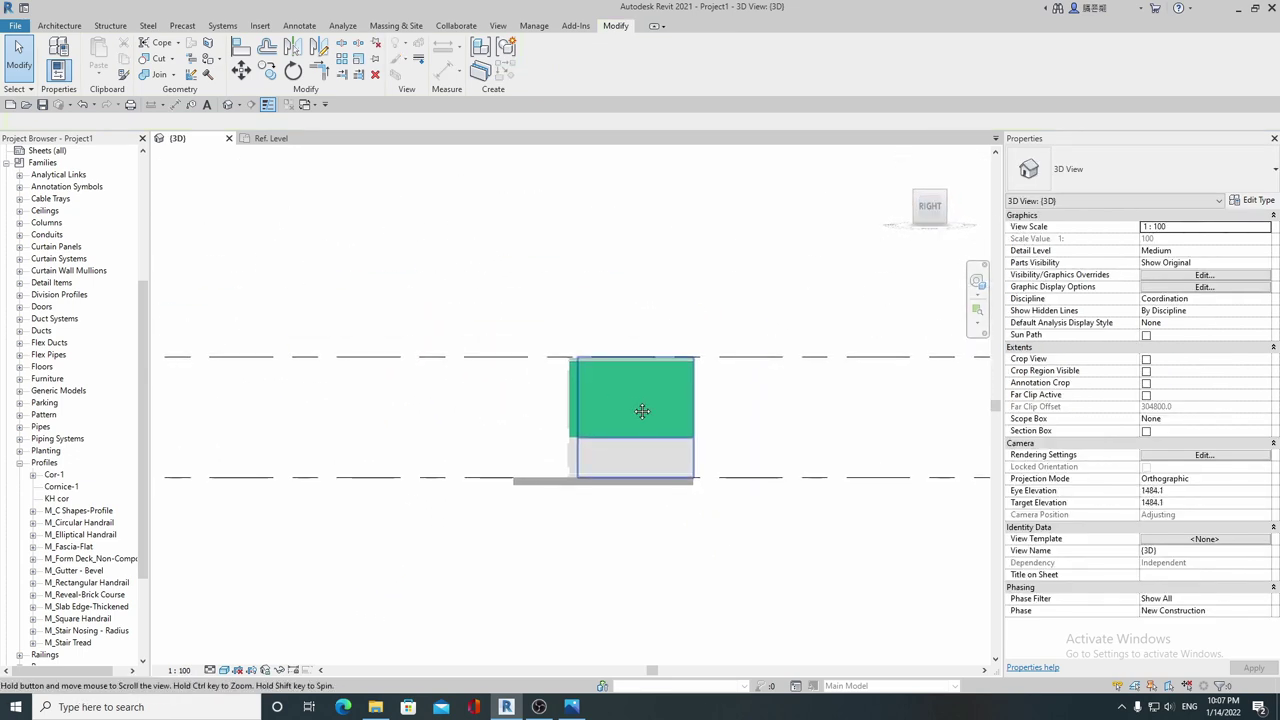
pyautogui.scroll(1, 588, 442)
pyautogui.scroll(1, 592, 440)
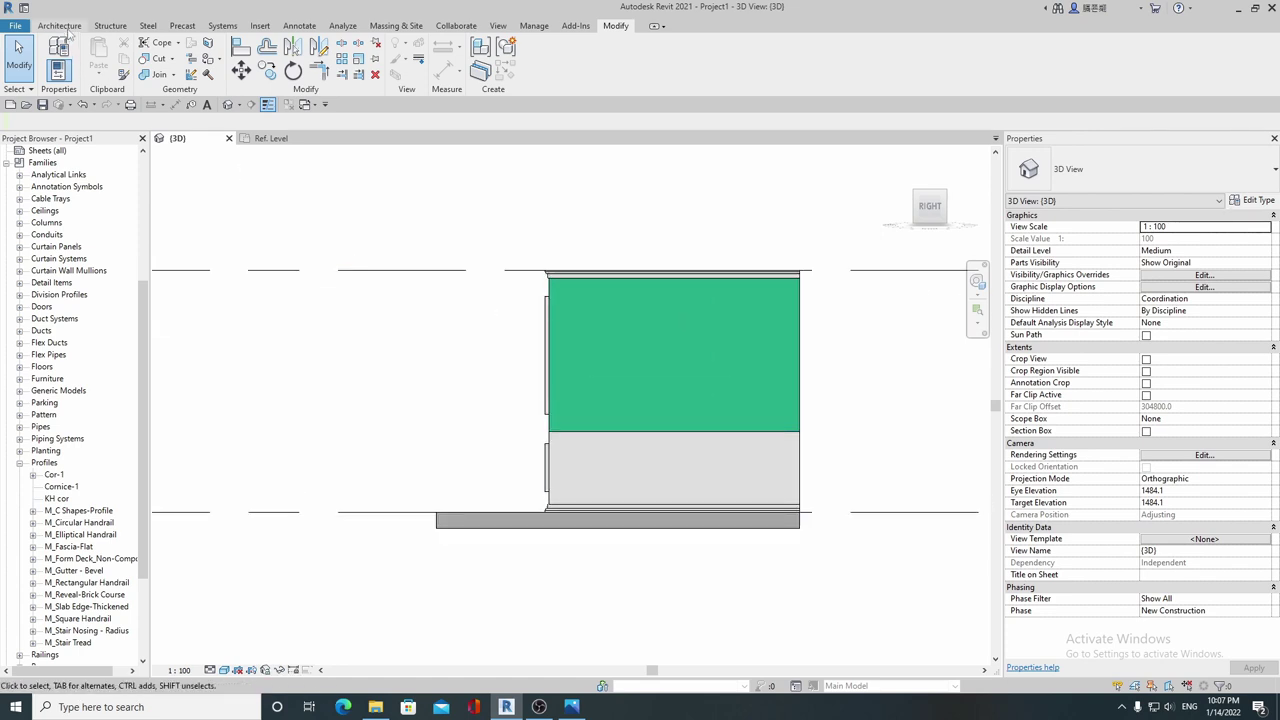
pyautogui.click(62, 26)
# Step: Create a new Generic Models in-place model, keeping the default name
pyautogui.click(157, 62)
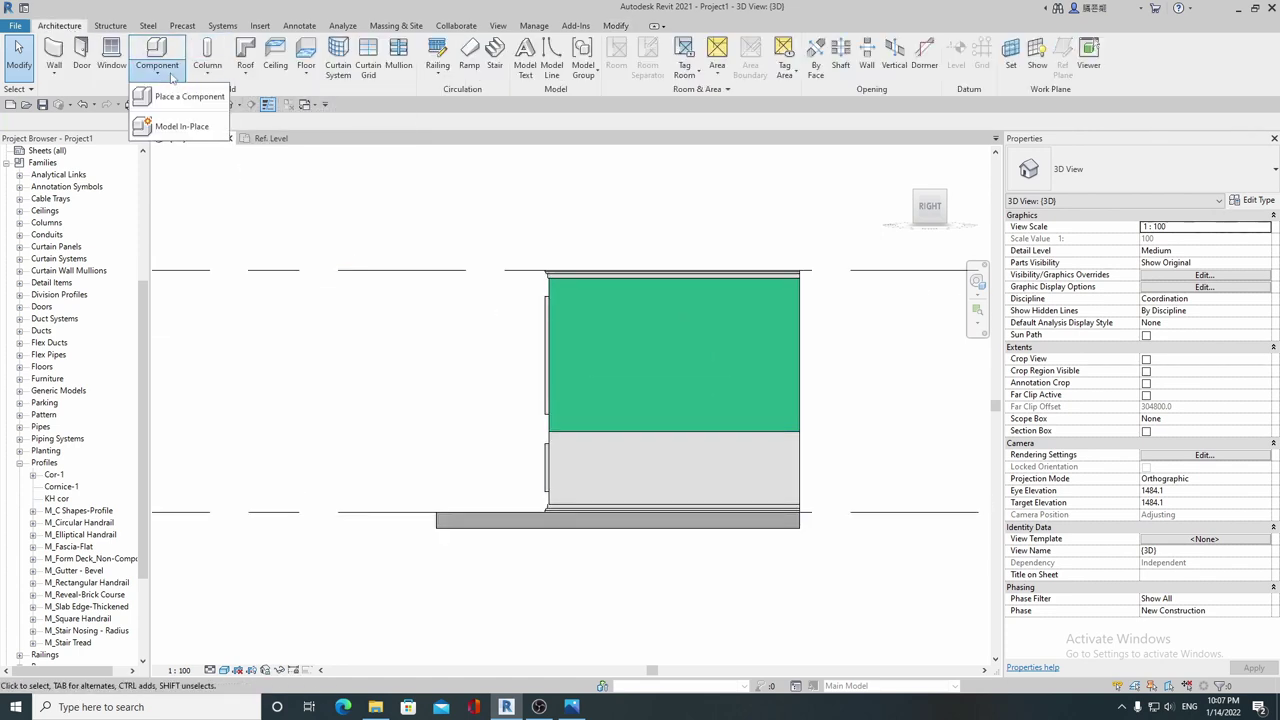
pyautogui.click(182, 126)
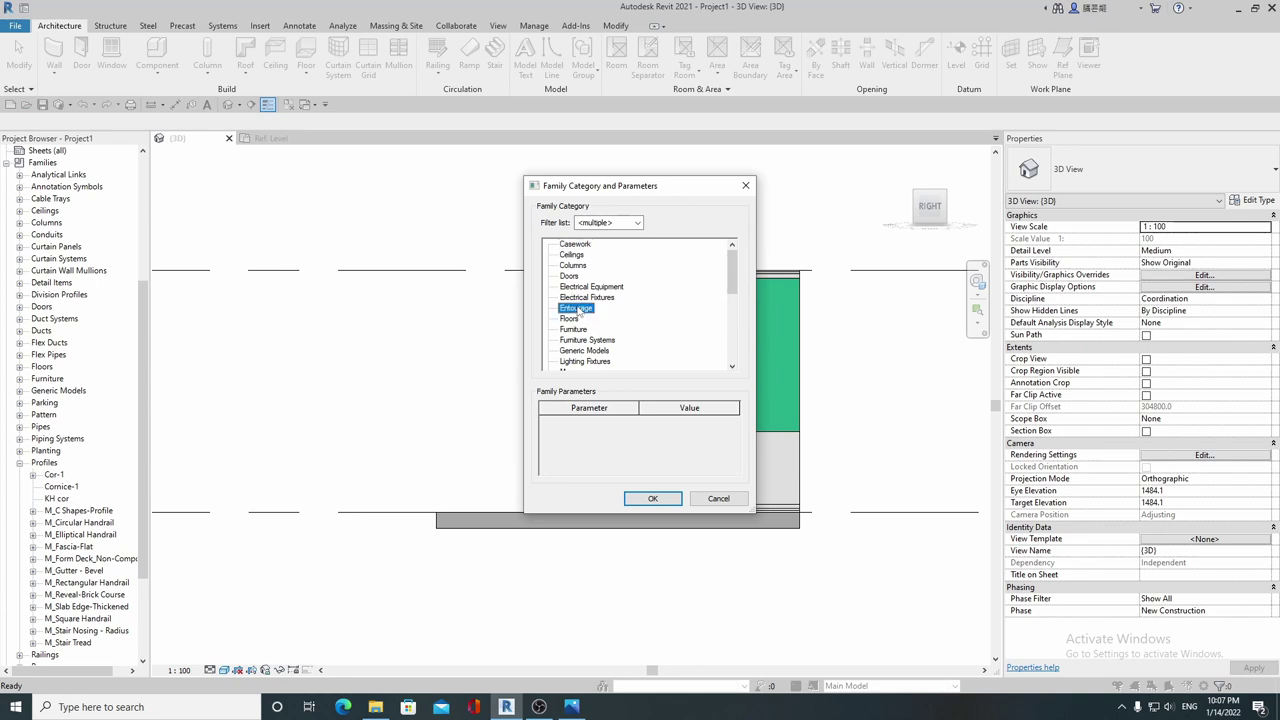
pyautogui.scroll(-1, 580, 322)
pyautogui.click(641, 504)
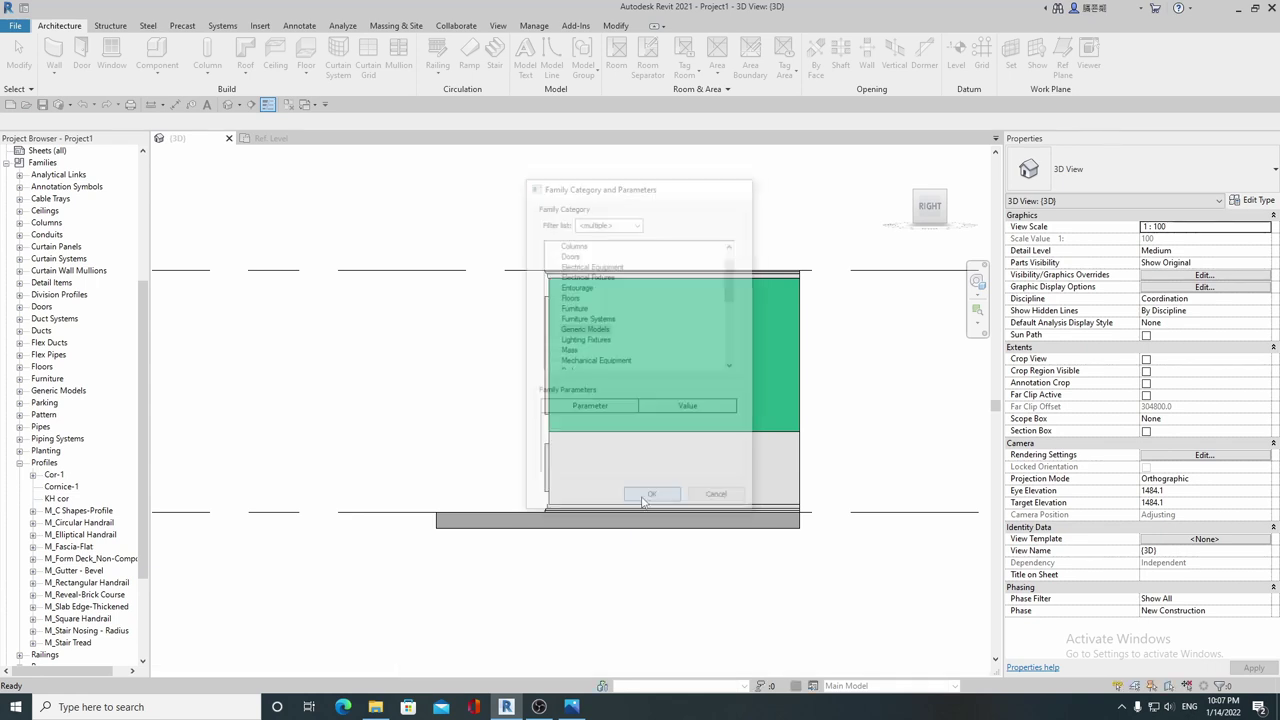
pyautogui.click(640, 376)
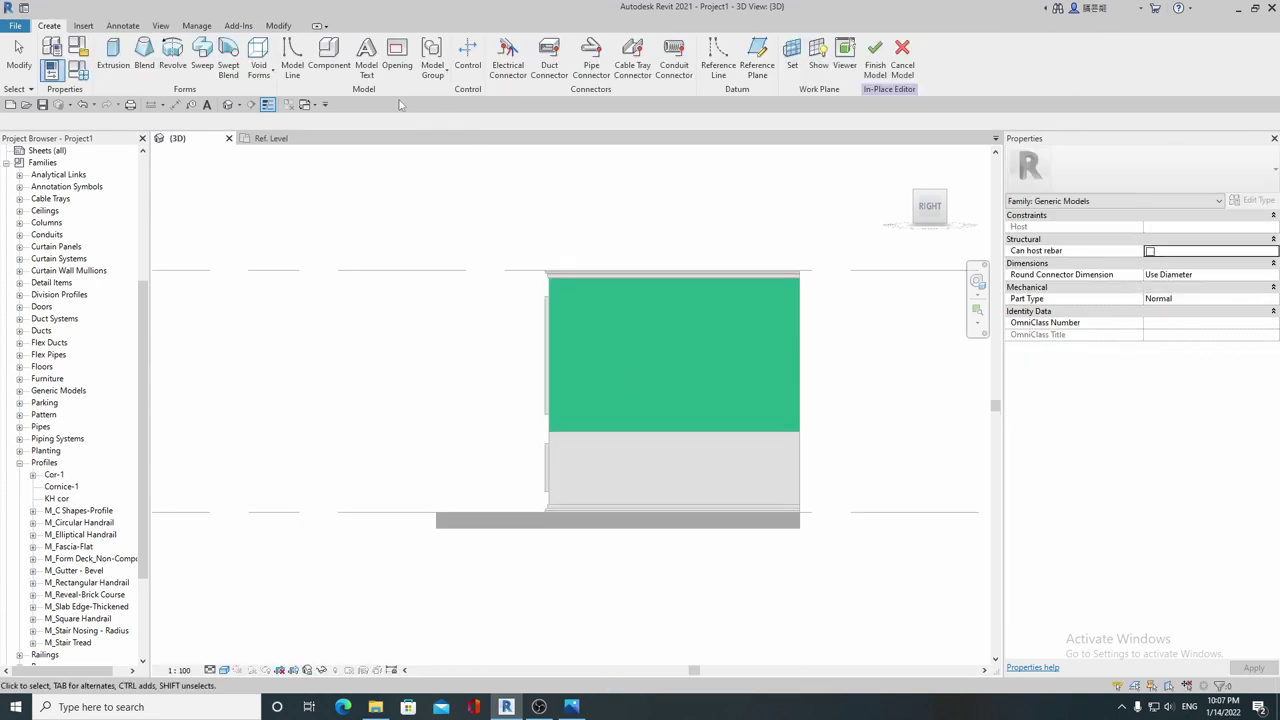
# Step: Start a sweep path sketch with the wall face as its work plane
pyautogui.click(202, 55)
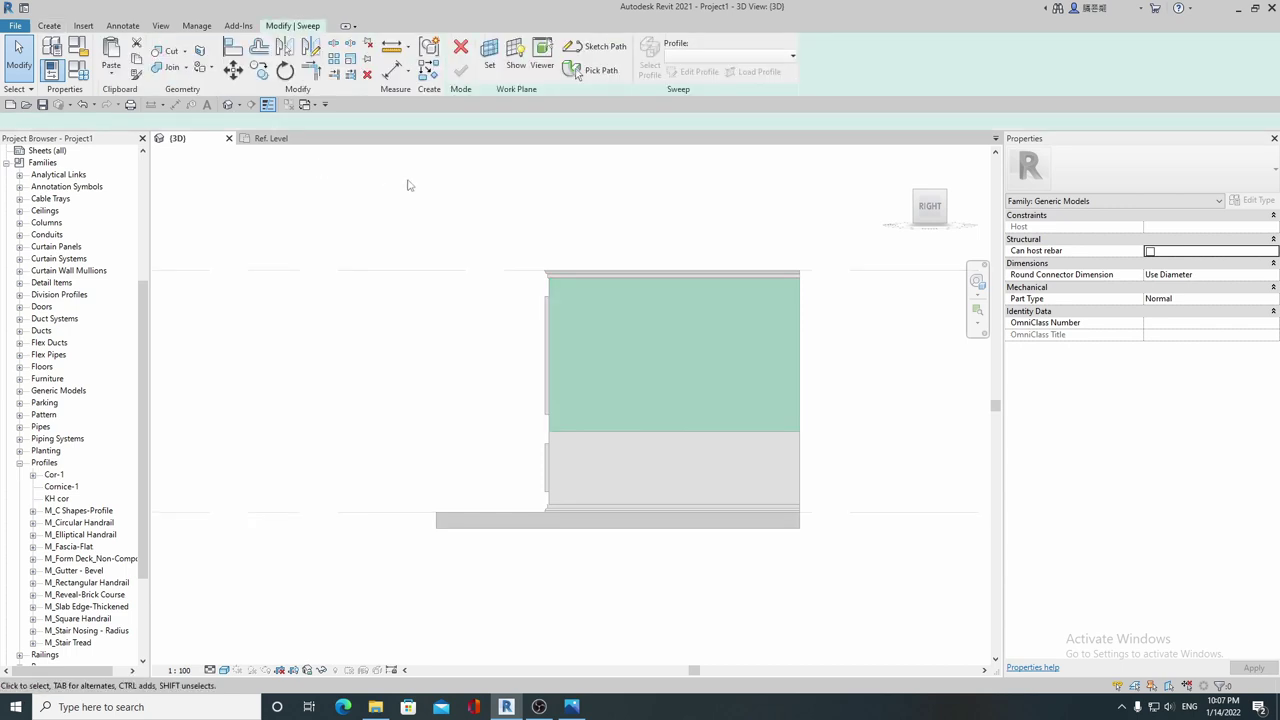
pyautogui.click(597, 47)
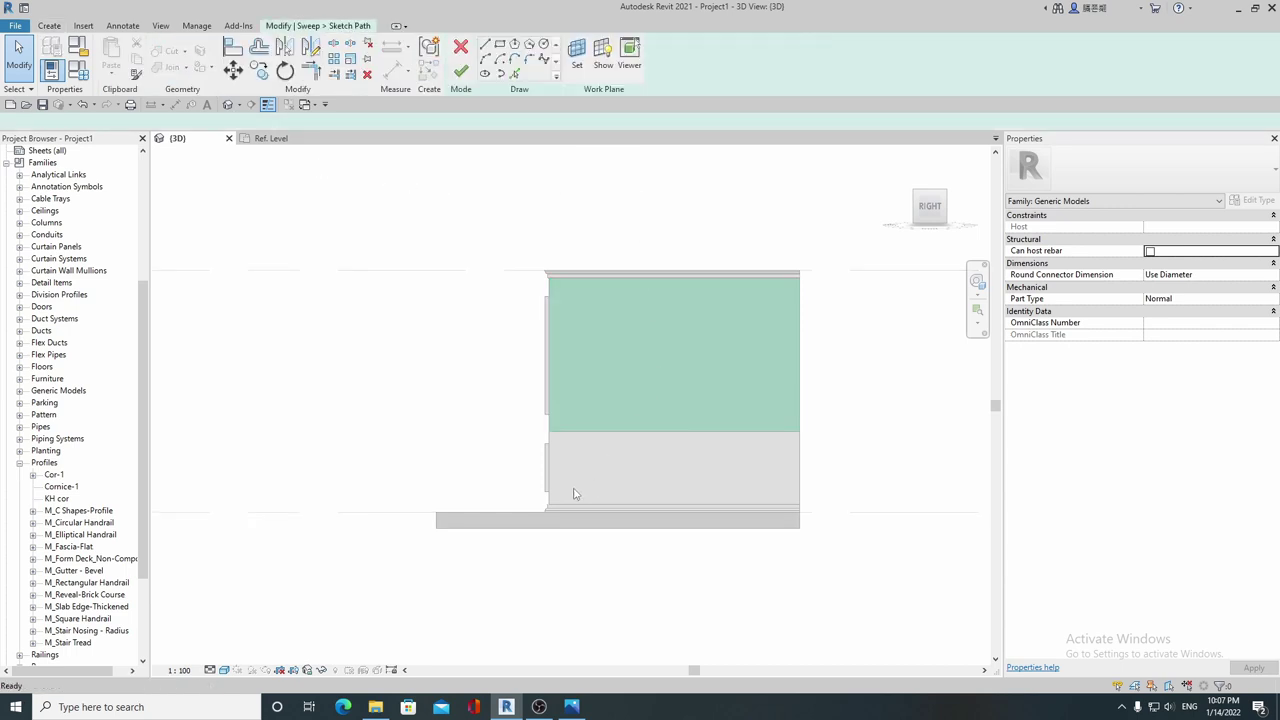
pyautogui.scroll(2, 576, 490)
pyautogui.click(485, 44)
pyautogui.scroll(2, 551, 457)
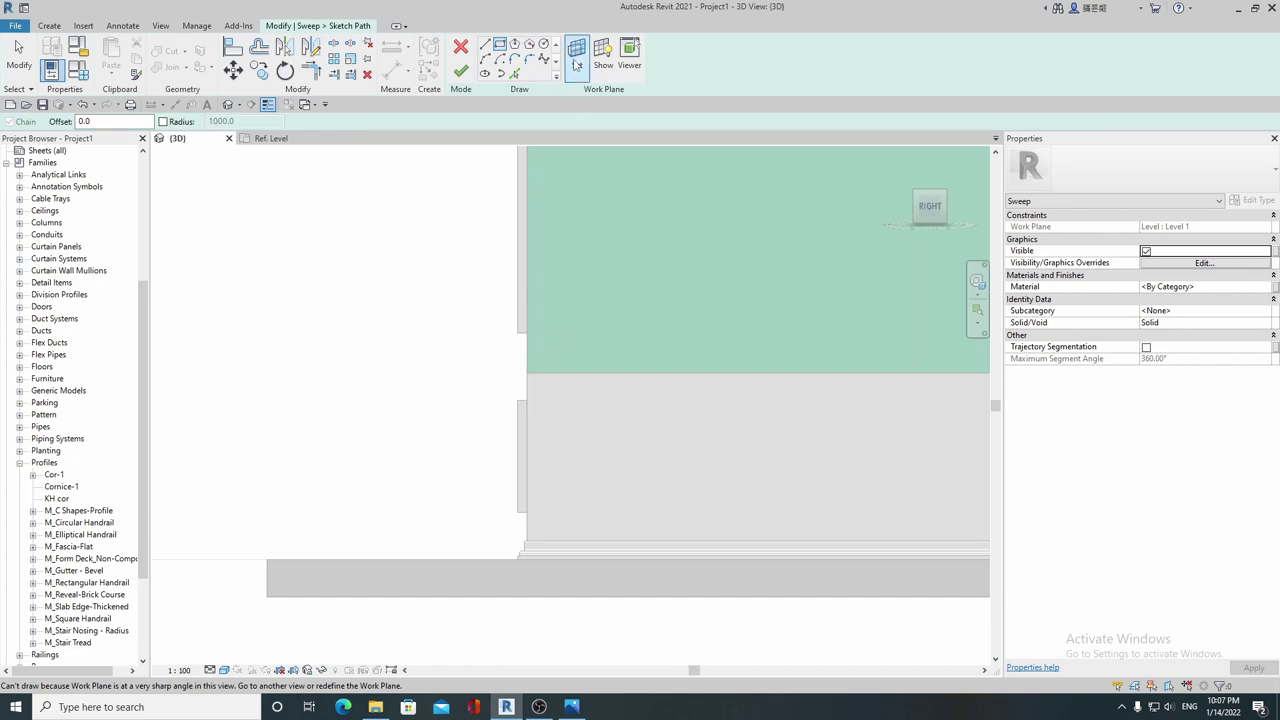
pyautogui.click(576, 60)
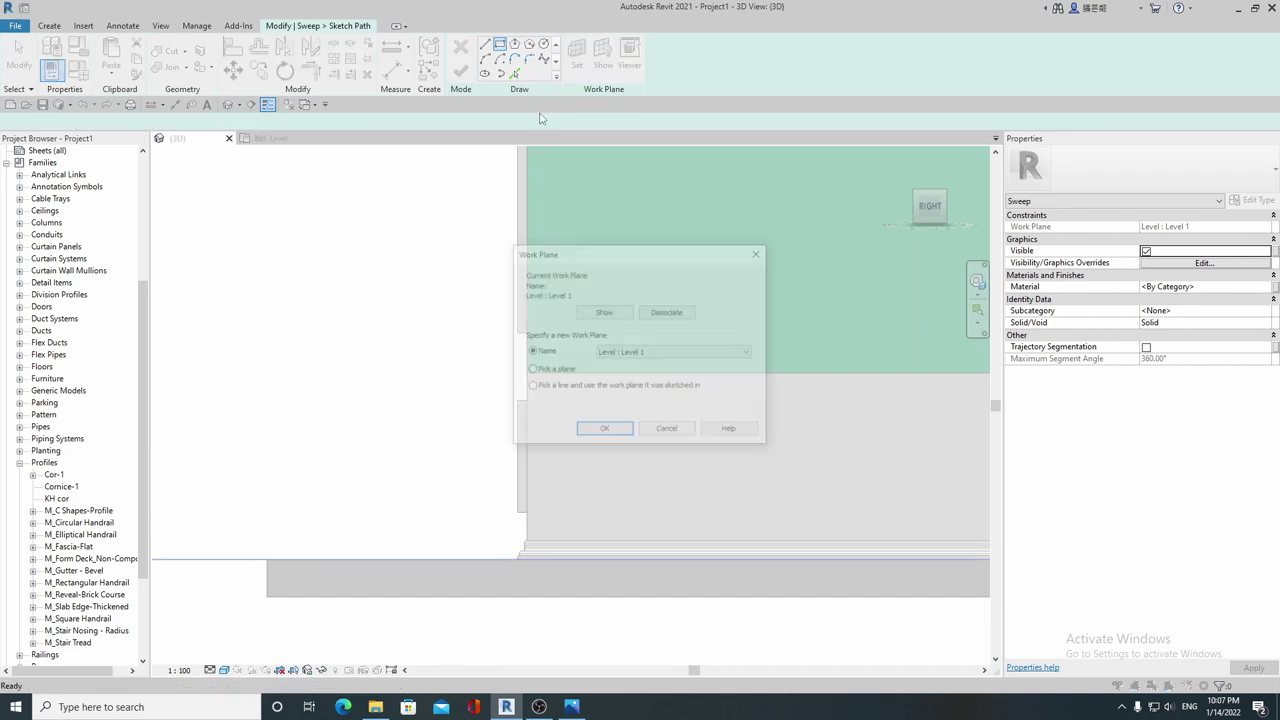
pyautogui.click(603, 431)
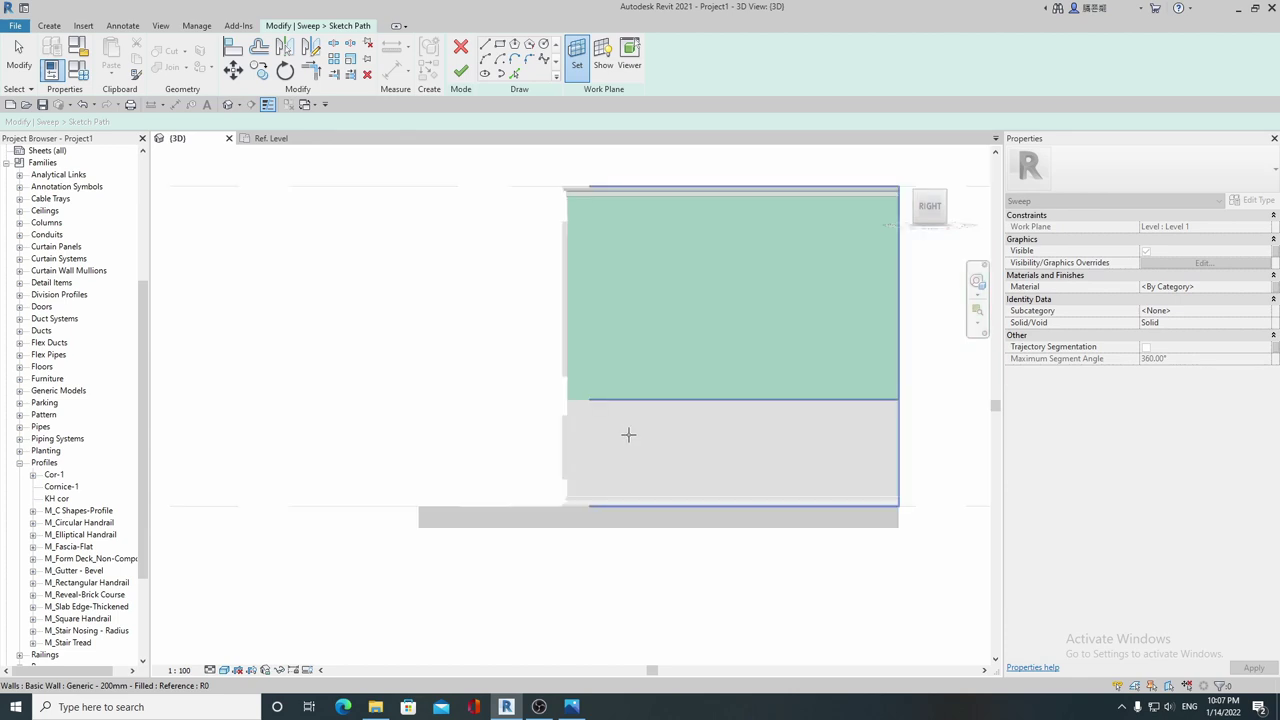
pyautogui.click(628, 434)
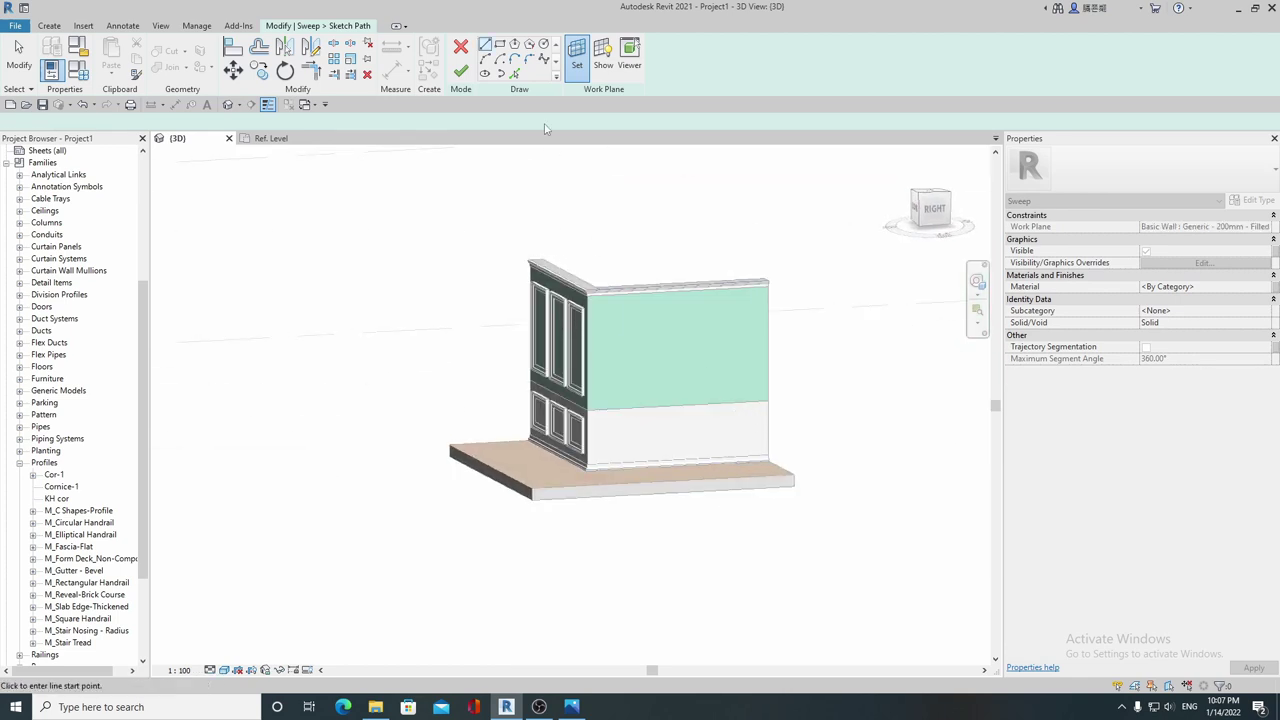
# Step: Draw a rectangle on the lower white wall band, seen from the right
pyautogui.click(931, 208)
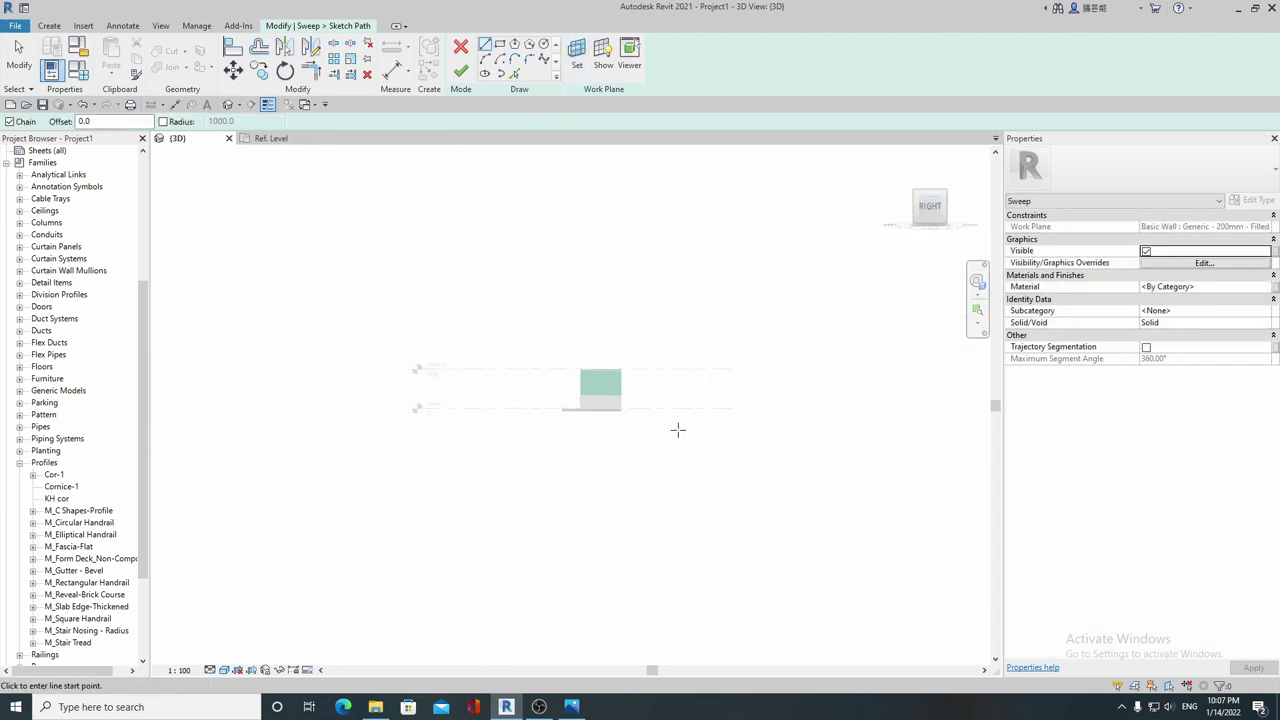
pyautogui.scroll(3, 566, 409)
pyautogui.scroll(4, 640, 429)
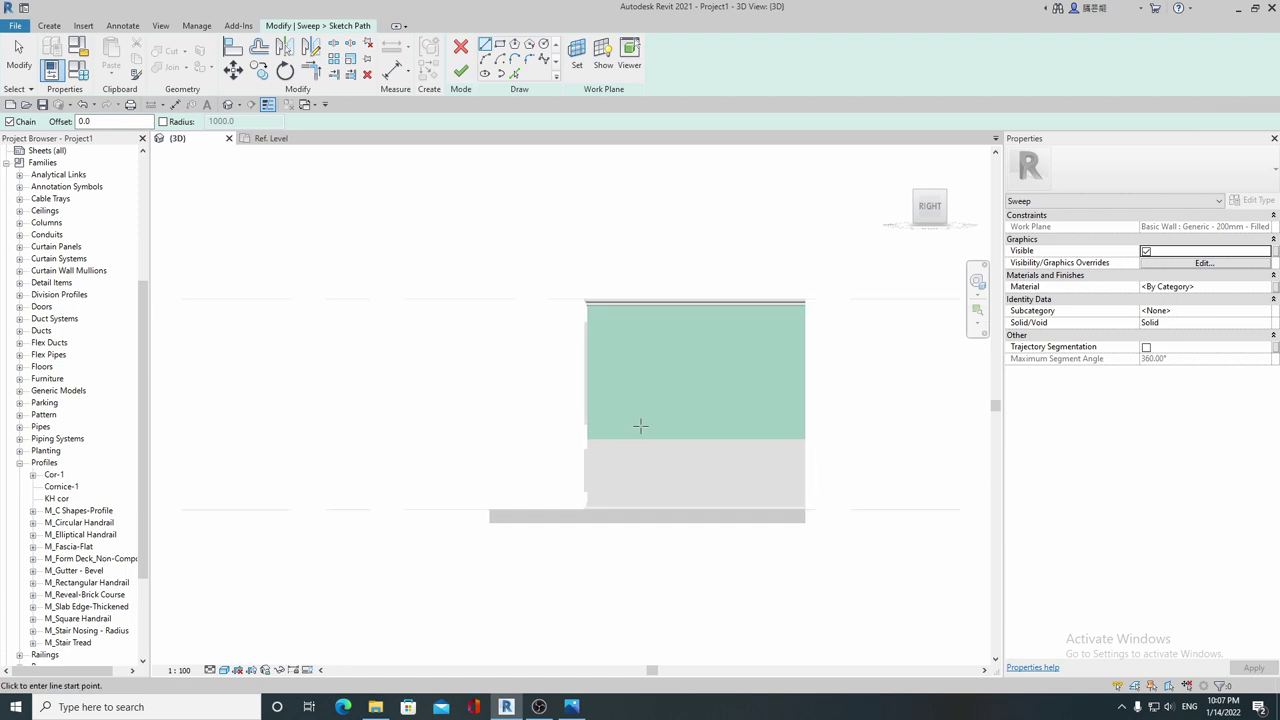
pyautogui.click(499, 45)
pyautogui.scroll(2, 598, 455)
pyautogui.click(573, 427)
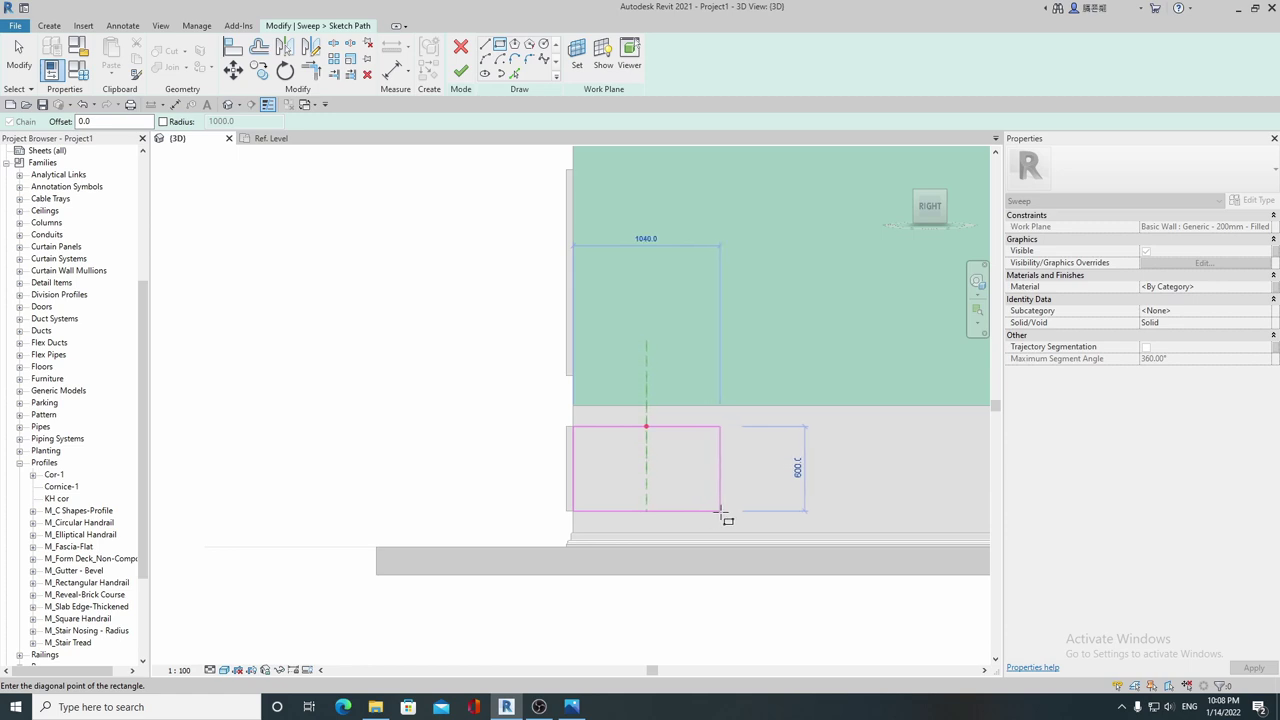
pyautogui.click(719, 510)
pyautogui.press('Escape')
pyautogui.press('Escape')
# Step: Change the rectangle's width to 800 and finish the path sketch
pyautogui.click(573, 451)
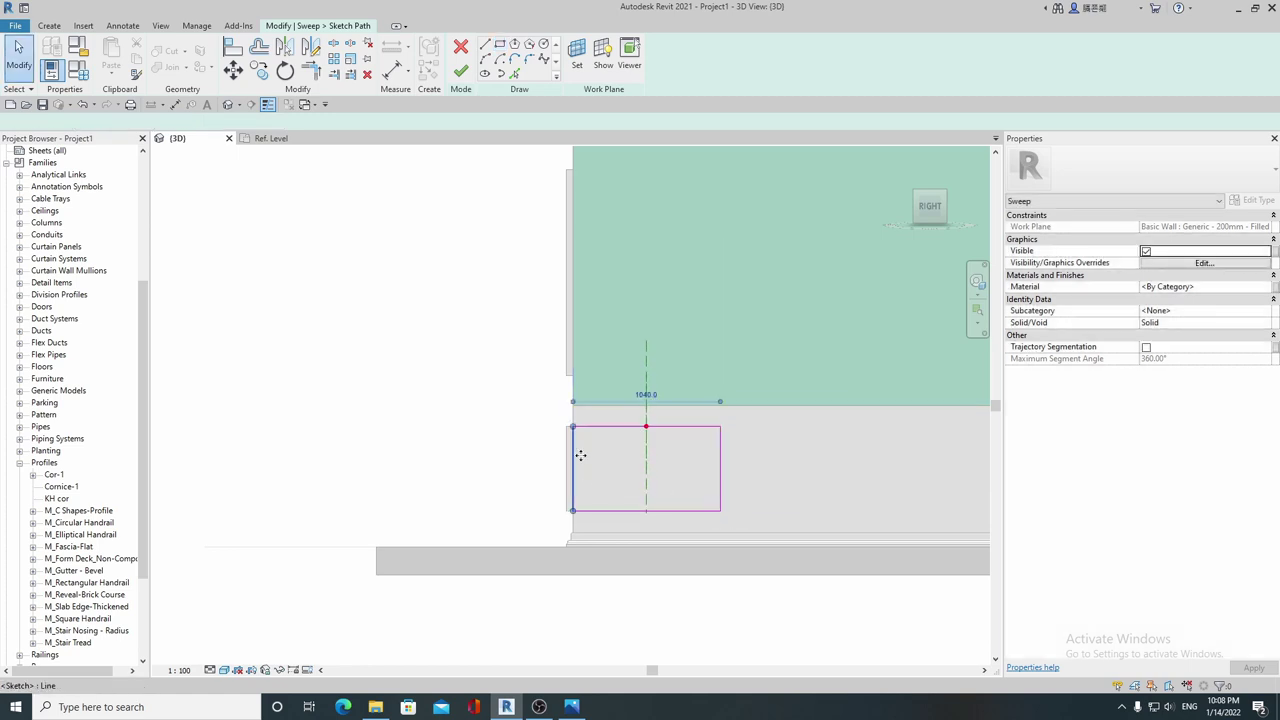
pyautogui.click(646, 396)
pyautogui.write('600')
pyautogui.press('Return')
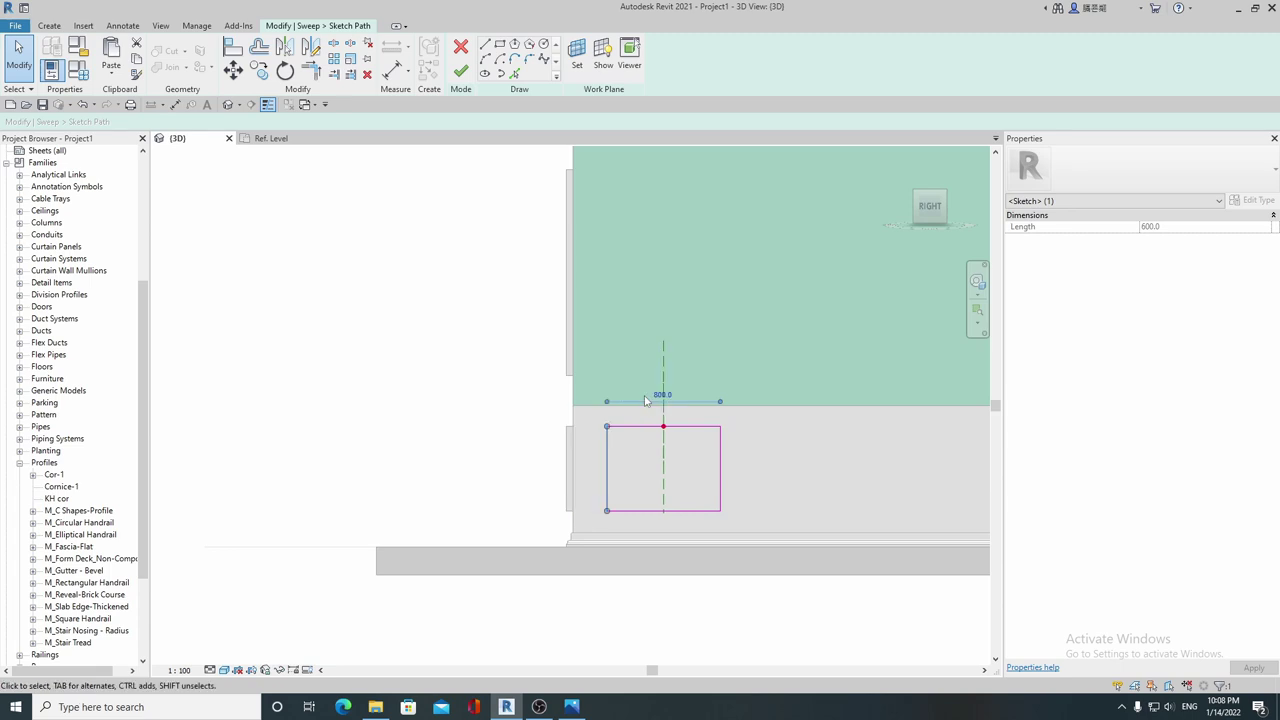
pyautogui.scroll(-3, 660, 404)
pyautogui.scroll(1, 709, 414)
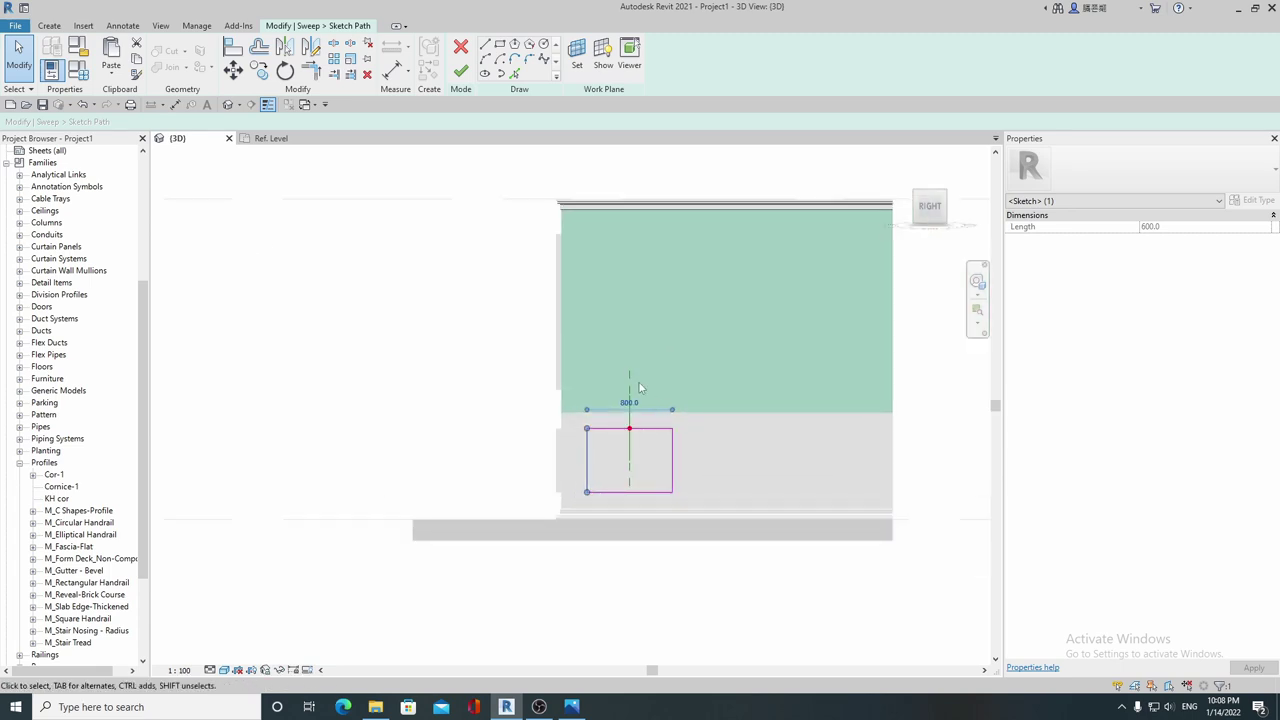
pyautogui.click(463, 72)
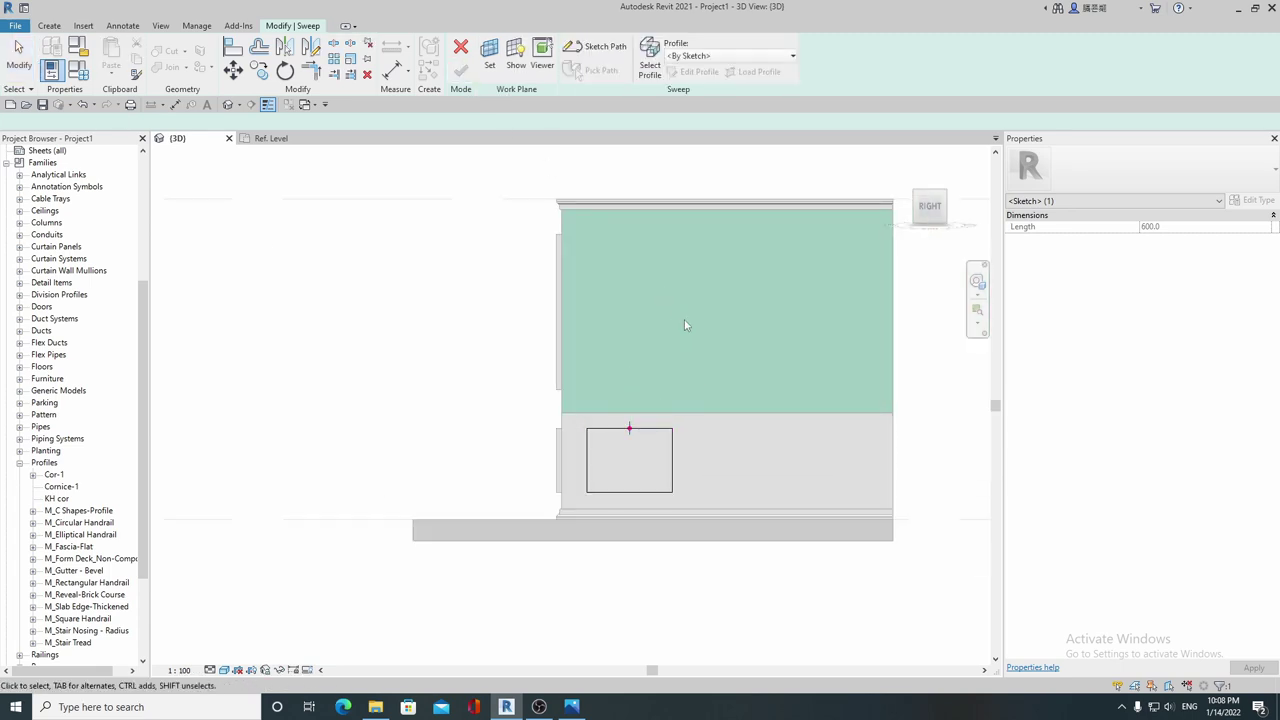
# Step: Sweep the Cor-1 profile at a 90° angle along the rectangle and finish it
pyautogui.click(777, 60)
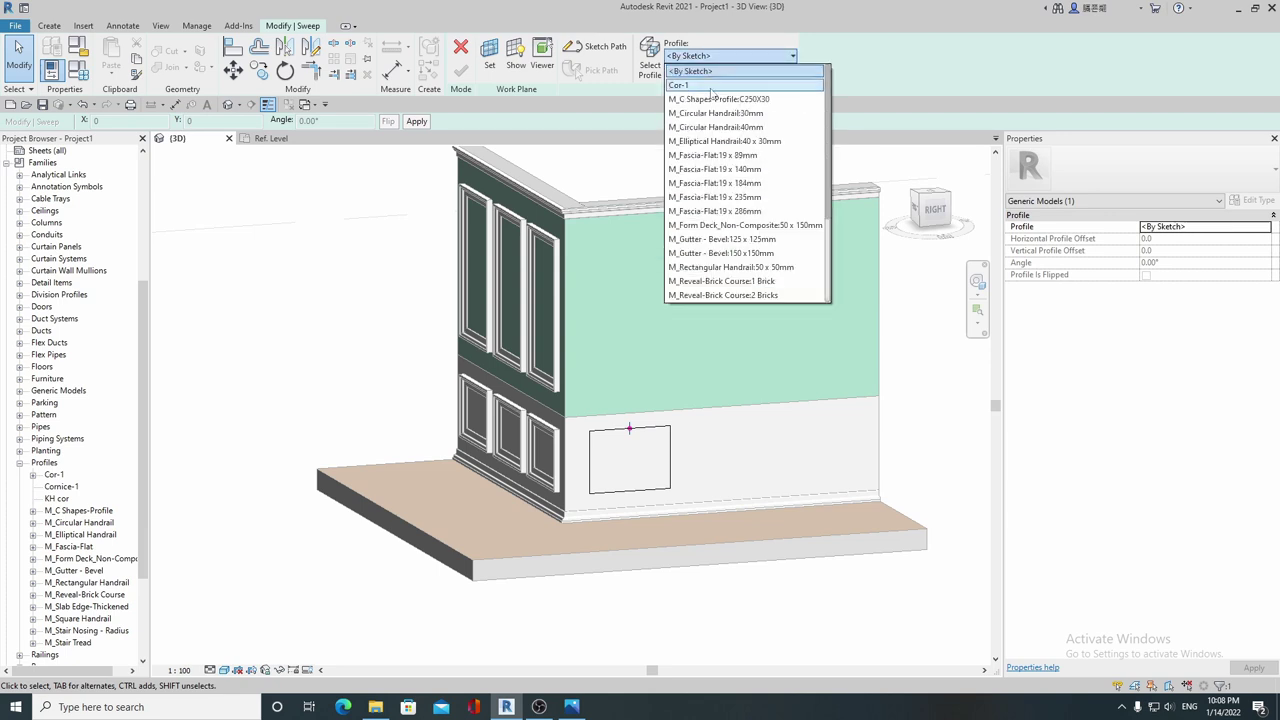
pyautogui.click(712, 94)
pyautogui.scroll(2, 620, 435)
pyautogui.scroll(2, 620, 435)
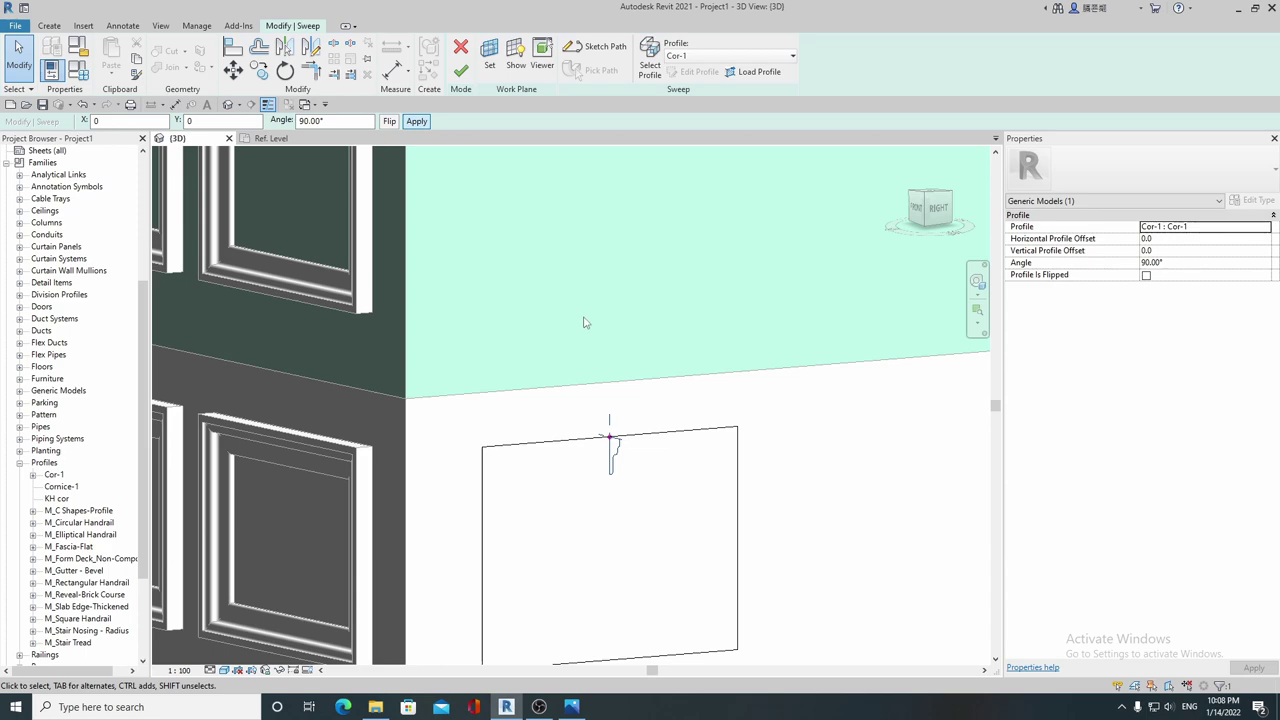
pyautogui.scroll(-2, 586, 322)
pyautogui.click(461, 70)
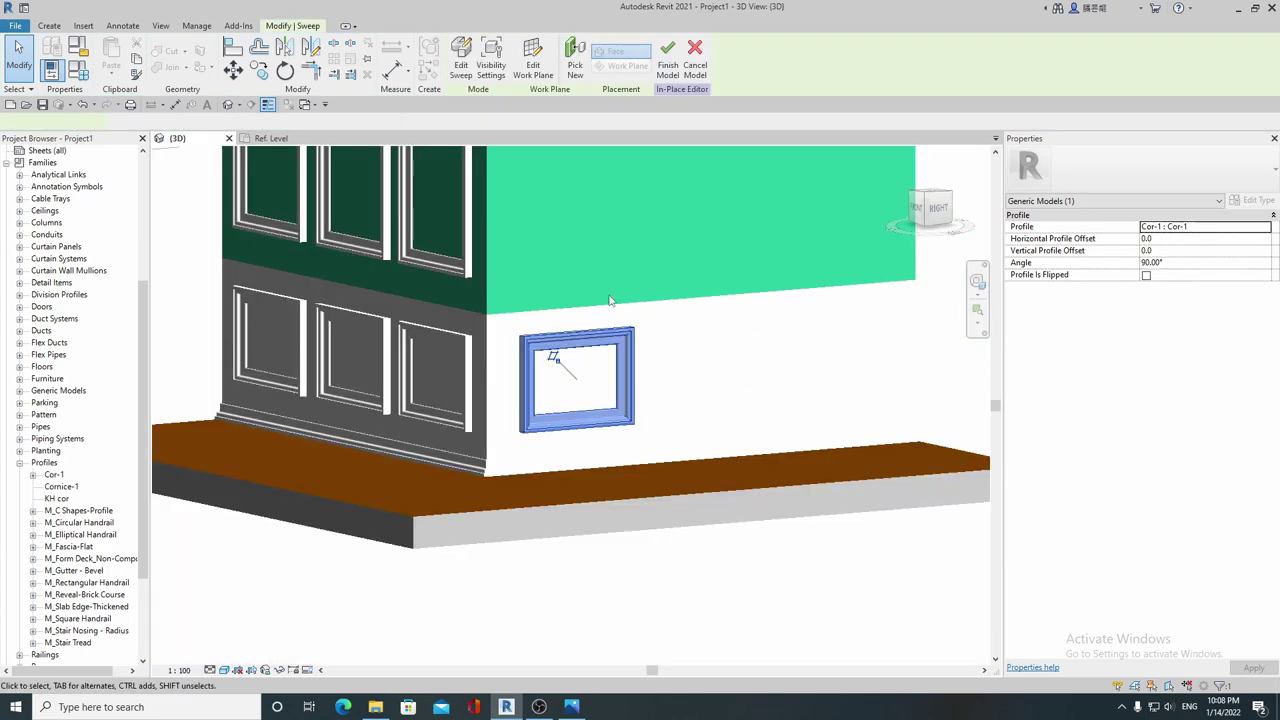
# Step: Select the frame sweep in the right view and assign it a material
pyautogui.click(936, 209)
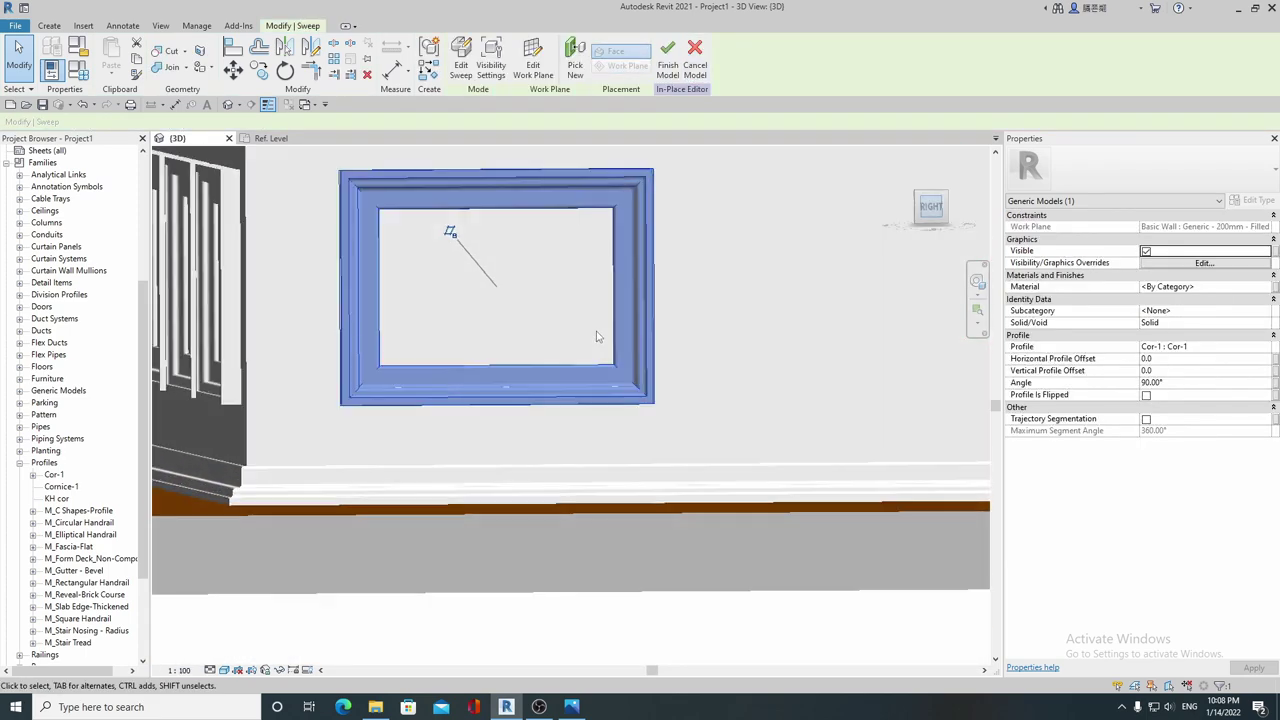
pyautogui.click(640, 428)
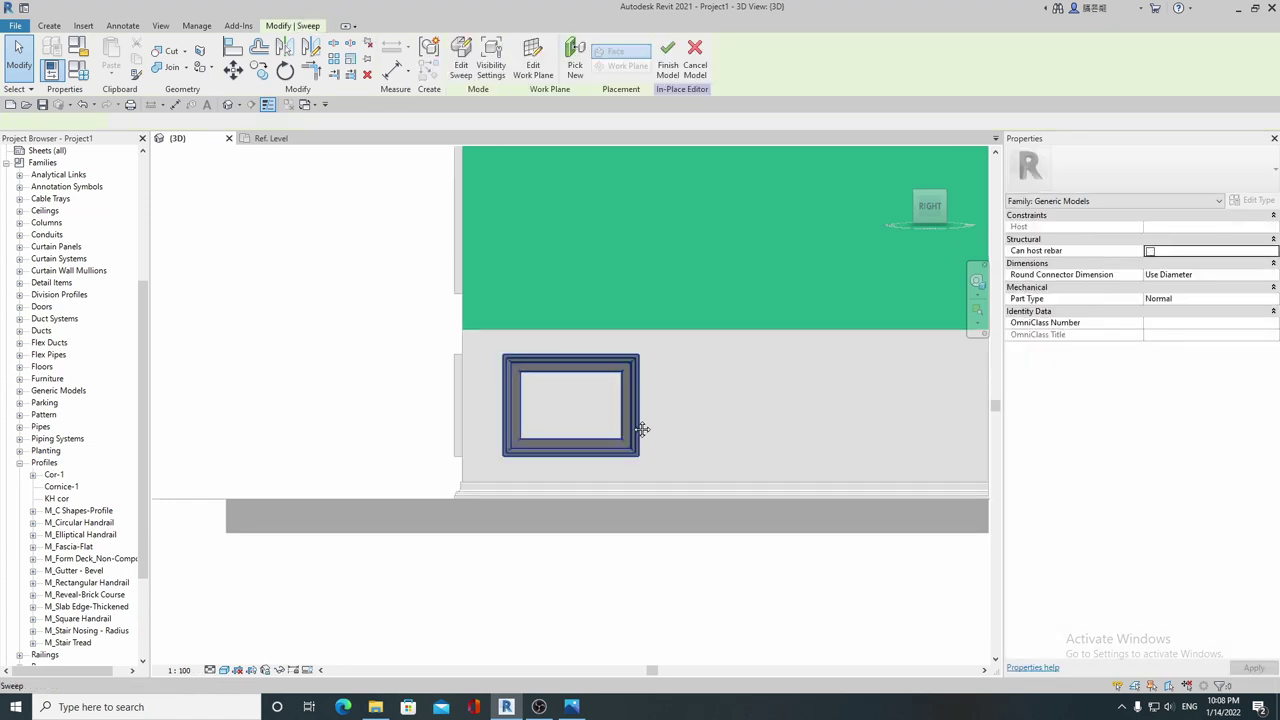
pyautogui.scroll(-2, 745, 383)
pyautogui.click(745, 383)
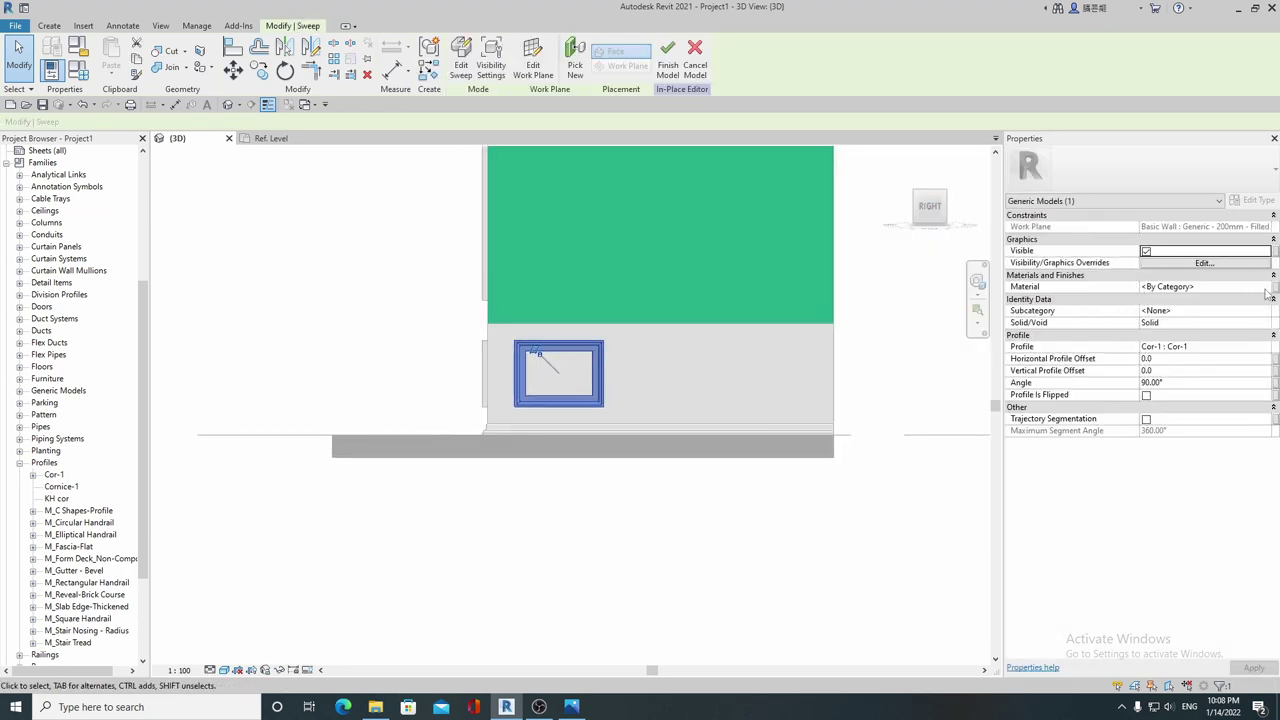
pyautogui.click(1266, 288)
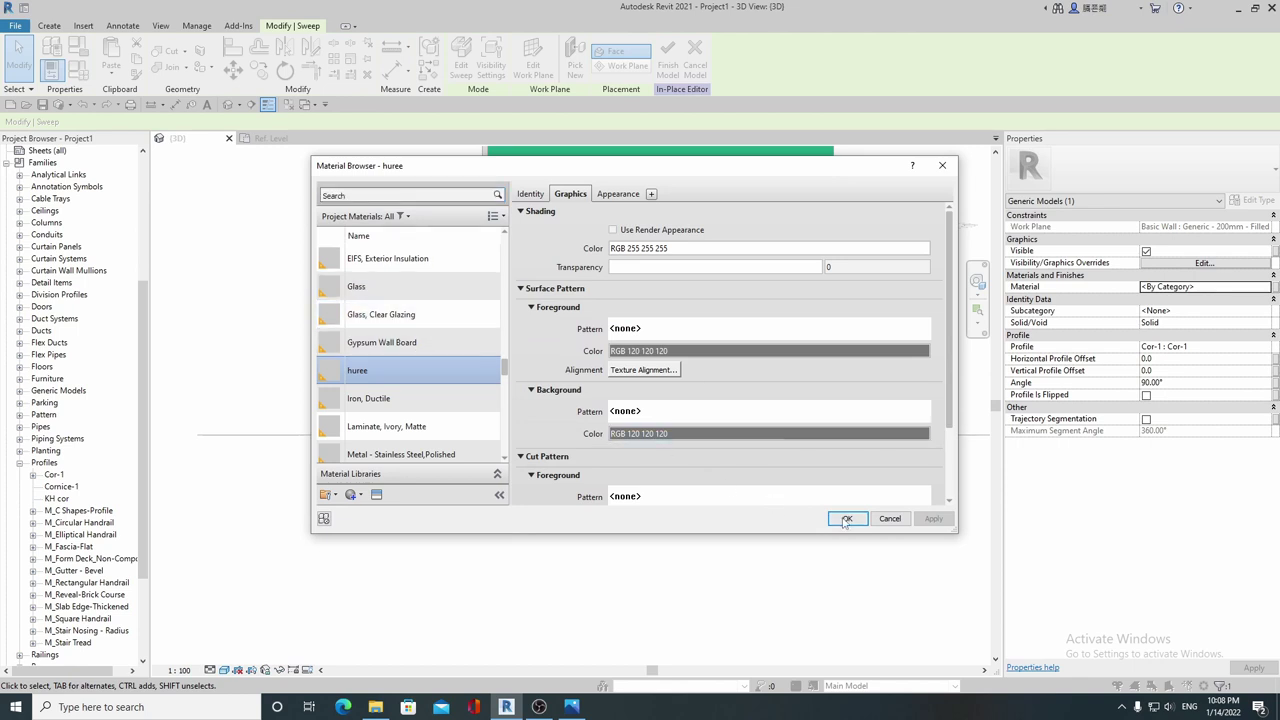
pyautogui.click(846, 519)
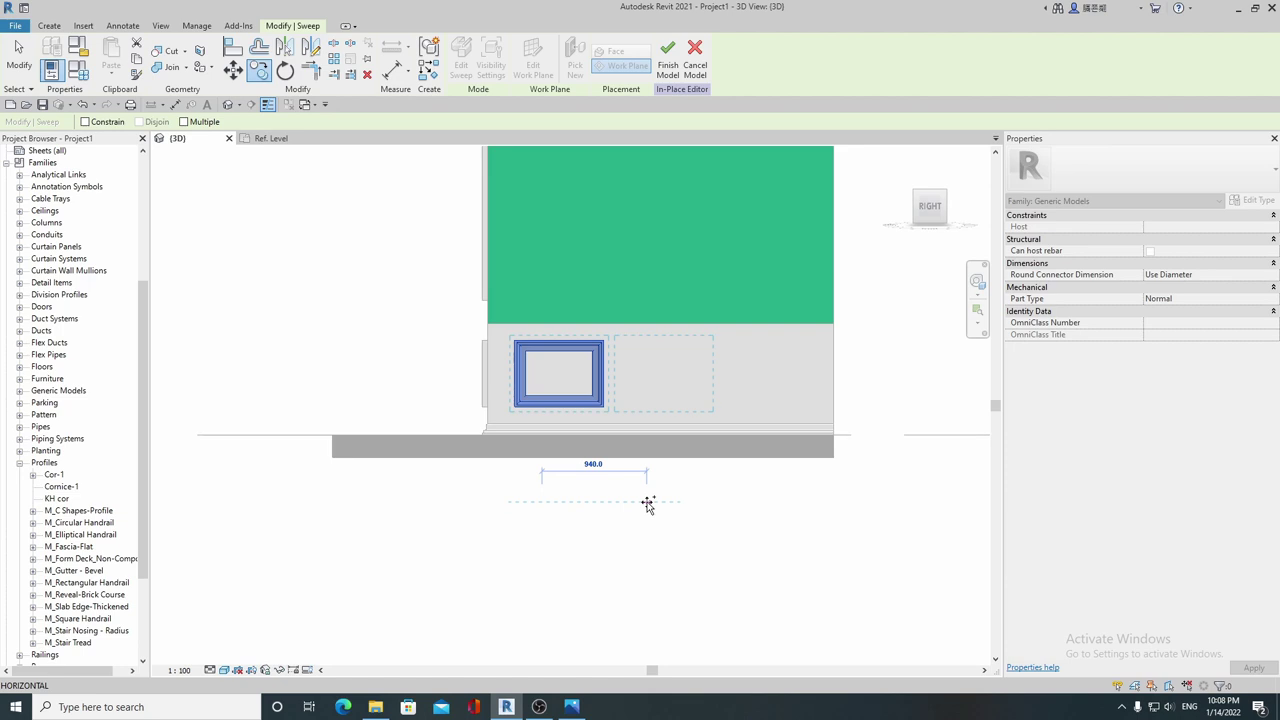
# Step: Place the second and third panel mouldings along the lower wall
pyautogui.click(650, 505)
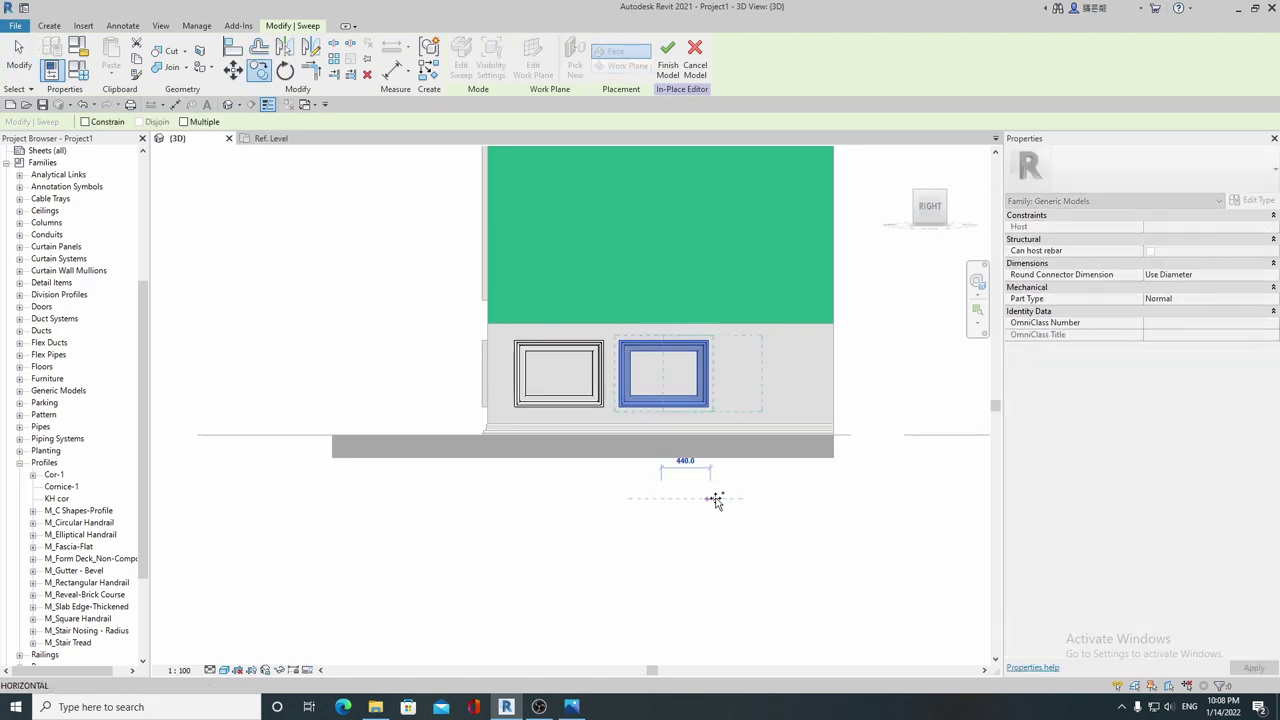
pyautogui.click(766, 503)
pyautogui.press('Escape')
pyautogui.press('Escape')
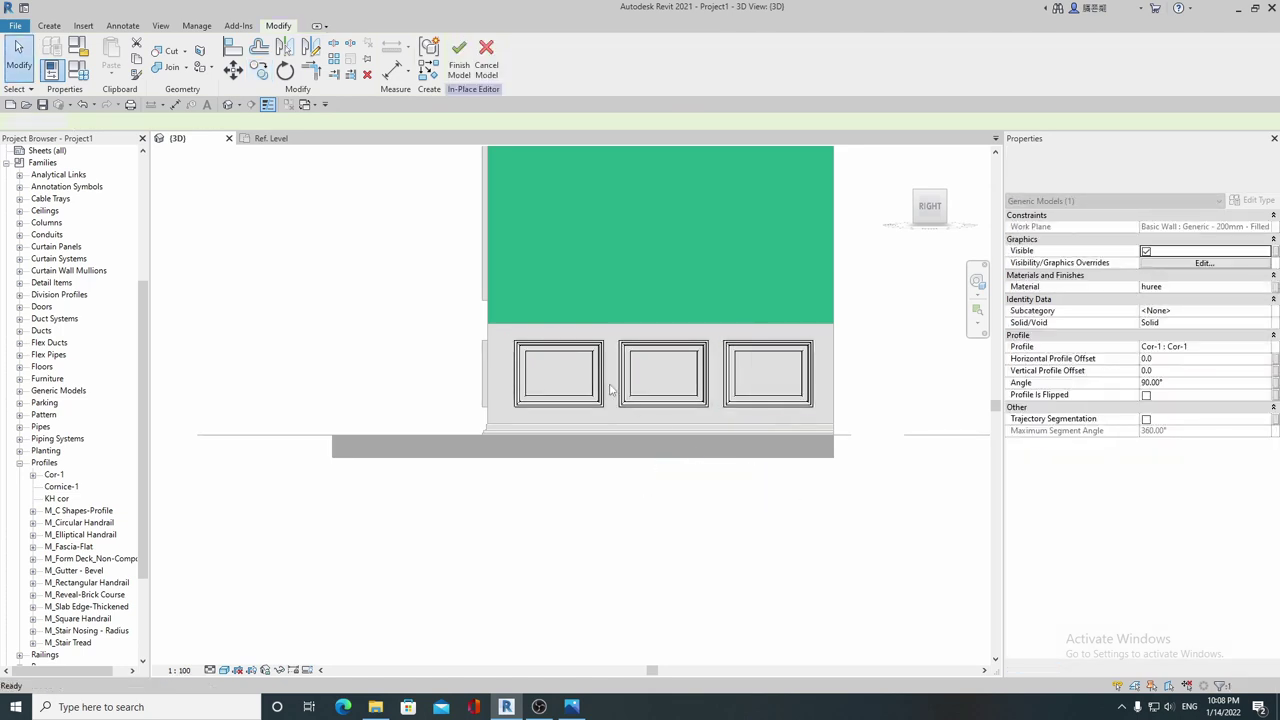
pyautogui.scroll(-2, 566, 375)
# Step: Copy the first panel frame 1820 up onto the green upper wall
pyautogui.click(566, 362)
pyautogui.scroll(1, 540, 395)
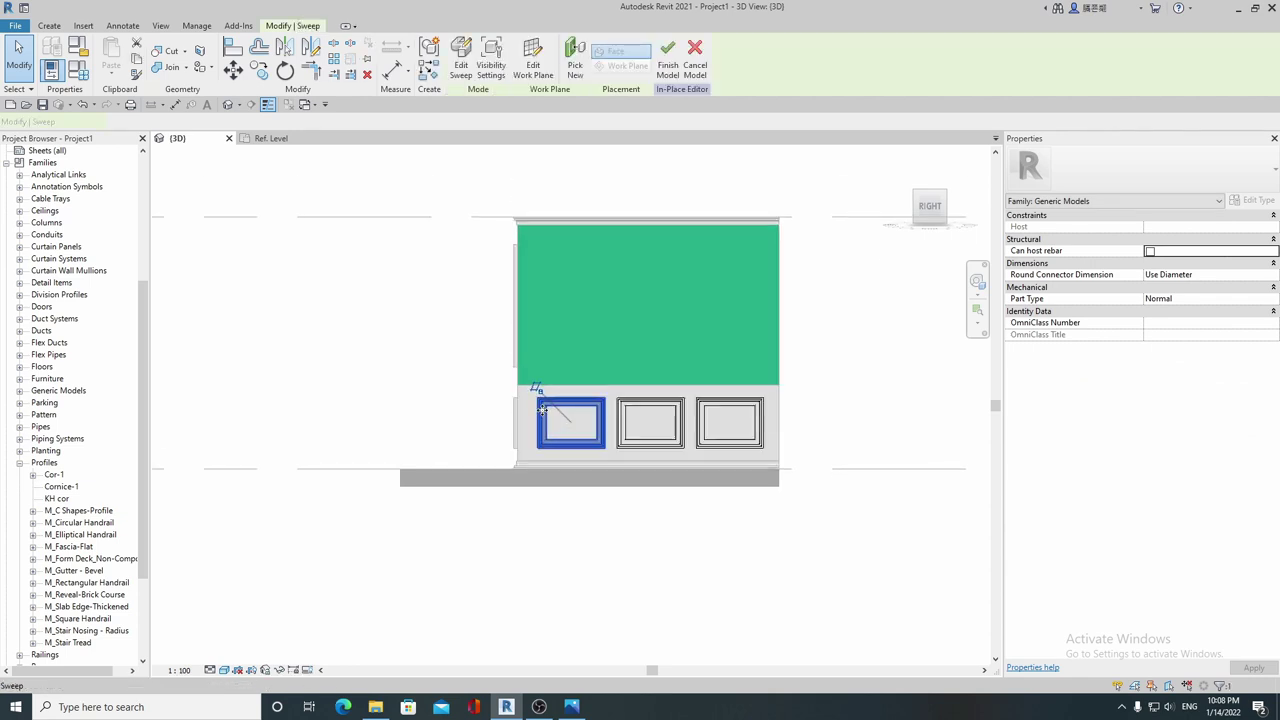
pyautogui.scroll(1, 541, 408)
pyautogui.scroll(1, 541, 408)
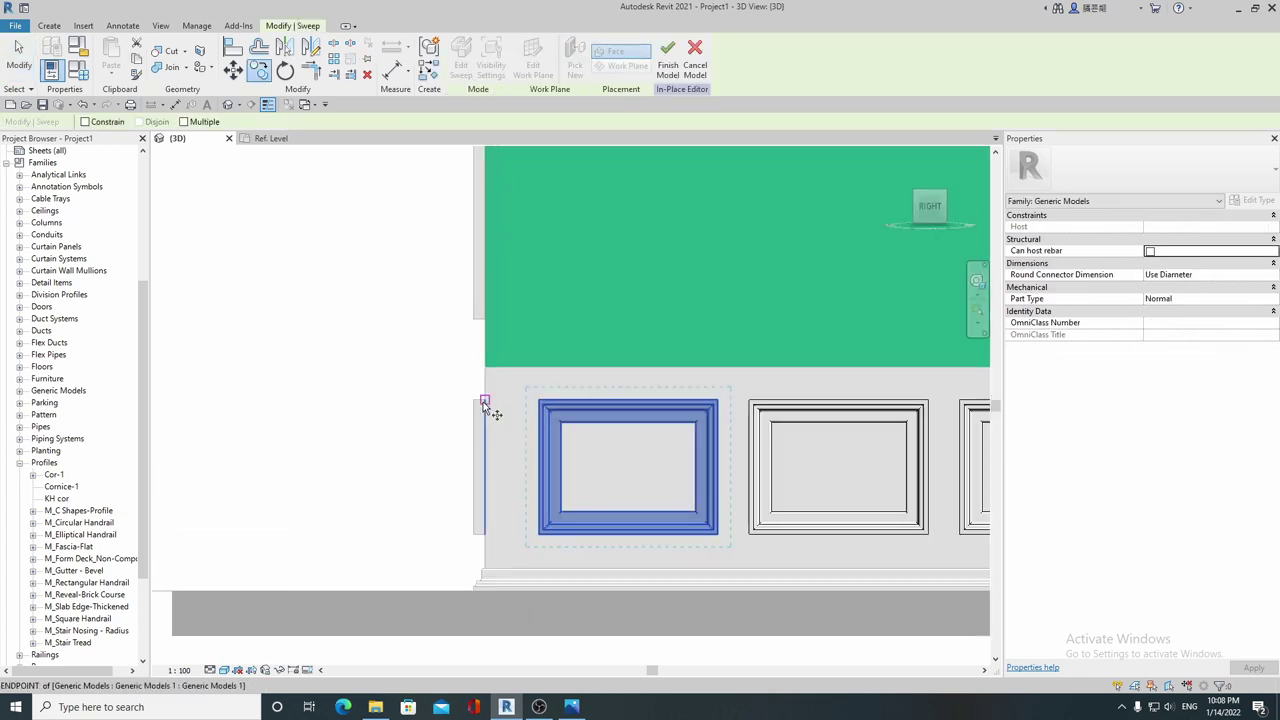
pyautogui.press('r')
pyautogui.press('o')
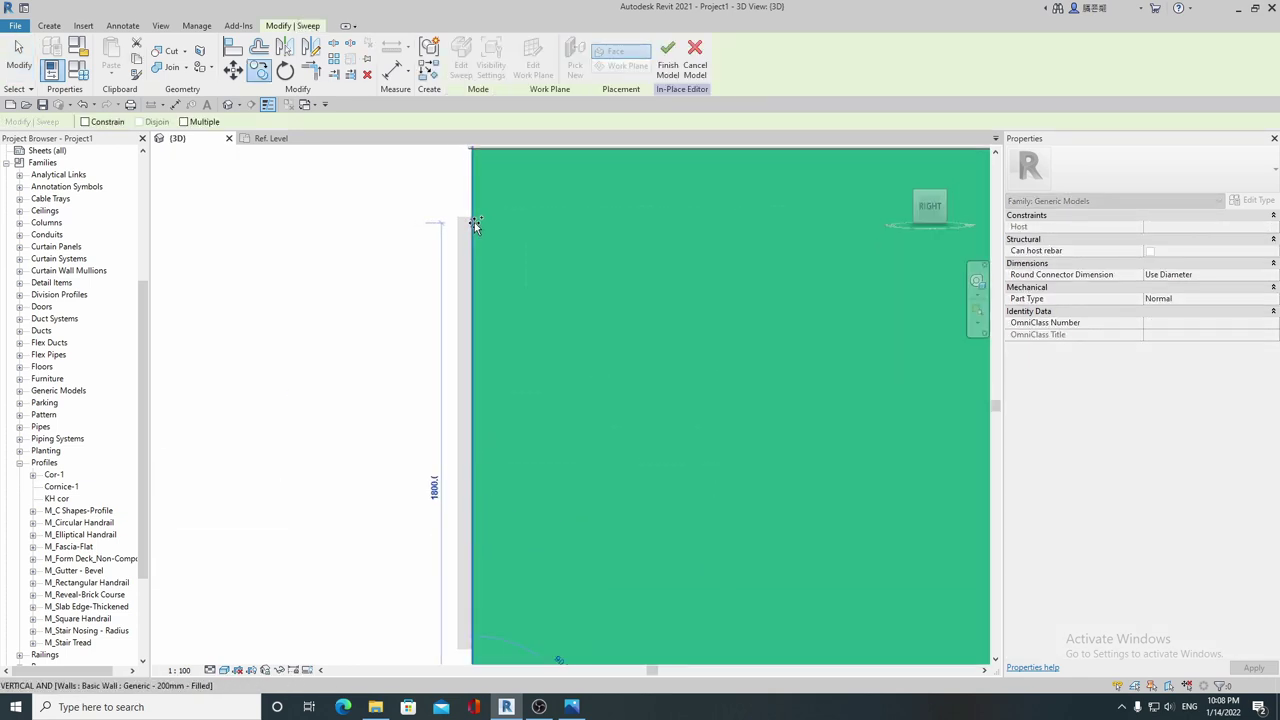
pyautogui.click(474, 219)
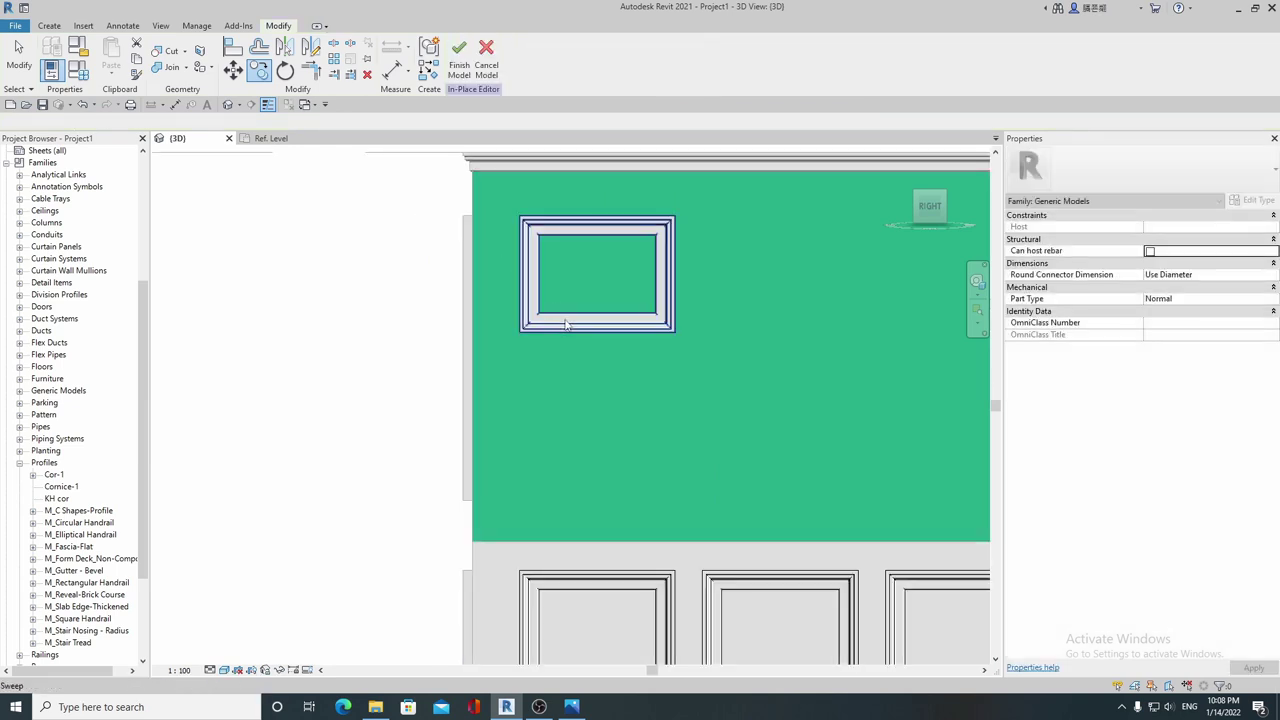
# Step: Stretch the upper panel's sweep path down to 1480 tall and finish the sweep
pyautogui.click(460, 70)
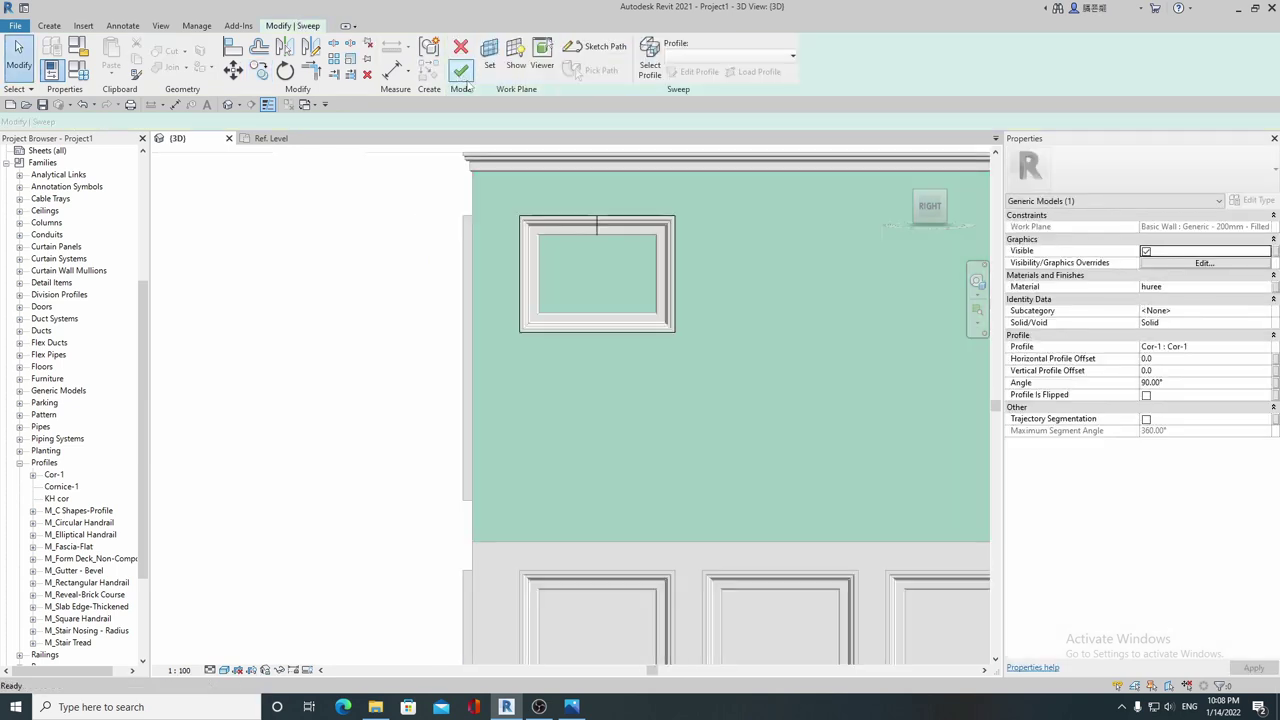
pyautogui.click(600, 50)
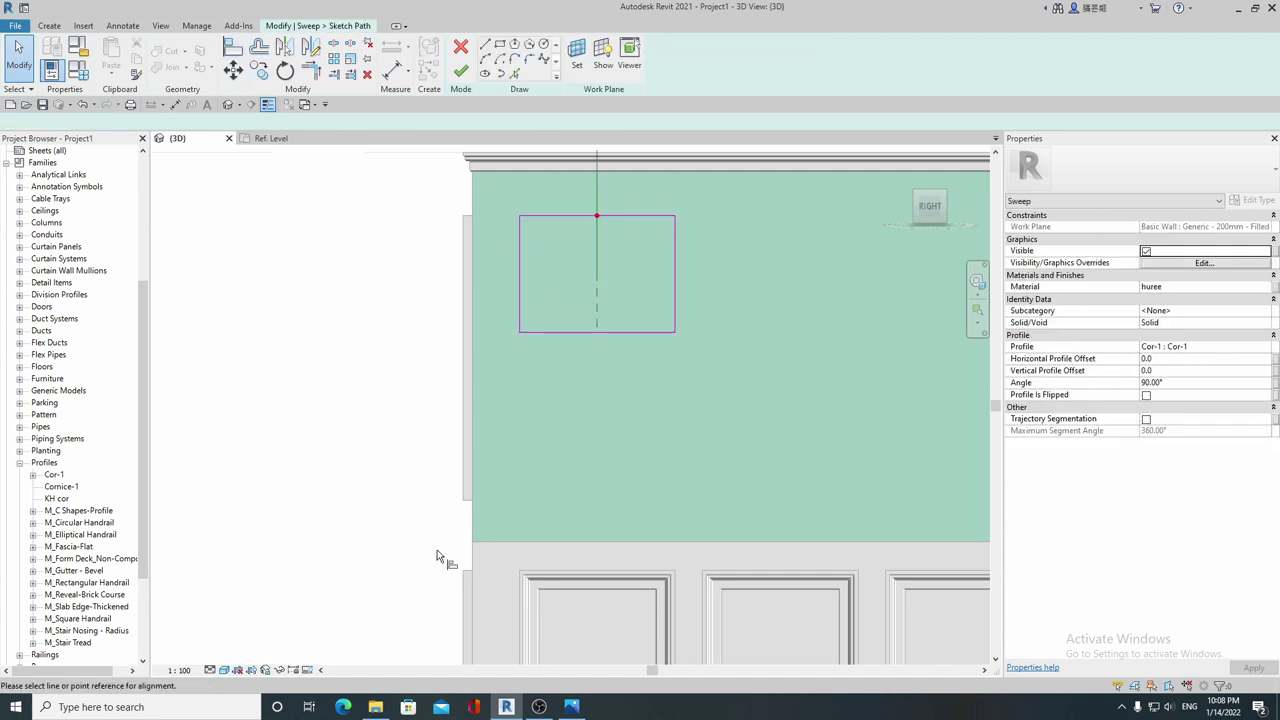
pyautogui.scroll(2, 467, 500)
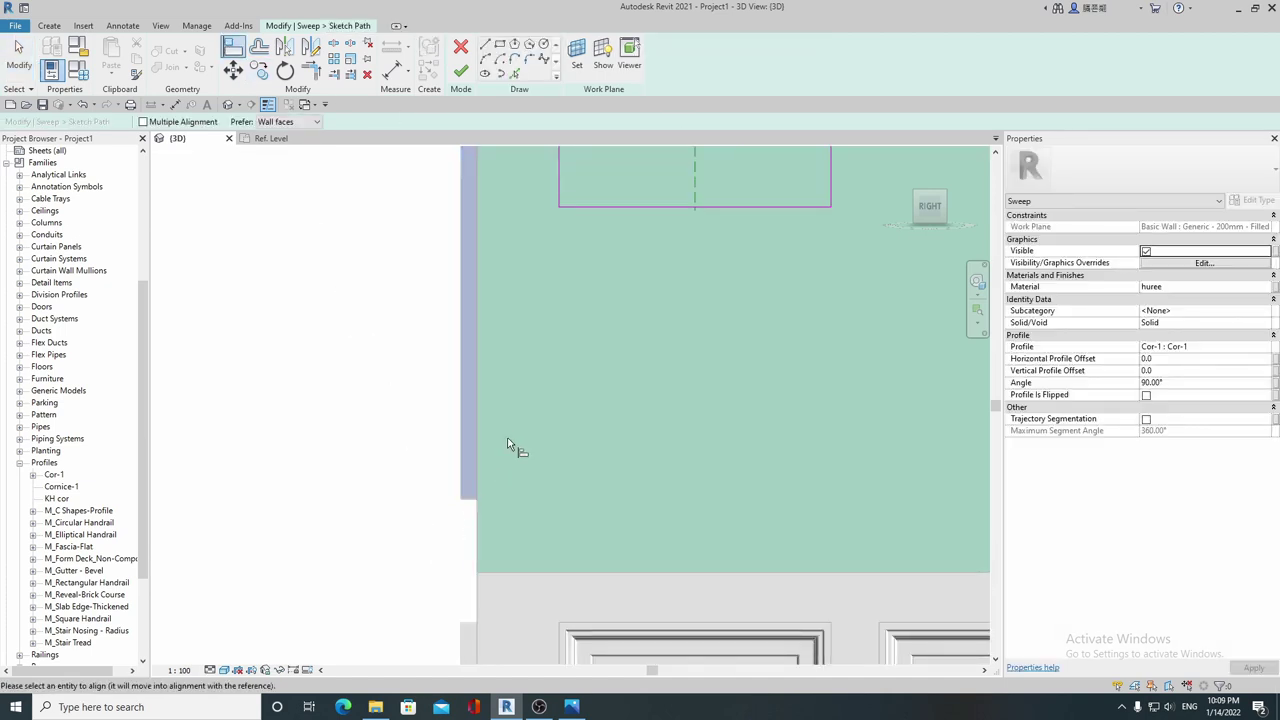
pyautogui.scroll(-1, 508, 443)
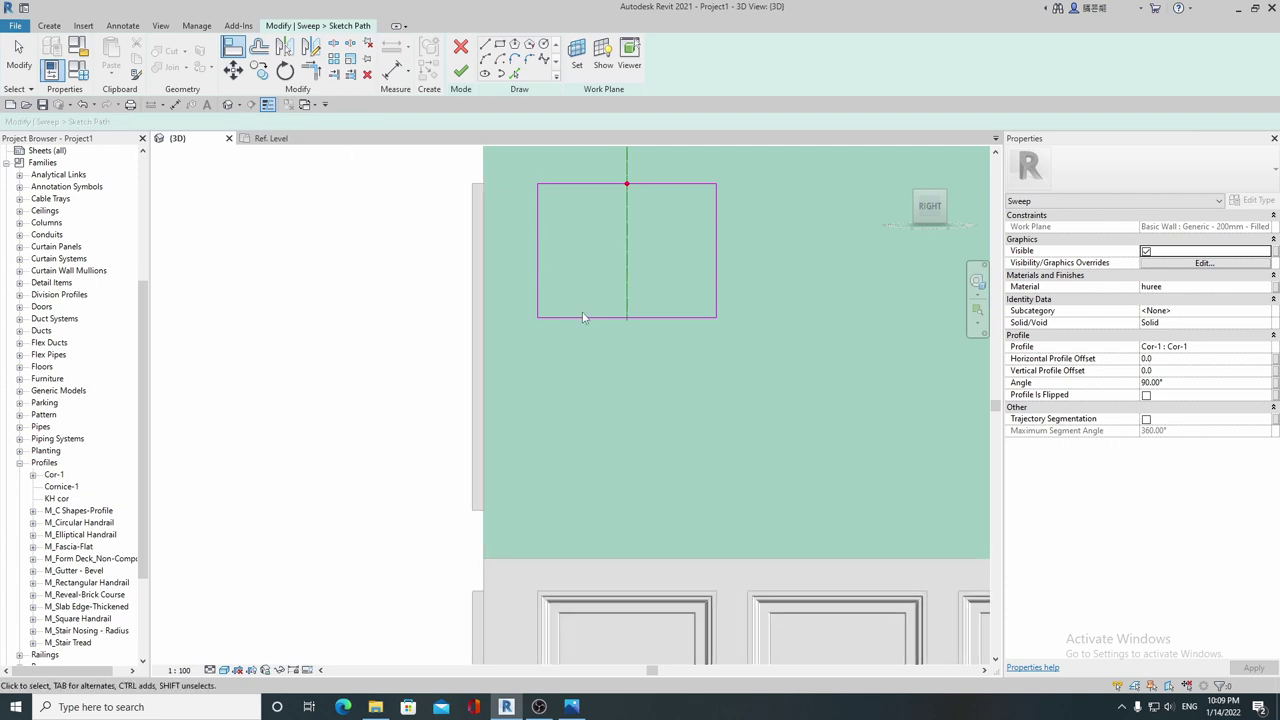
pyautogui.moveTo(583, 318); pyautogui.dragTo(585, 417)
pyautogui.moveTo(583, 502); pyautogui.dragTo(584, 512)
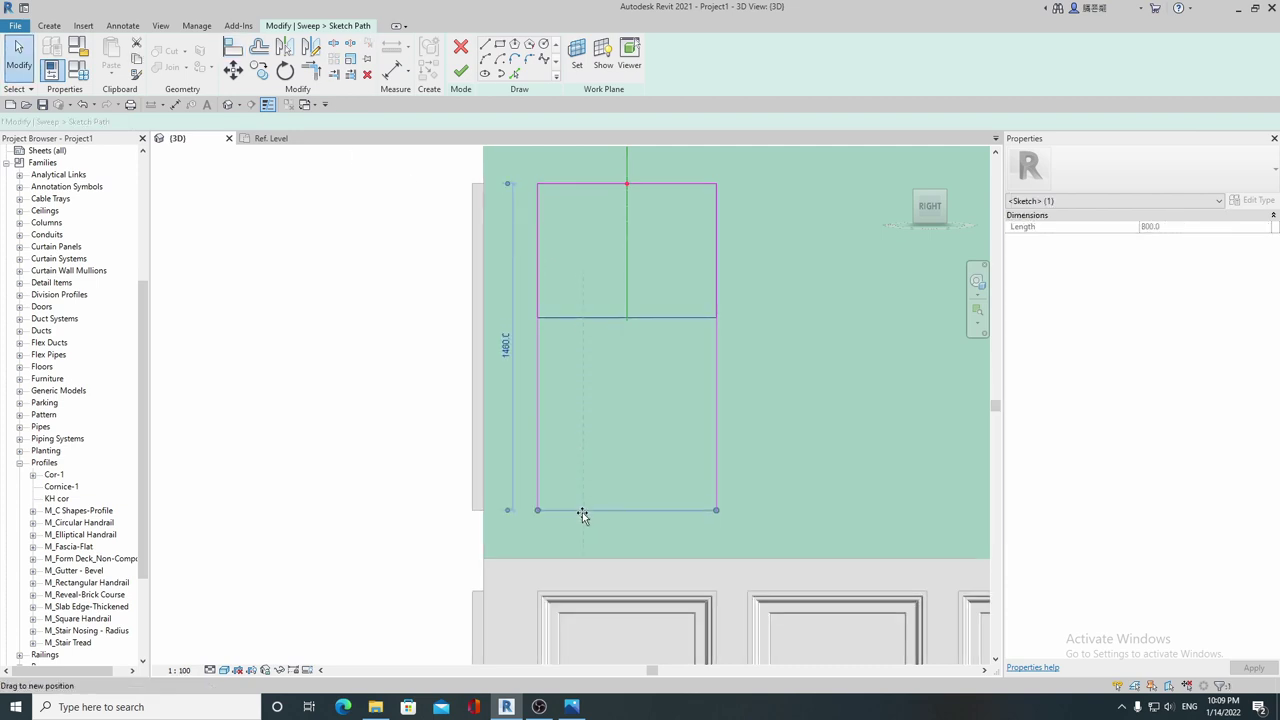
pyautogui.scroll(-5, 500, 470)
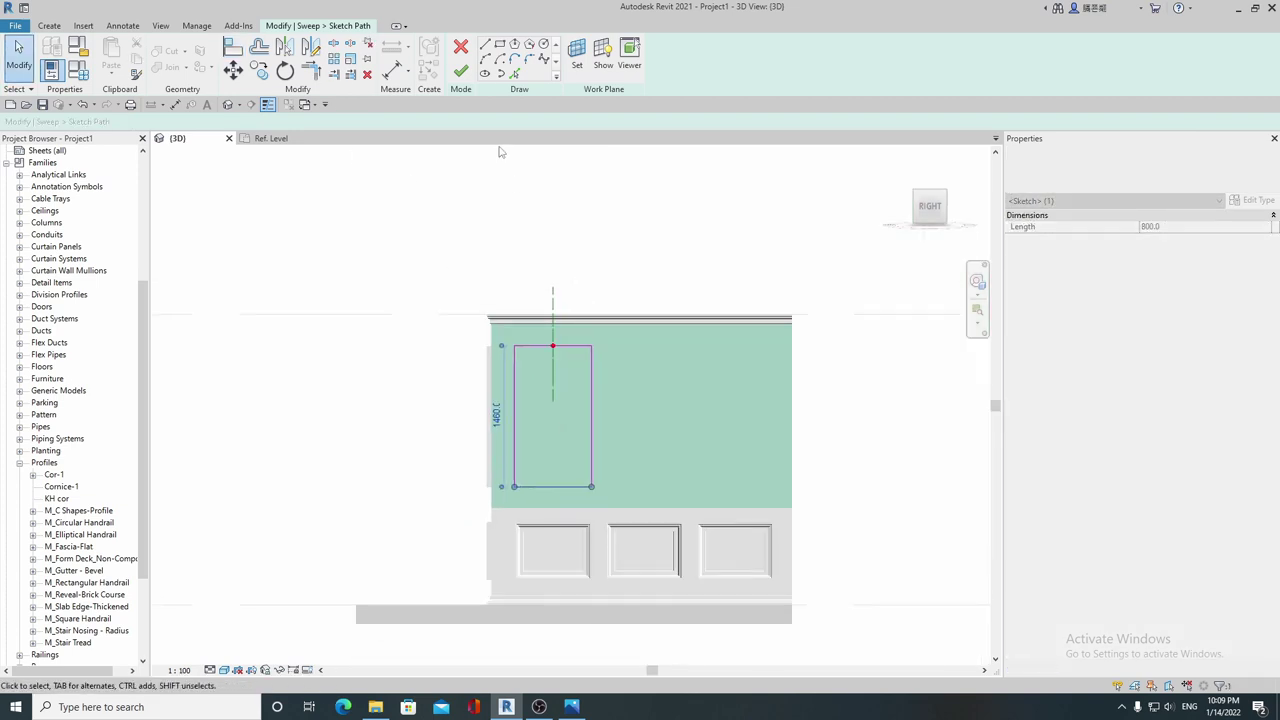
pyautogui.click(460, 71)
pyautogui.click(460, 71)
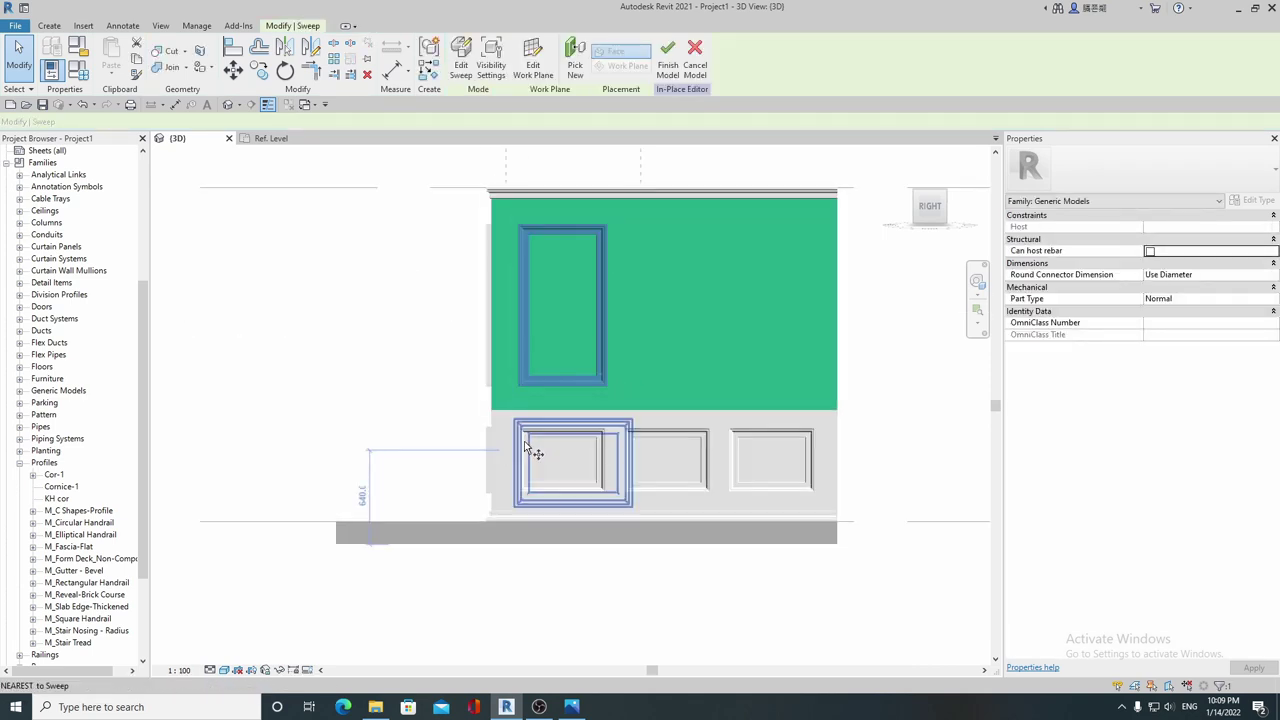
# Step: Copy the tall upper panel twice, 940 apart, across the green wall
pyautogui.scroll(5, 530, 430)
pyautogui.press('c')
pyautogui.press('o')
pyautogui.click(511, 413)
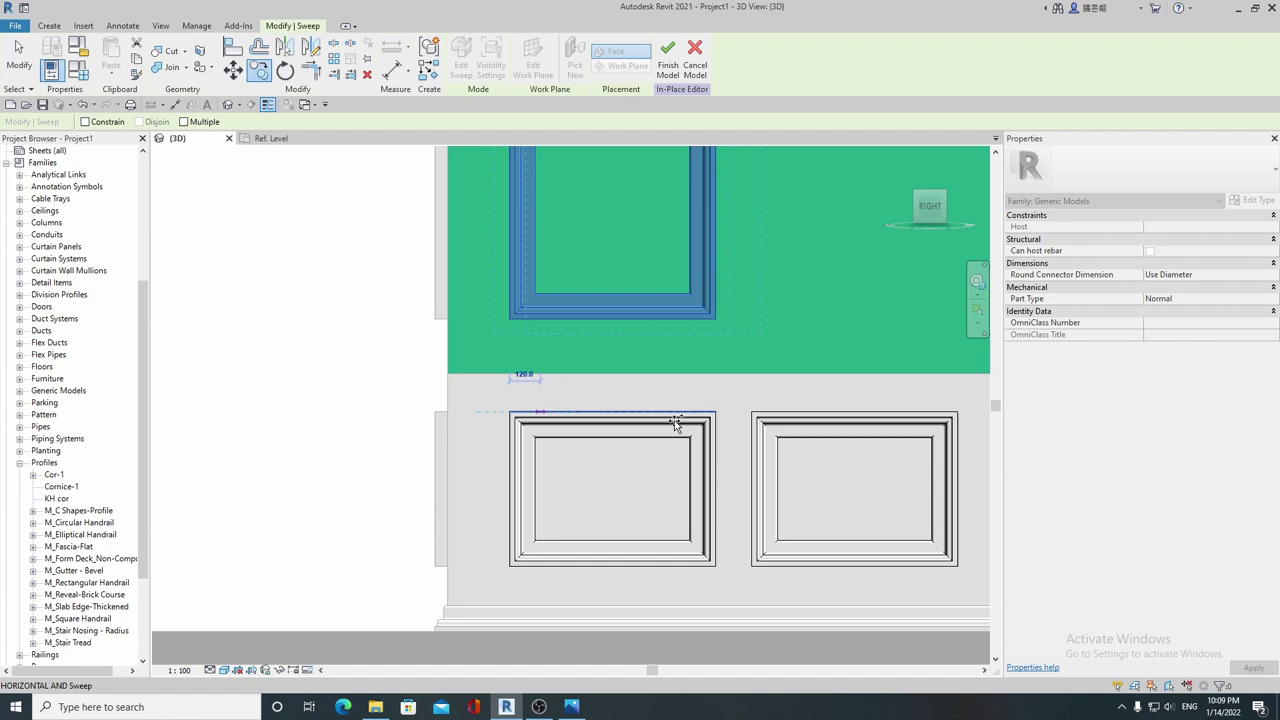
pyautogui.click(752, 413)
pyautogui.scroll(-3, 520, 440)
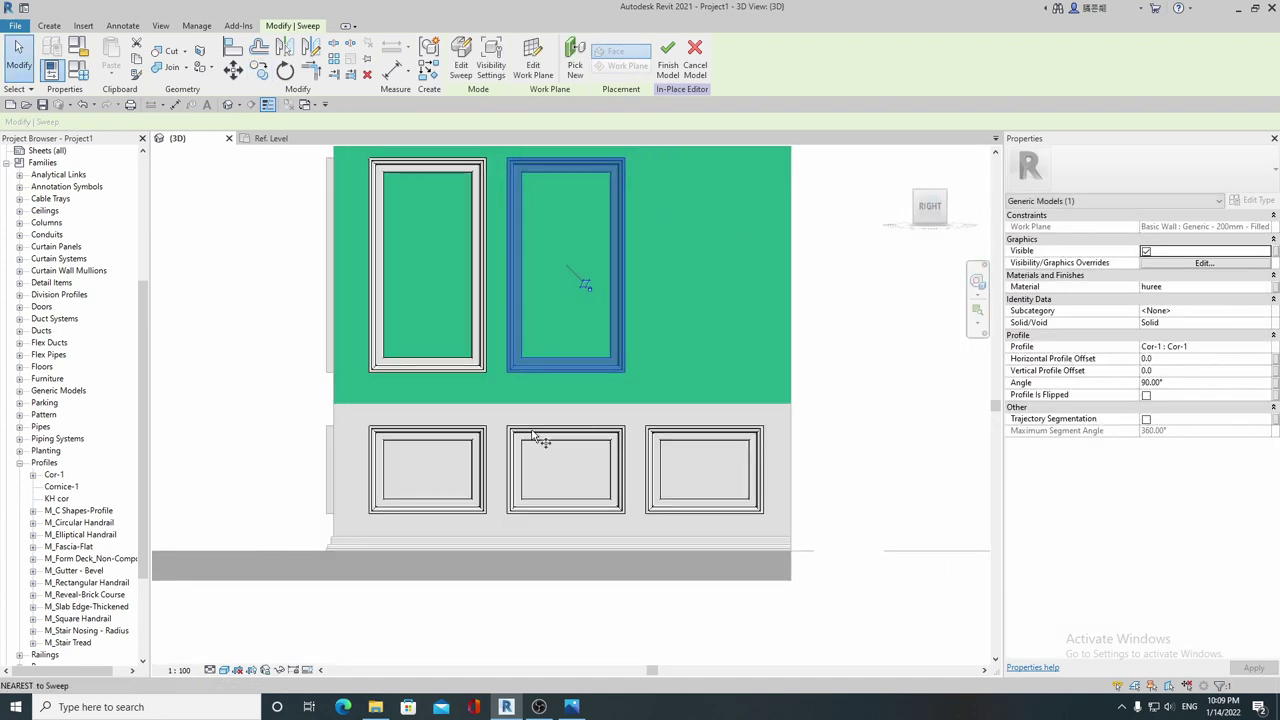
pyautogui.press('c')
pyautogui.press('o')
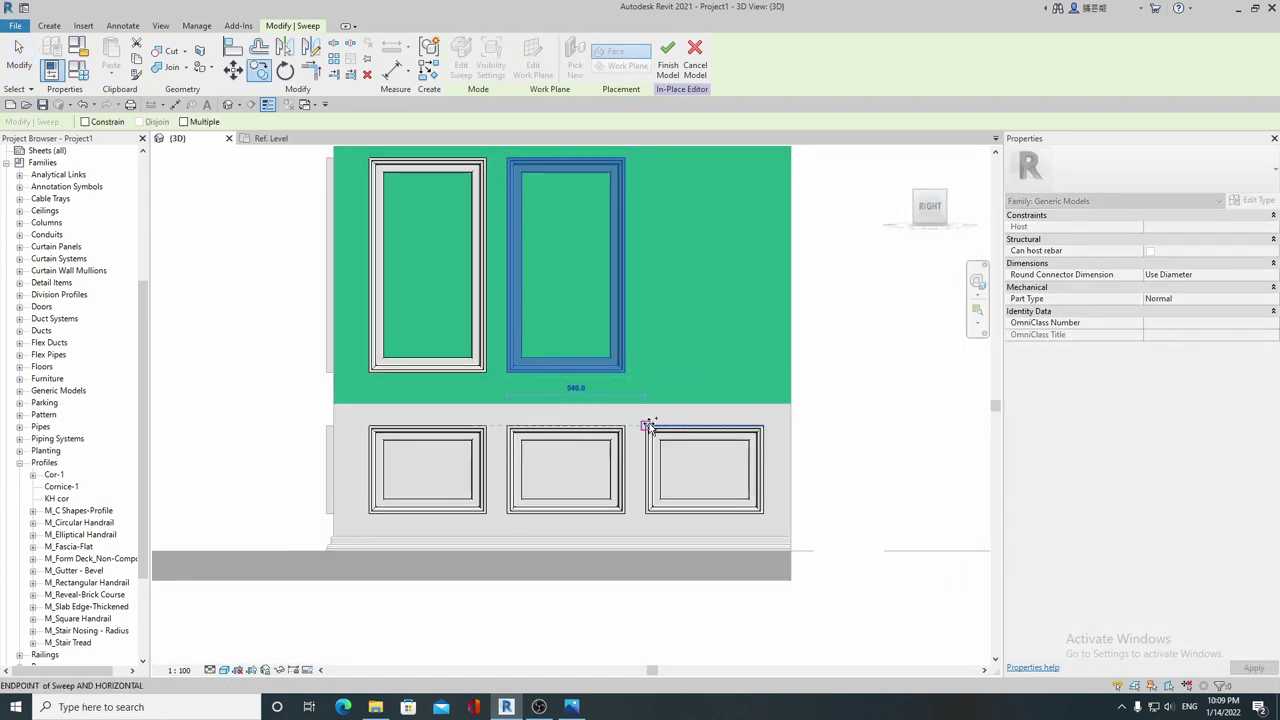
pyautogui.click(648, 426)
# Step: Finish the in-place panelling model, viewed isometrically
pyautogui.scroll(-3, 640, 394)
pyautogui.keyDown('shift'); pyautogui.moveTo(640, 394); pyautogui.dragTo(489, 171, button='middle'); pyautogui.keyUp('shift')
pyautogui.click(459, 55)
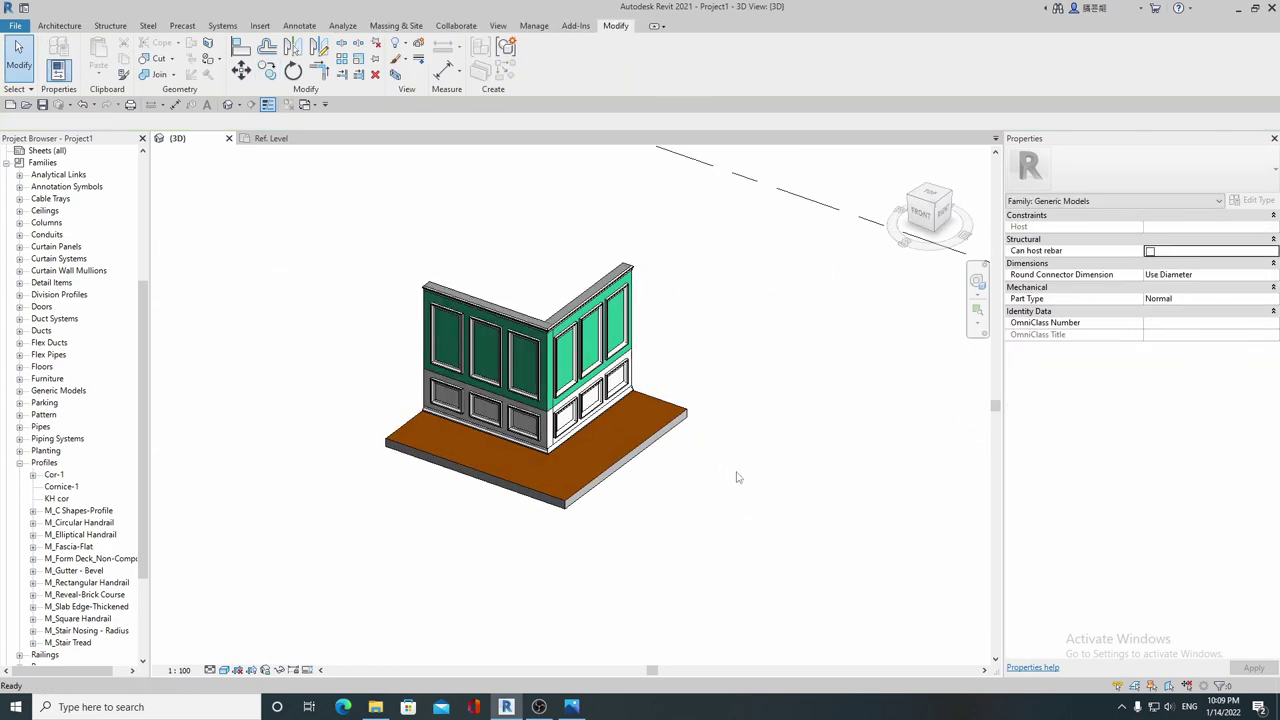
# Step: Inspect the panelled wall from the front, then show the Cor-1 profile's Ref. Level plan
pyautogui.scroll(2, 583, 413)
pyautogui.scroll(2, 583, 413)
pyautogui.scroll(-3, 583, 413)
pyautogui.moveTo(583, 413)
pyautogui.keyDown('shift'); pyautogui.mouseDown(button='middle')
pyautogui.moveTo(788, 371)
pyautogui.moveTo(681, 404)
pyautogui.moveTo(468, 336)
pyautogui.mouseUp(button='middle'); pyautogui.keyUp('shift')
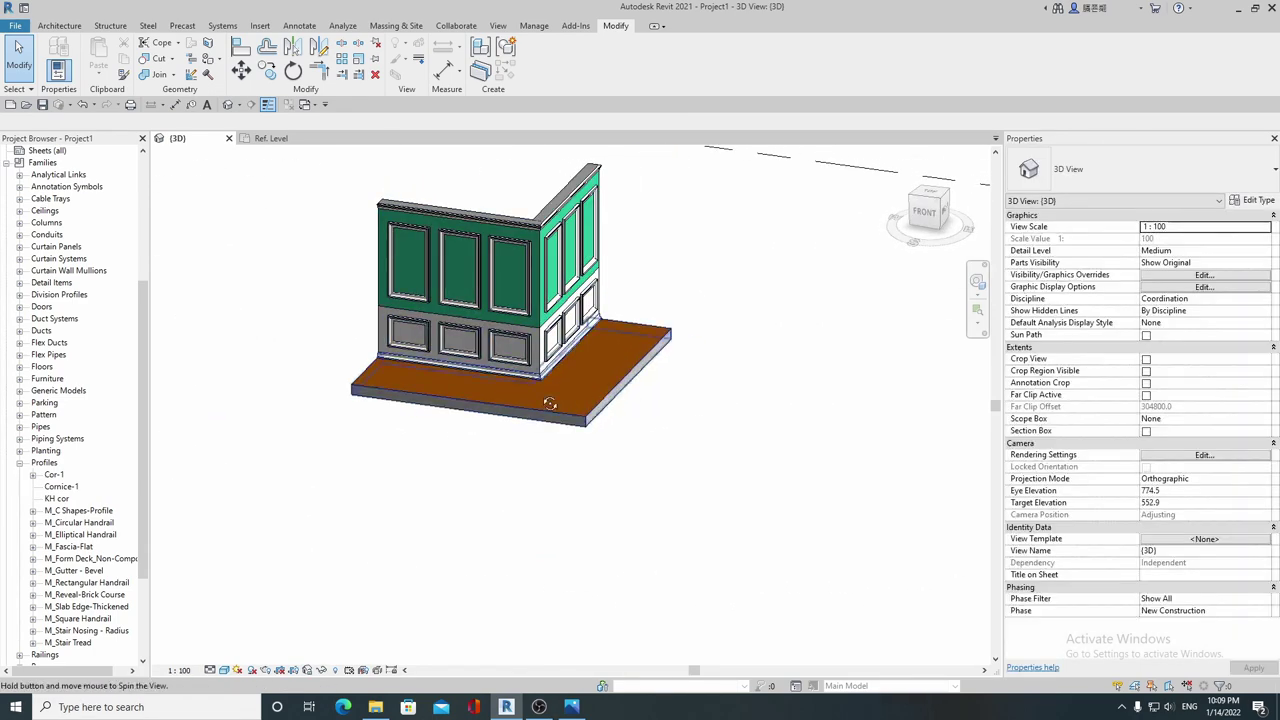
pyautogui.scroll(3, 468, 336)
pyautogui.scroll(2, 468, 336)
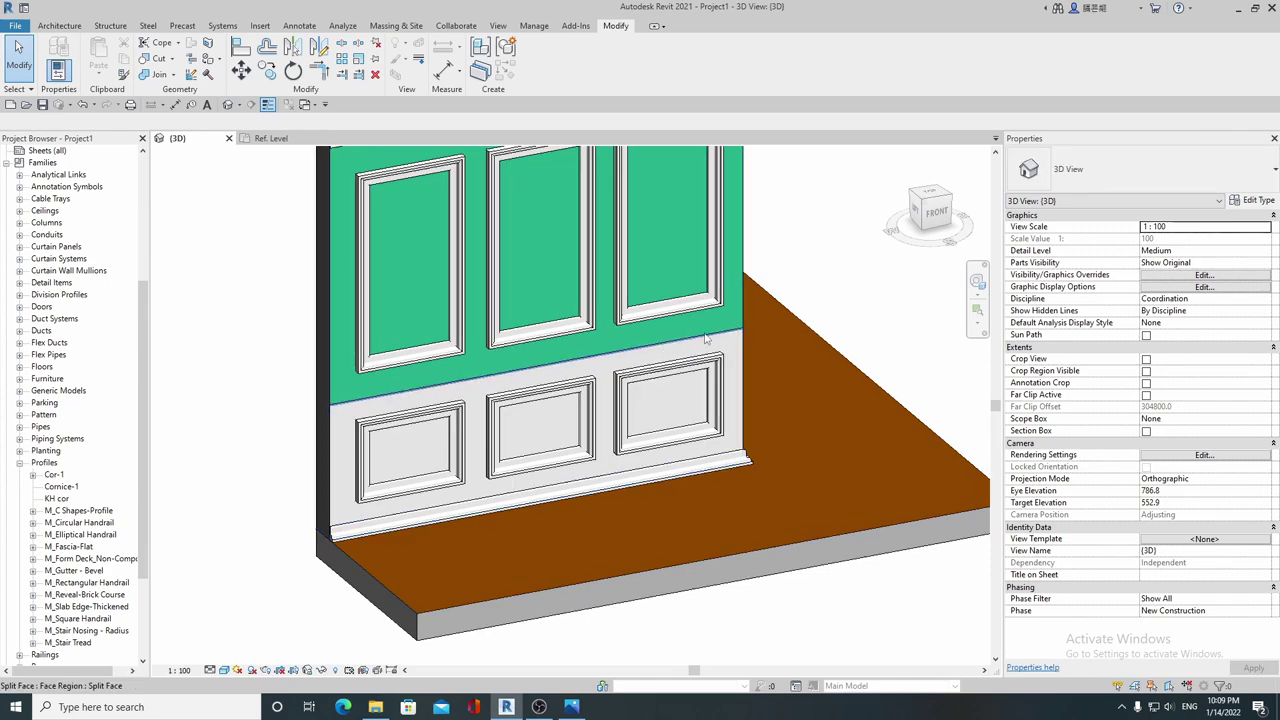
pyautogui.scroll(-1, 705, 335)
pyautogui.keyDown('shift'); pyautogui.moveTo(760, 348); pyautogui.dragTo(320, 146, button='middle'); pyautogui.keyUp('shift')
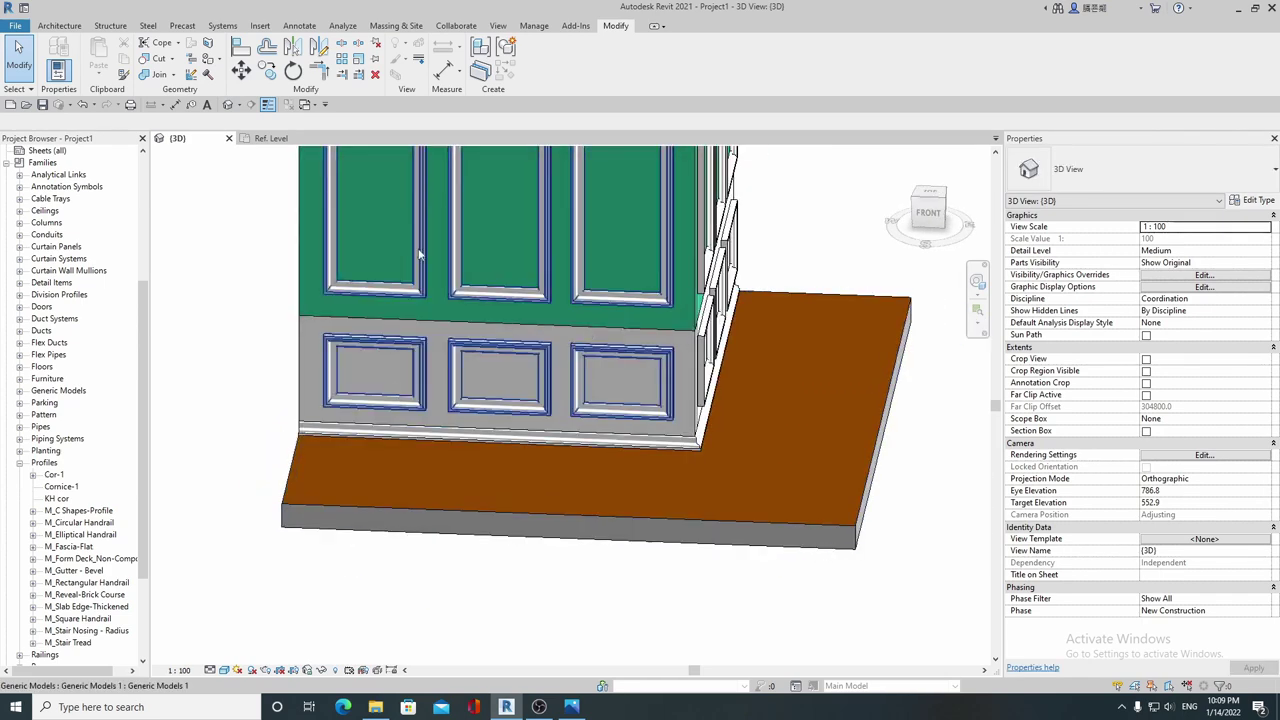
pyautogui.click(290, 138)
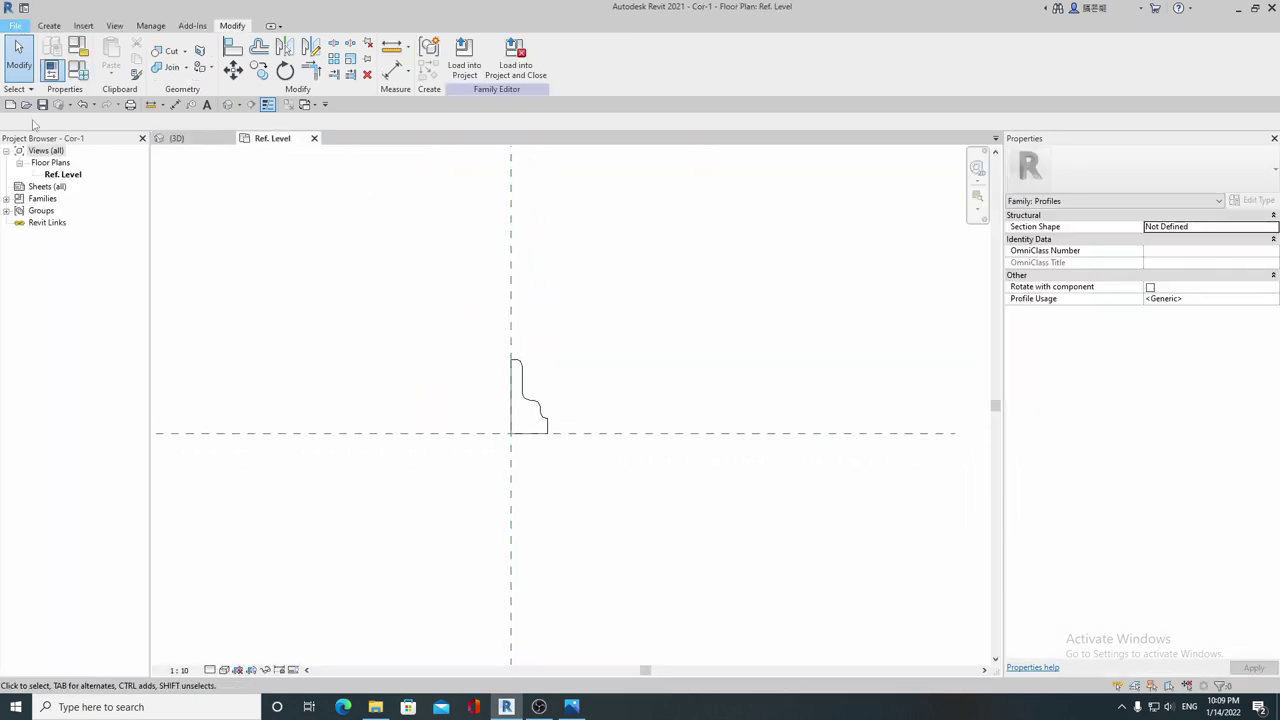
# Step: Save the profile family as a new file named Cor-2
pyautogui.click(15, 25)
pyautogui.moveTo(48, 182)
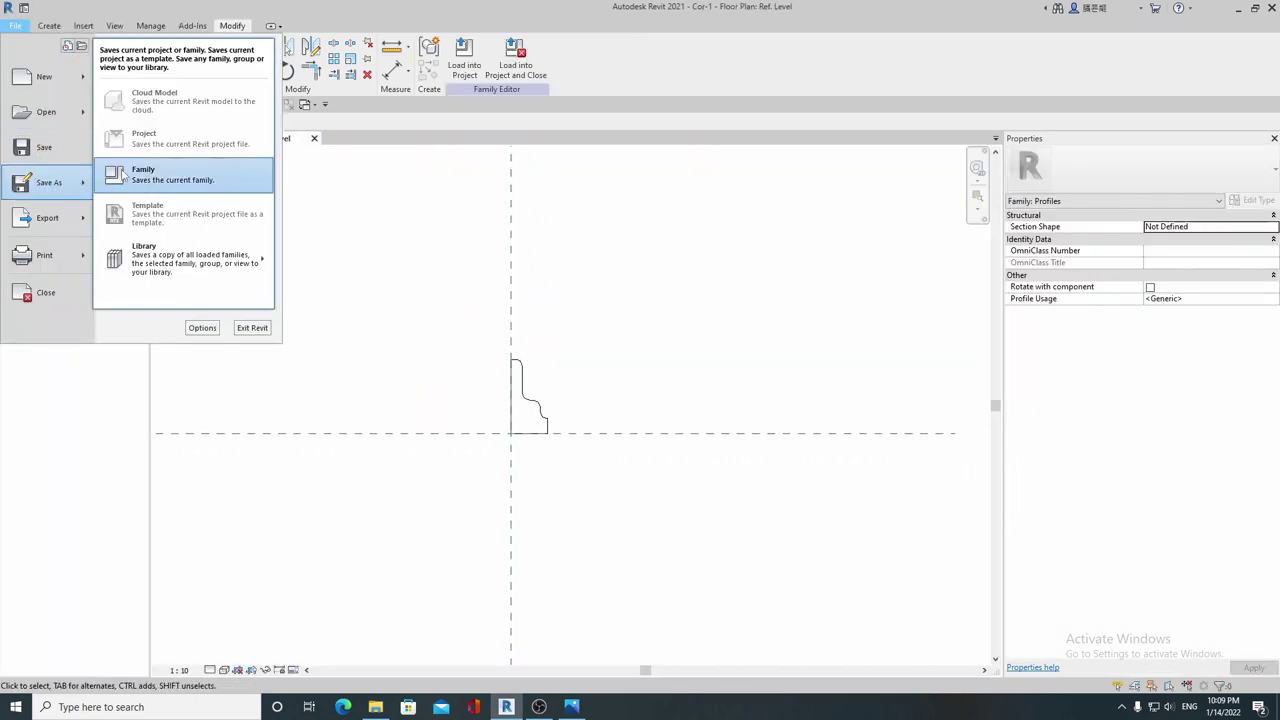
pyautogui.click(121, 176)
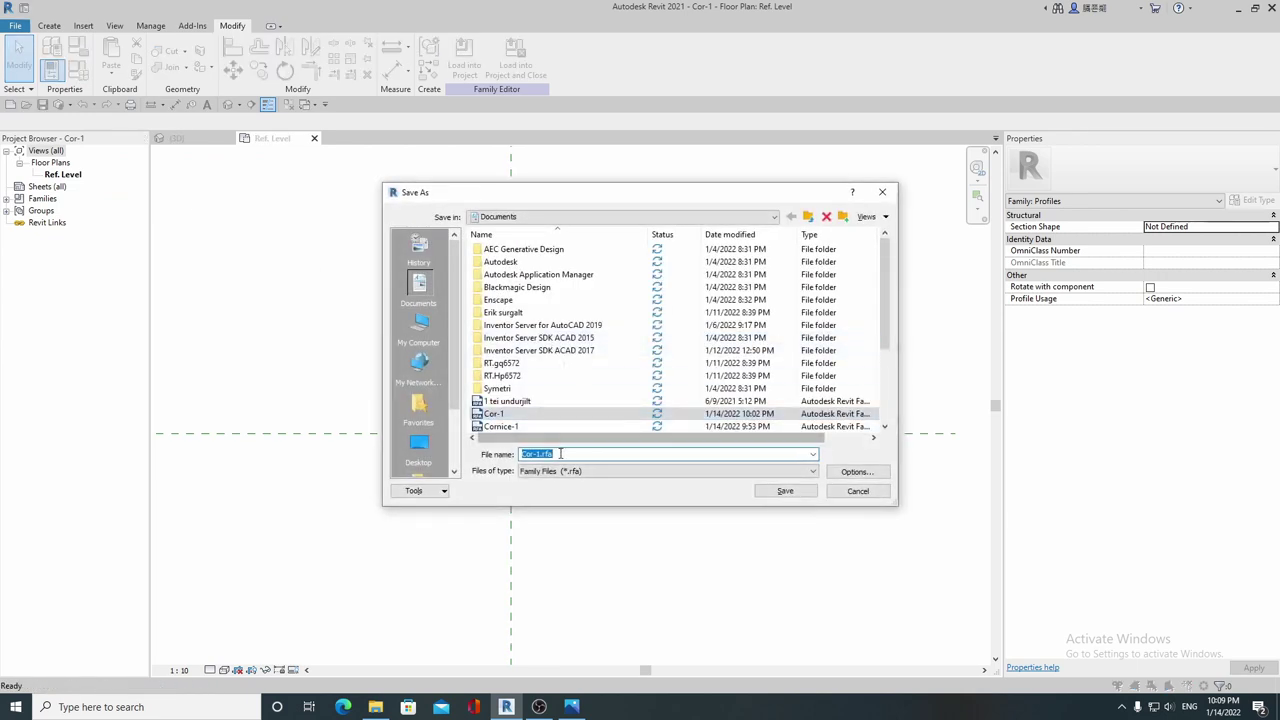
pyautogui.moveTo(560, 453); pyautogui.dragTo(546, 455)
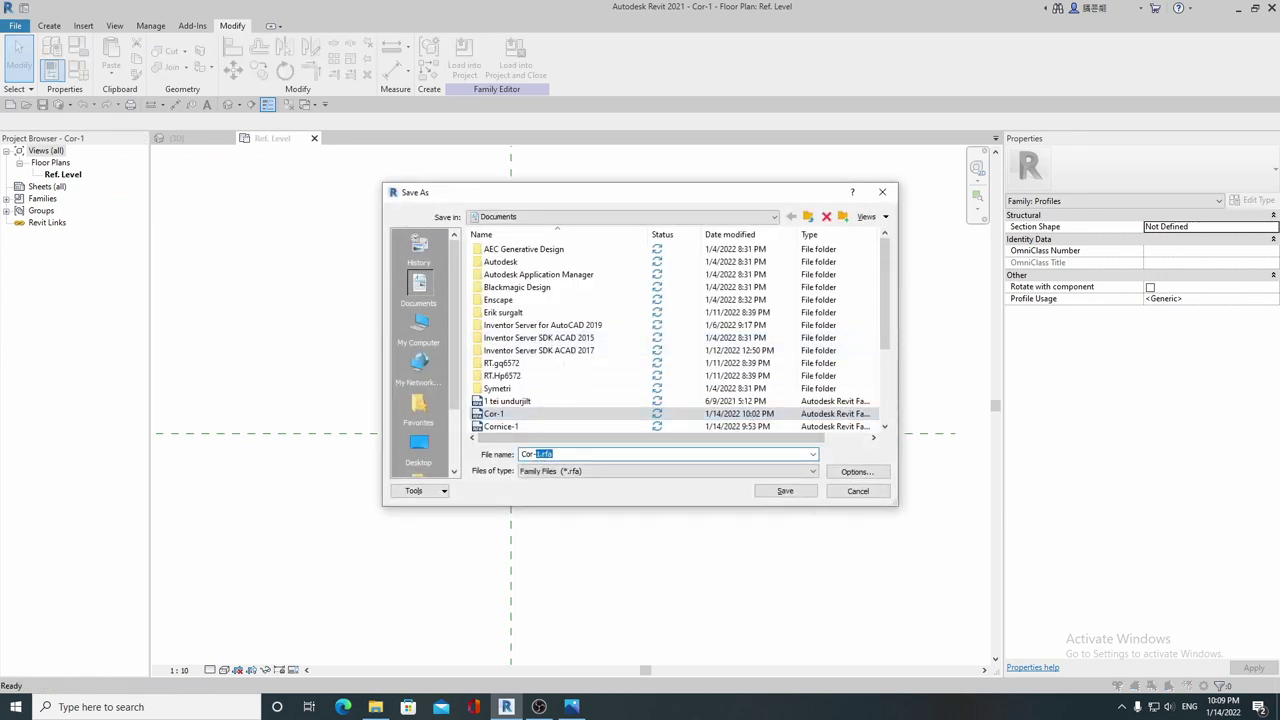
pyautogui.click(756, 490)
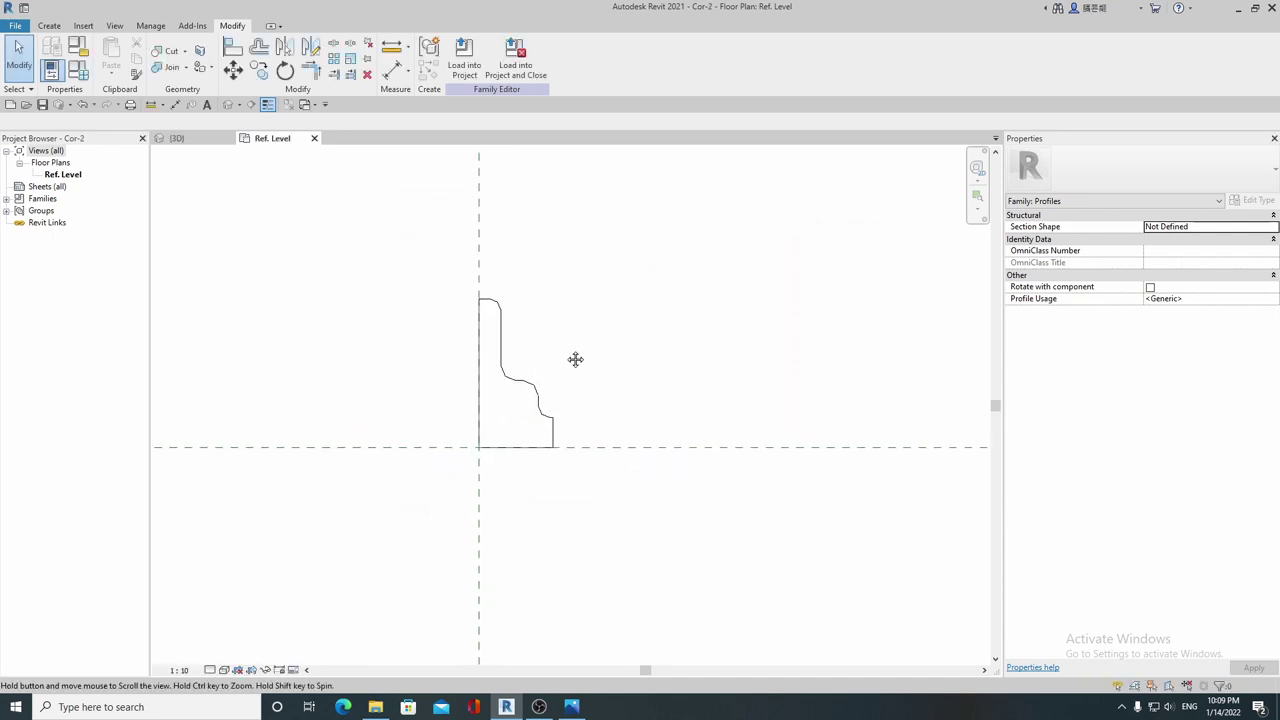
# Step: Window-select all the old profile outline lines for deletion
pyautogui.moveTo(575, 359); pyautogui.dragTo(575, 356, button='middle')
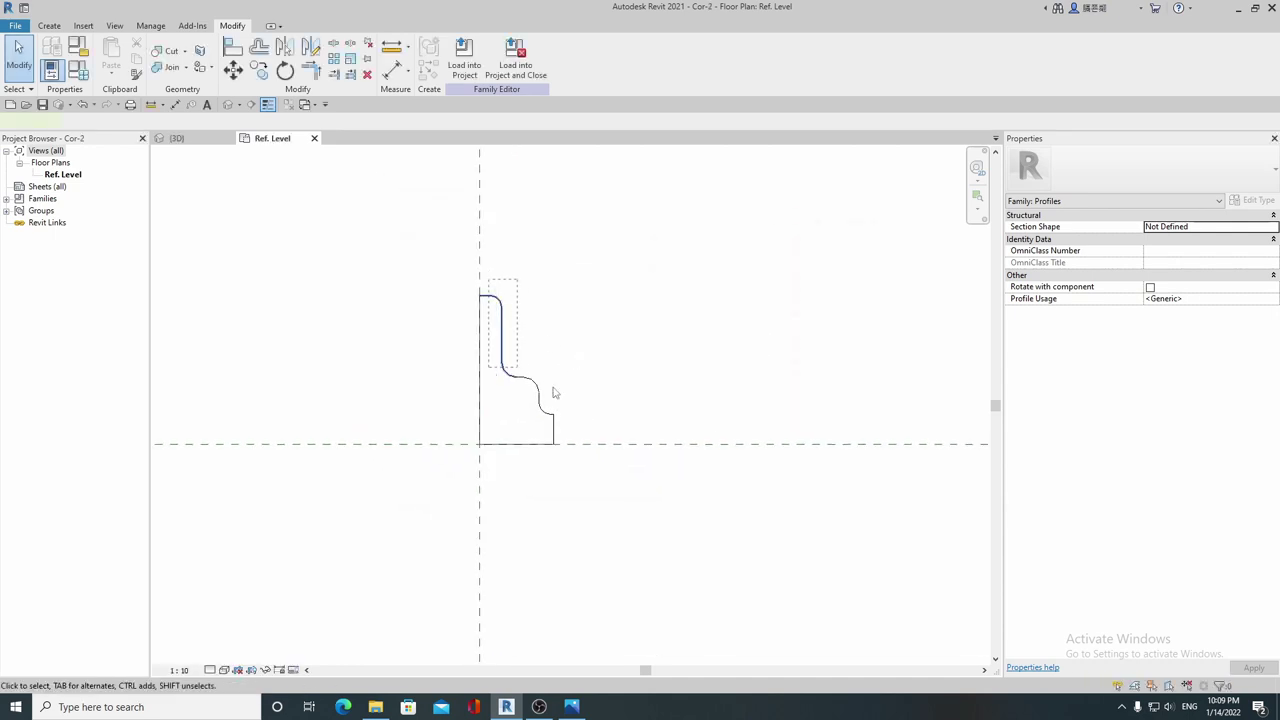
pyautogui.click(476, 348)
pyautogui.moveTo(429, 266); pyautogui.dragTo(672, 528)
# Step: Replace the old profile lines with a 45-long line from the reference planes' intersection
pyautogui.press('Delete')
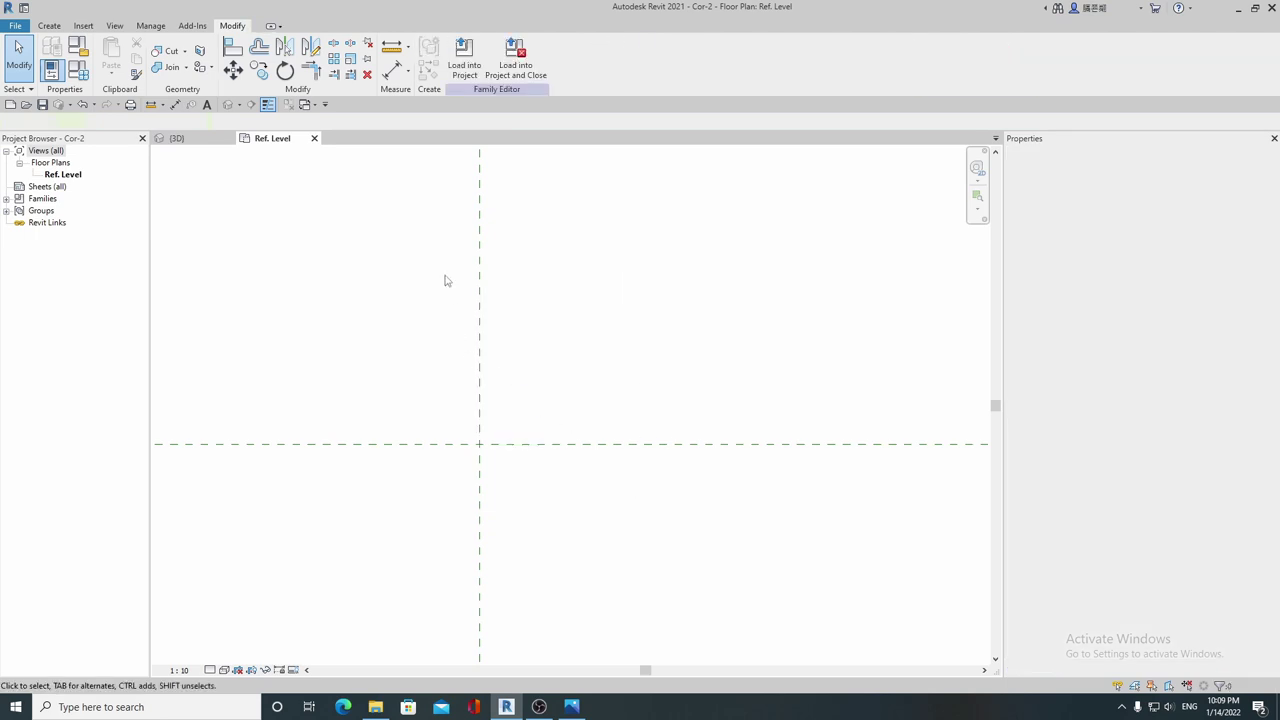
pyautogui.click(50, 26)
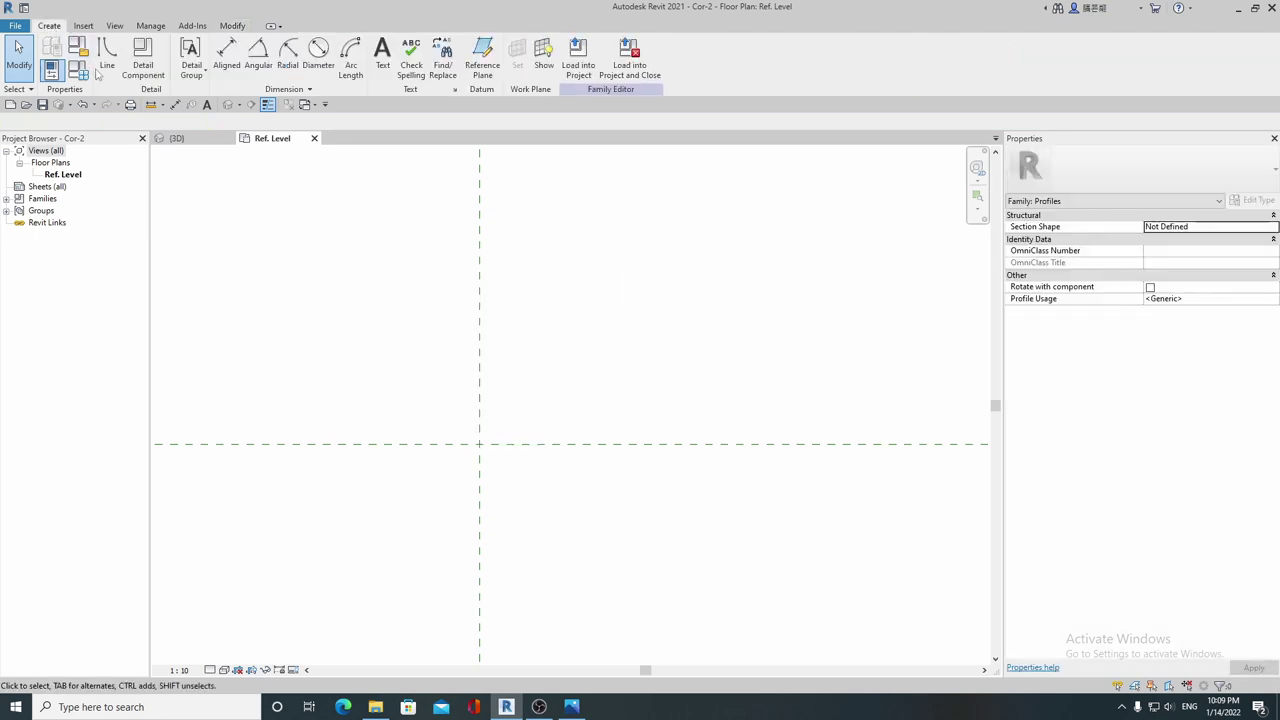
pyautogui.press('l')
pyautogui.press('i')
pyautogui.click(480, 443)
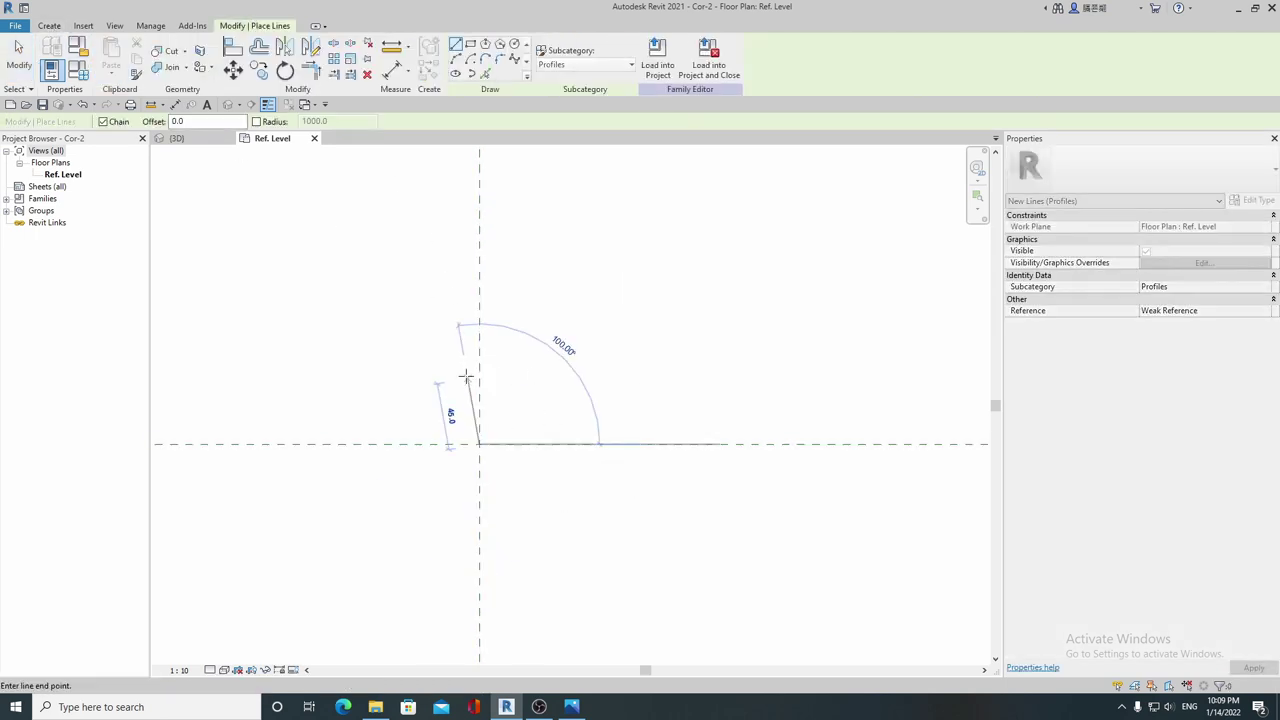
pyautogui.write('45')
pyautogui.press('Return')
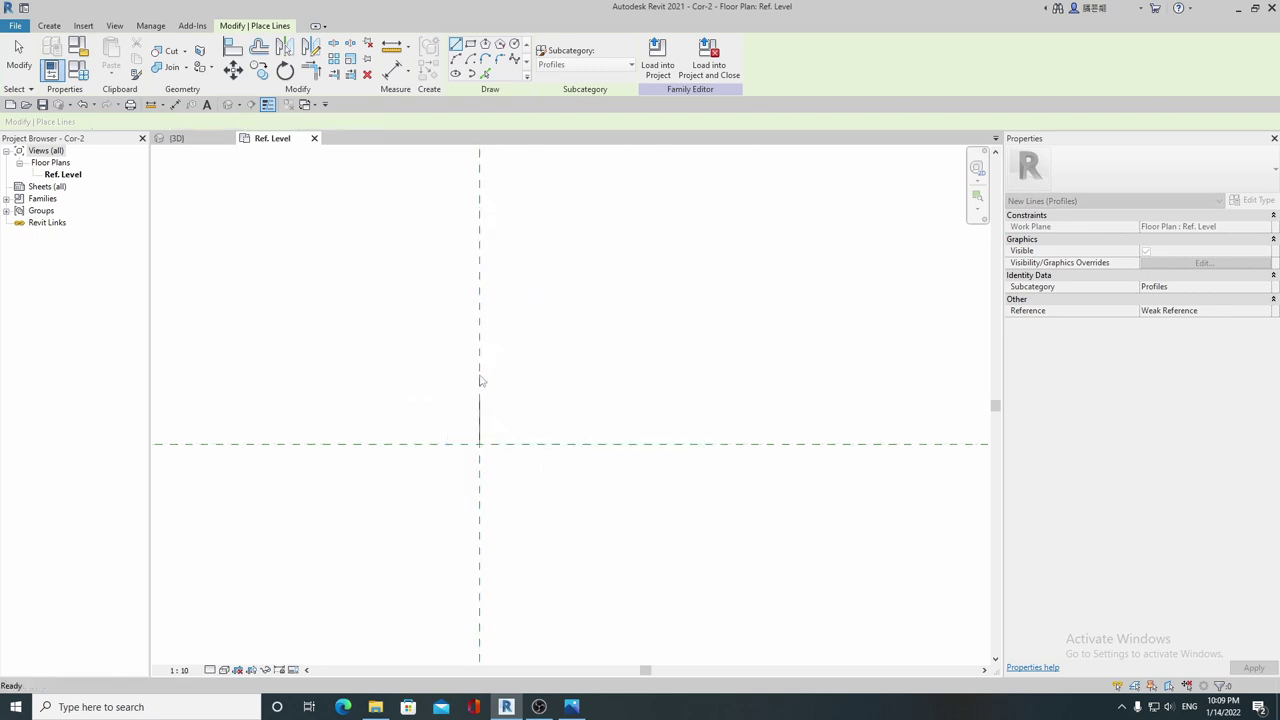
pyautogui.press('Escape')
pyautogui.press('Escape')
pyautogui.moveTo(439, 344); pyautogui.dragTo(541, 468)
pyautogui.moveTo(541, 468); pyautogui.dragTo(534, 445, button='middle')
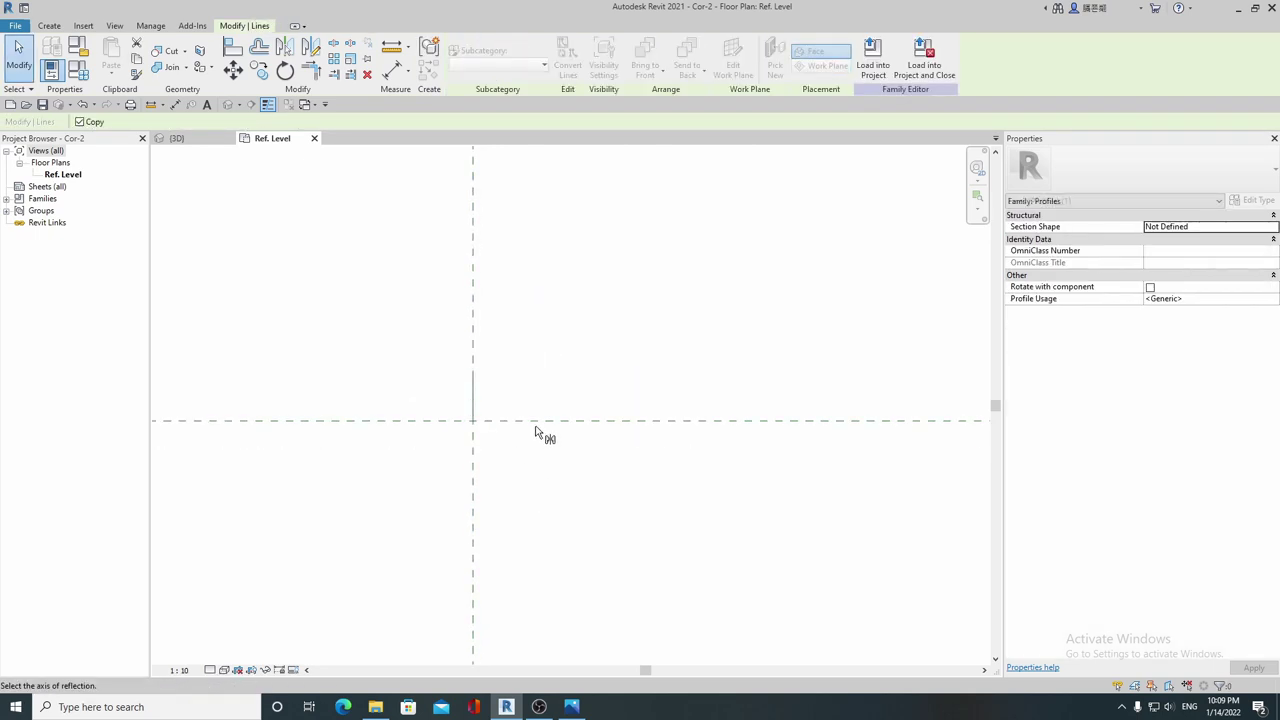
pyautogui.scroll(2, 500, 395)
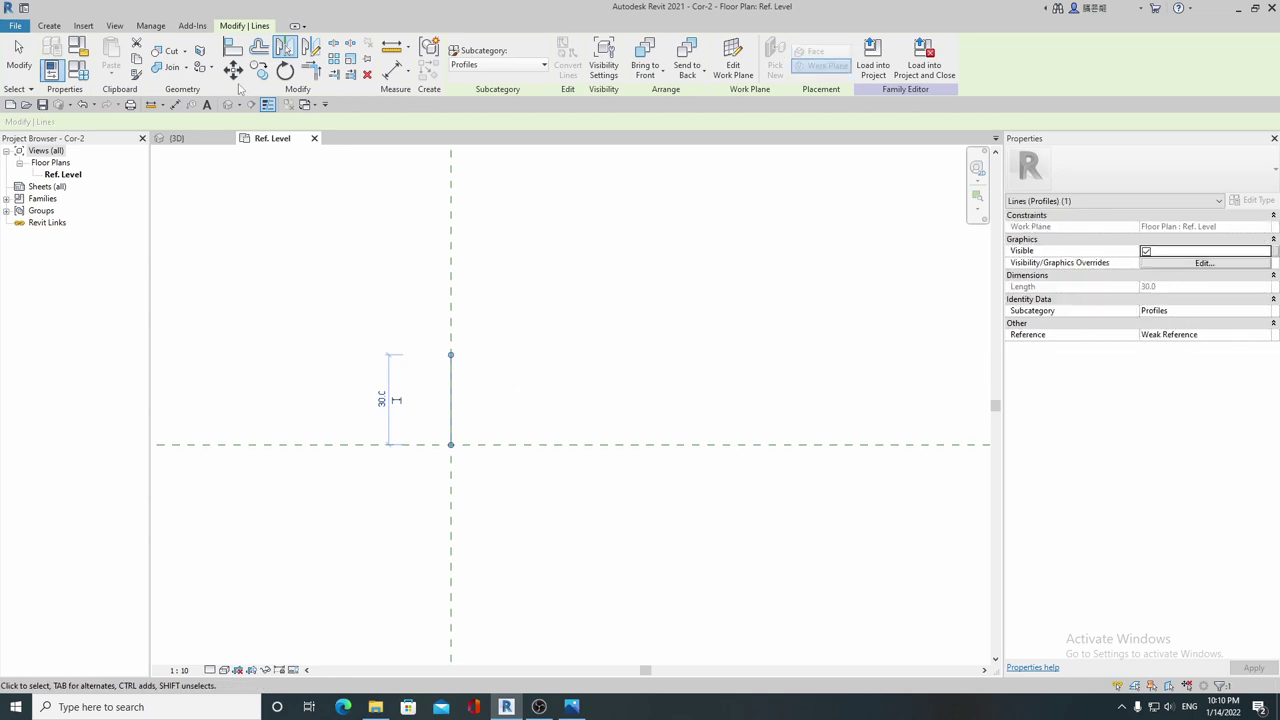
# Step: Draw the stepped profile outline, three steps descending to the reference level
pyautogui.click(49, 26)
pyautogui.click(107, 55)
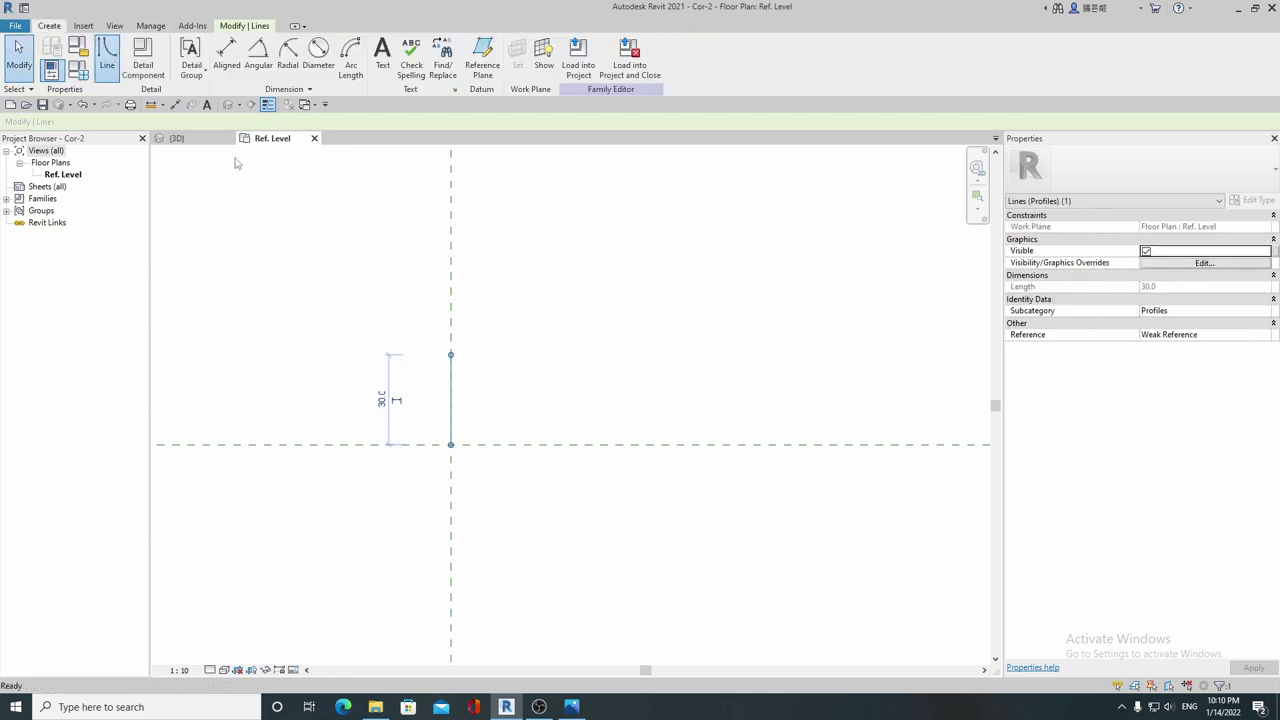
pyautogui.click(451, 353)
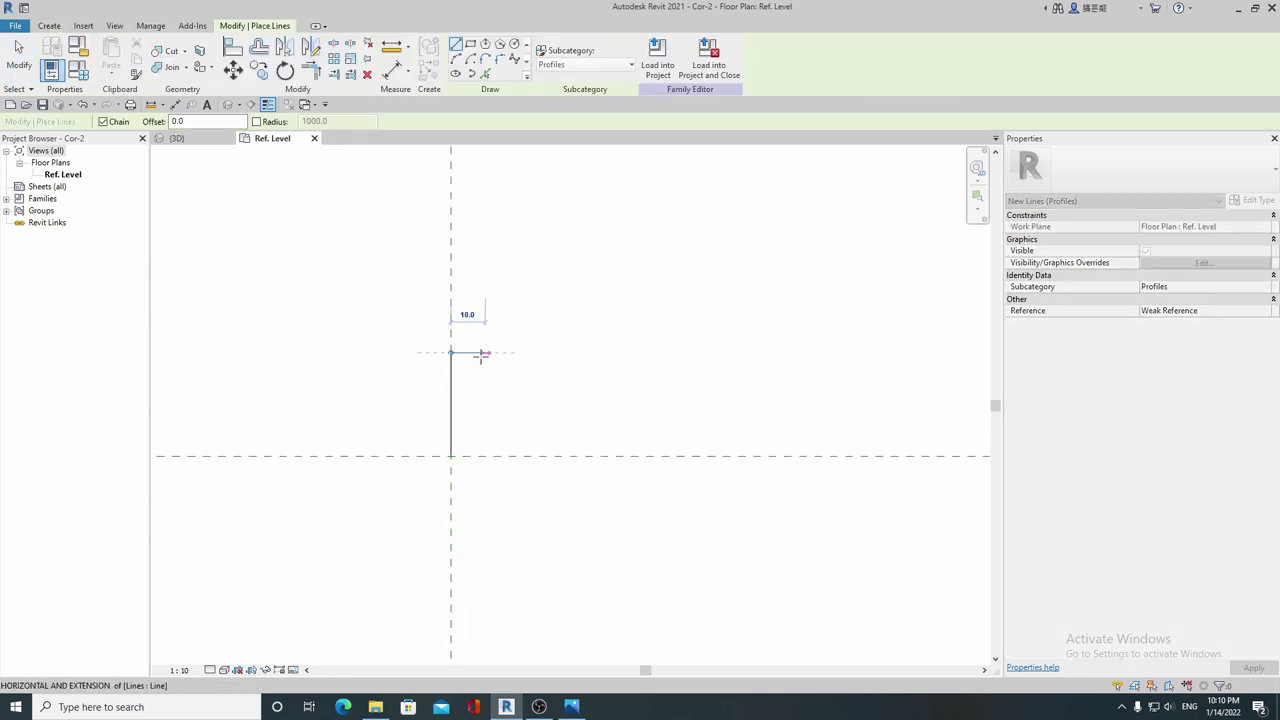
pyautogui.click(480, 354)
pyautogui.click(480, 404)
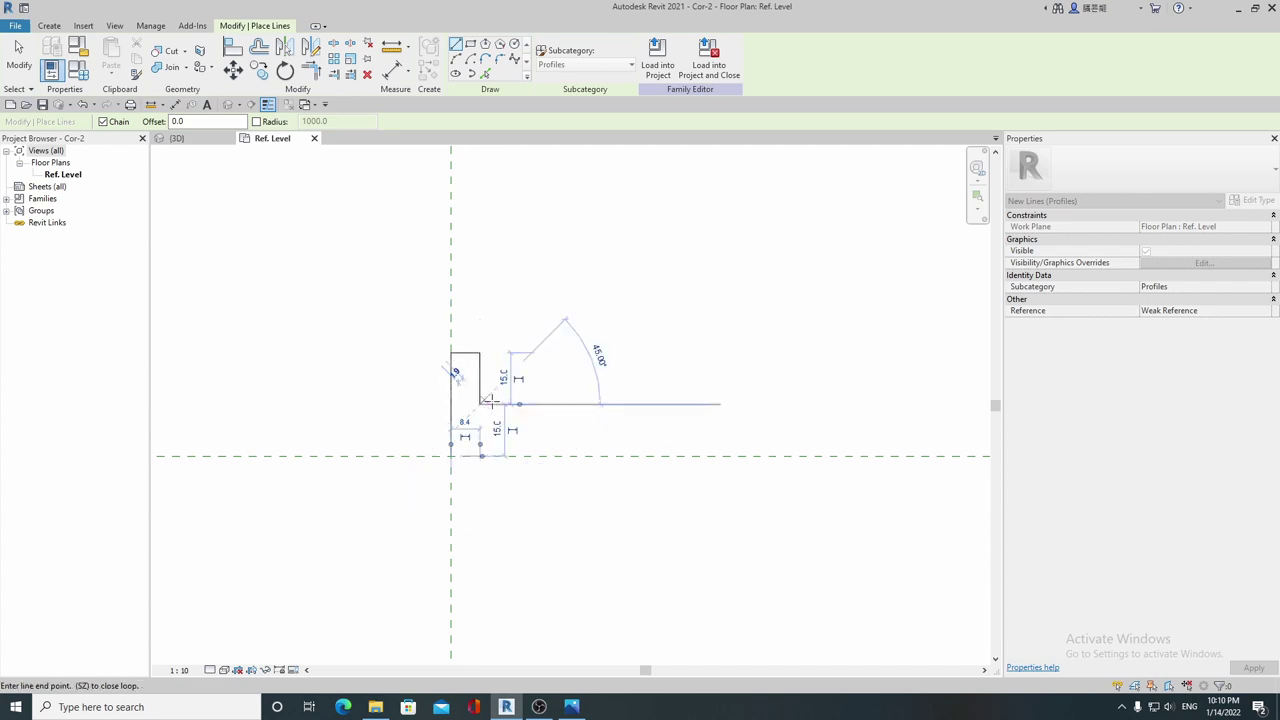
pyautogui.click(497, 404)
pyautogui.click(497, 421)
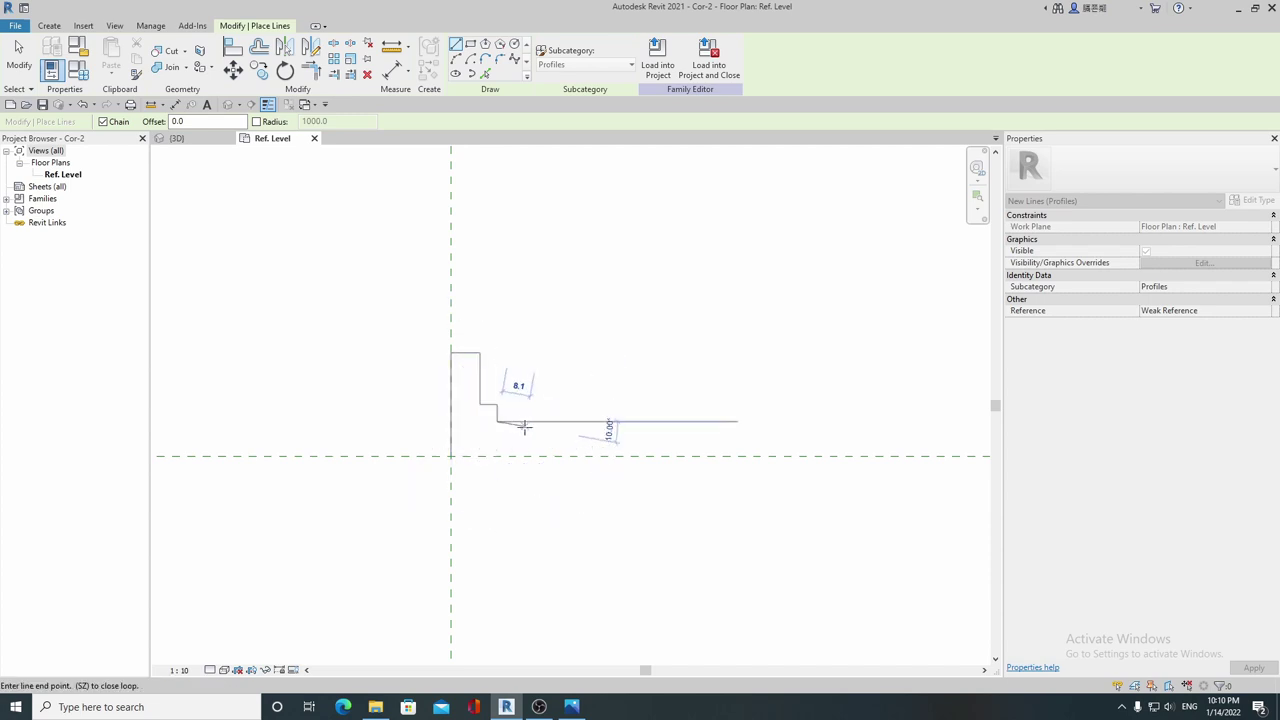
pyautogui.click(524, 421)
pyautogui.click(524, 456)
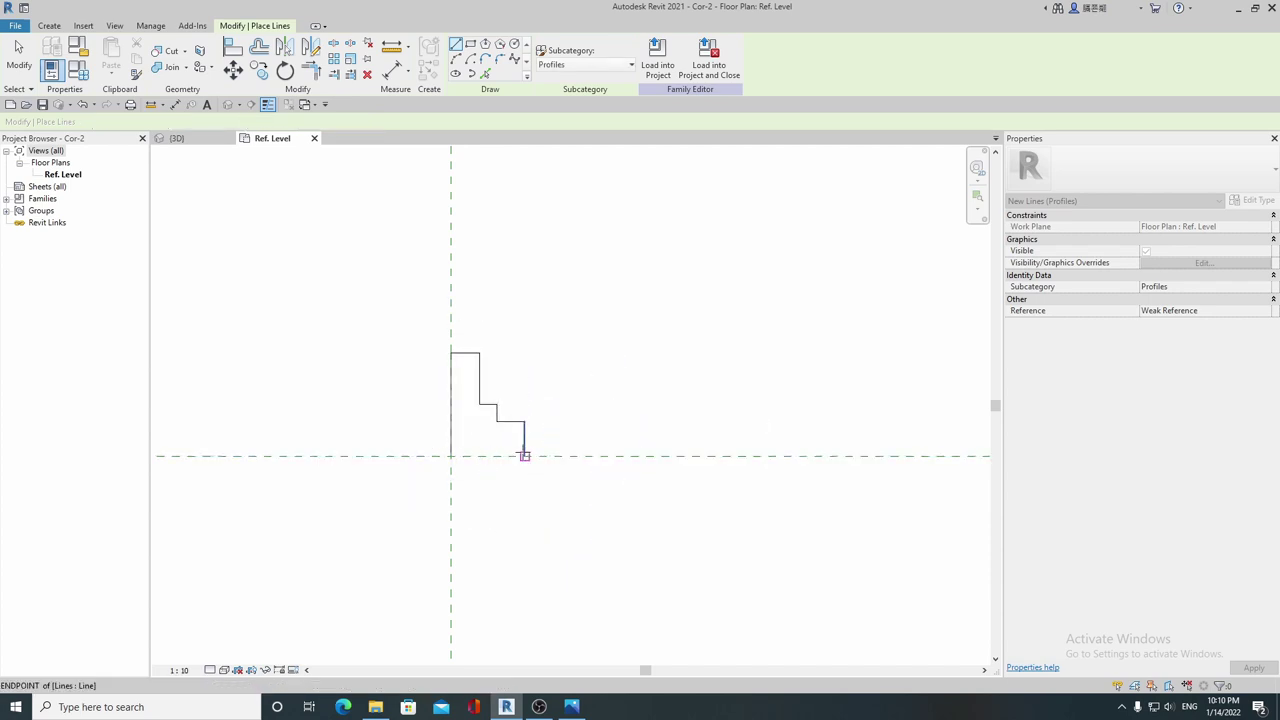
pyautogui.press('Escape')
pyautogui.press('Escape')
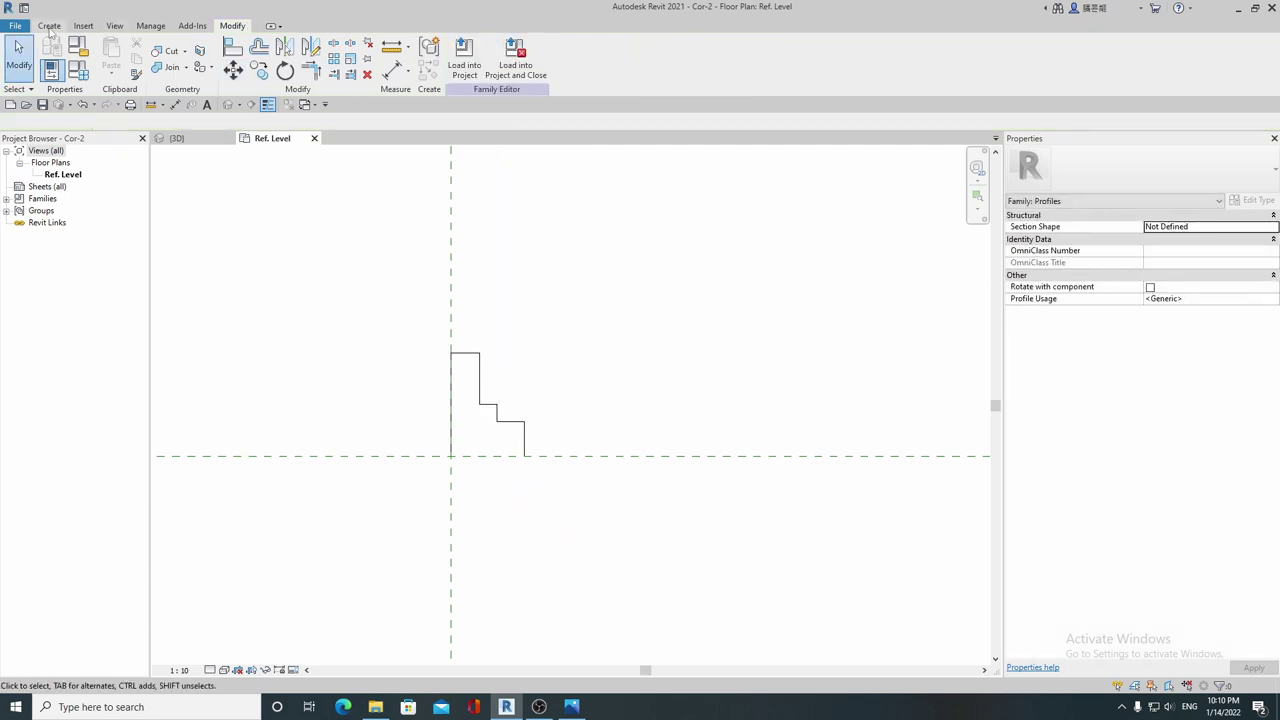
# Step: Round the top-right corner of the profile with a fillet arc
pyautogui.click(50, 27)
pyautogui.click(105, 55)
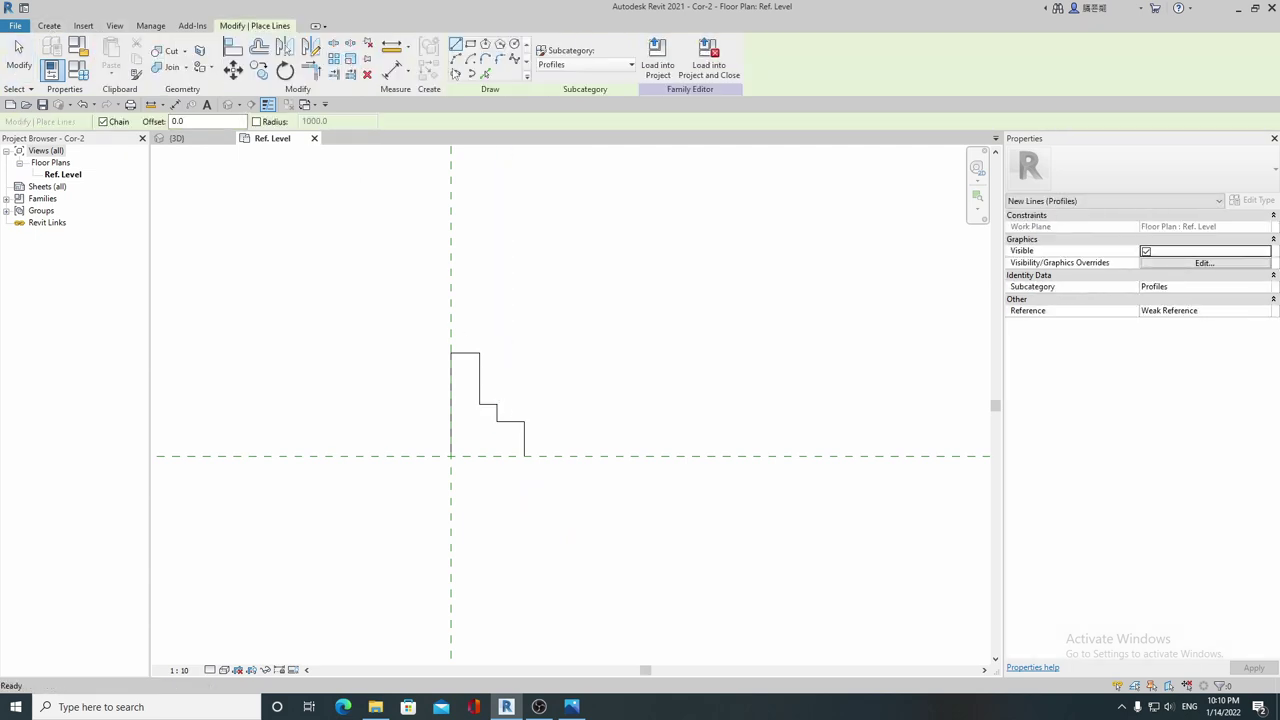
pyautogui.click(503, 60)
pyautogui.scroll(3, 460, 368)
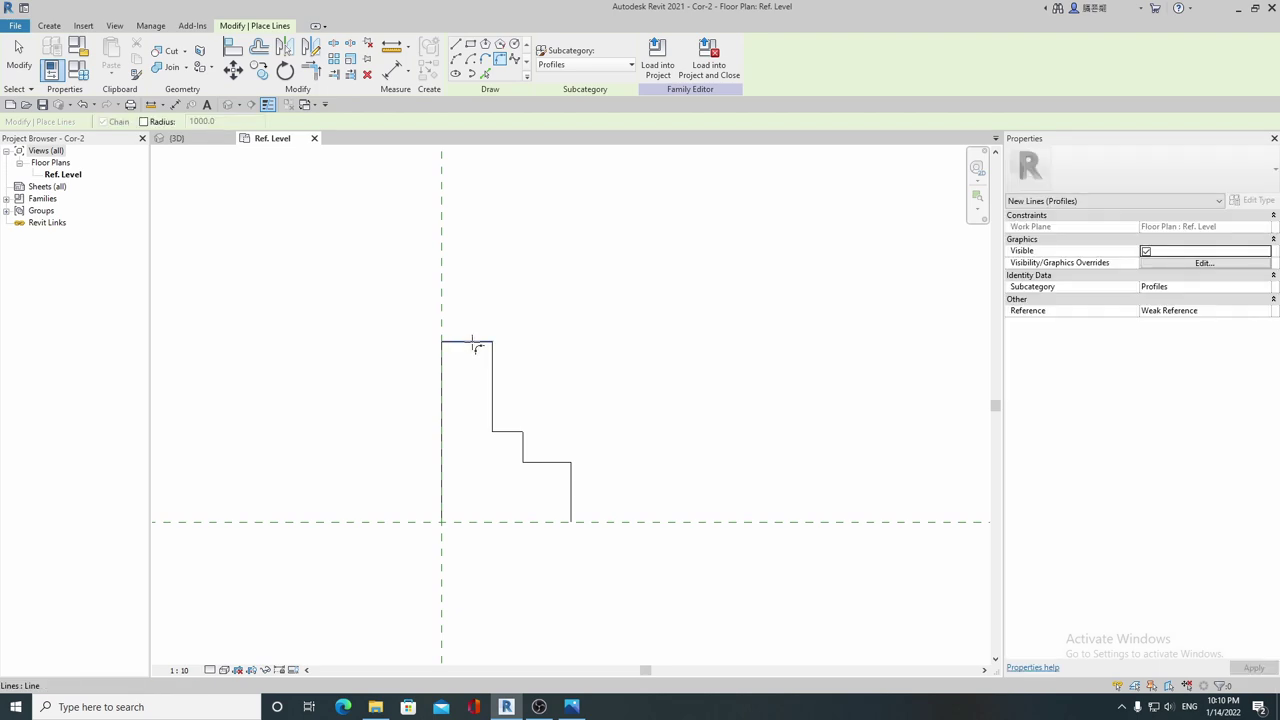
pyautogui.press('Escape')
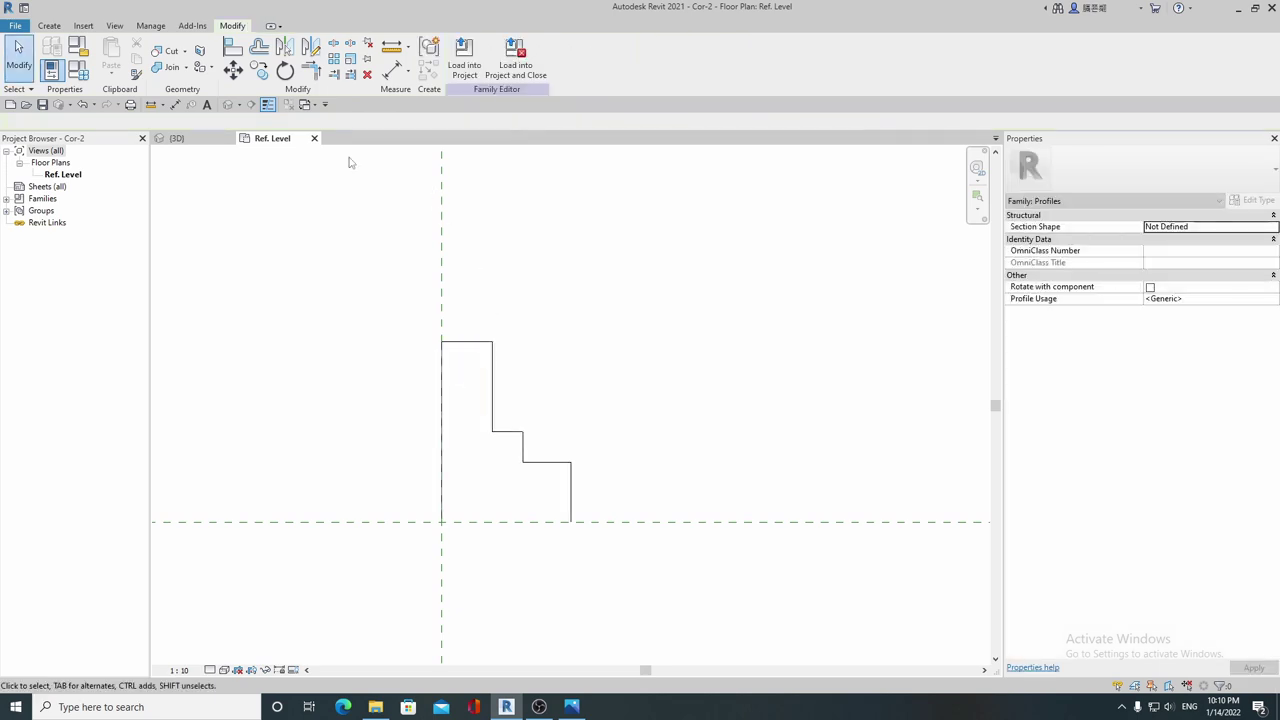
pyautogui.click(52, 26)
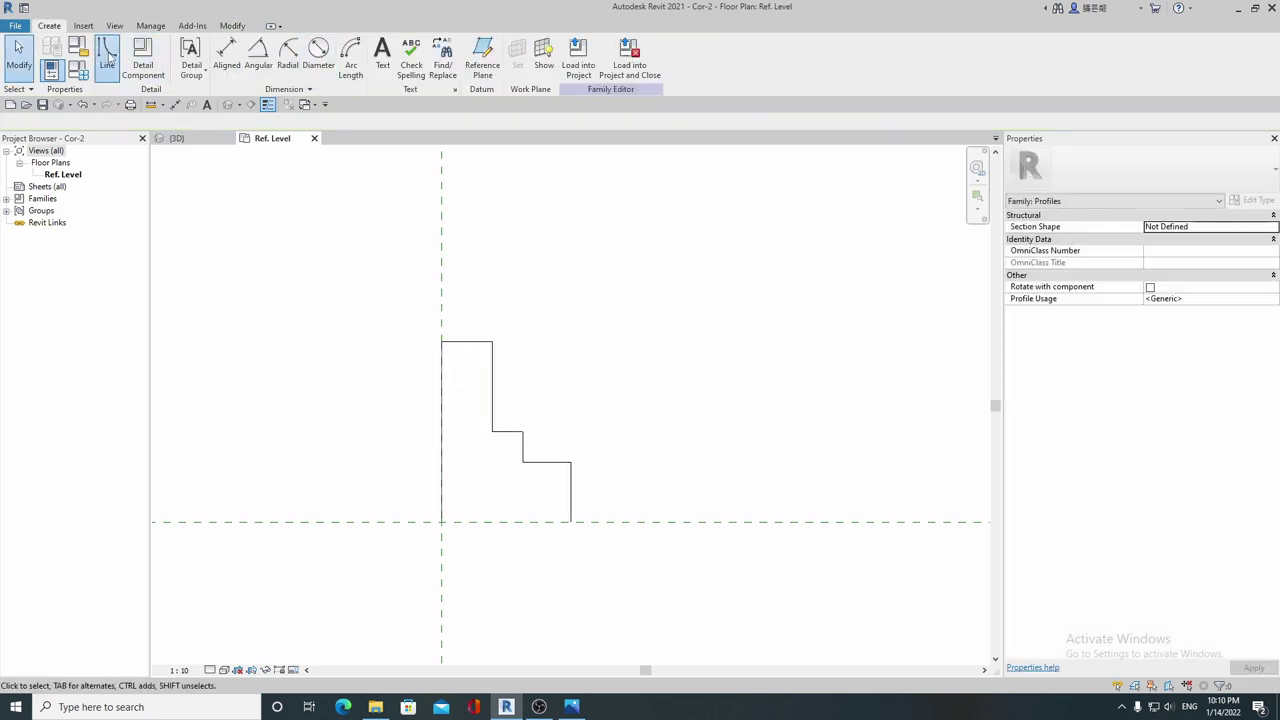
pyautogui.click(108, 58)
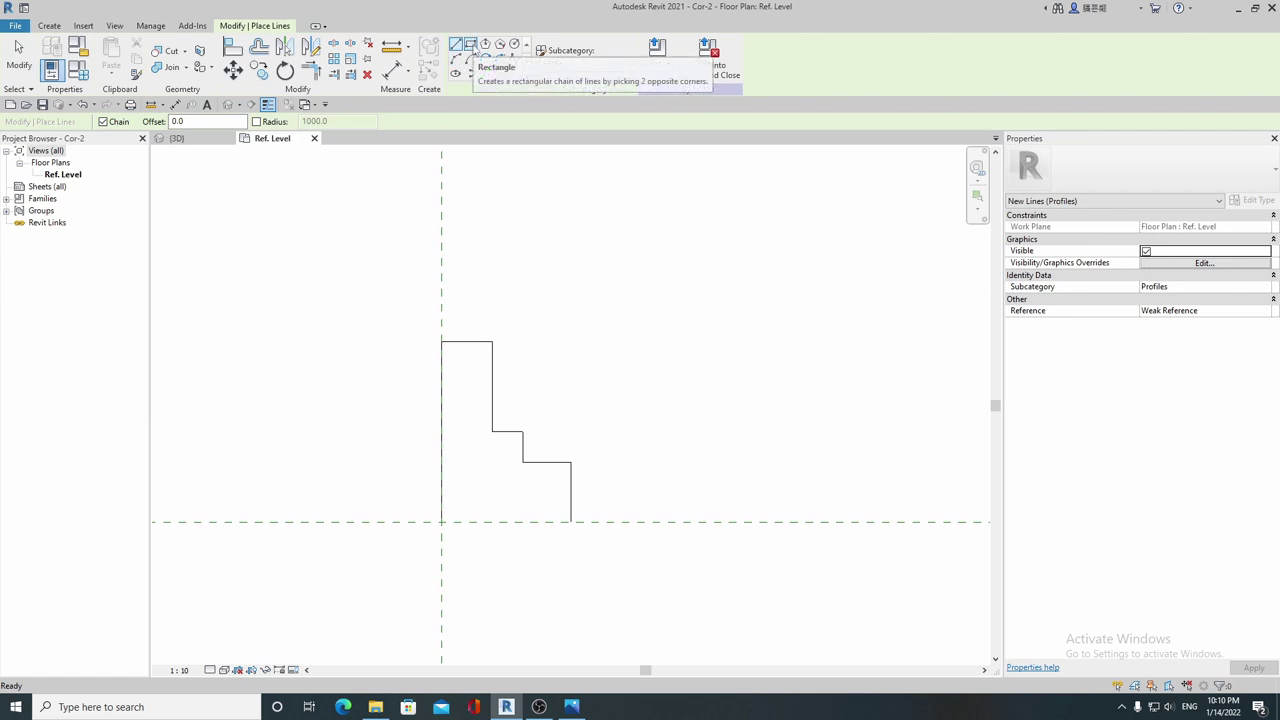
pyautogui.click(500, 60)
pyautogui.scroll(2, 479, 333)
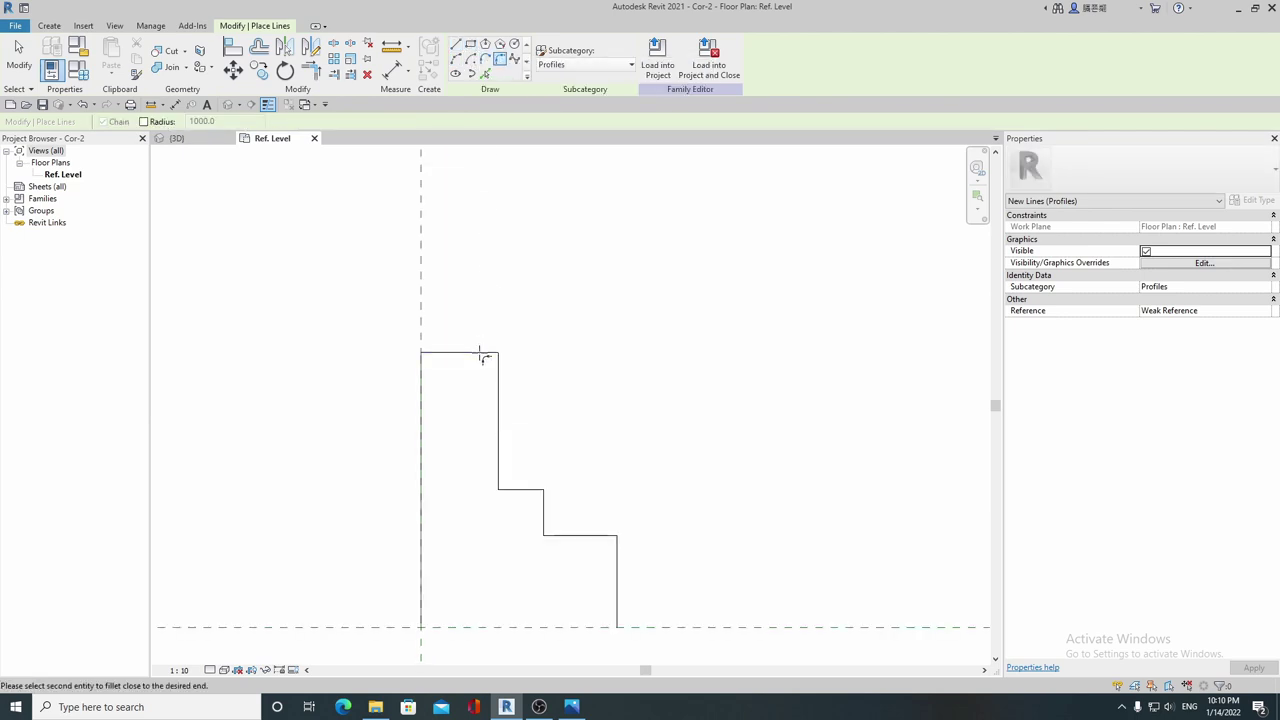
pyautogui.click(499, 372)
pyautogui.click(490, 378)
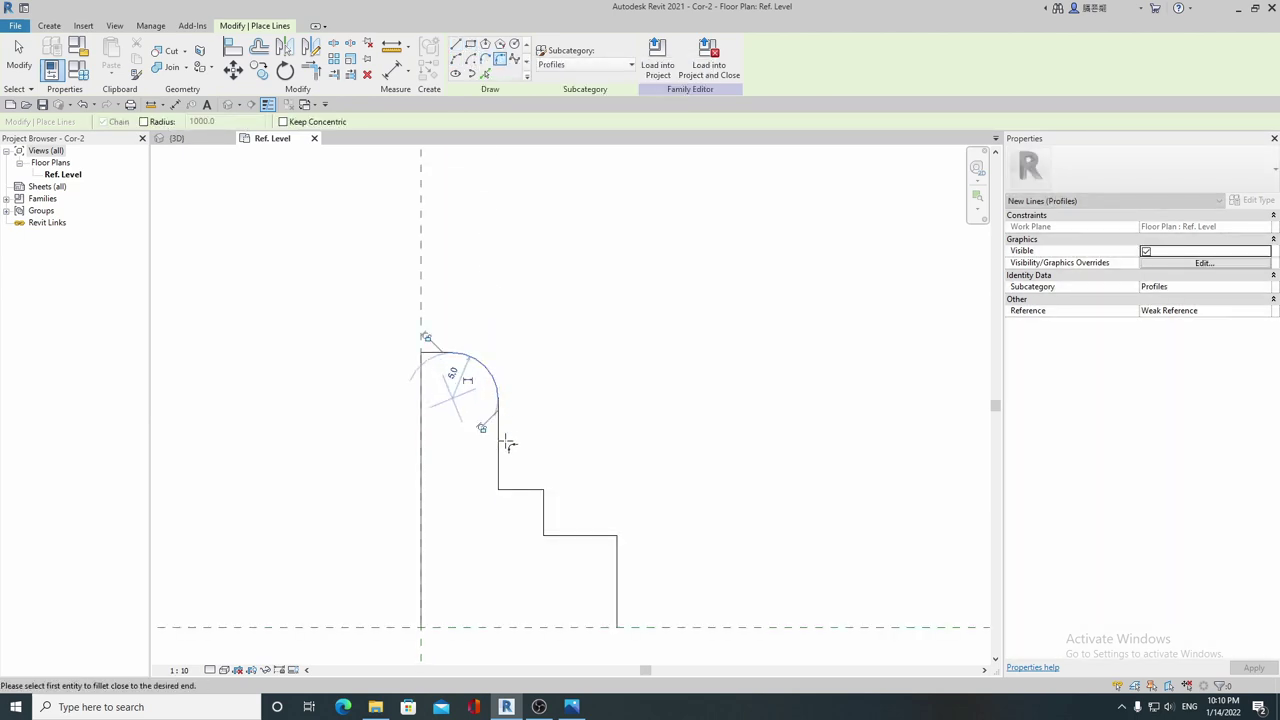
pyautogui.click(502, 493)
pyautogui.scroll(2, 502, 493)
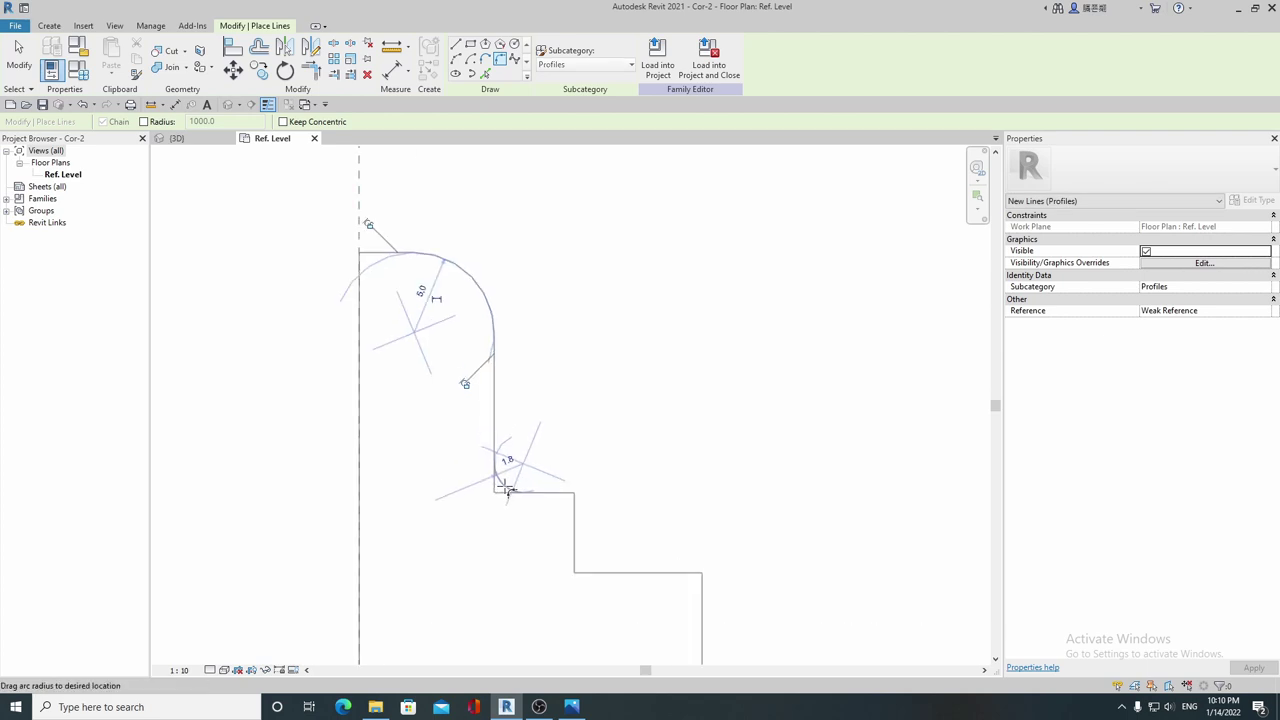
# Step: Fillet the middle and lower corners of the stepped outline
pyautogui.click(558, 497)
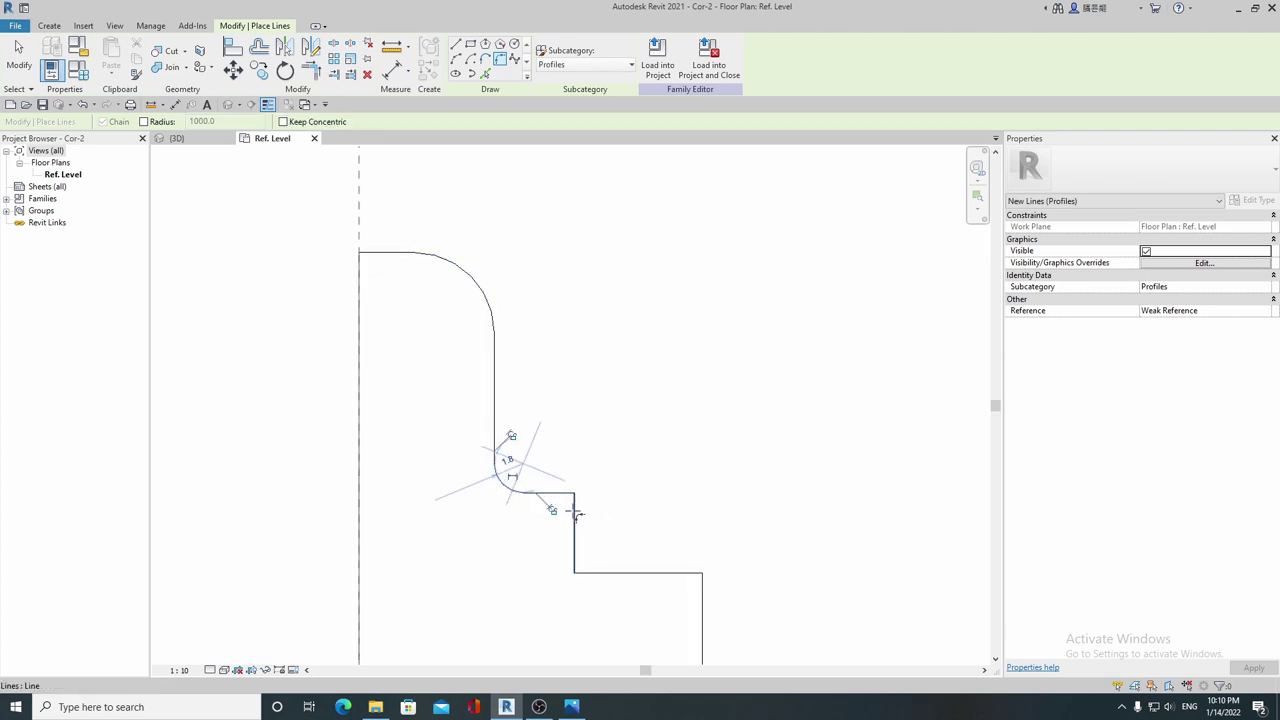
pyautogui.click(575, 513)
pyautogui.click(590, 518)
pyautogui.scroll(1, 560, 480)
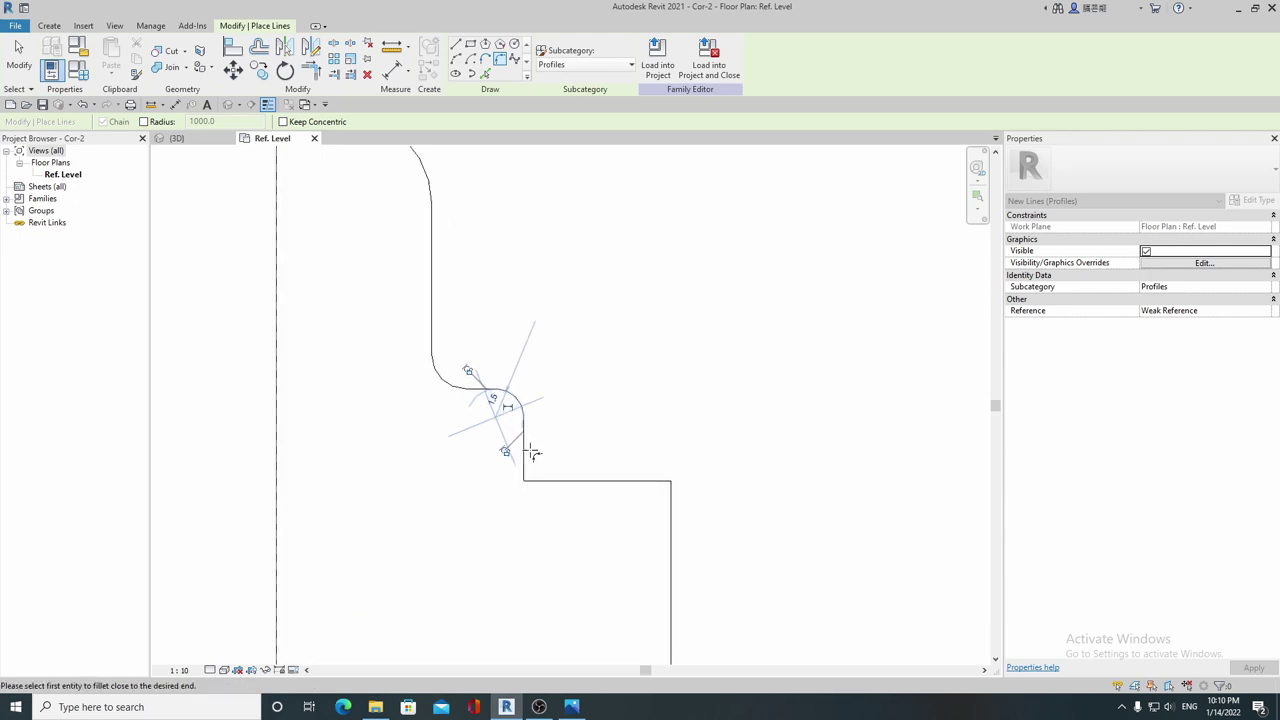
pyautogui.scroll(1, 527, 463)
pyautogui.click(540, 484)
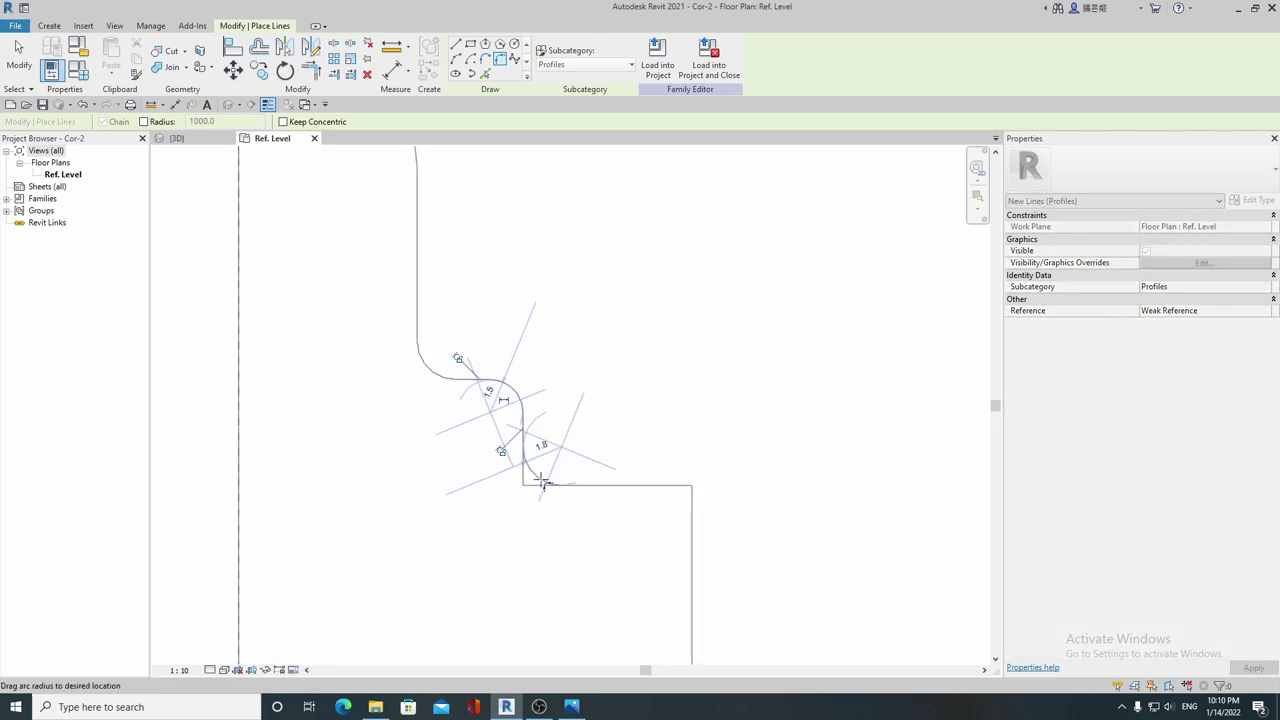
pyautogui.click(648, 493)
pyautogui.moveTo(648, 493); pyautogui.dragTo(564, 436, button='middle')
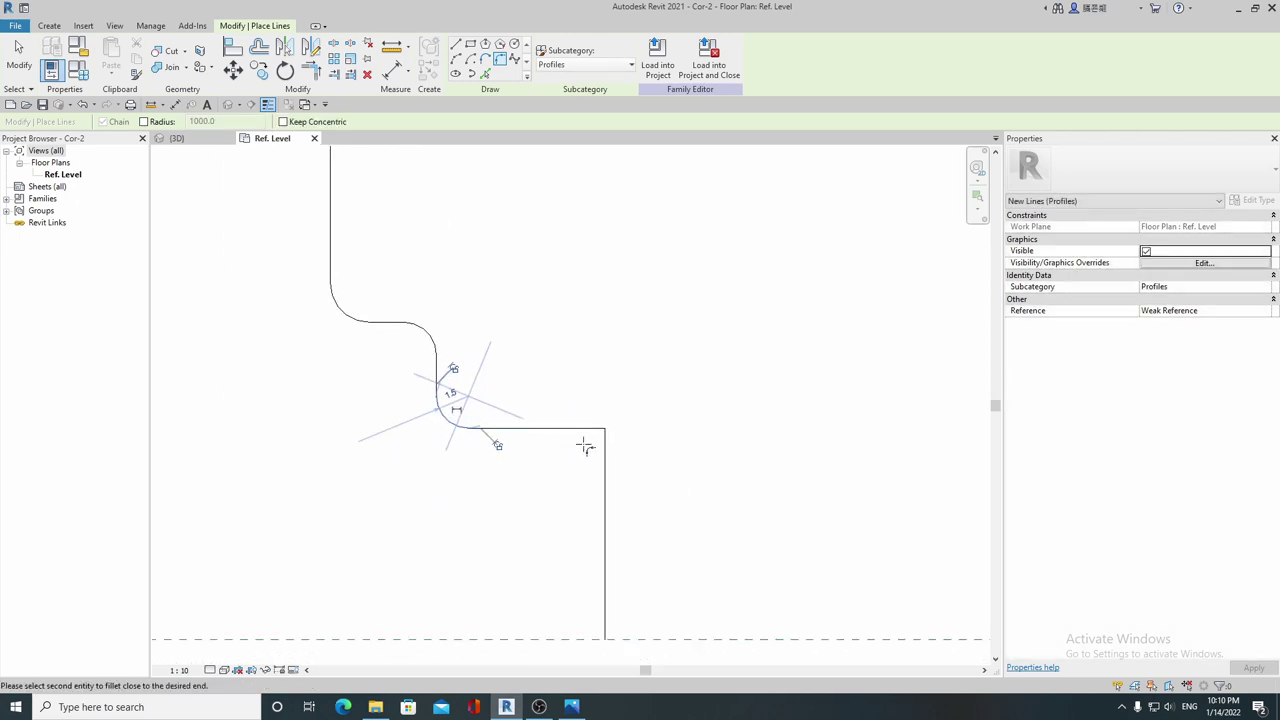
pyautogui.click(604, 479)
pyautogui.click(604, 479)
pyautogui.scroll(-1, 646, 429)
pyautogui.scroll(-2, 586, 409)
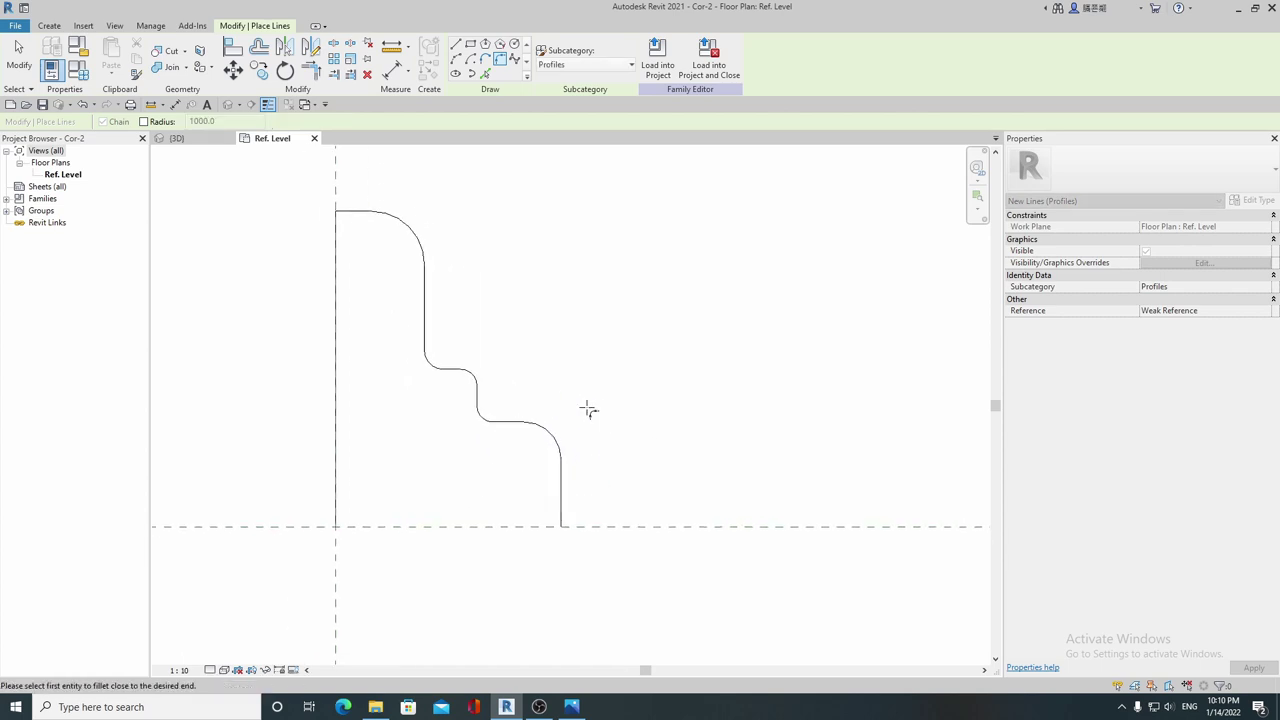
pyautogui.press('Escape')
pyautogui.press('Escape')
pyautogui.scroll(-1, 571, 374)
pyautogui.scroll(-1, 591, 325)
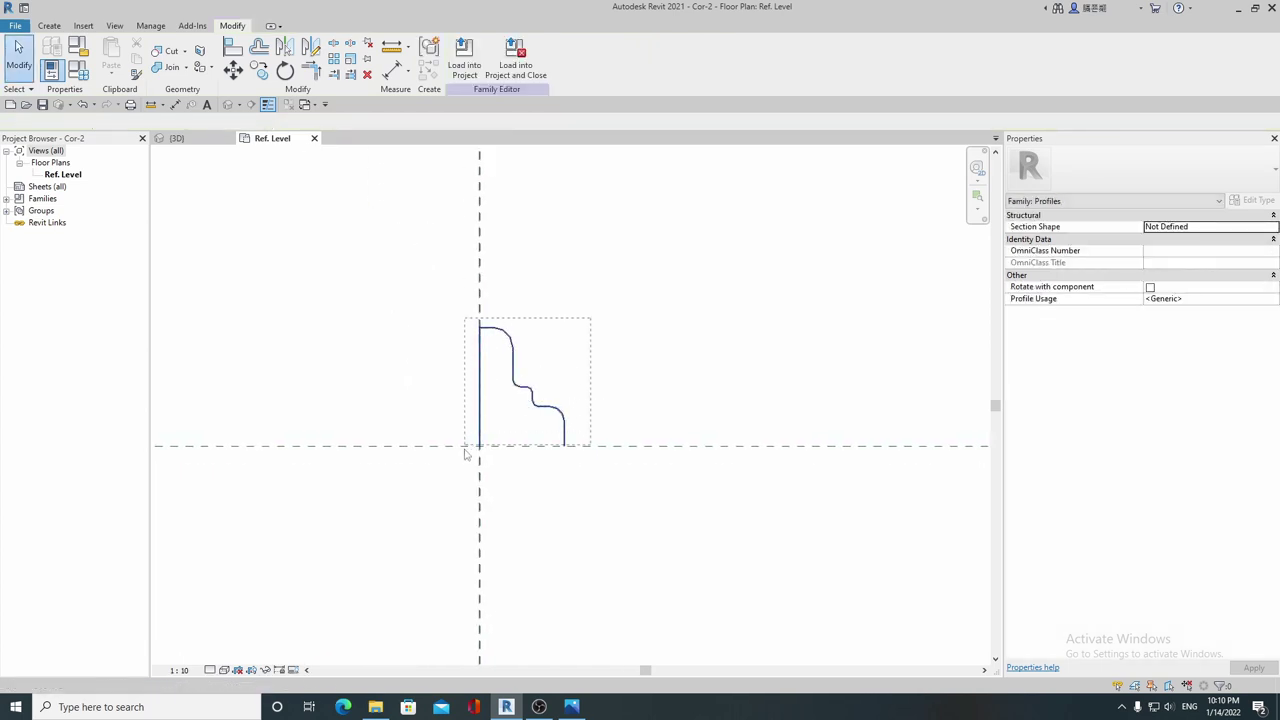
# Step: Mirror the whole profile about the horizontal reference plane and load it into the project
pyautogui.moveTo(366, 264); pyautogui.dragTo(671, 449)
pyautogui.scroll(-1, 557, 434)
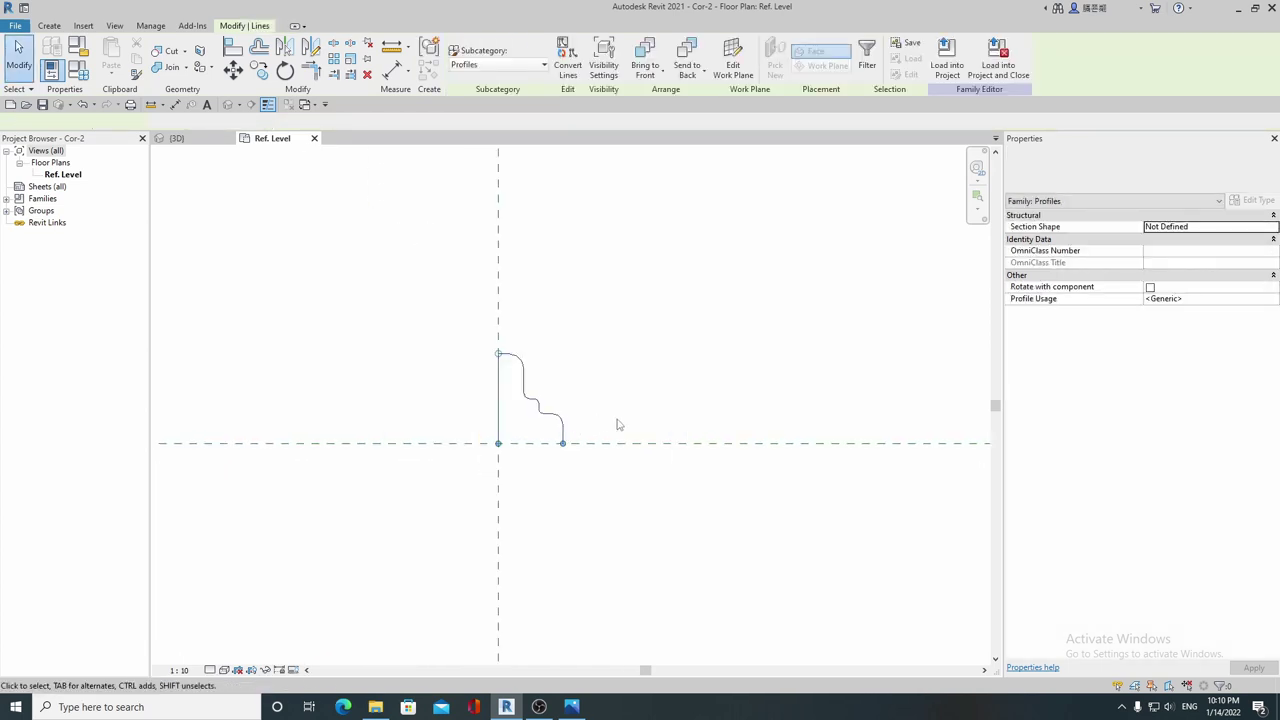
pyautogui.scroll(-1, 590, 432)
pyautogui.press('m')
pyautogui.press('m')
pyautogui.click(567, 457)
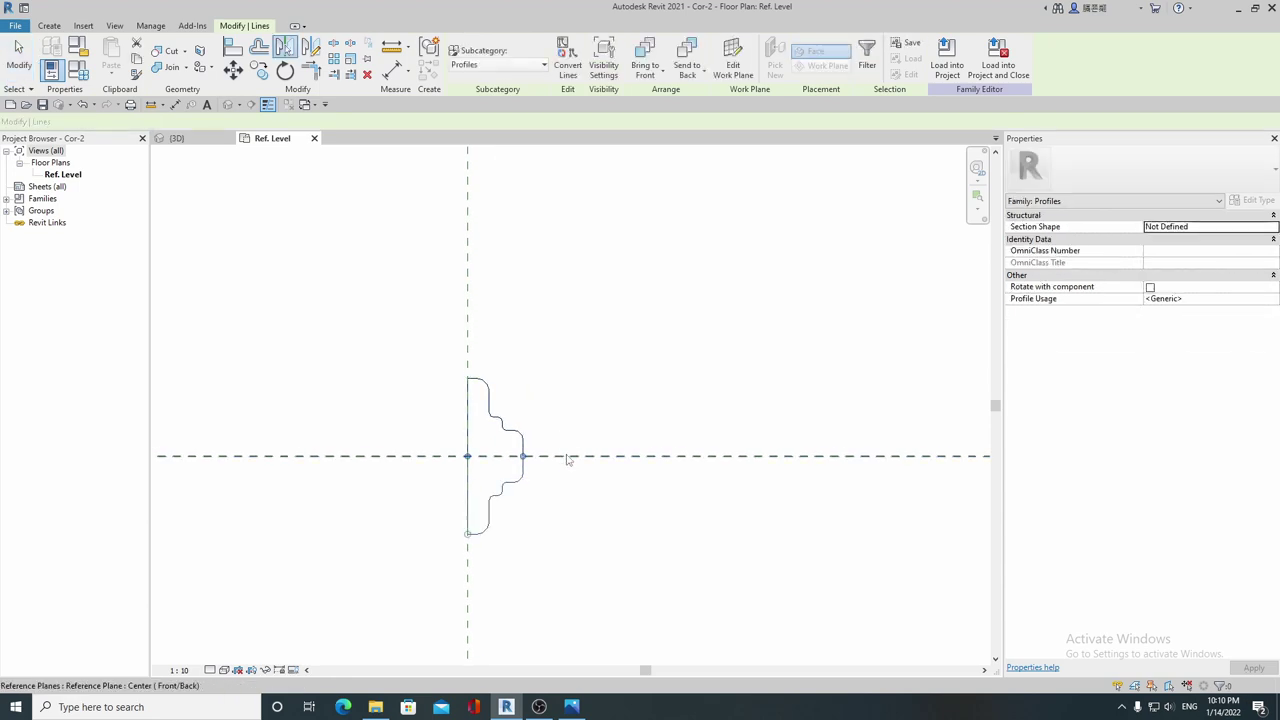
pyautogui.press('Escape')
pyautogui.scroll(-2, 510, 435)
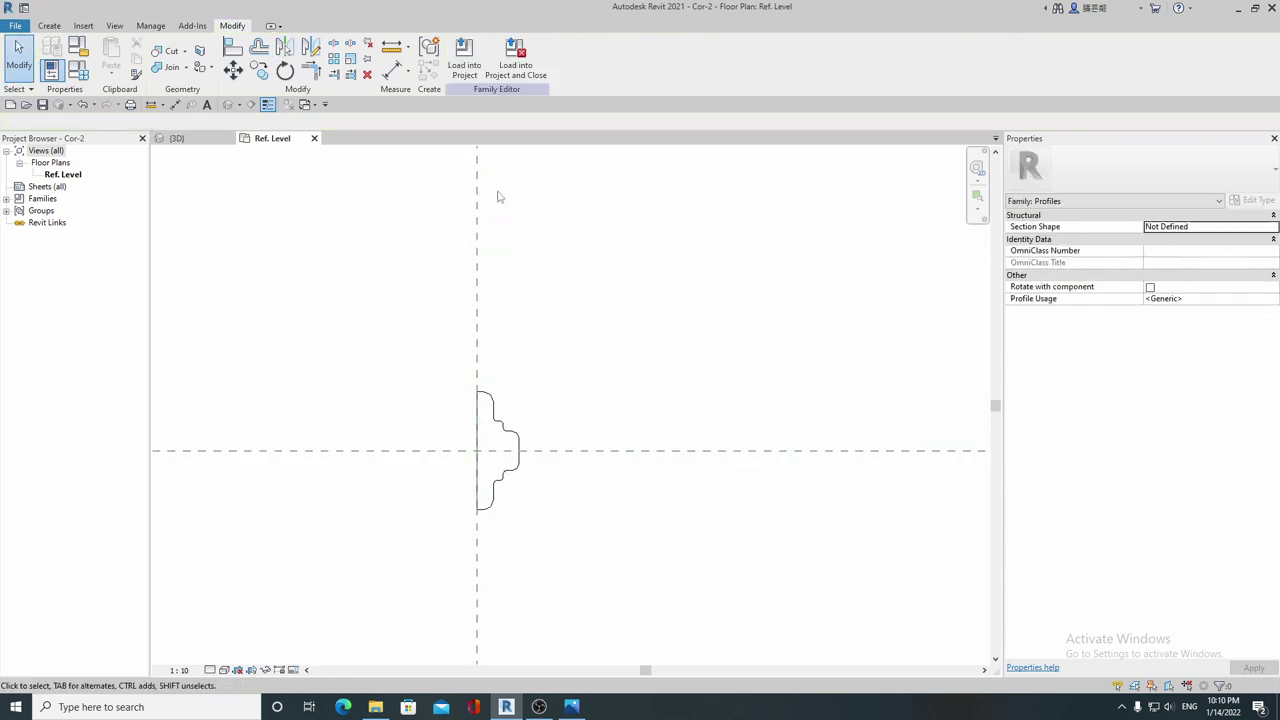
pyautogui.click(465, 70)
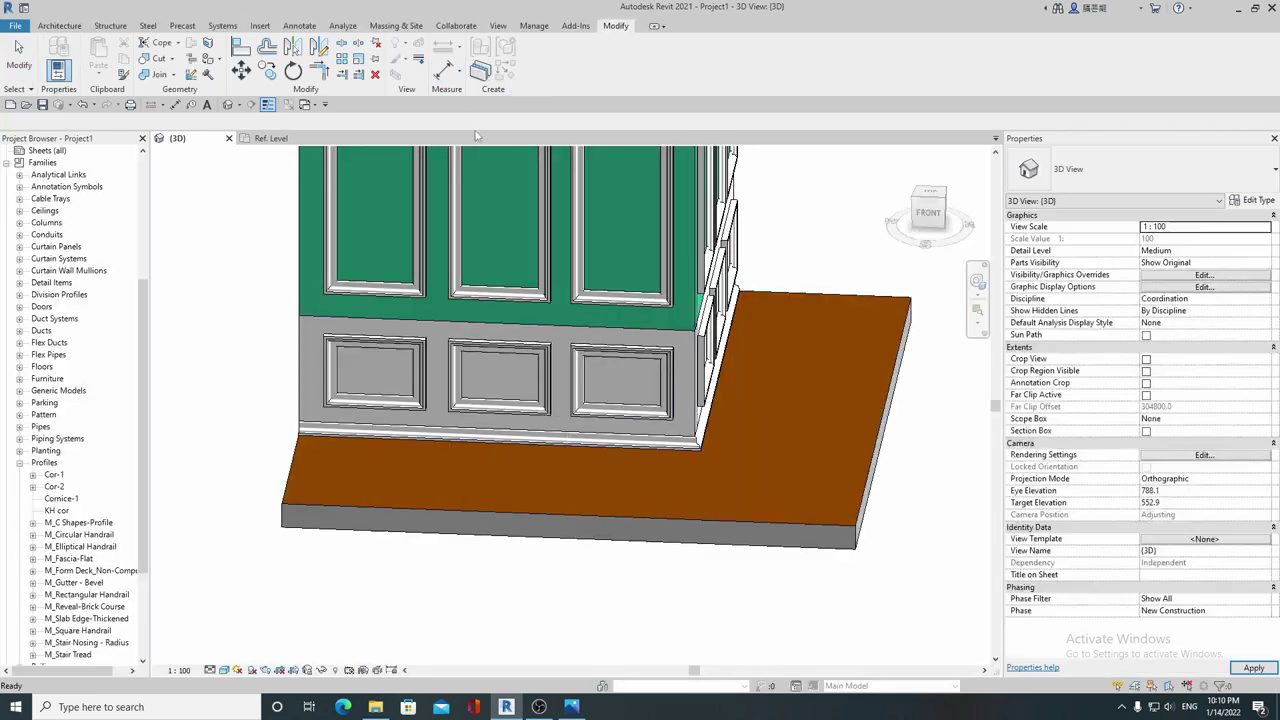
# Step: Create wall sweep type KH Cornice 2 from KH Cornice, using the Cor-2 profile
pyautogui.scroll(-2, 590, 364)
pyautogui.keyDown('shift'); pyautogui.moveTo(635, 399); pyautogui.dragTo(540, 440, button='middle'); pyautogui.keyUp('shift')
pyautogui.scroll(3, 487, 469)
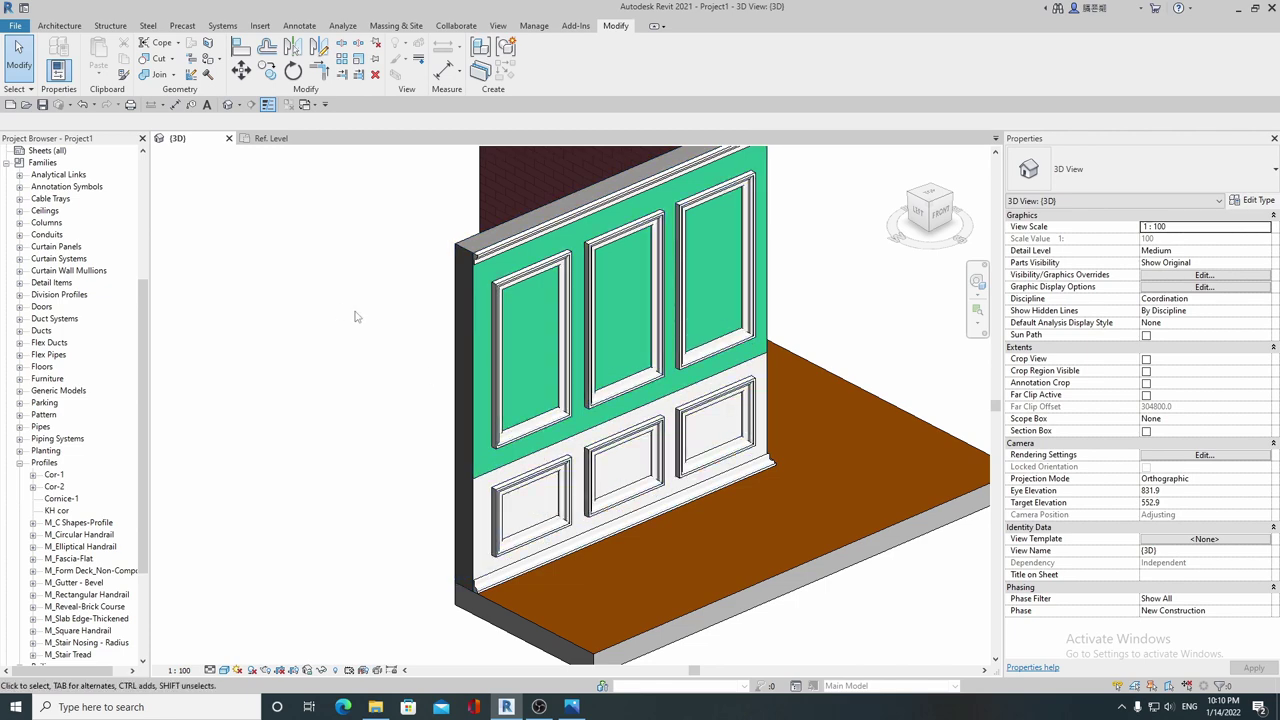
pyautogui.click(66, 29)
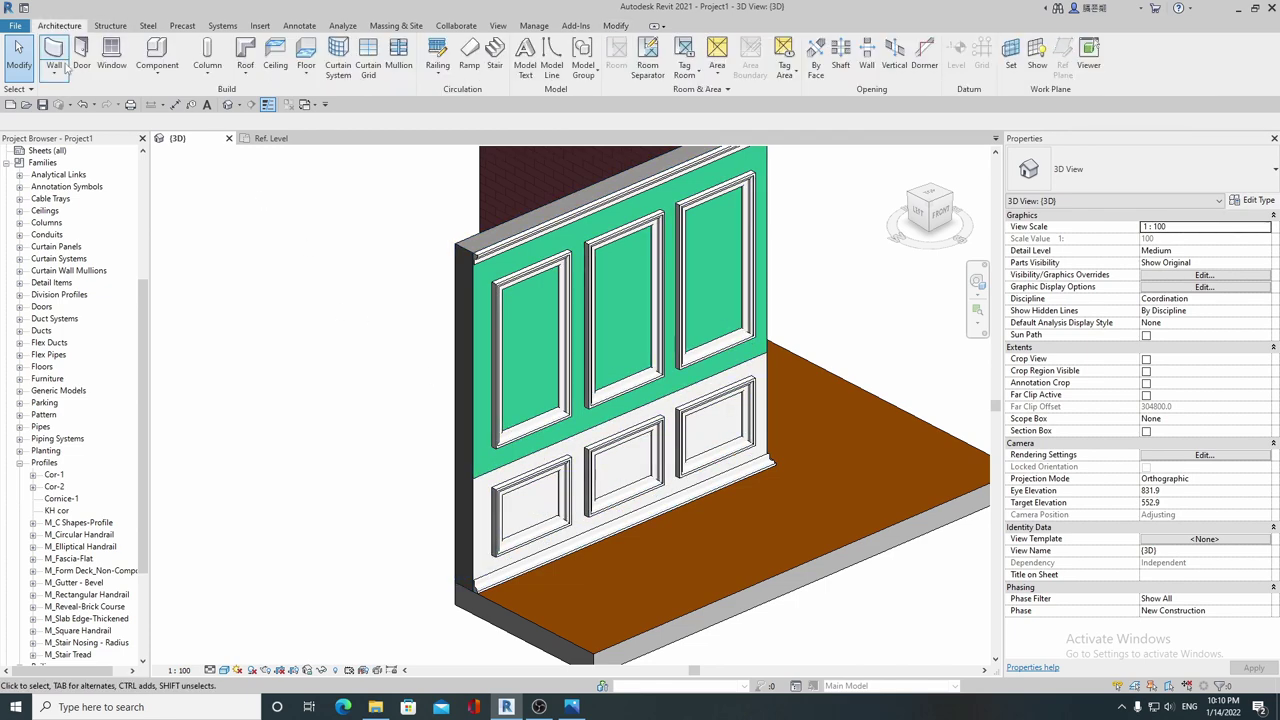
pyautogui.click(56, 74)
pyautogui.click(78, 177)
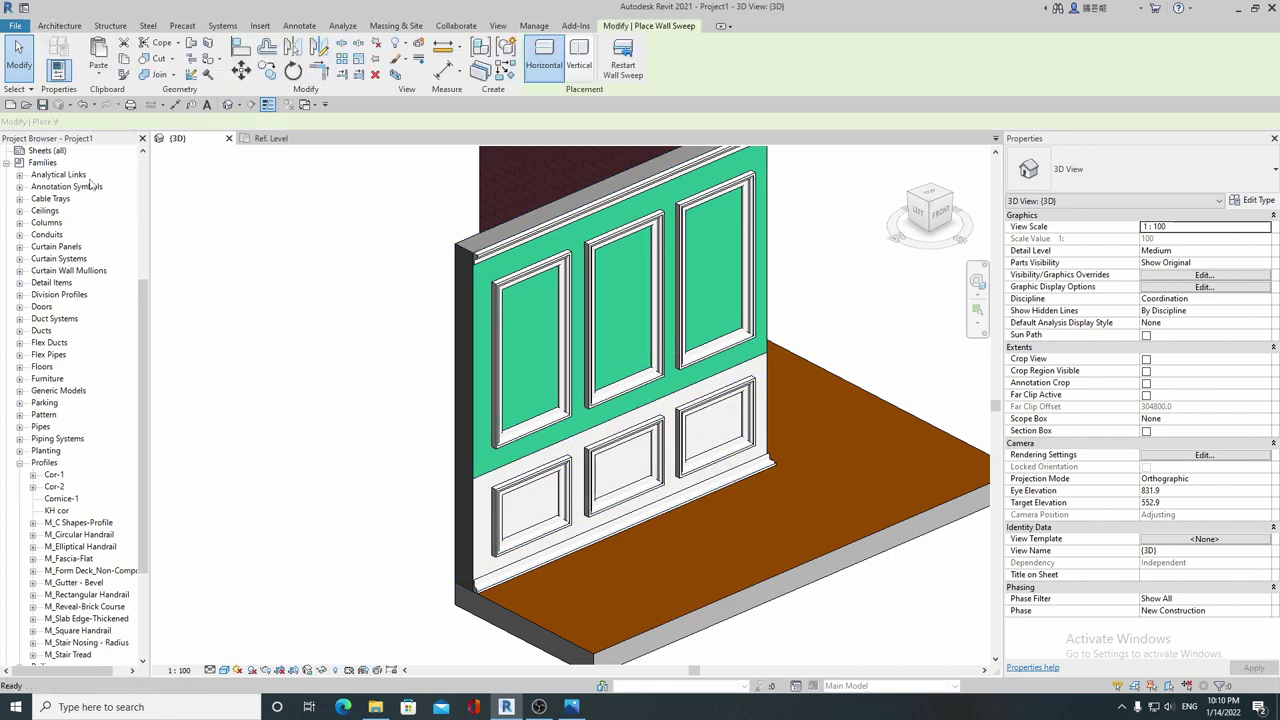
pyautogui.click(1257, 201)
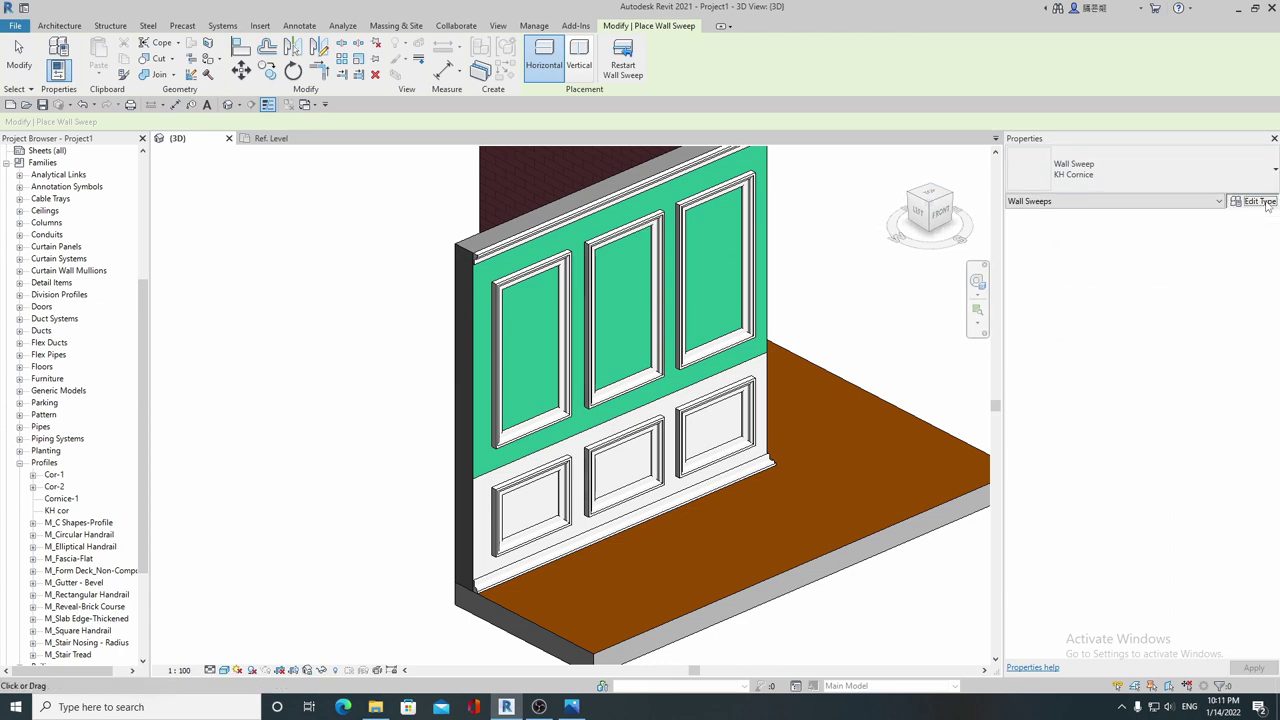
pyautogui.click(1050, 152)
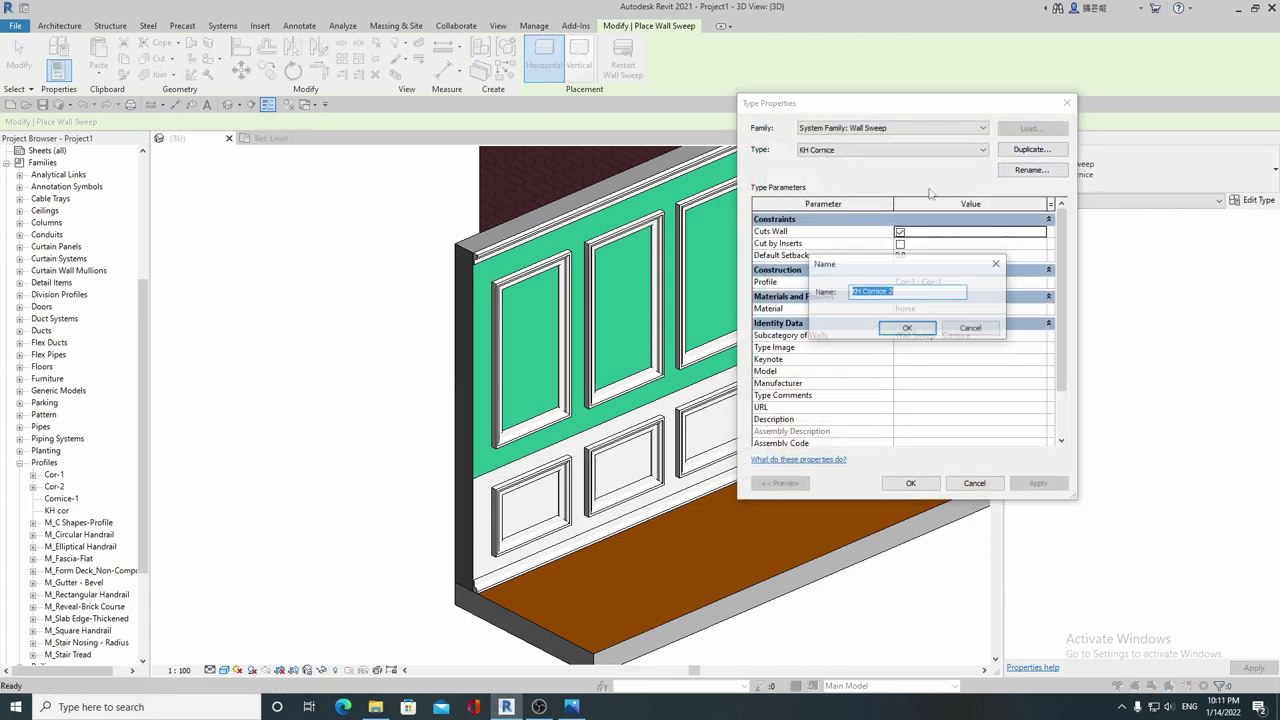
pyautogui.click(916, 330)
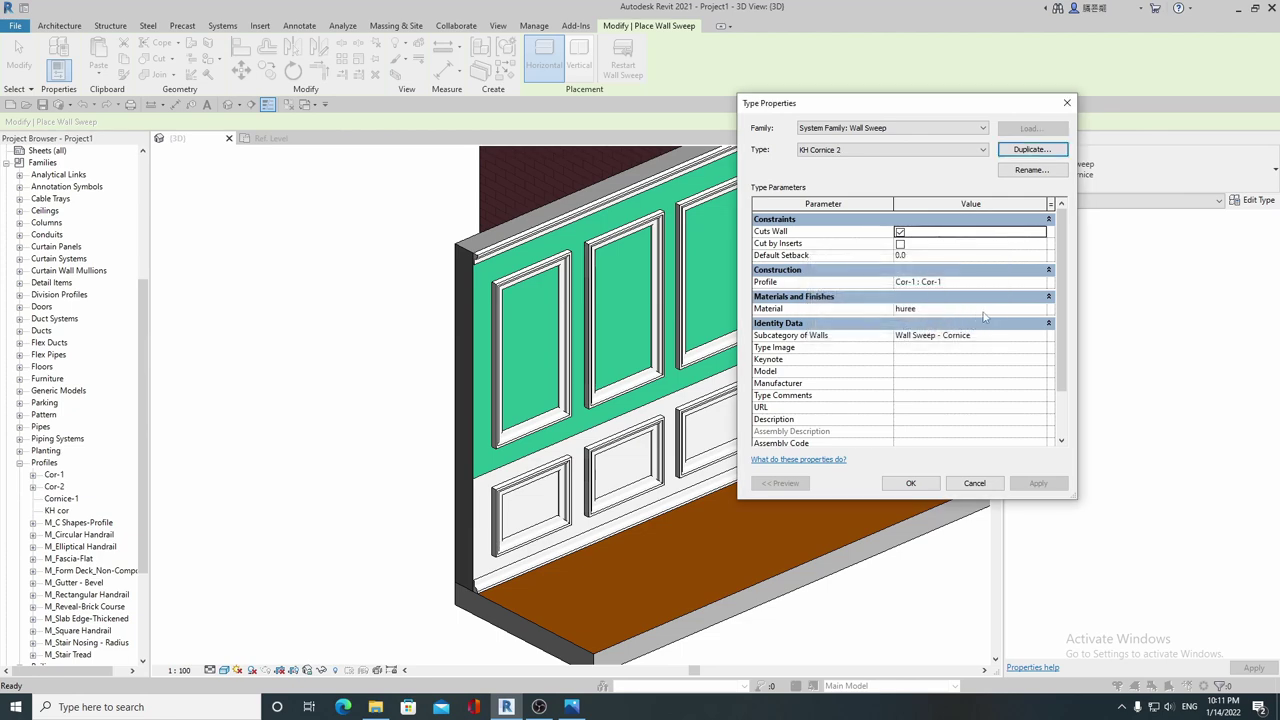
pyautogui.click(1045, 283)
pyautogui.click(950, 315)
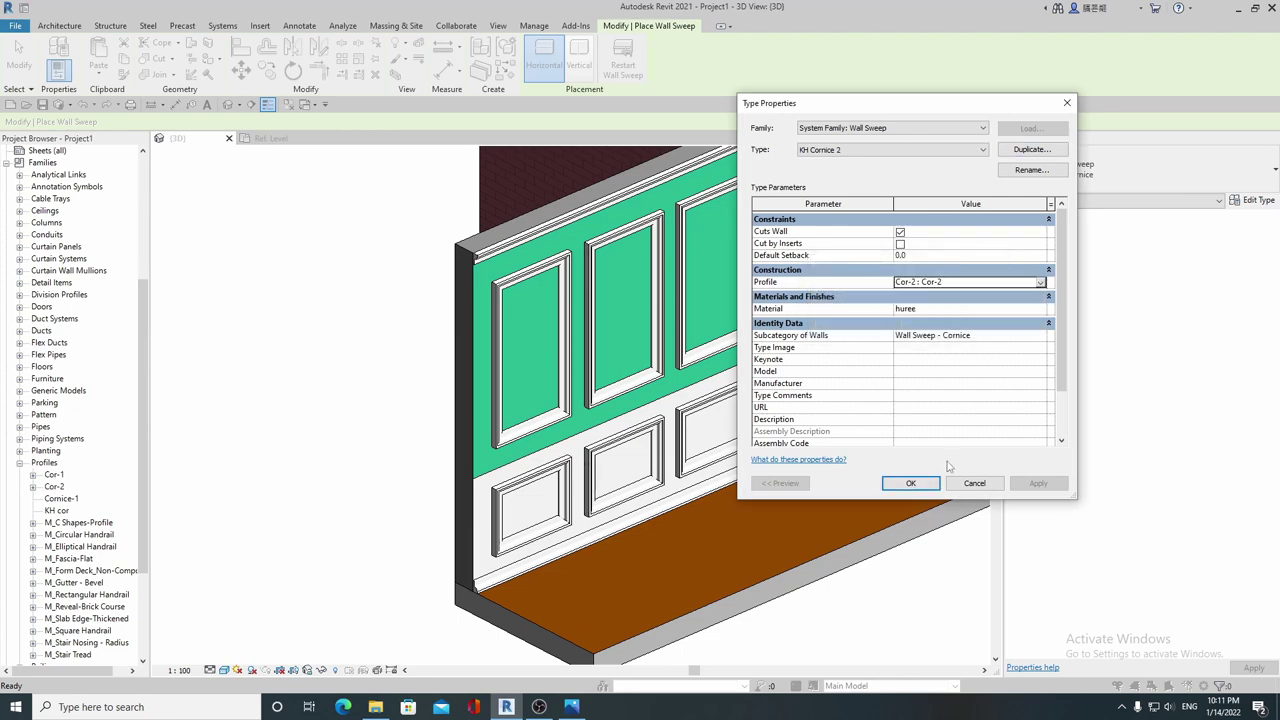
pyautogui.click(911, 483)
pyautogui.scroll(2, 497, 466)
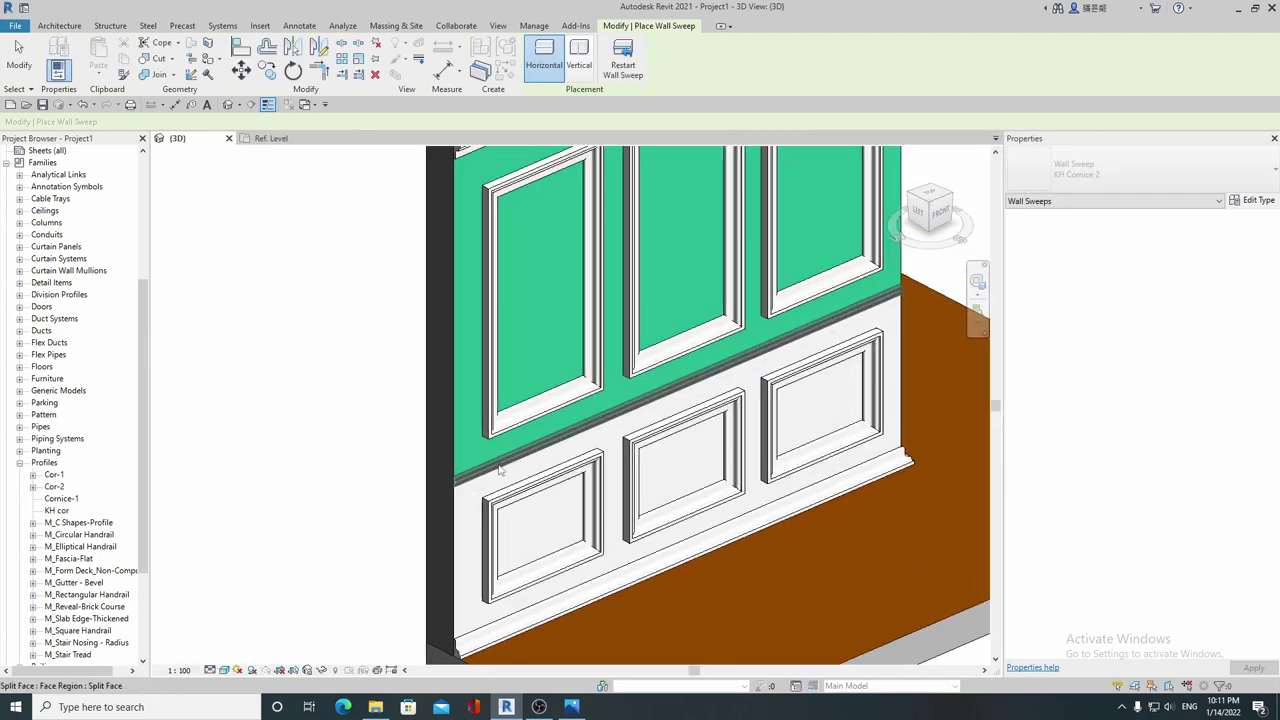
pyautogui.press('Escape')
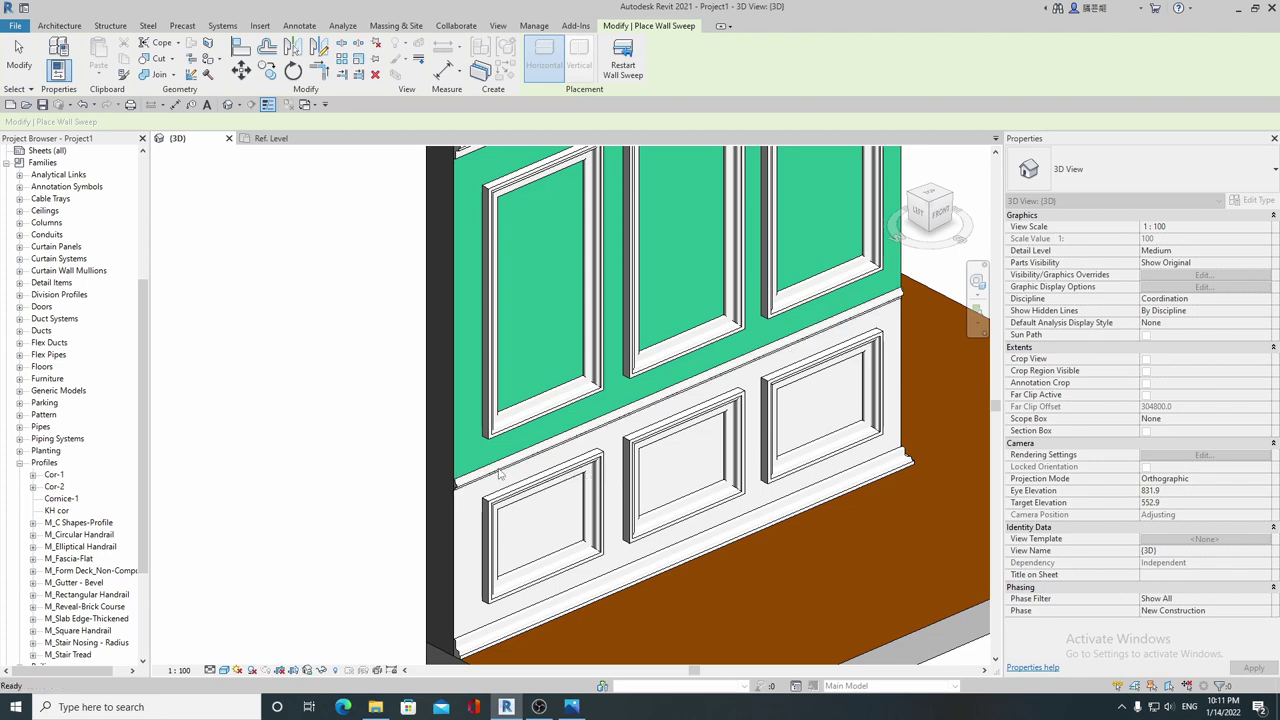
# Step: Zoom to the wall's end edge and pick the painted face region
pyautogui.scroll(2, 459, 504)
pyautogui.moveTo(523, 480); pyautogui.dragTo(571, 400, button='middle')
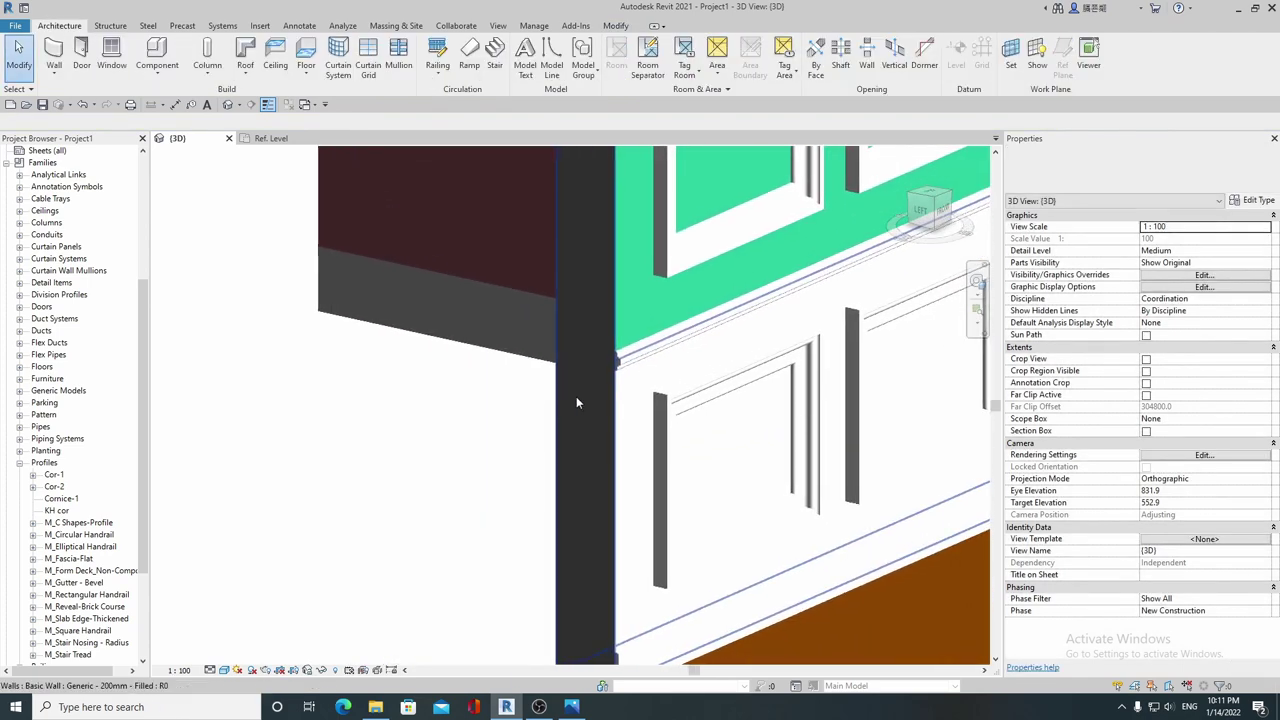
pyautogui.scroll(2, 638, 362)
pyautogui.click(638, 362)
pyautogui.scroll(-3, 638, 362)
pyautogui.scroll(-2, 610, 380)
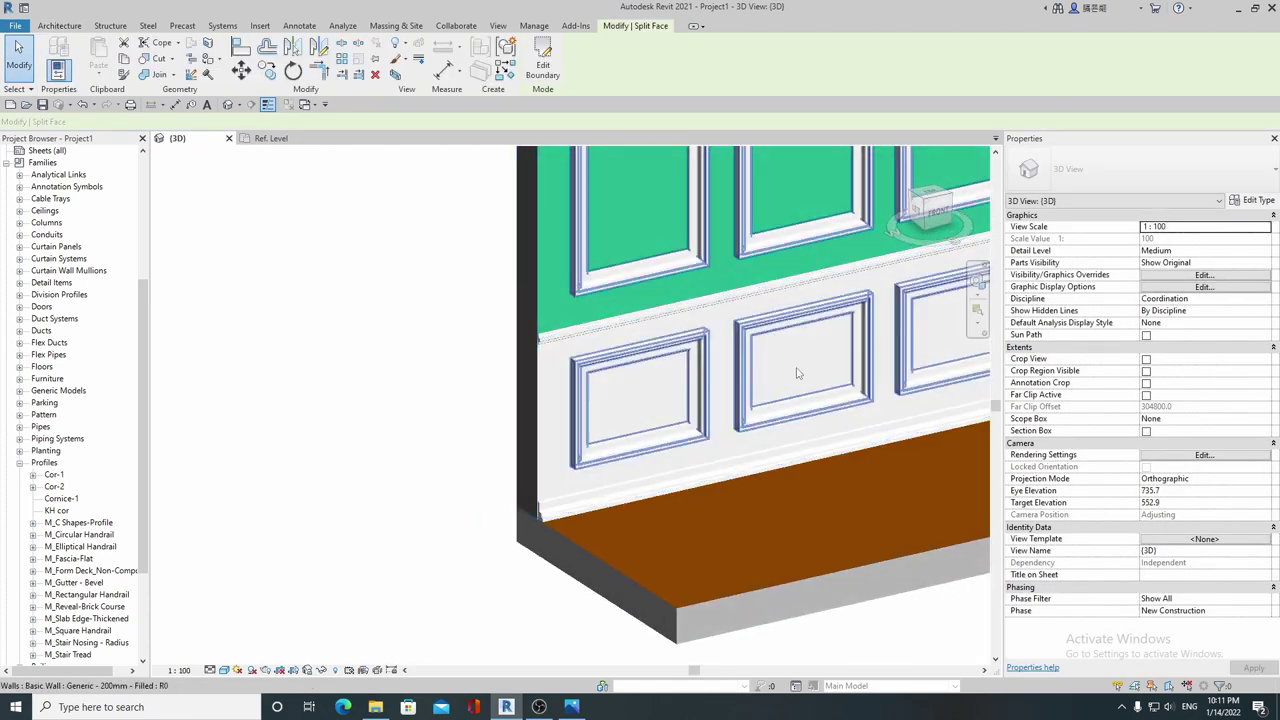
pyautogui.moveTo(600, 385); pyautogui.dragTo(579, 398, button='middle')
pyautogui.press('Escape')
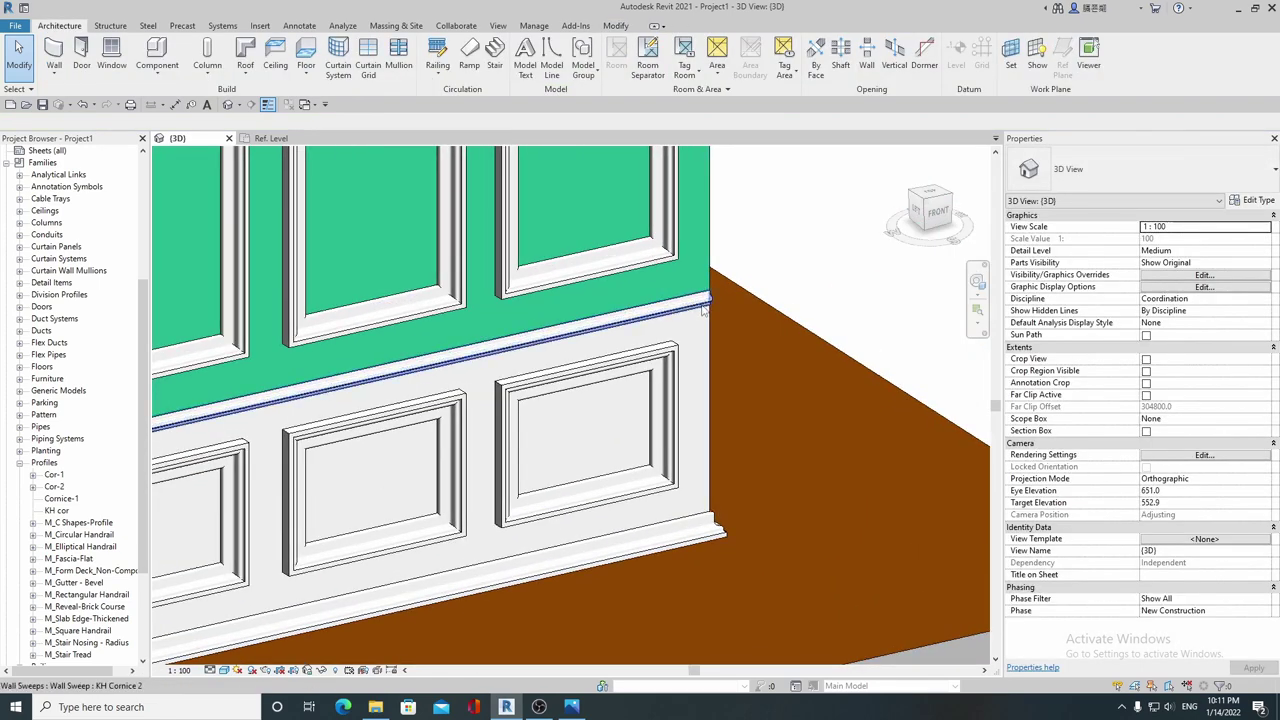
# Step: Extend the KH Cornice 2 chair rail onto the second wall of the L
pyautogui.scroll(2, 705, 310)
pyautogui.click(705, 310)
pyautogui.scroll(-3, 705, 310)
pyautogui.moveTo(705, 310)
pyautogui.keyDown('shift'); pyautogui.mouseDown(button='middle')
pyautogui.moveTo(708, 331)
pyautogui.moveTo(566, 176)
pyautogui.mouseUp(button='middle'); pyautogui.keyUp('shift')
pyautogui.scroll(2, 650, 410)
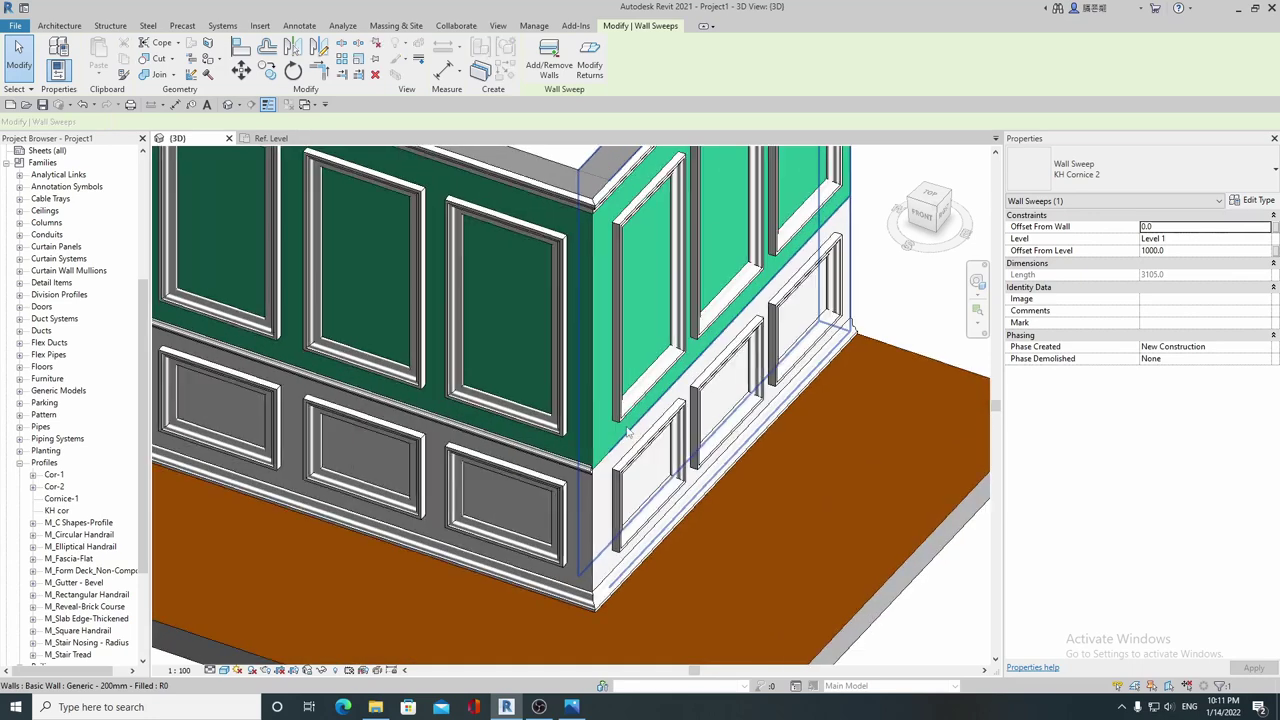
pyautogui.scroll(-1, 628, 432)
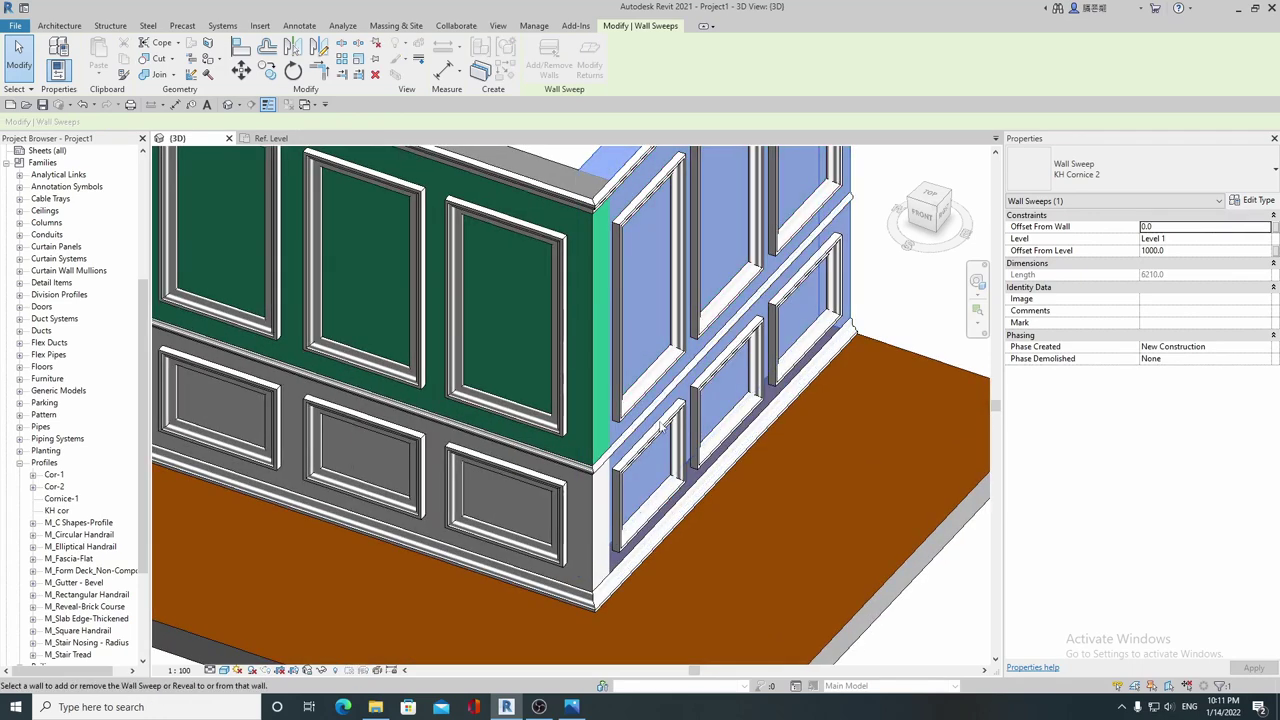
pyautogui.press('Escape')
pyautogui.scroll(-2, 727, 420)
pyautogui.scroll(-2, 727, 420)
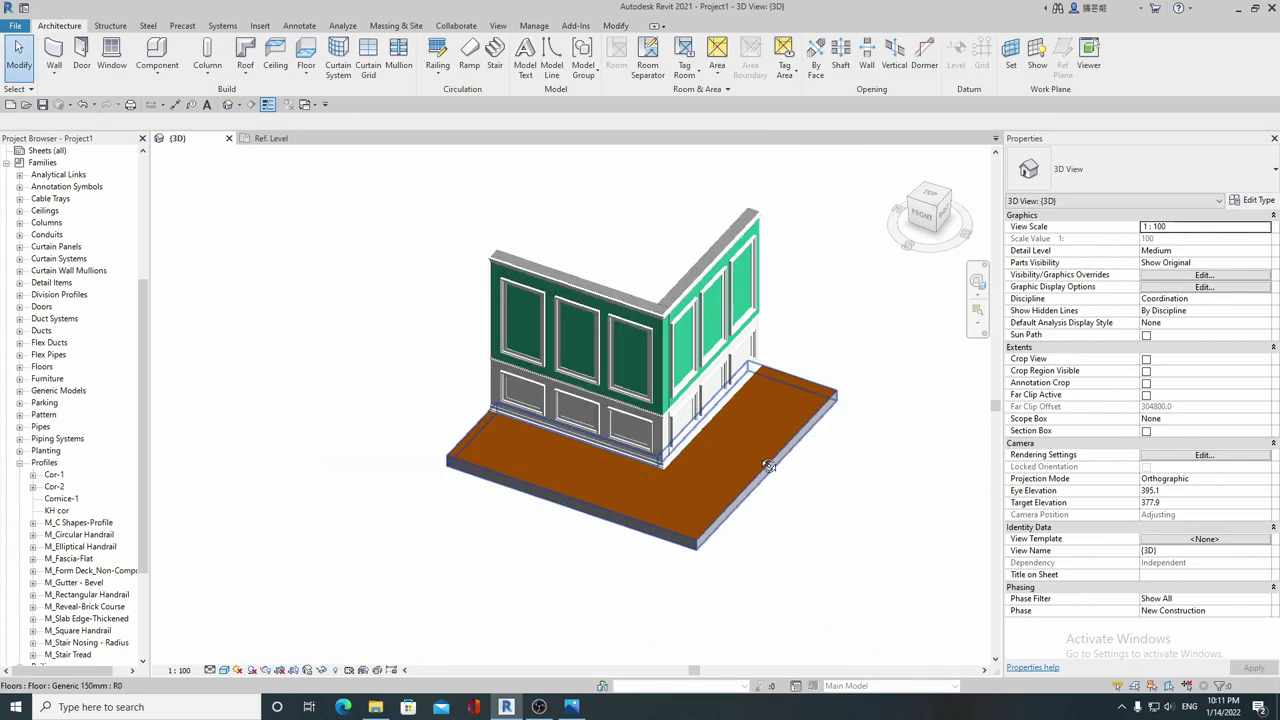
pyautogui.scroll(-1, 760, 390)
pyautogui.scroll(1, 791, 360)
pyautogui.keyDown('shift'); pyautogui.moveTo(791, 360); pyautogui.dragTo(786, 381, button='middle'); pyautogui.keyUp('shift')
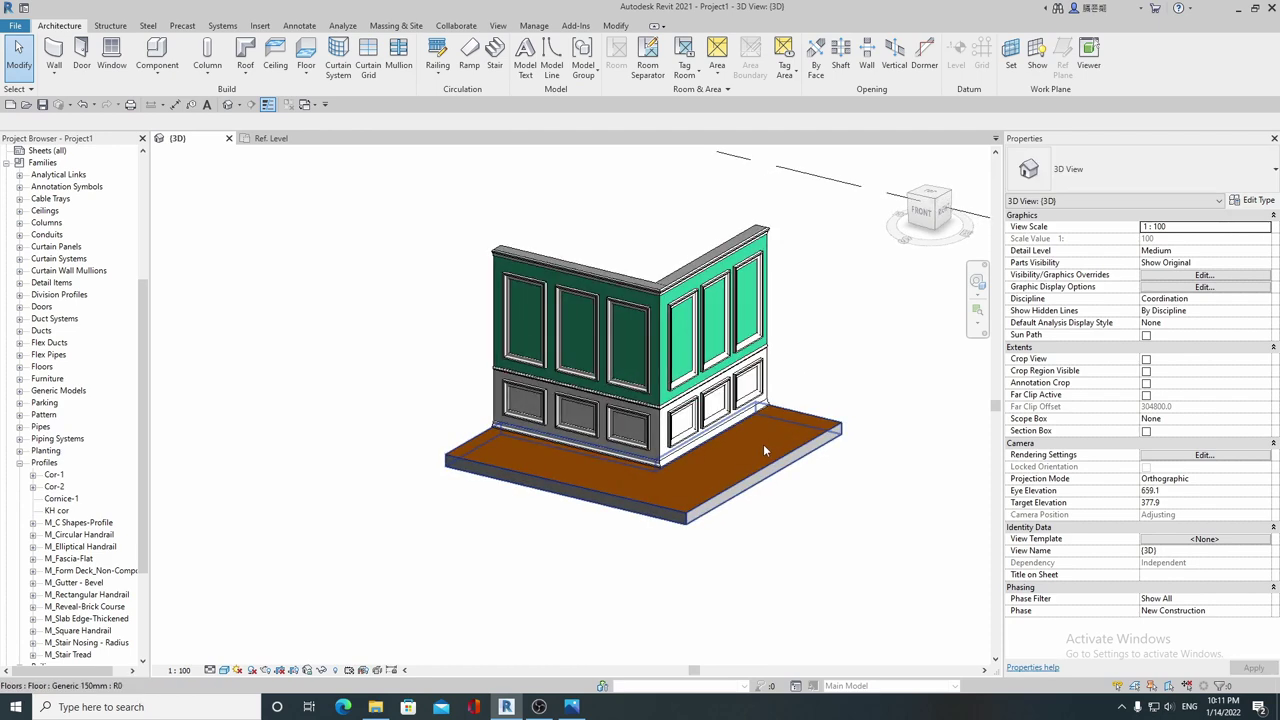
pyautogui.scroll(2, 786, 381)
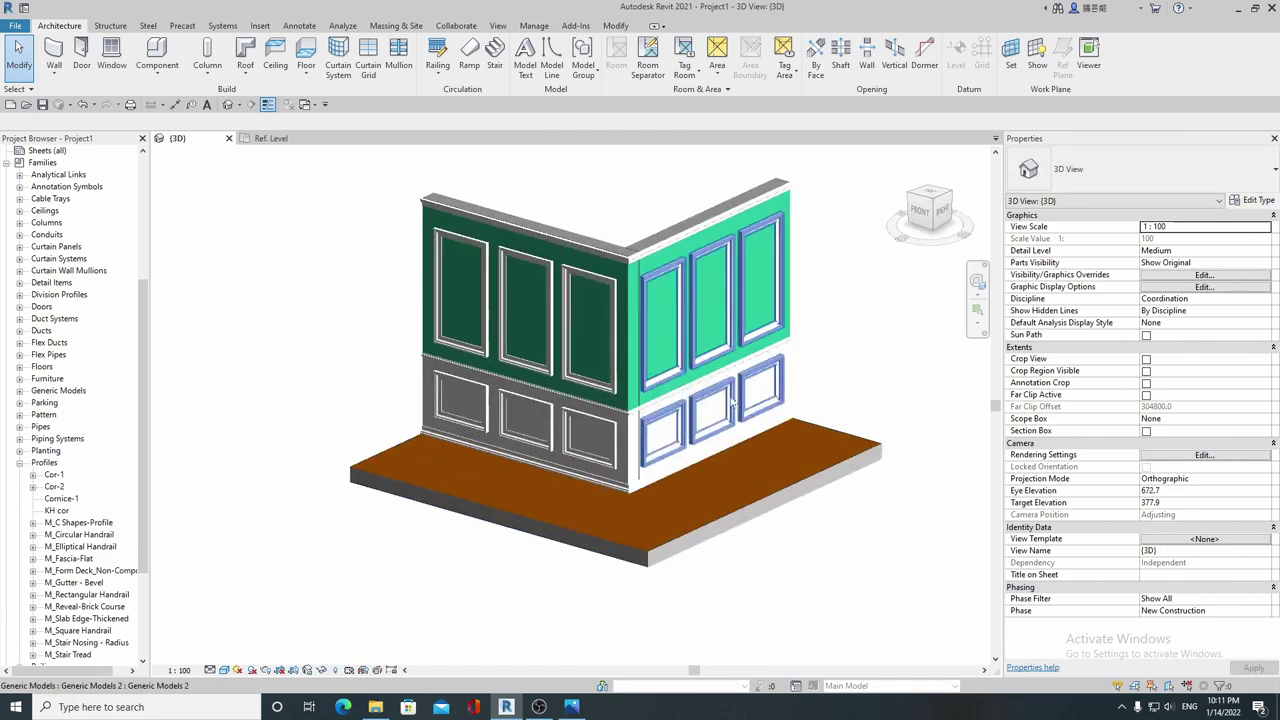
pyautogui.keyDown('shift'); pyautogui.moveTo(700, 400); pyautogui.dragTo(680, 380, button='middle'); pyautogui.keyUp('shift')
pyautogui.click(497, 25)
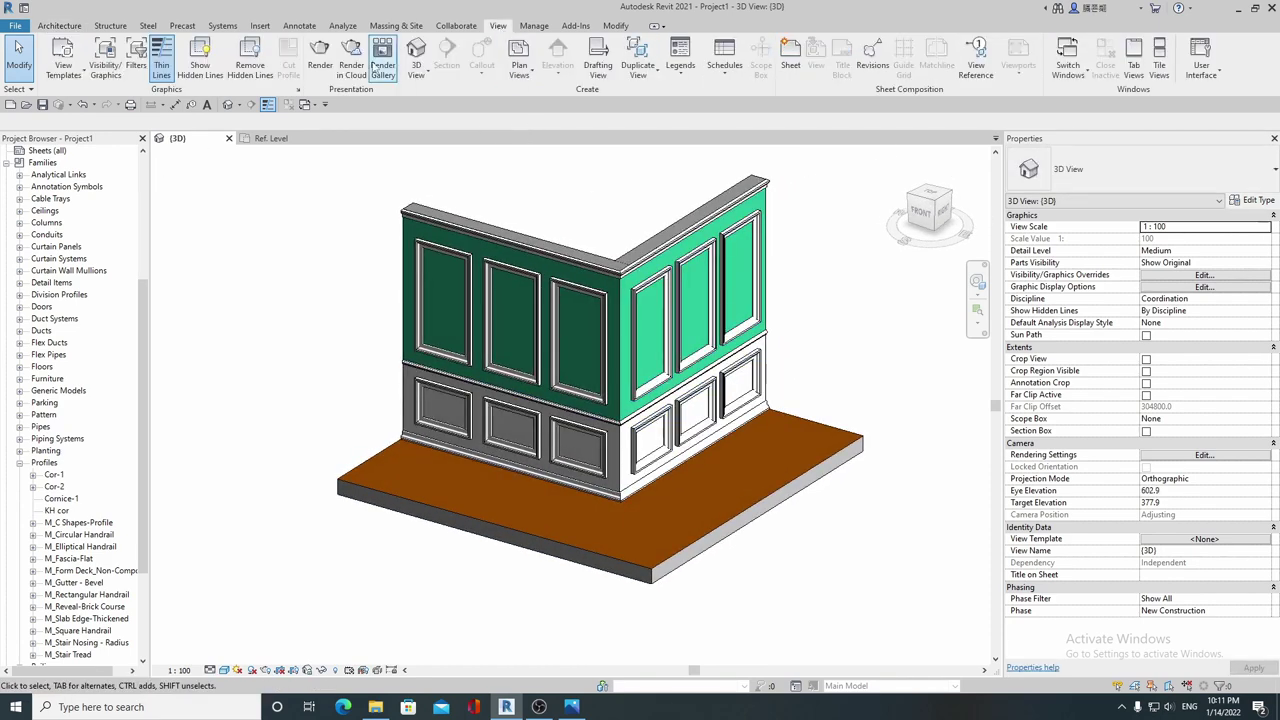
pyautogui.click(320, 60)
pyautogui.click(66, 44)
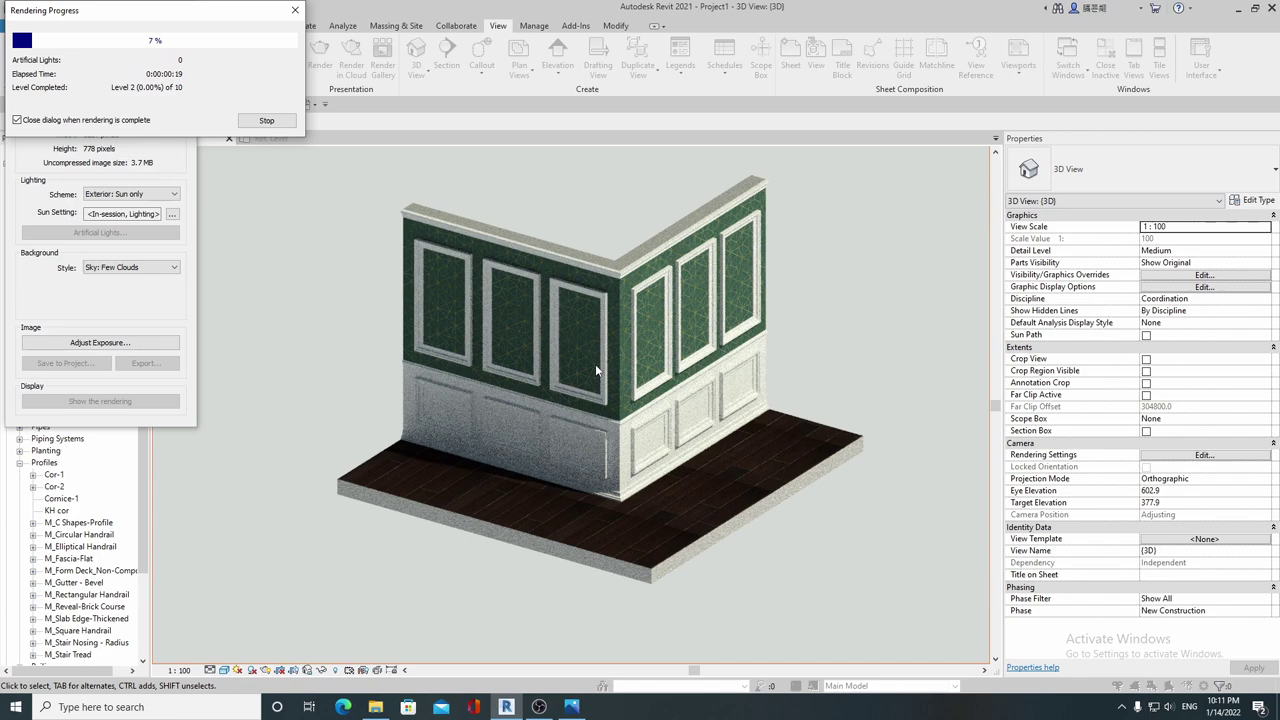
pyautogui.press('Escape')
pyautogui.keyDown('shift'); pyautogui.moveTo(600, 412); pyautogui.dragTo(436, 320, button='middle'); pyautogui.keyUp('shift')
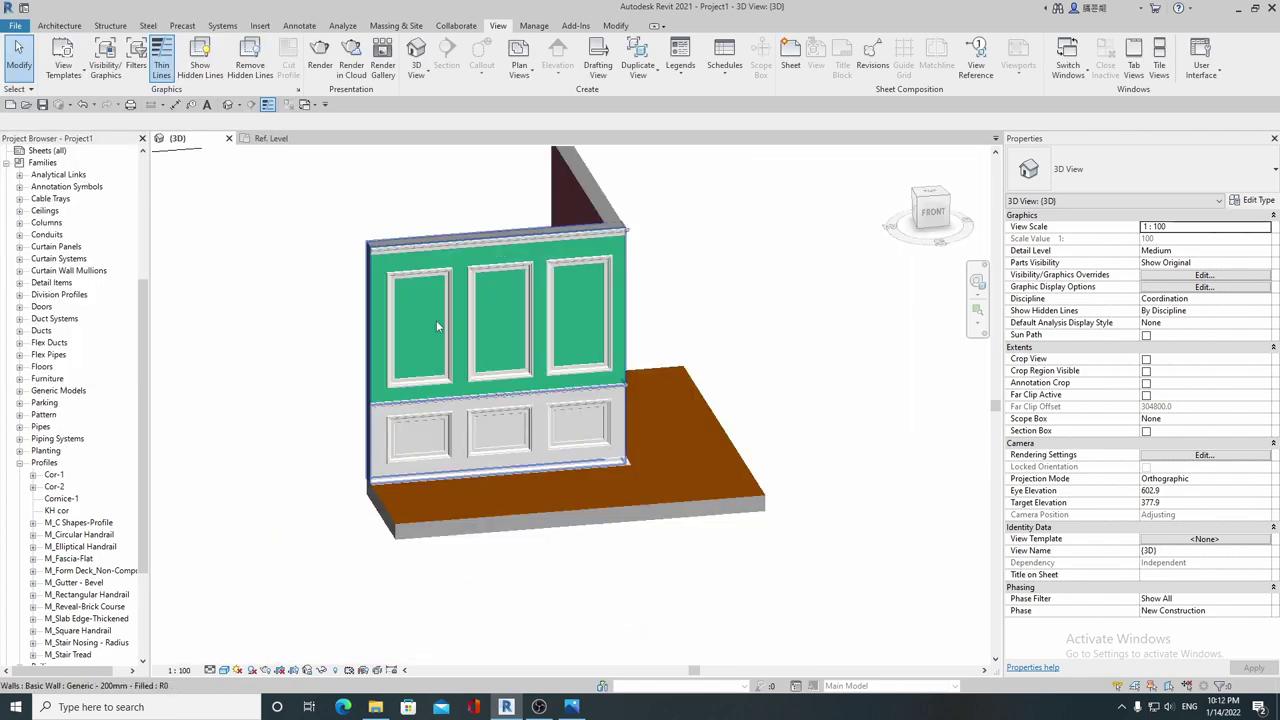
# Step: Place a wall reveal on the front wall
pyautogui.click(59, 25)
pyautogui.click(54, 72)
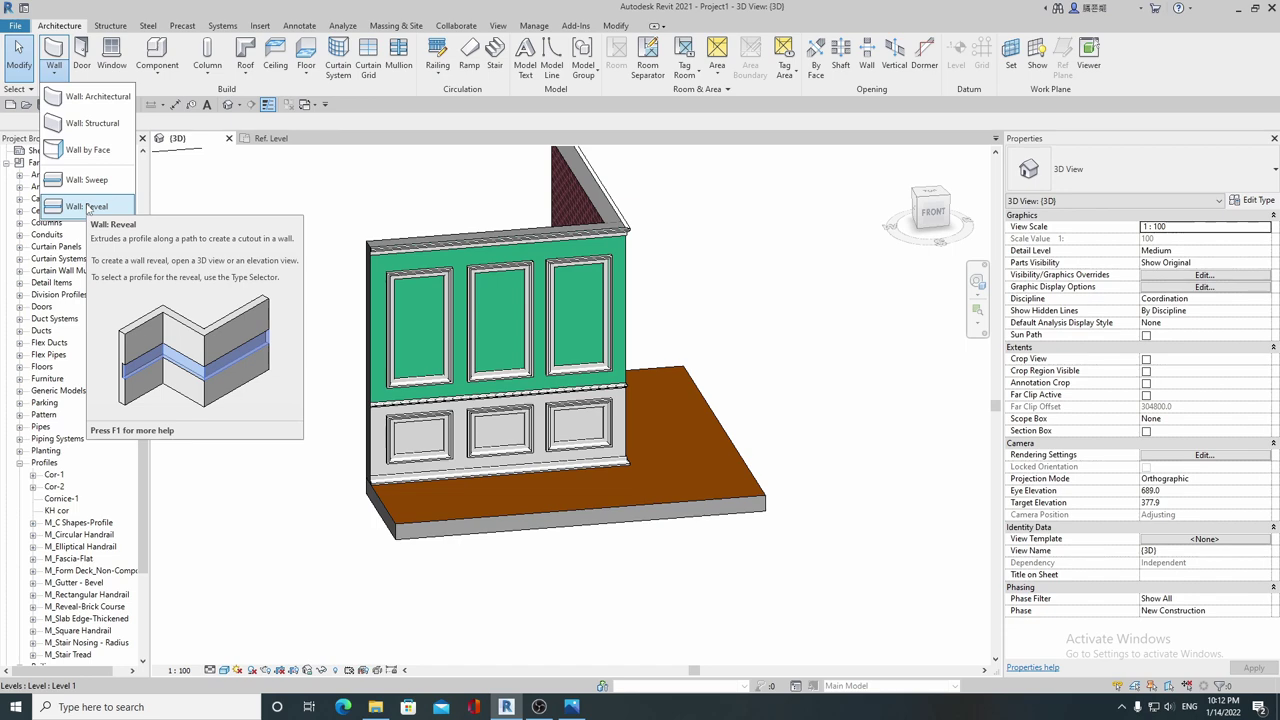
pyautogui.click(88, 207)
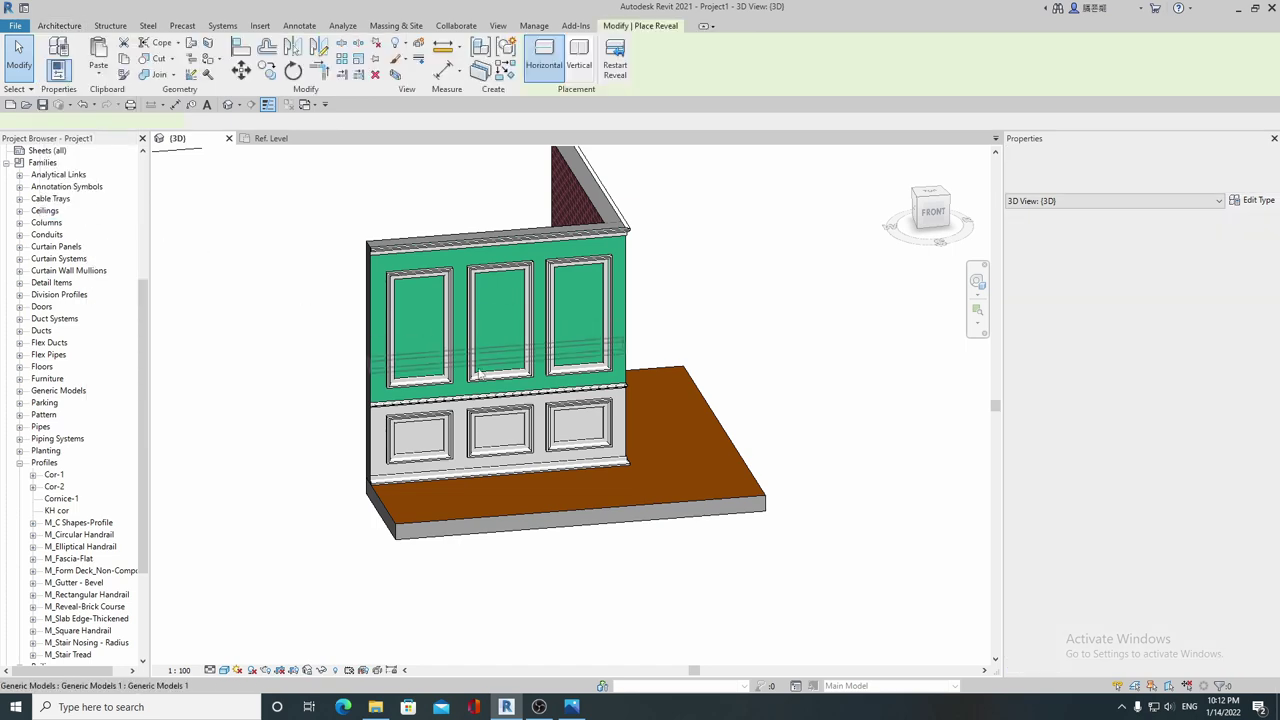
pyautogui.scroll(2, 423, 348)
pyautogui.click(422, 346)
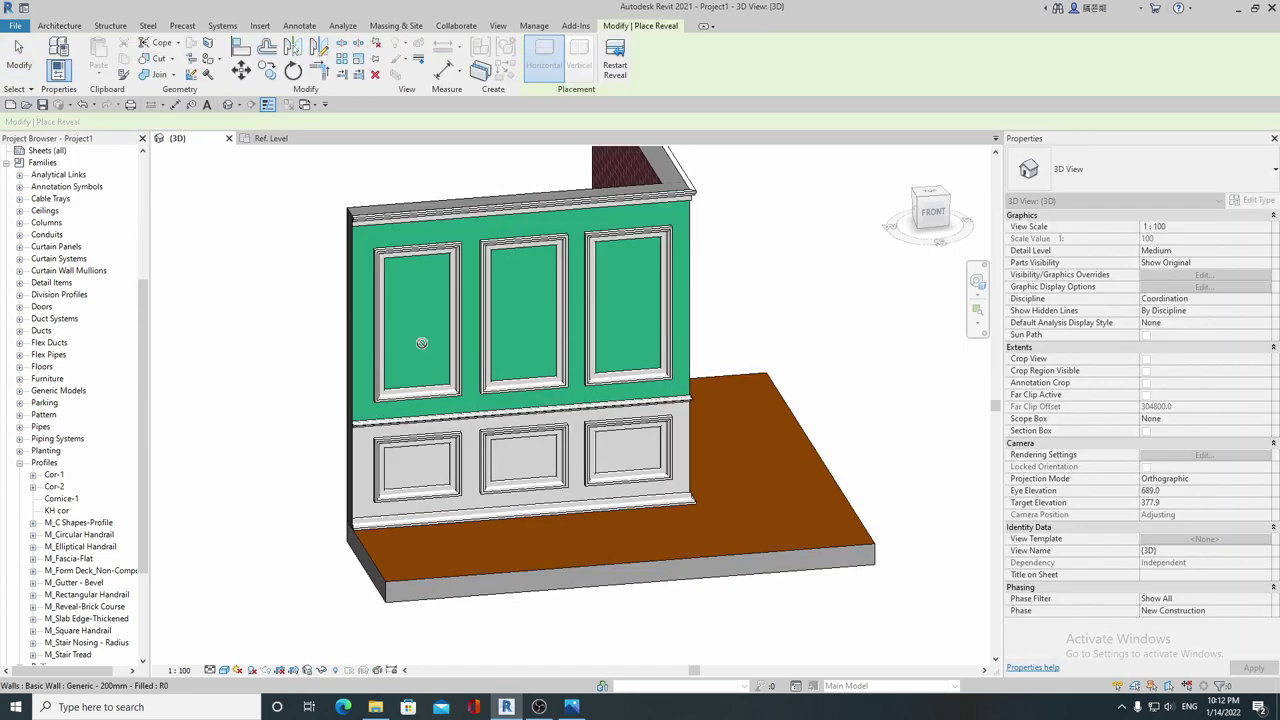
pyautogui.press('Escape')
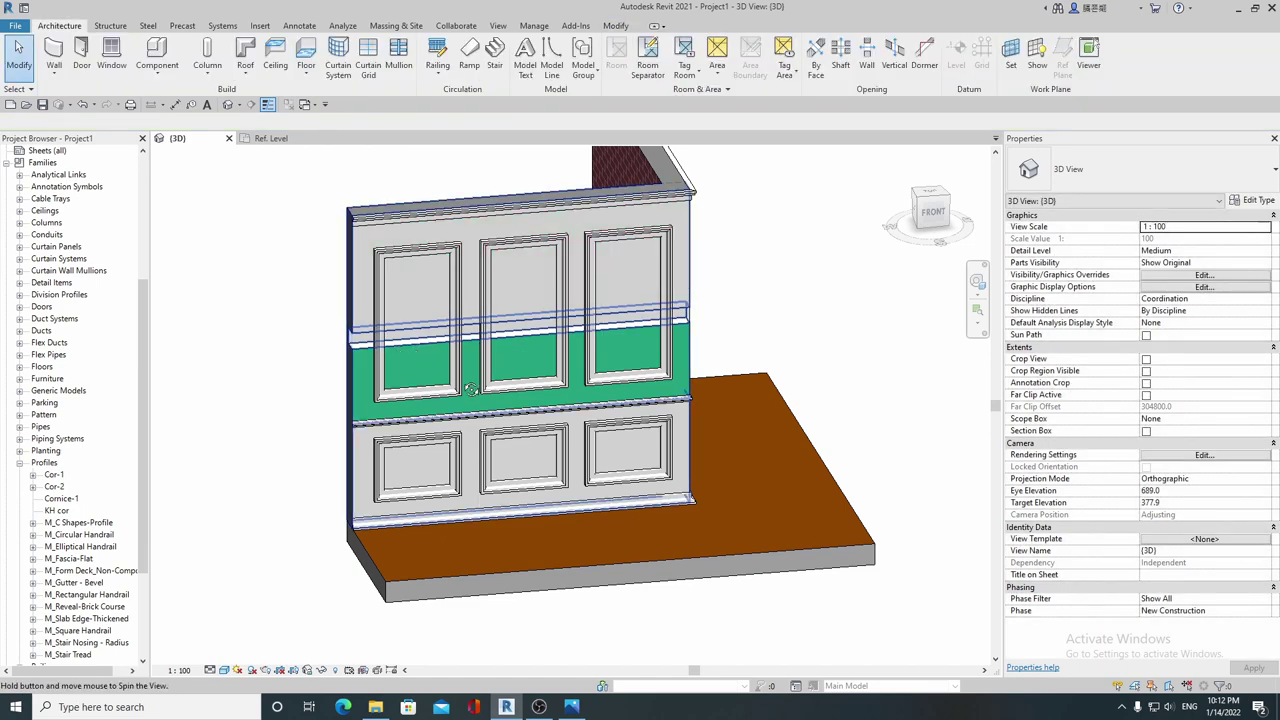
pyautogui.keyDown('shift'); pyautogui.moveTo(418, 344); pyautogui.dragTo(524, 382, button='middle'); pyautogui.keyUp('shift')
pyautogui.scroll(2, 416, 376)
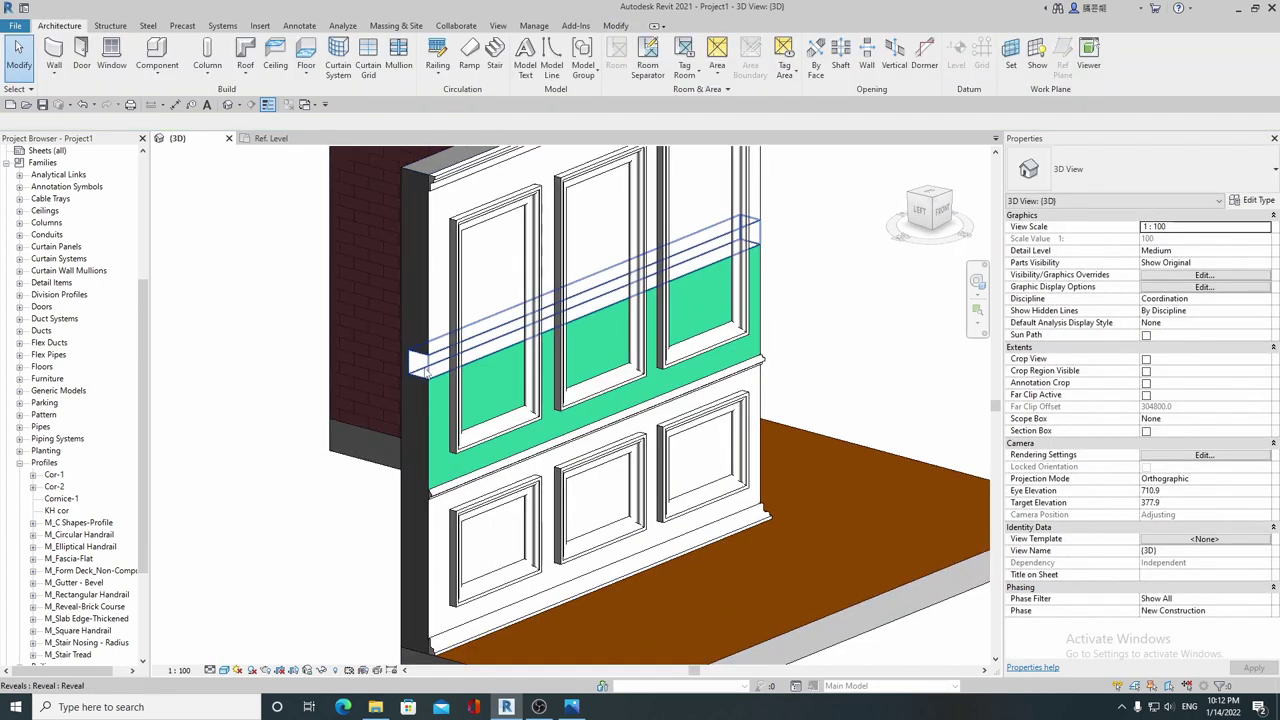
# Step: Set the reveal's type profile to Cor-1 instead of Cor-2
pyautogui.click(424, 368)
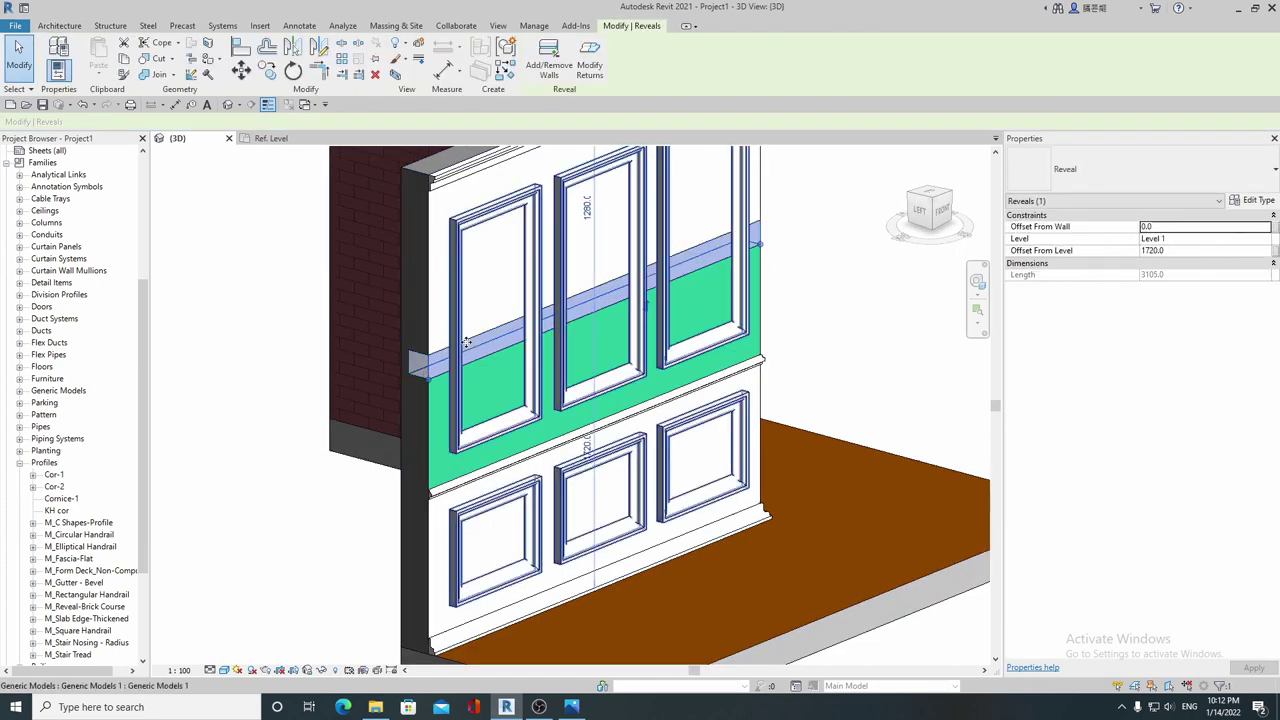
pyautogui.click(1258, 200)
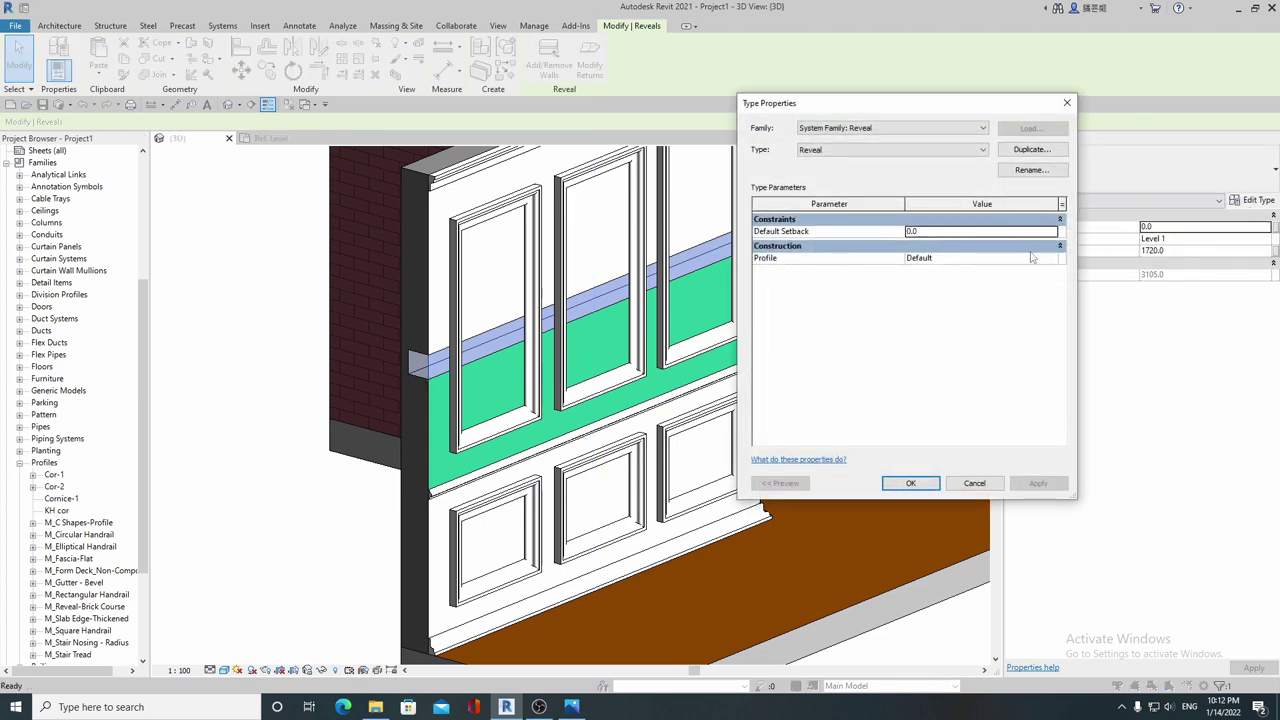
pyautogui.click(1051, 260)
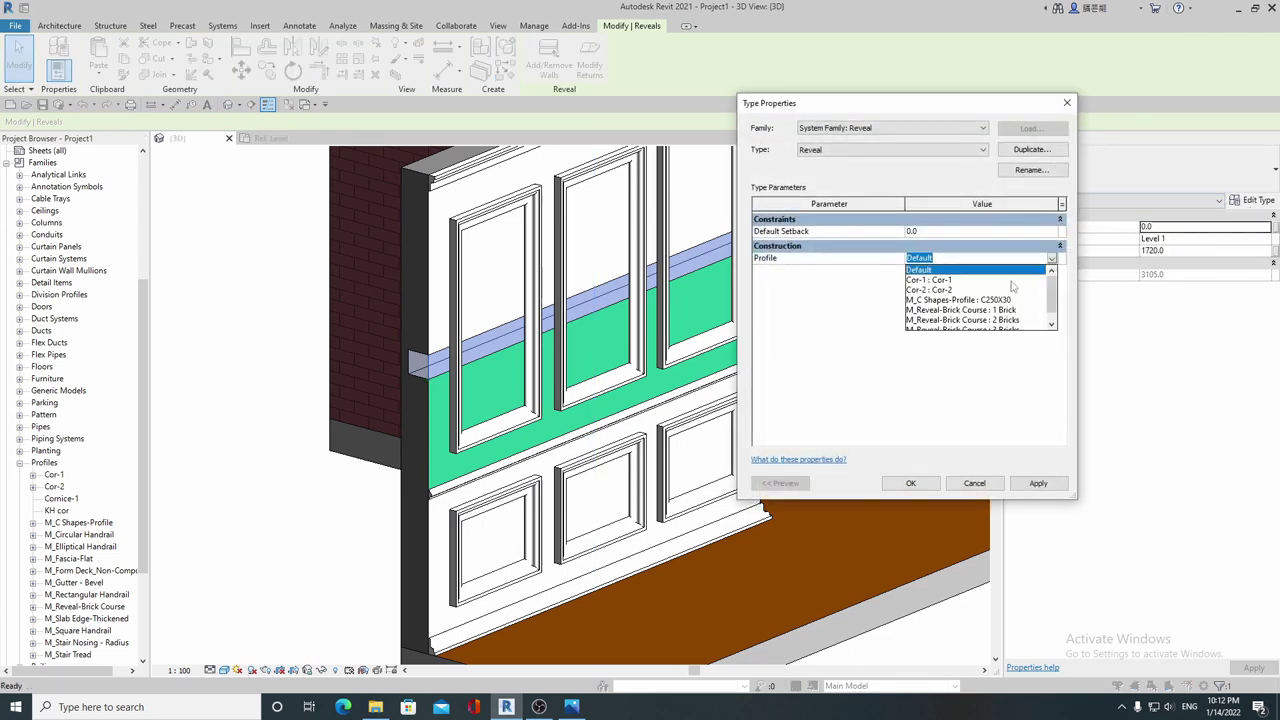
pyautogui.click(958, 290)
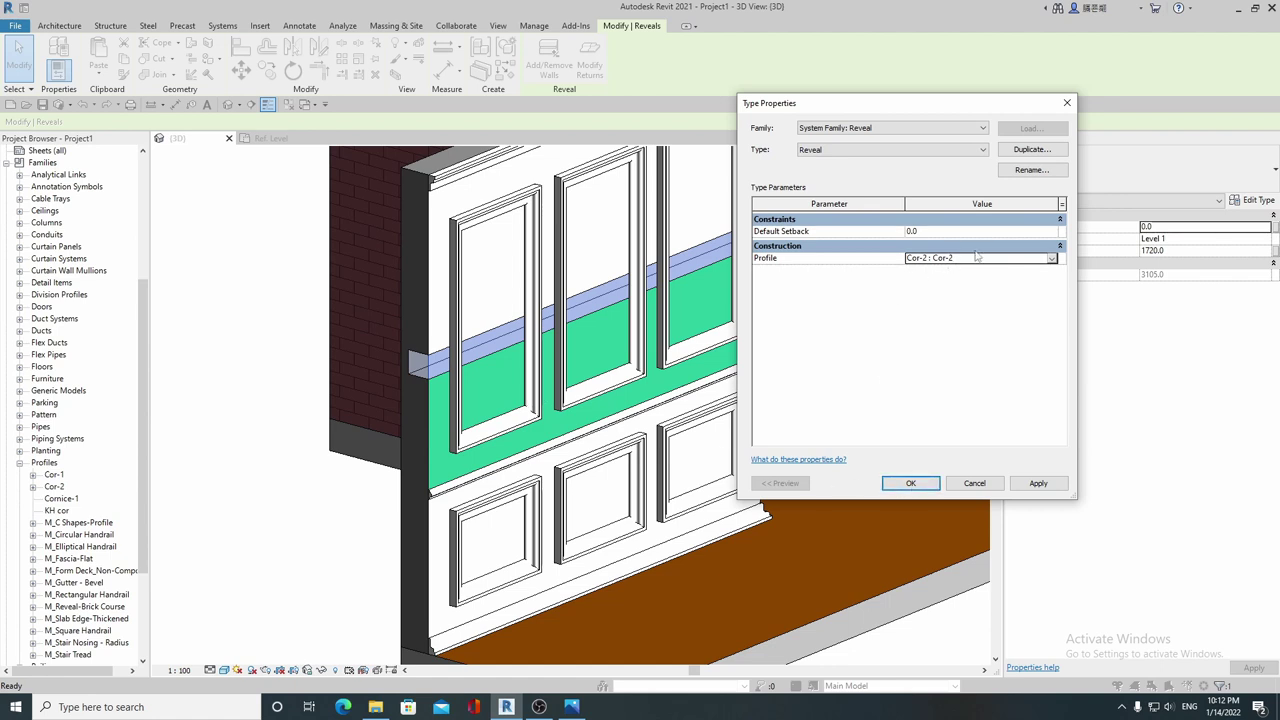
pyautogui.click(1051, 259)
pyautogui.click(930, 280)
pyautogui.click(910, 483)
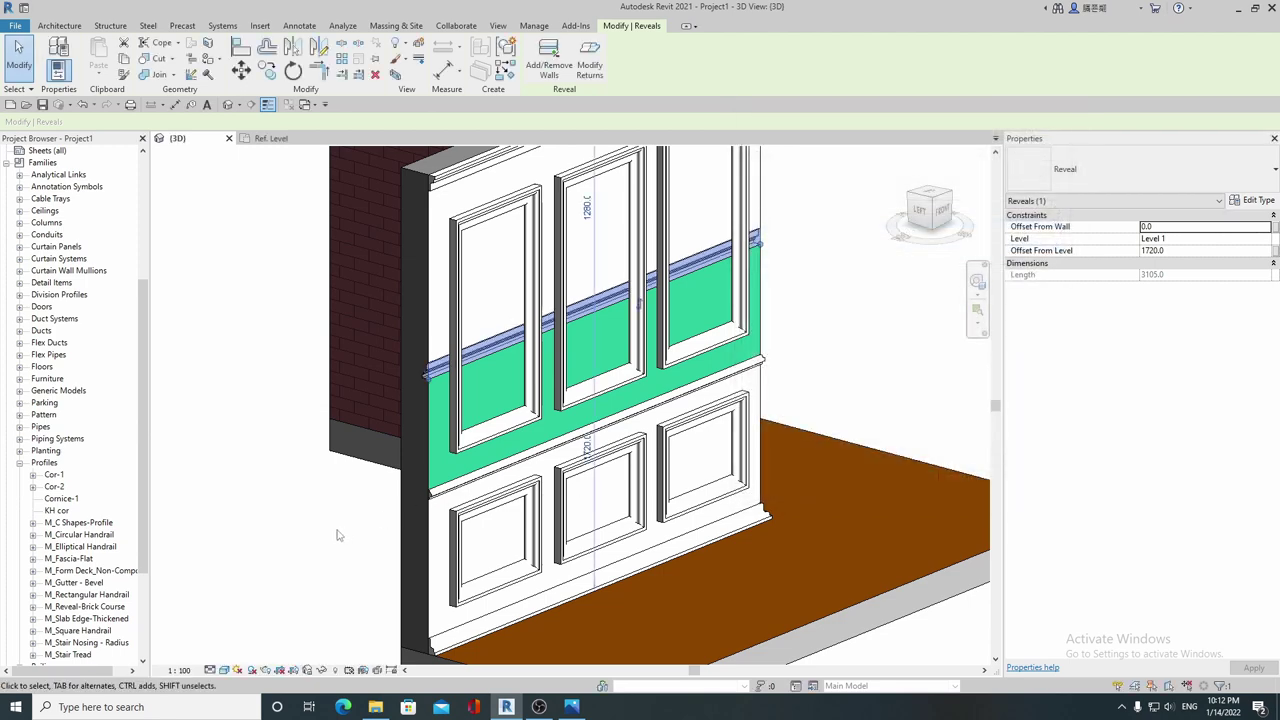
# Step: Reselect the reveal and orbit to check it across both walls of the corner
pyautogui.press('Escape')
pyautogui.scroll(5, 453, 345)
pyautogui.press('Escape')
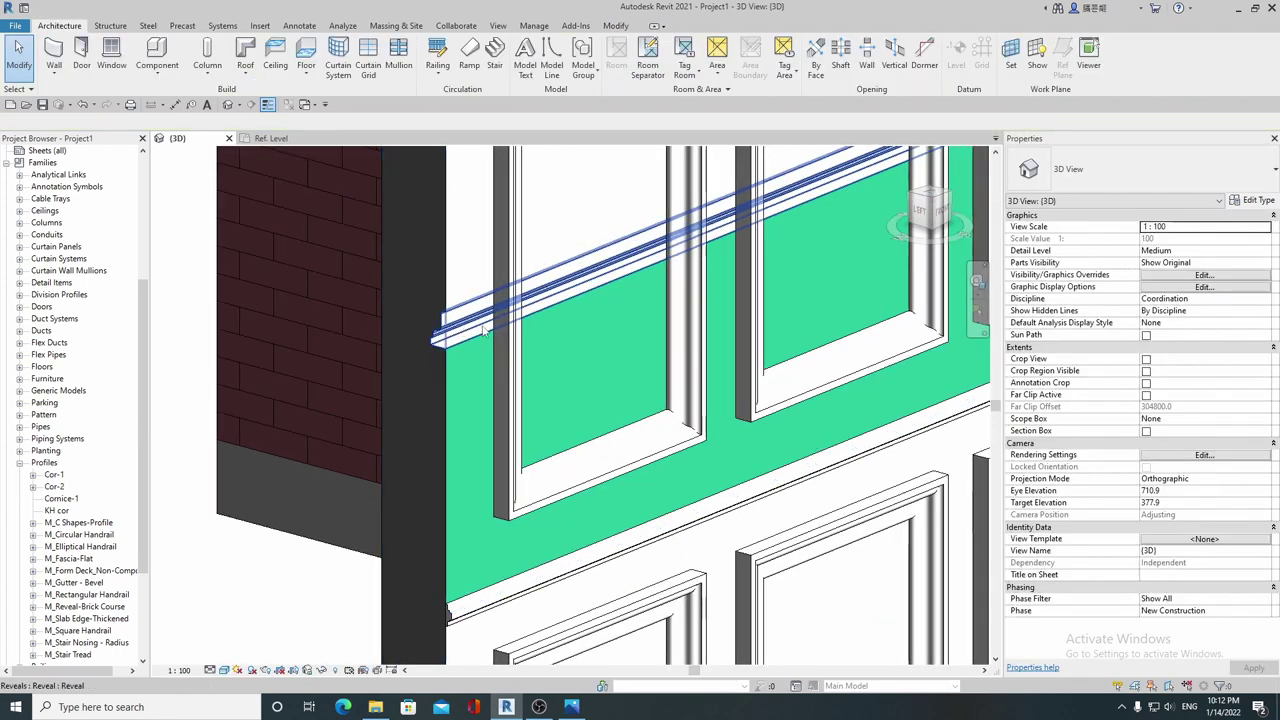
pyautogui.scroll(-3, 478, 326)
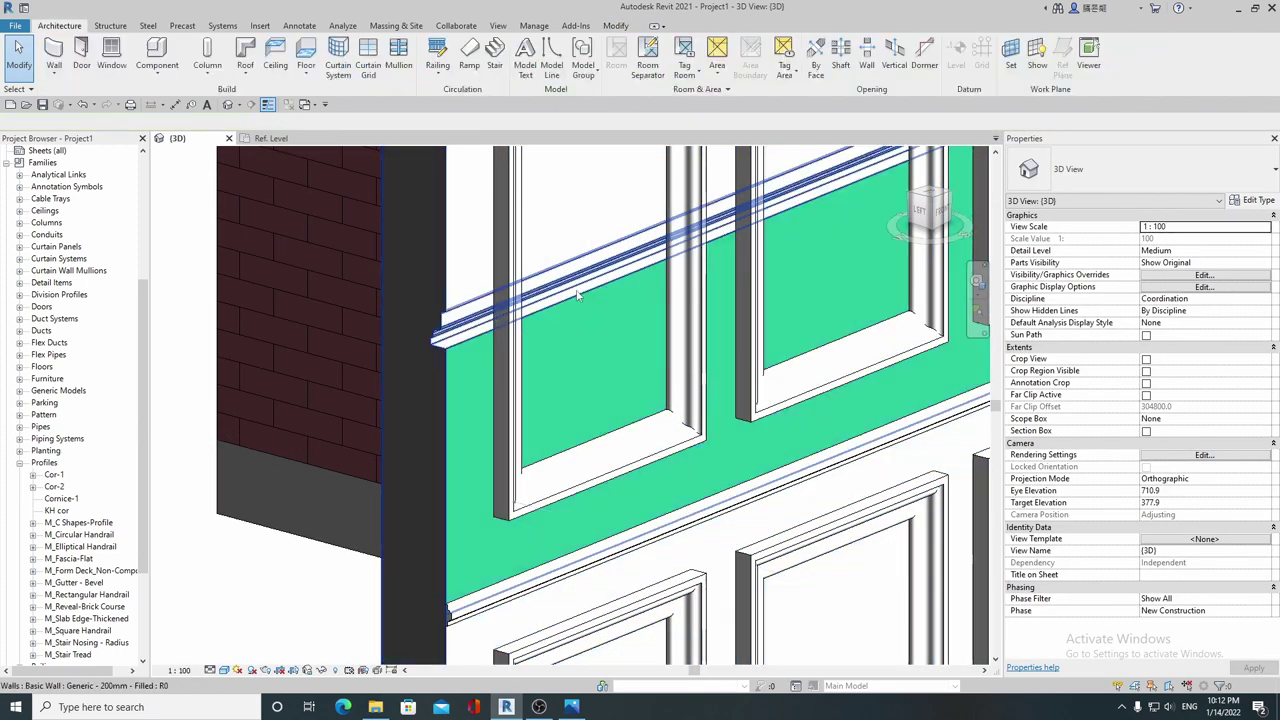
pyautogui.click(578, 285)
pyautogui.moveTo(578, 285)
pyautogui.keyDown('shift'); pyautogui.mouseDown(button='middle')
pyautogui.moveTo(660, 390)
pyautogui.moveTo(650, 370)
pyautogui.mouseUp(button='middle'); pyautogui.keyUp('shift')
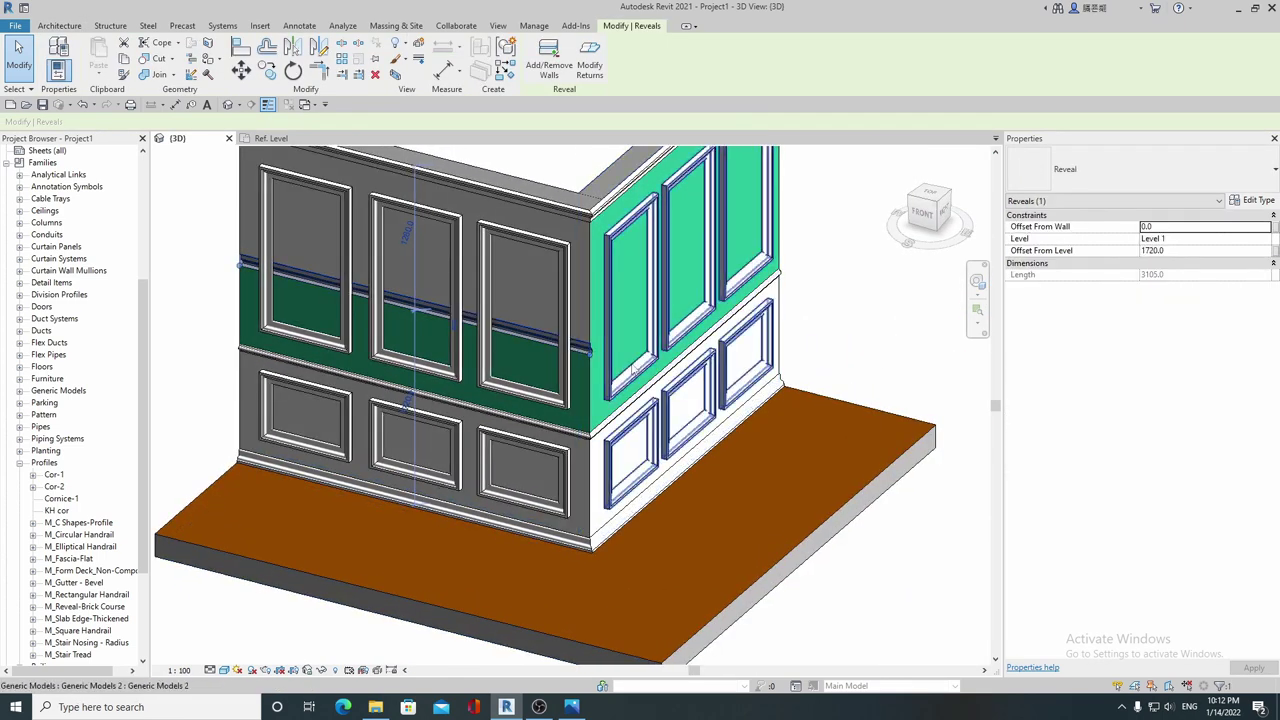
pyautogui.press('Escape')
pyautogui.click(54, 72)
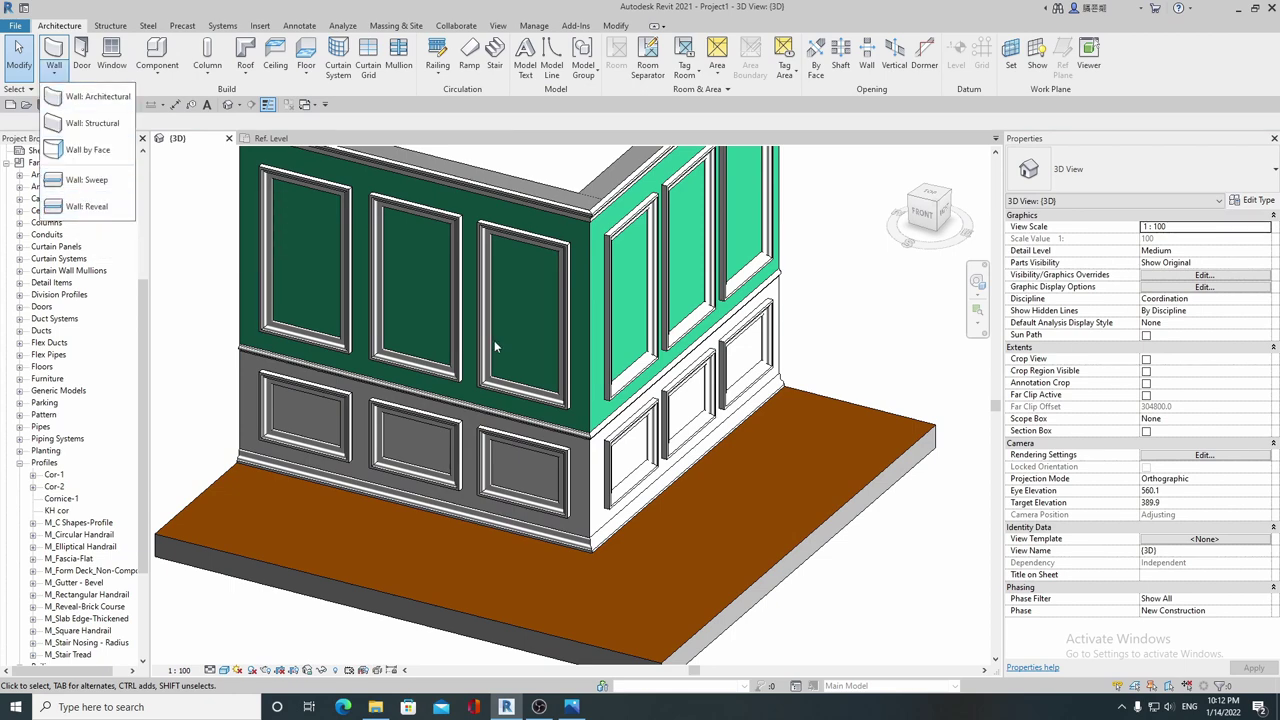
pyautogui.scroll(-2, 560, 390)
pyautogui.scroll(-1, 642, 457)
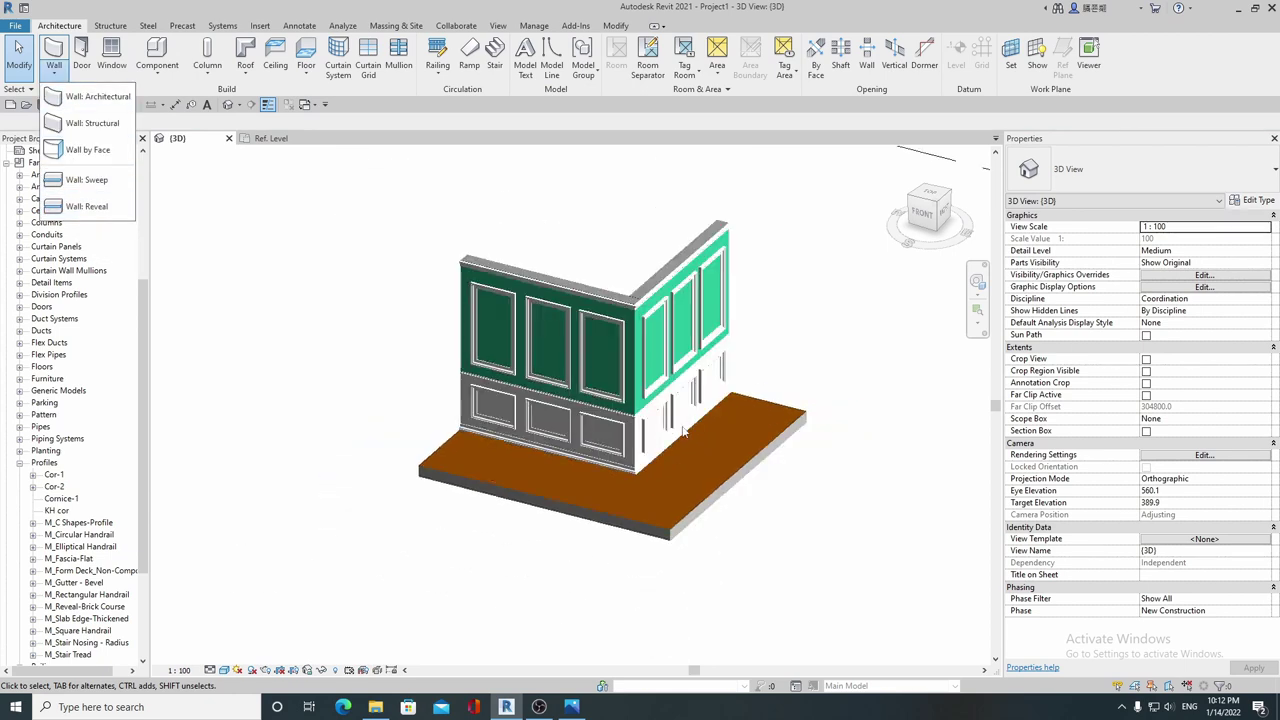
pyautogui.scroll(-2, 700, 465)
pyautogui.scroll(2, 658, 467)
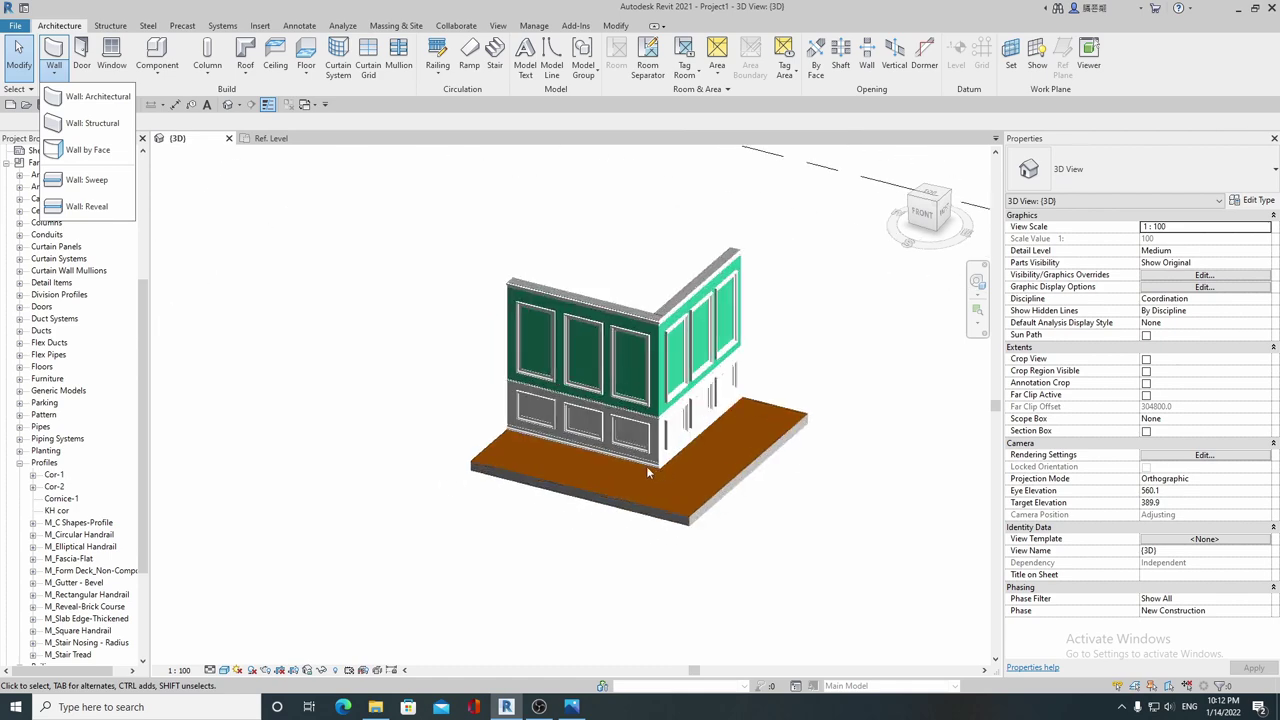
pyautogui.scroll(2, 620, 462)
pyautogui.scroll(-2, 594, 458)
pyautogui.scroll(-1, 594, 458)
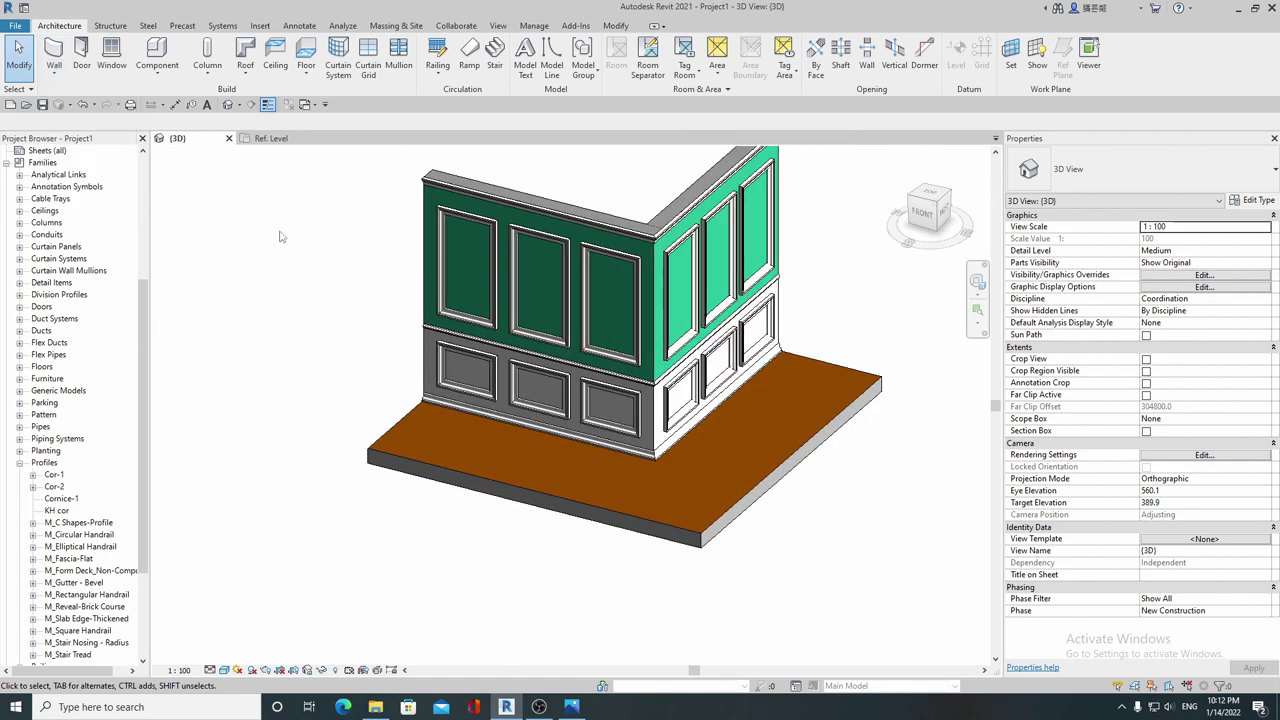
pyautogui.moveTo(594, 458)
pyautogui.keyDown('shift'); pyautogui.mouseDown(button='middle')
pyautogui.moveTo(742, 403)
pyautogui.moveTo(660, 405)
pyautogui.mouseUp(button='middle'); pyautogui.keyUp('shift')
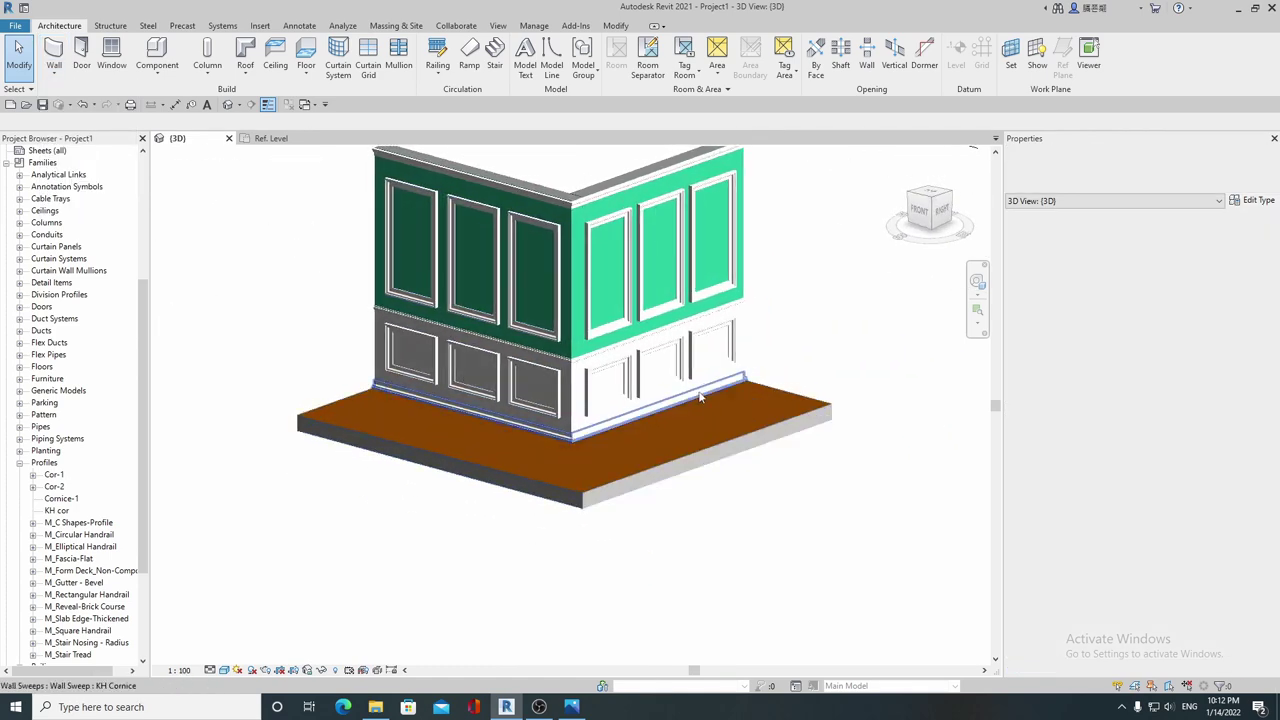